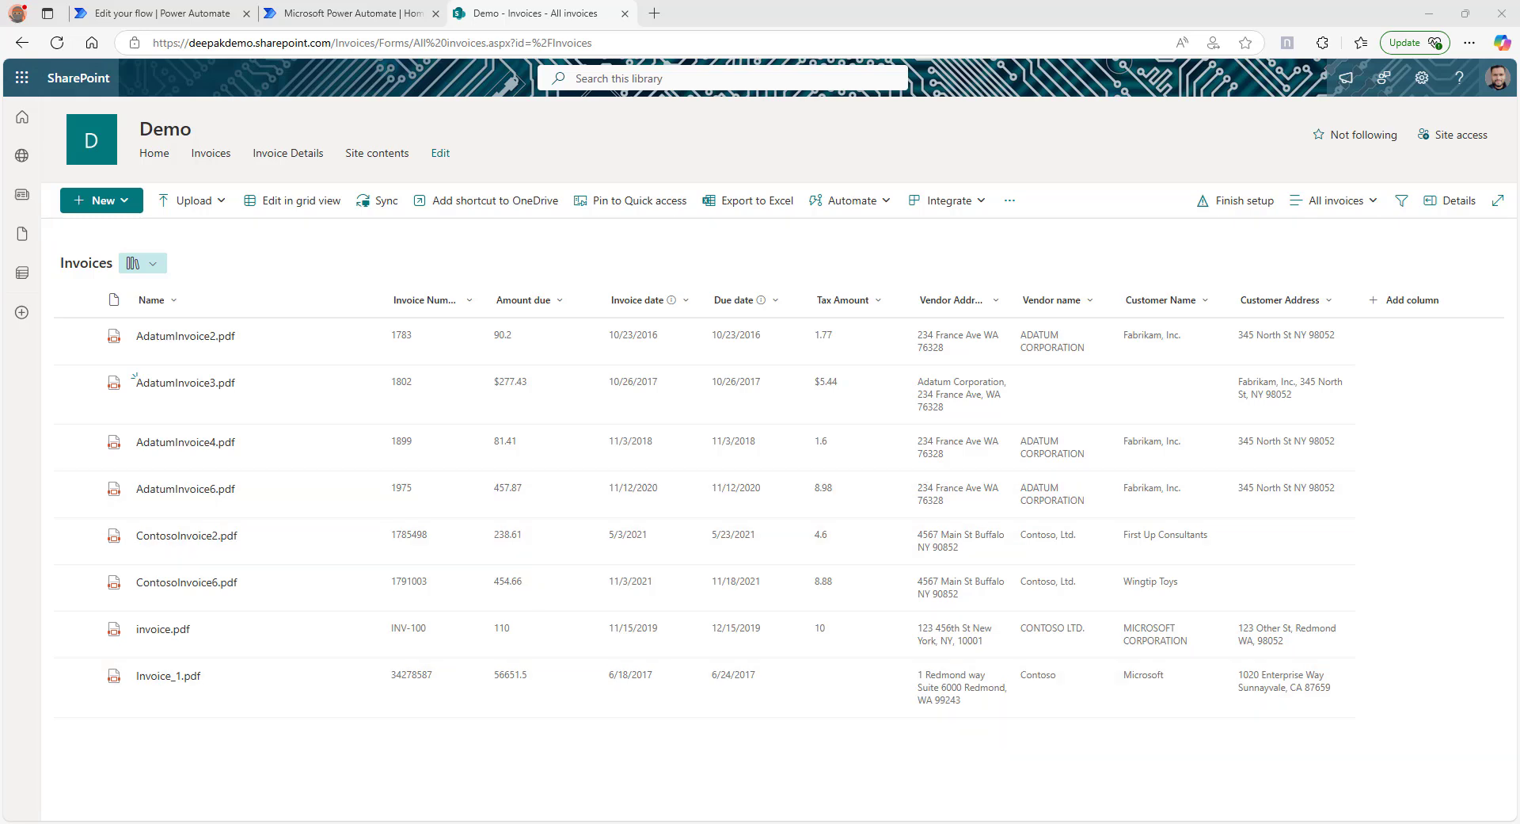
- Upload Invoice-6.pdf to the Invoices library and select the uploaded file
drag(238, 761, 293, 746)
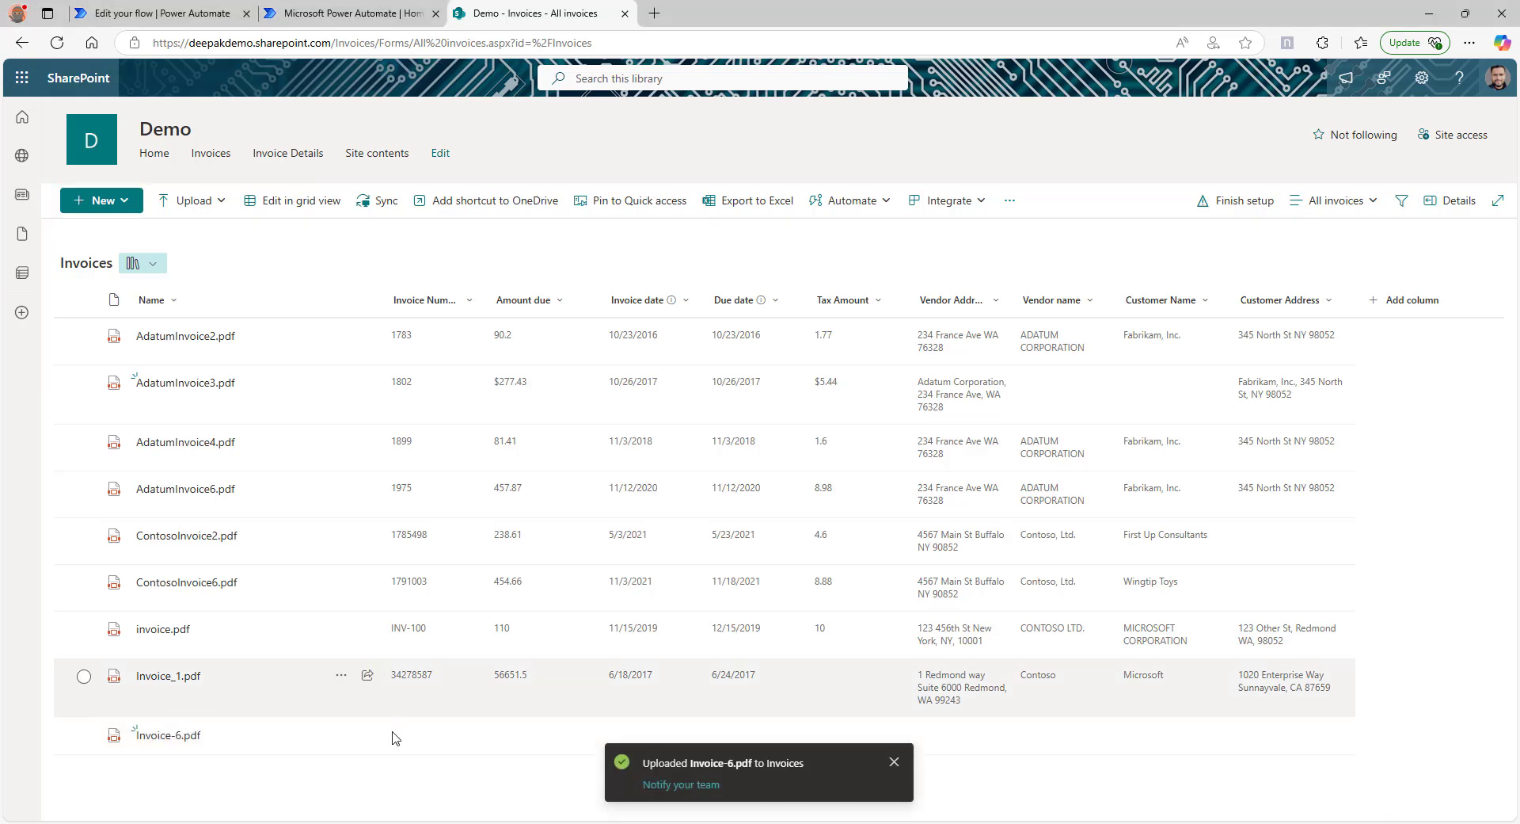
click(893, 762)
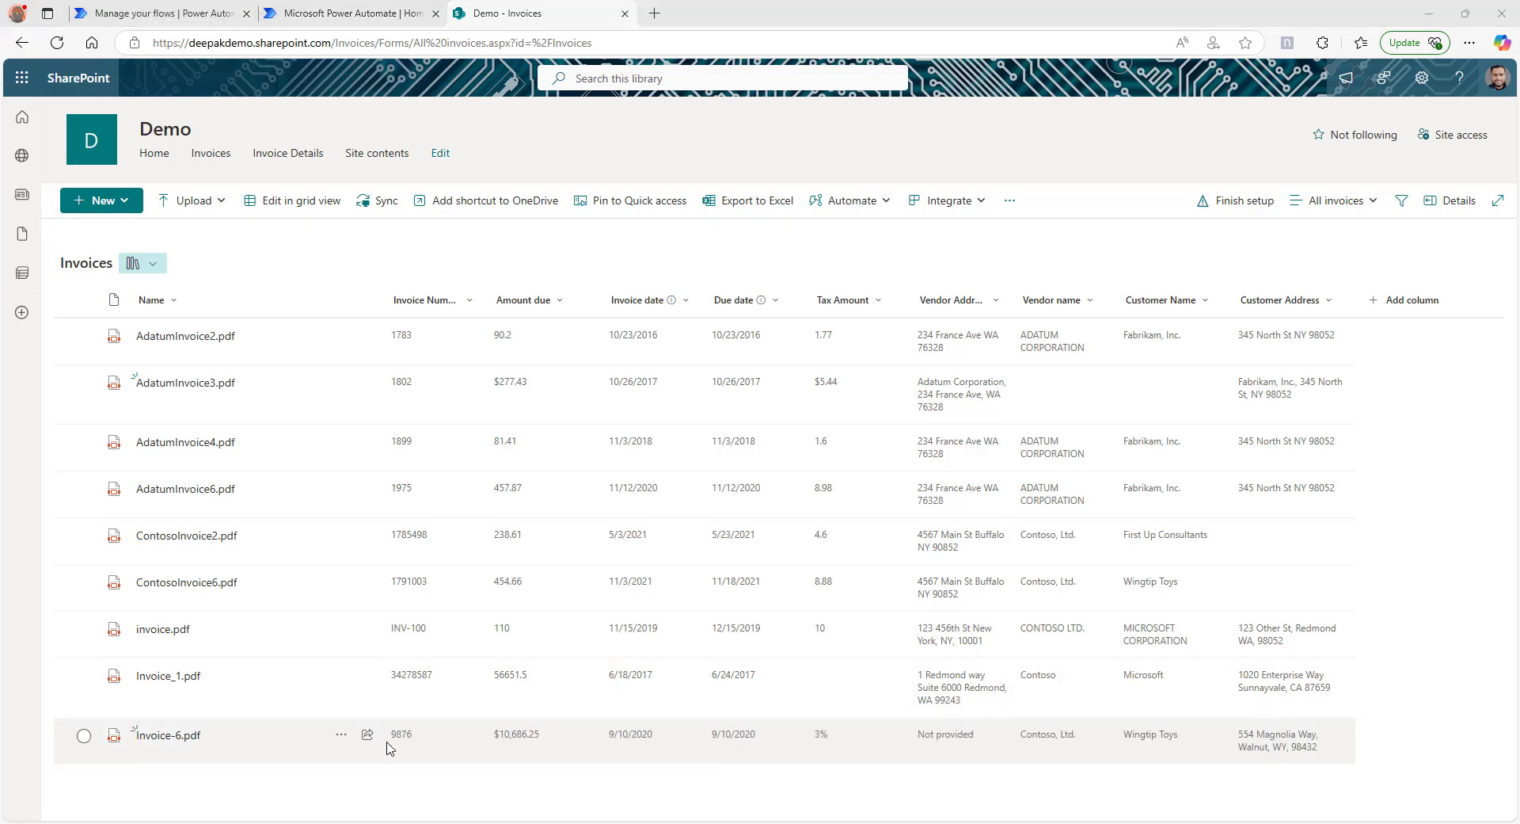
click(83, 736)
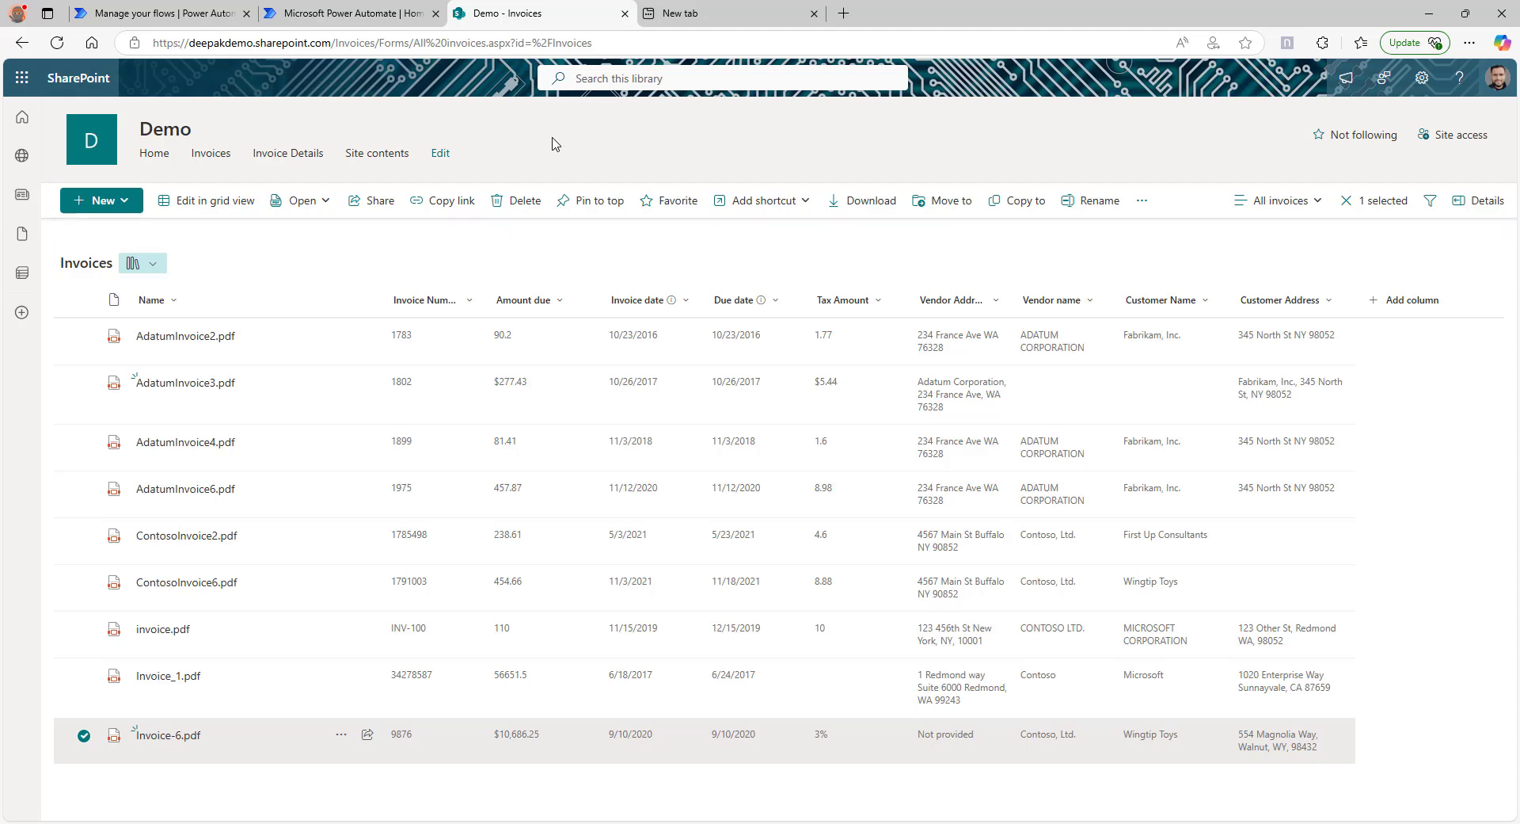
- Switch to Power Automate and open the AI hub's "Extract information from text" prompt template in Prompt builder
key(ctrl+Tab)
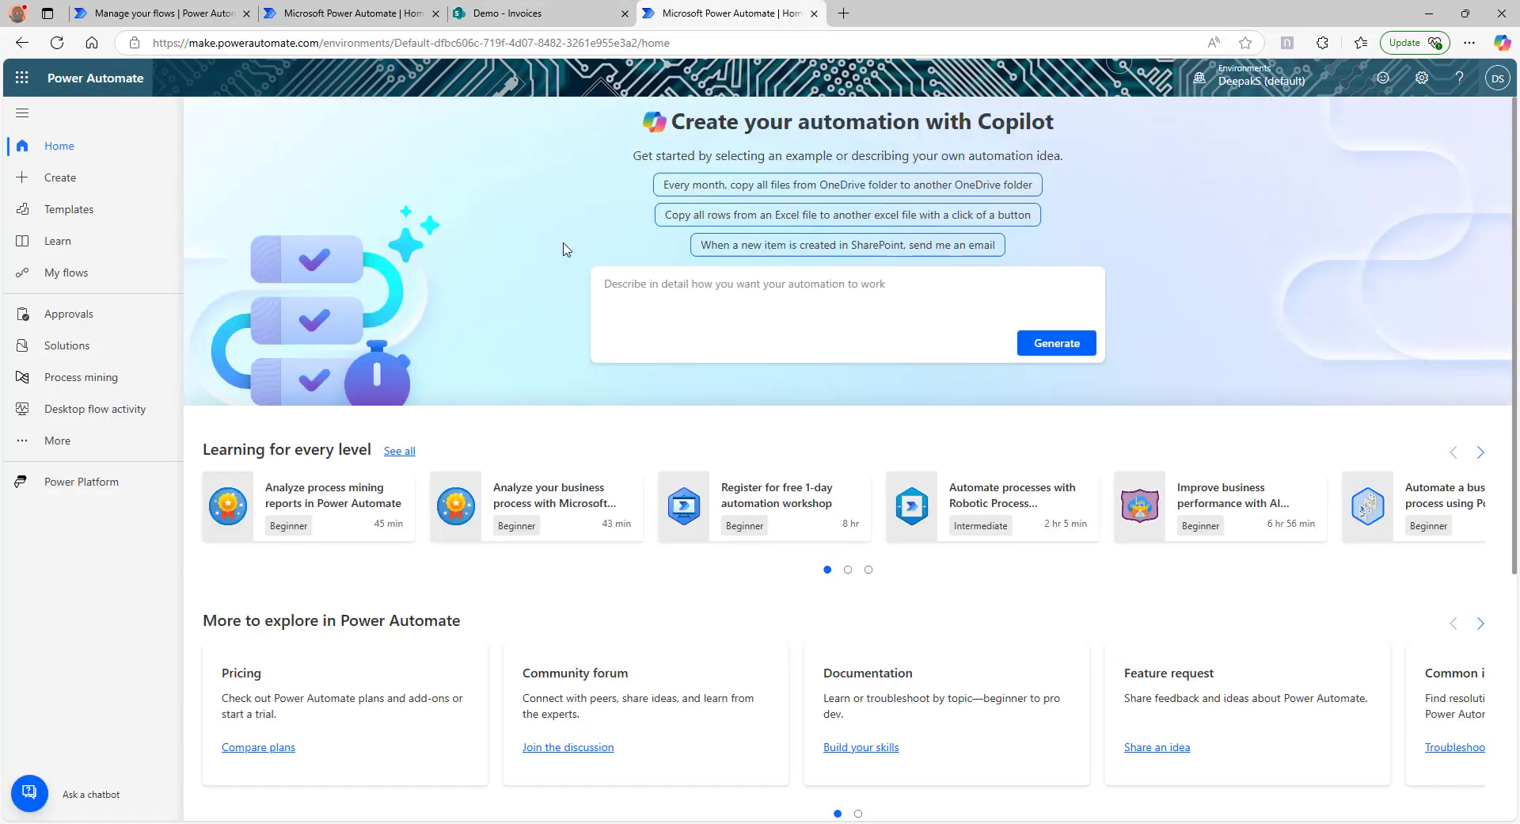
click(57, 442)
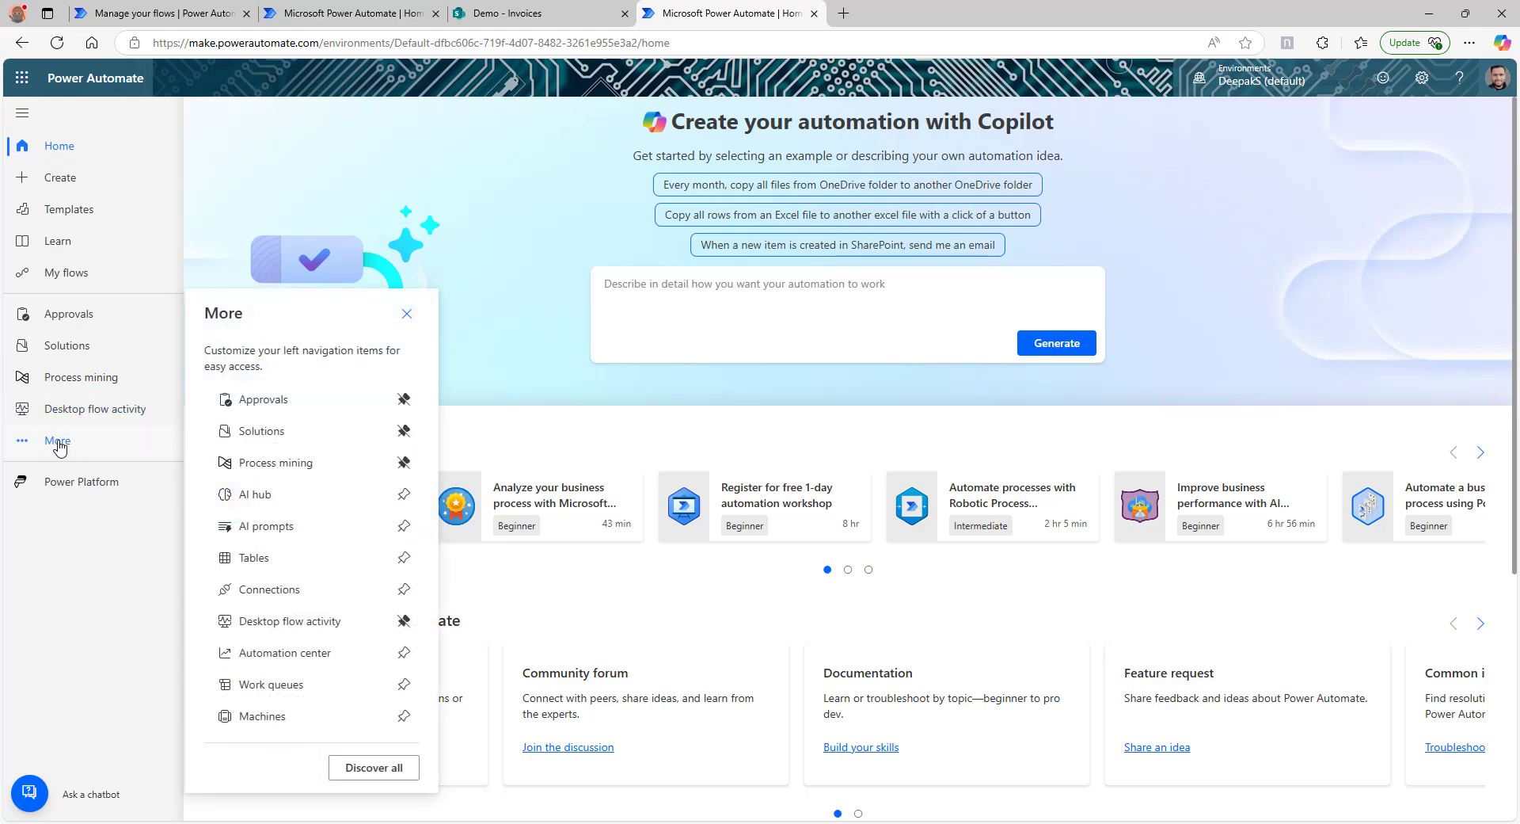
click(261, 502)
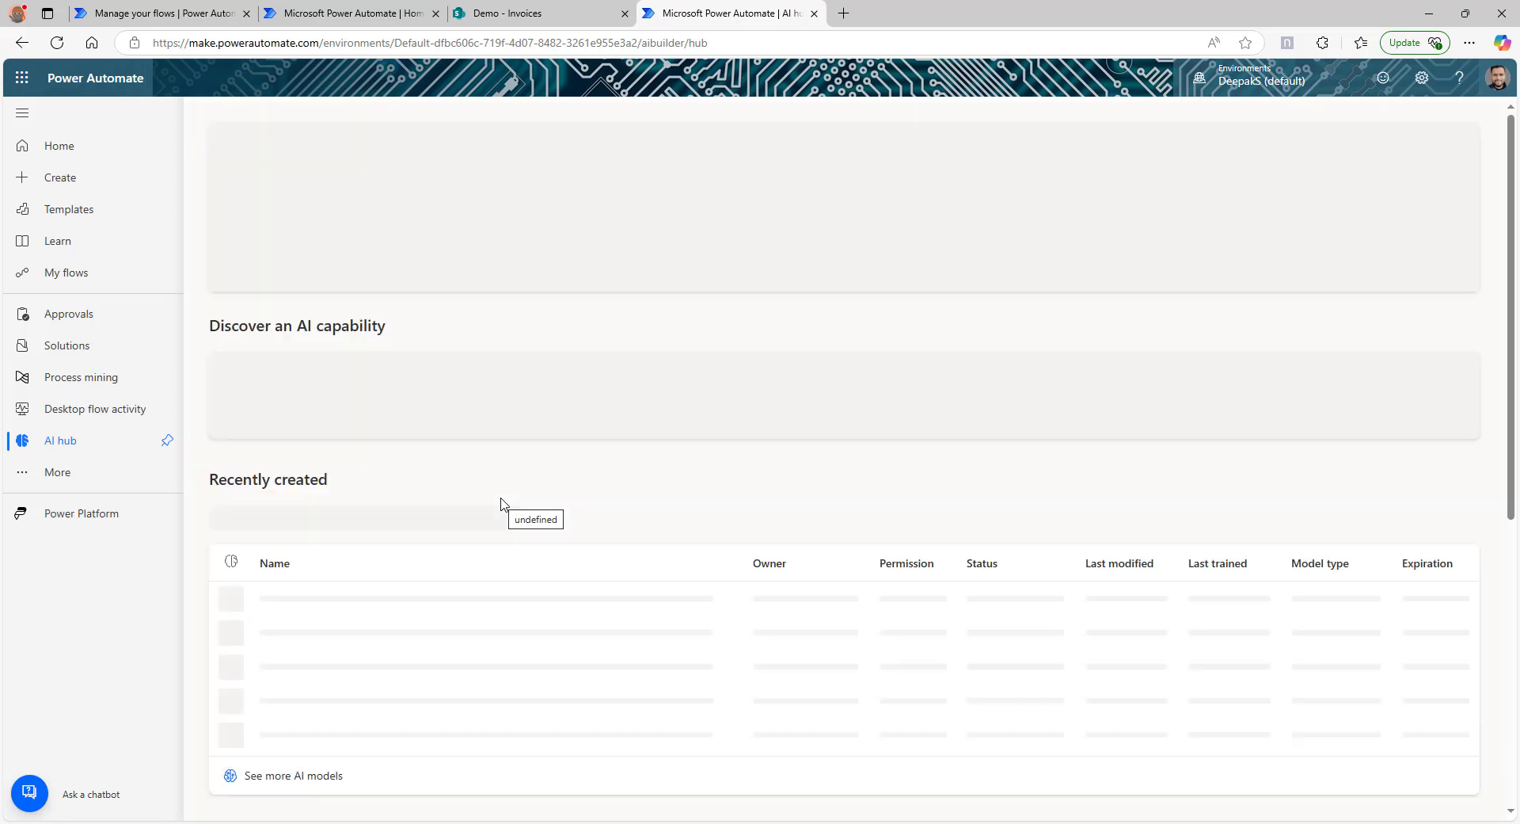
click(377, 392)
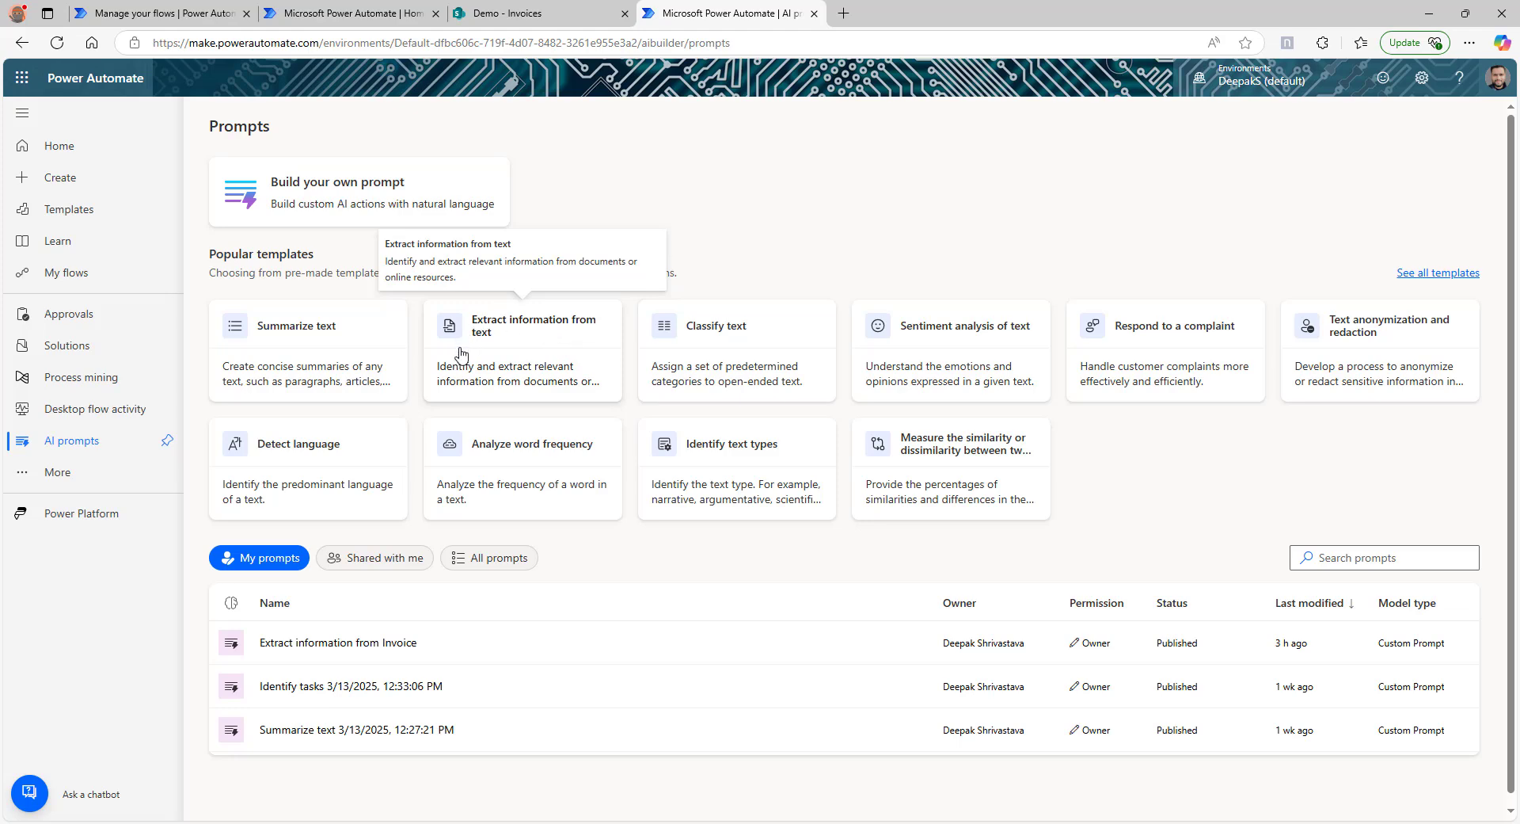
click(547, 339)
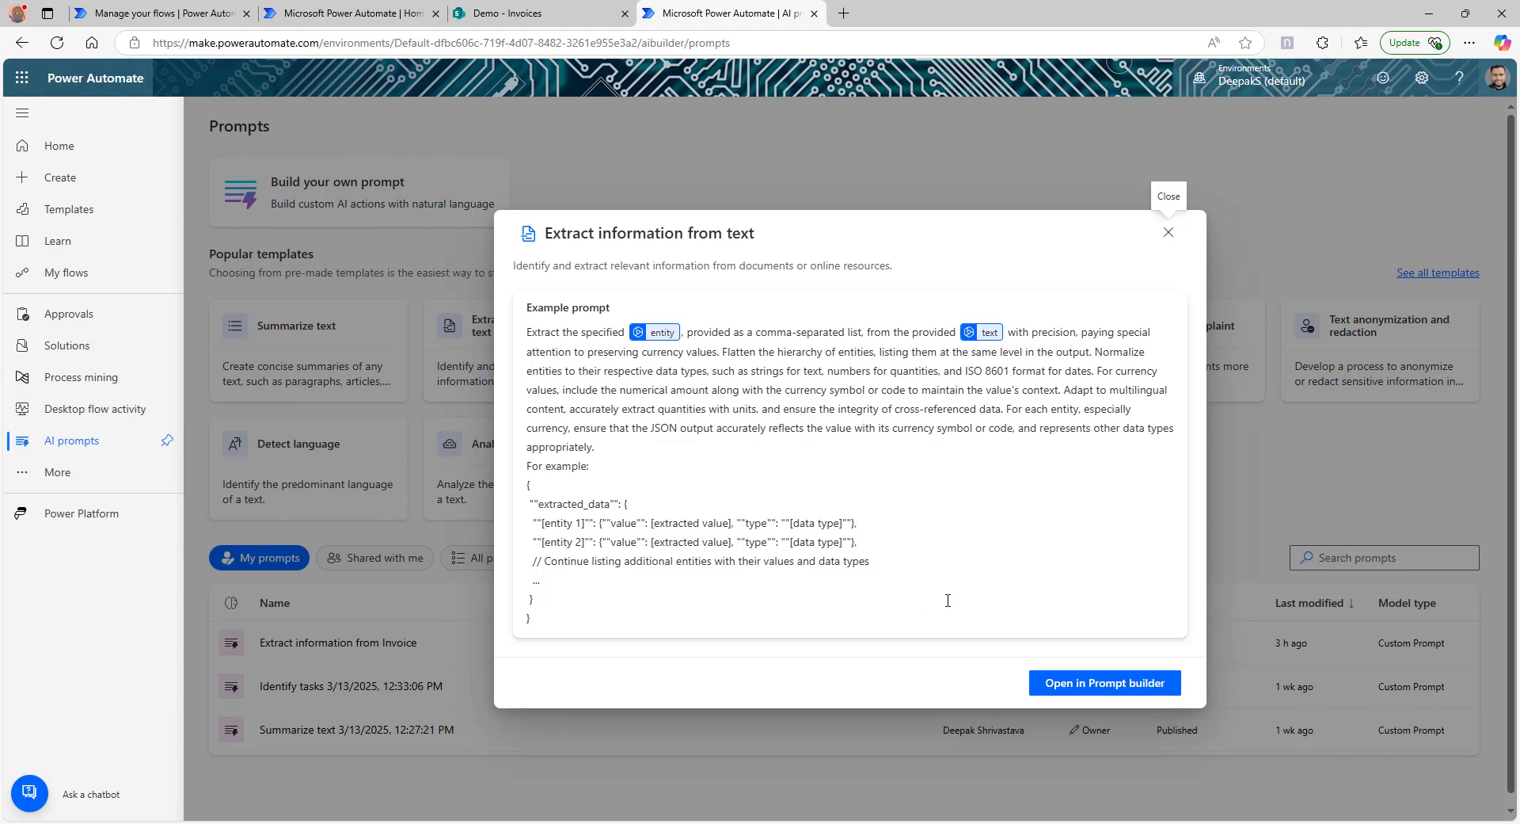
click(1121, 686)
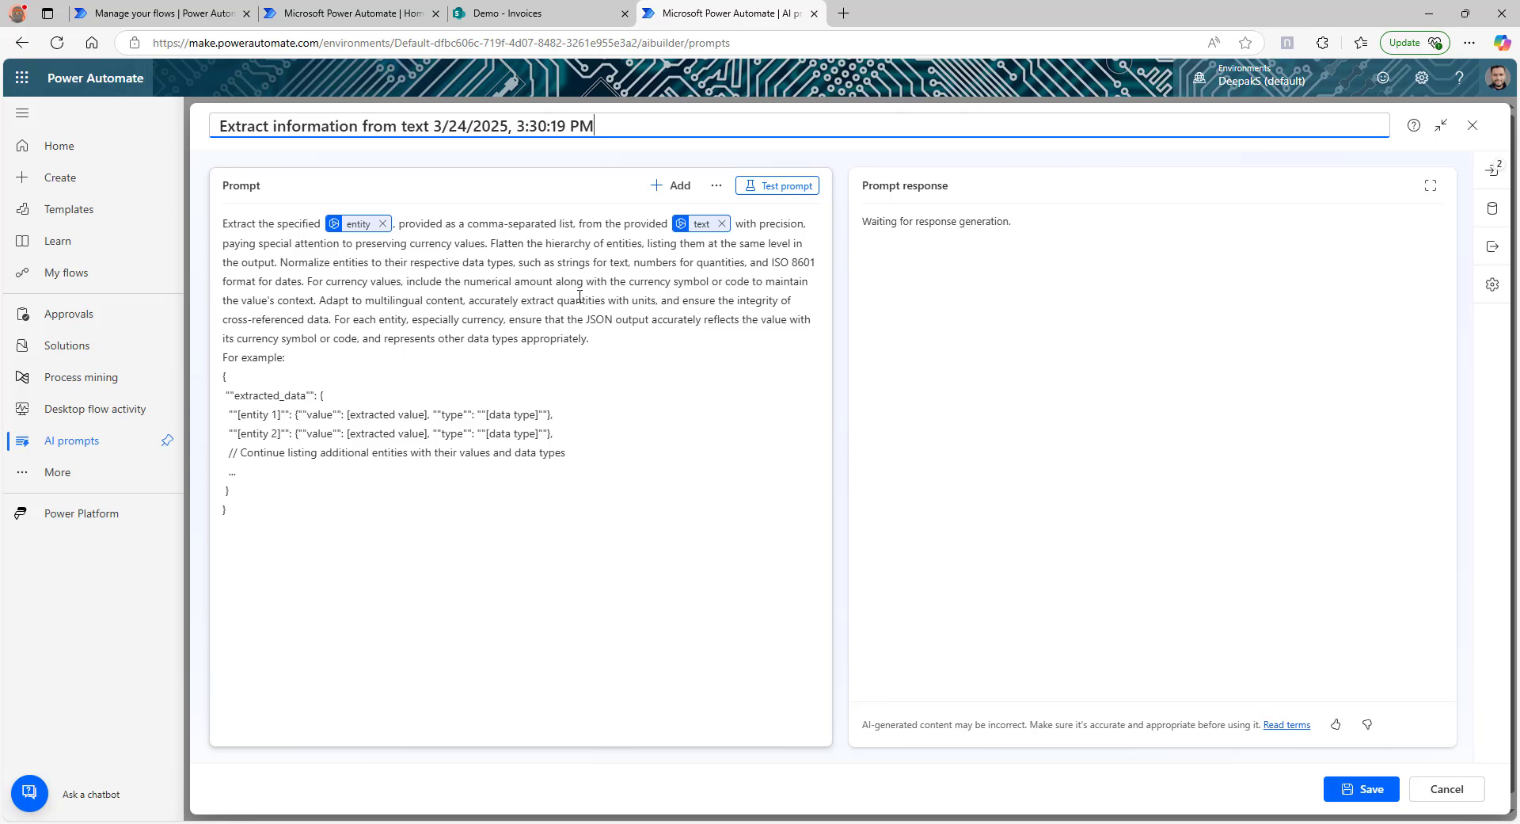
- Rename the custom prompt to "Extract information from Invoice Demo"
key(BackSpace)
key(BackSpace)
key(BackSpace)
key(BackSpace)
key(BackSpace)
key(BackSpace)
key(BackSpace)
key(BackSpace)
key(BackSpace)
key(BackSpace)
key(BackSpace)
key(BackSpace)
key(BackSpace)
key(BackSpace)
key(BackSpace)
key(BackSpace)
key(BackSpace)
key(BackSpace)
key(BackSpace)
key(BackSpace)
text(Invoice Demo)
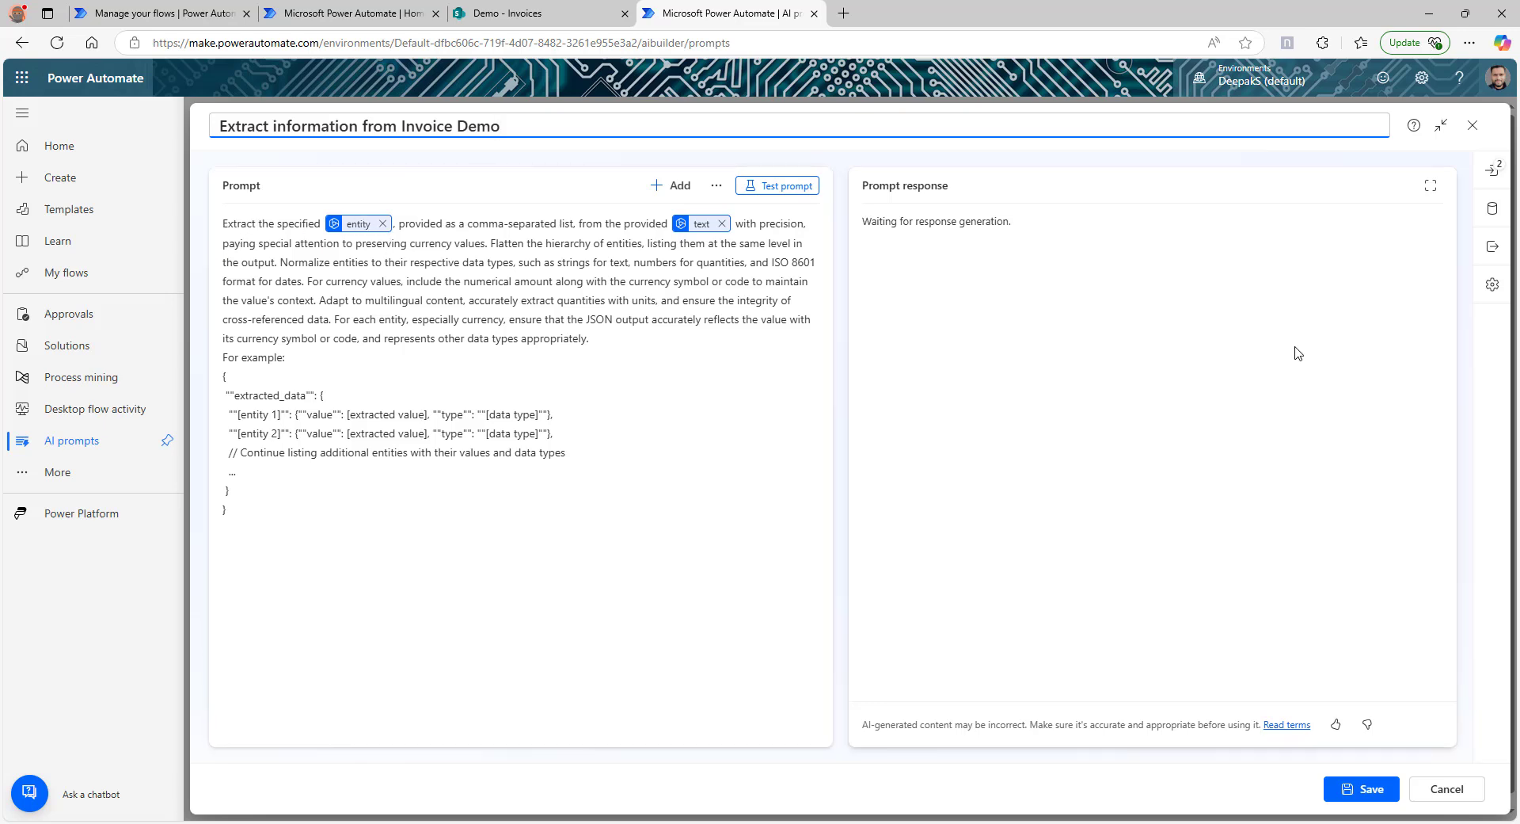
- Set the entity sample data to "Invoice Number, Invoice Date, Vendor Address, Customer Address, Total Invoice Amount, Total Tax, Item Quantity, Item Description, Item Unit Price, Item Total"
click(1491, 176)
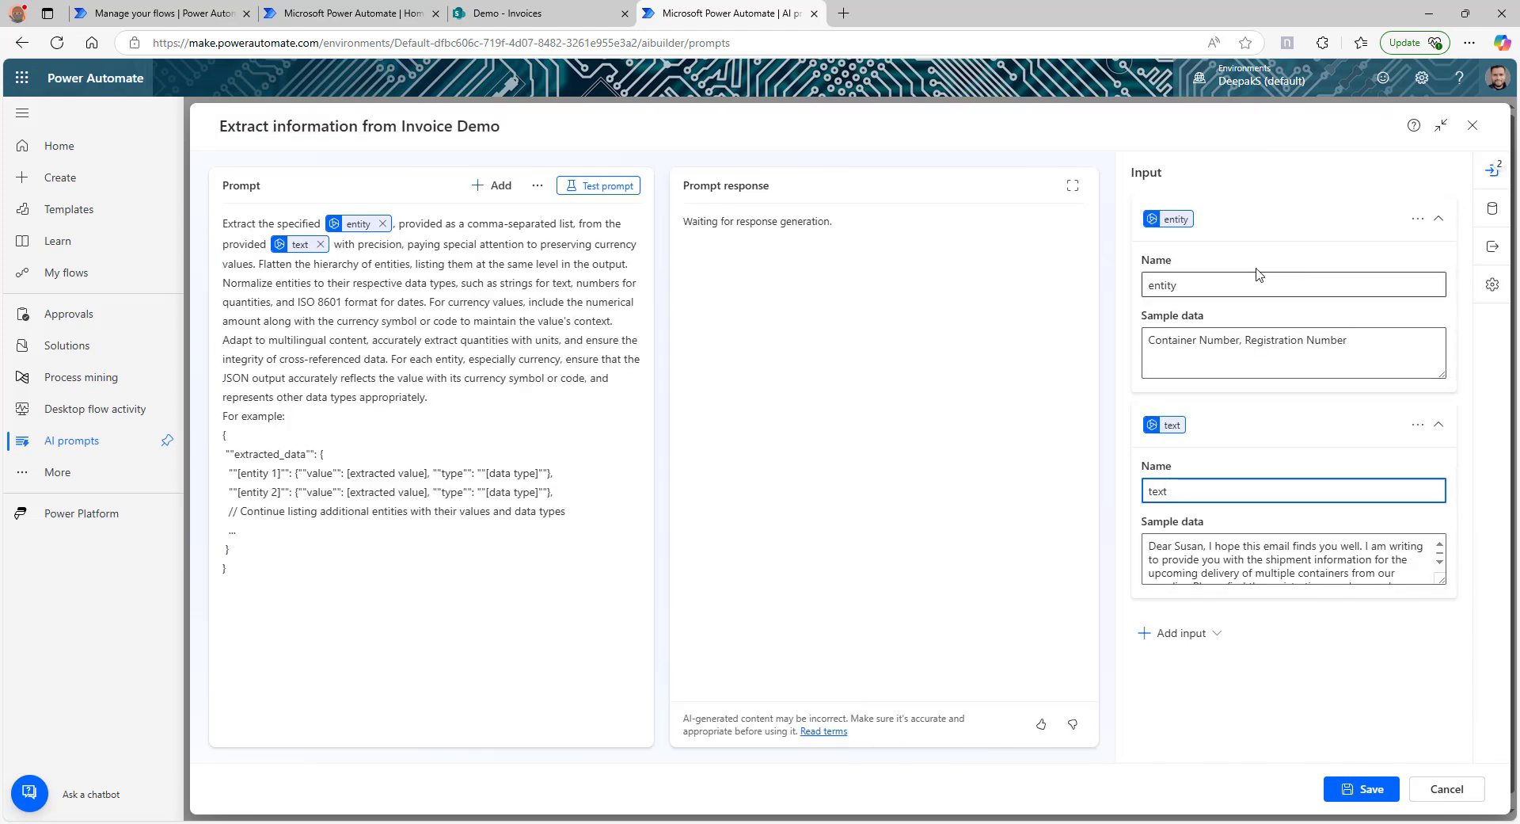
drag(1348, 341, 1116, 347)
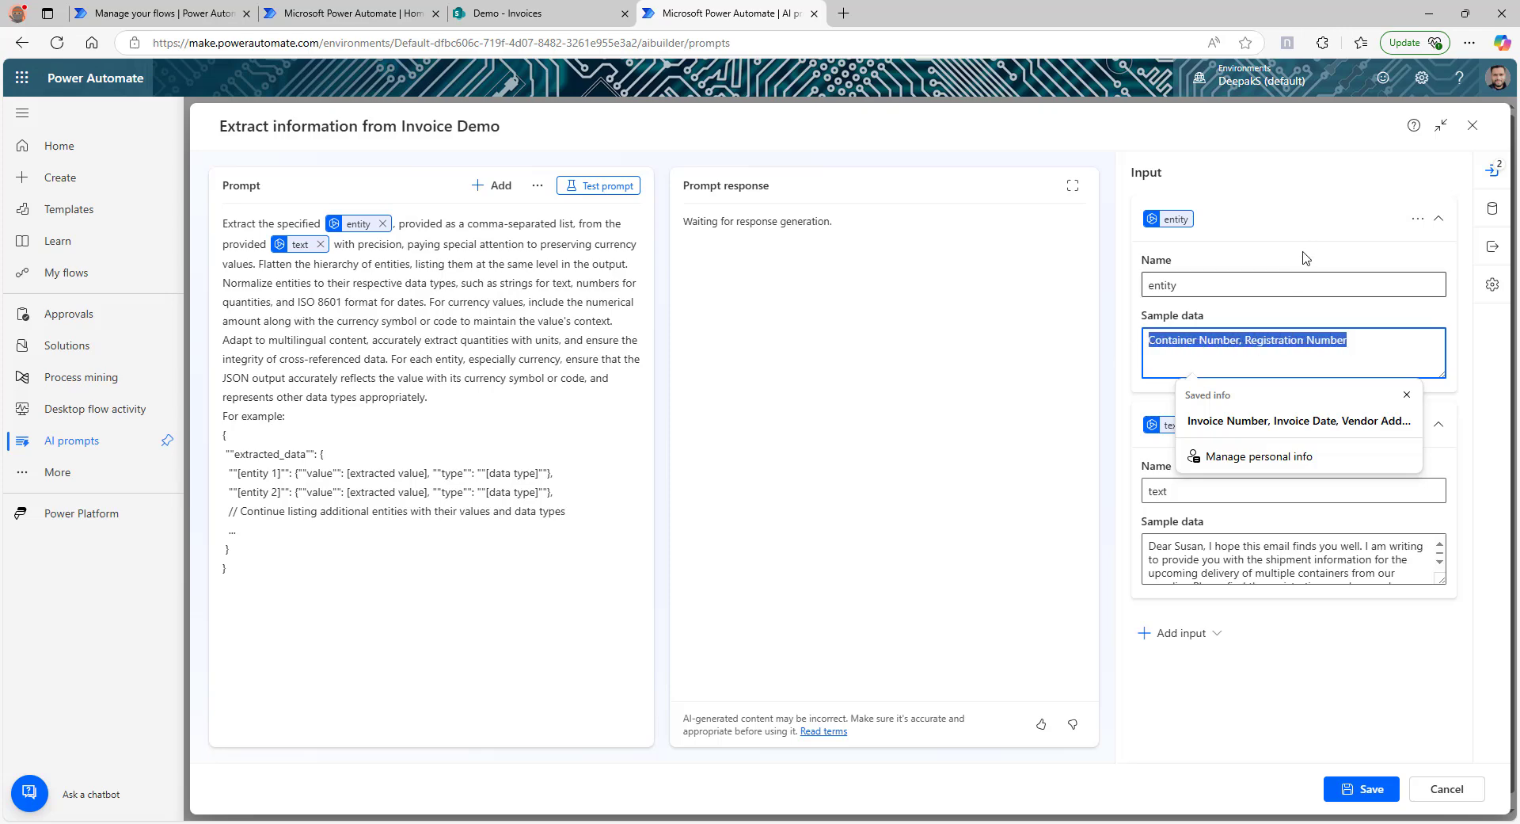
click(1166, 346)
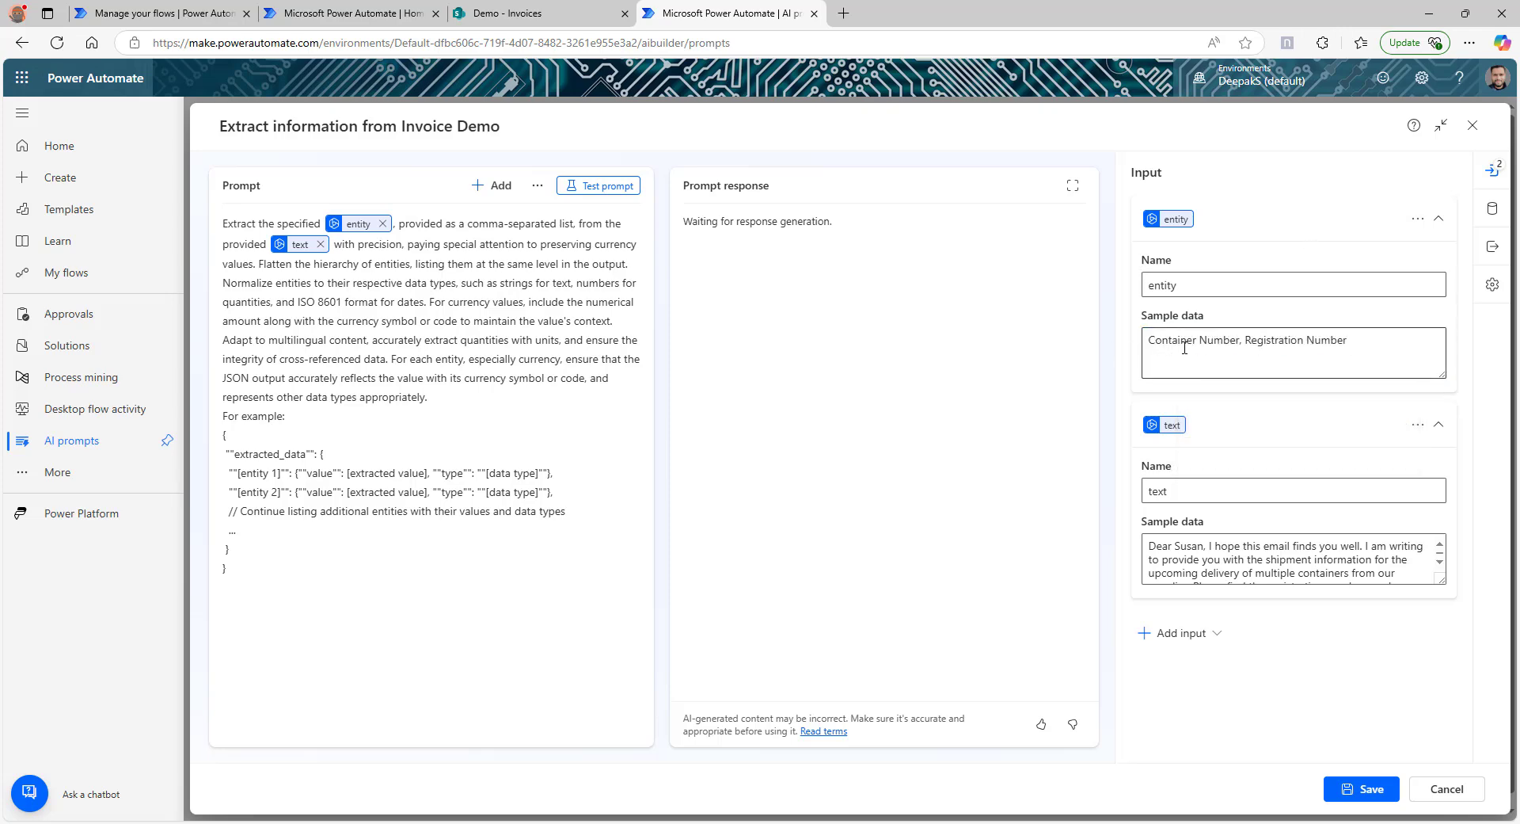
triple_click(1299, 357)
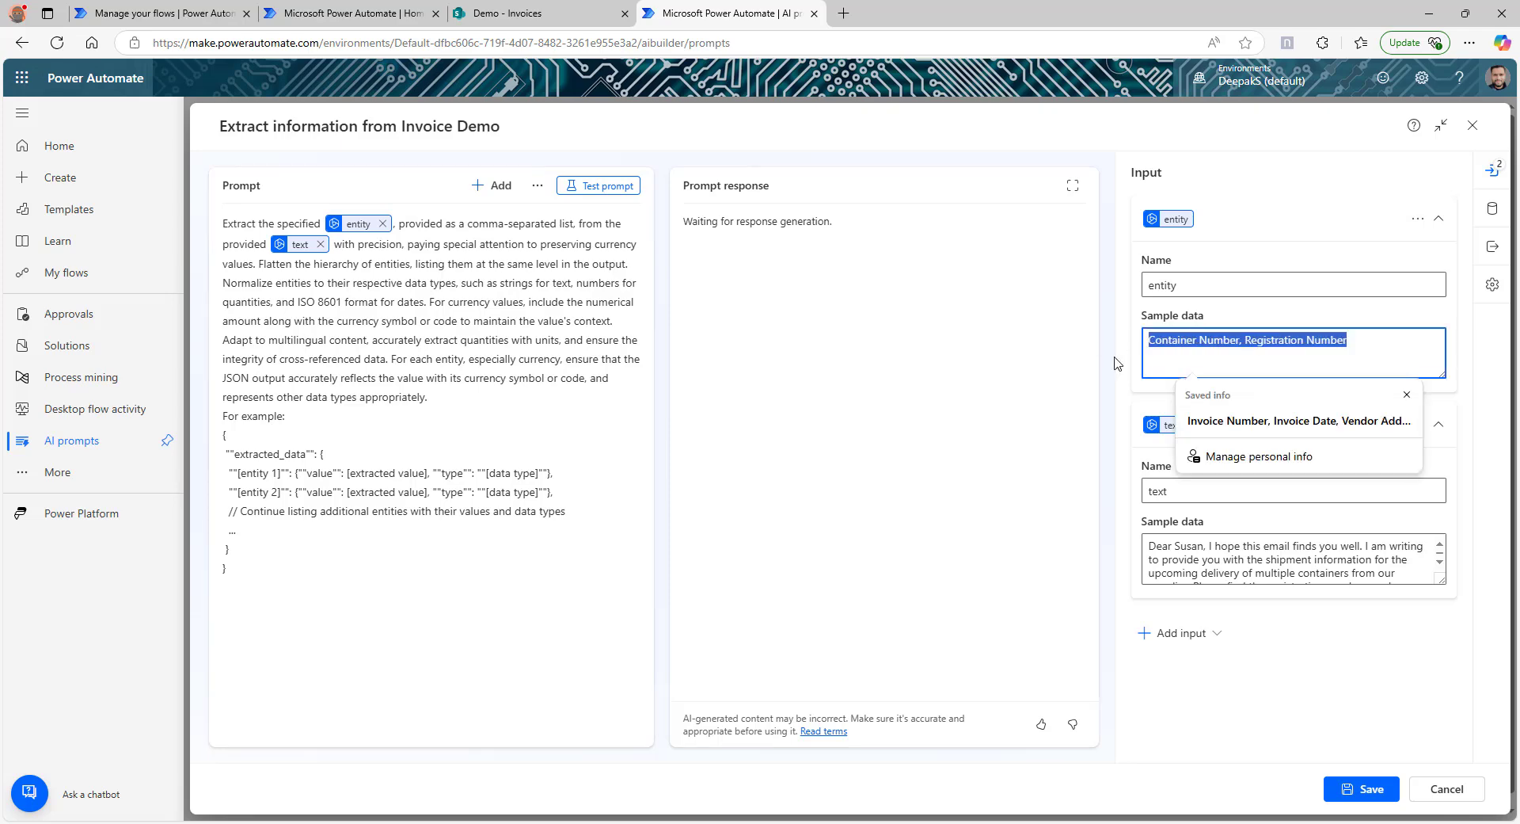
click(1303, 431)
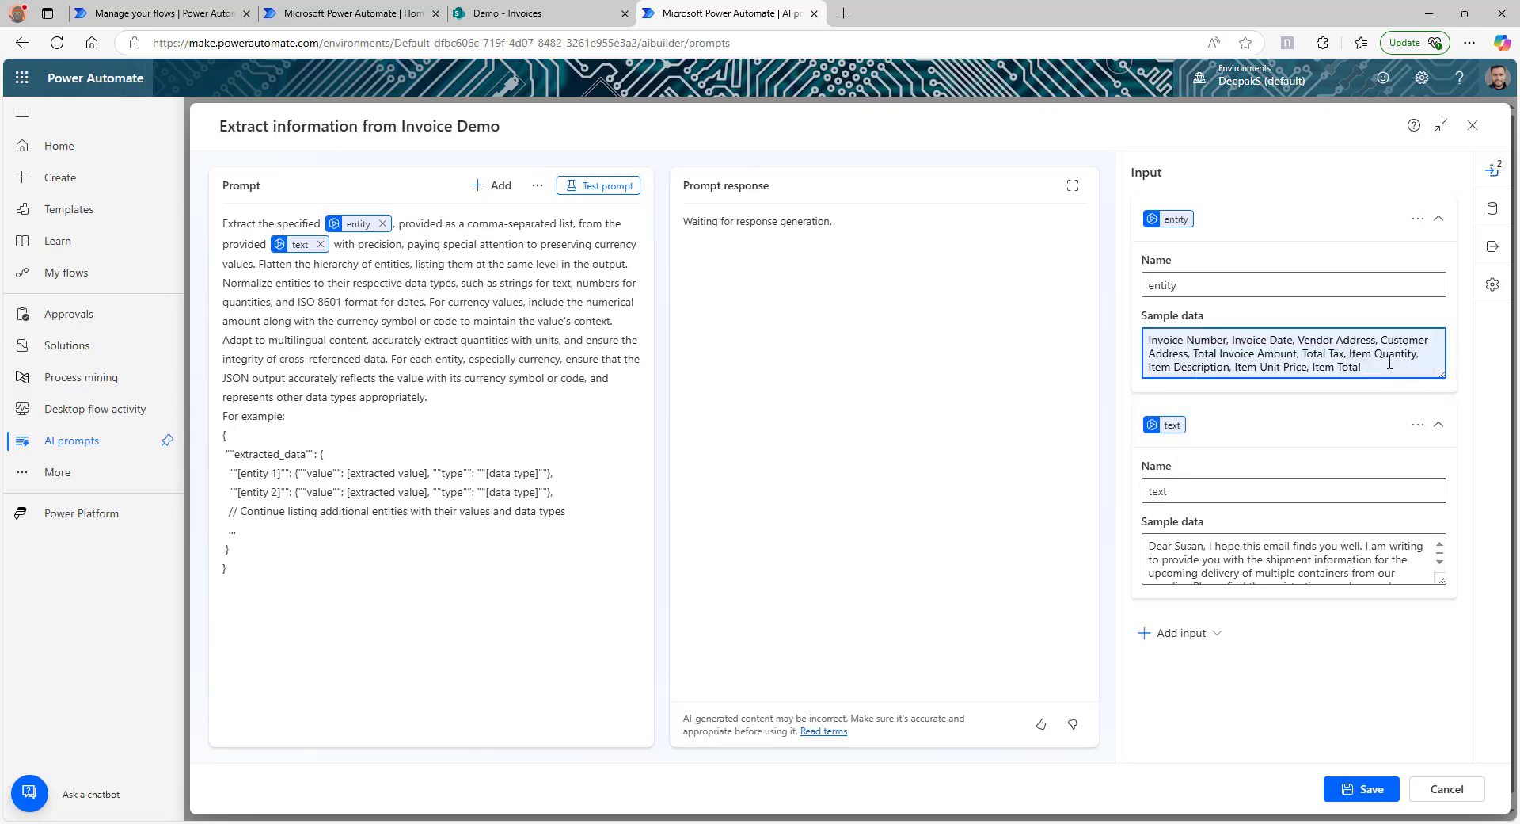
click(1389, 362)
click(1212, 353)
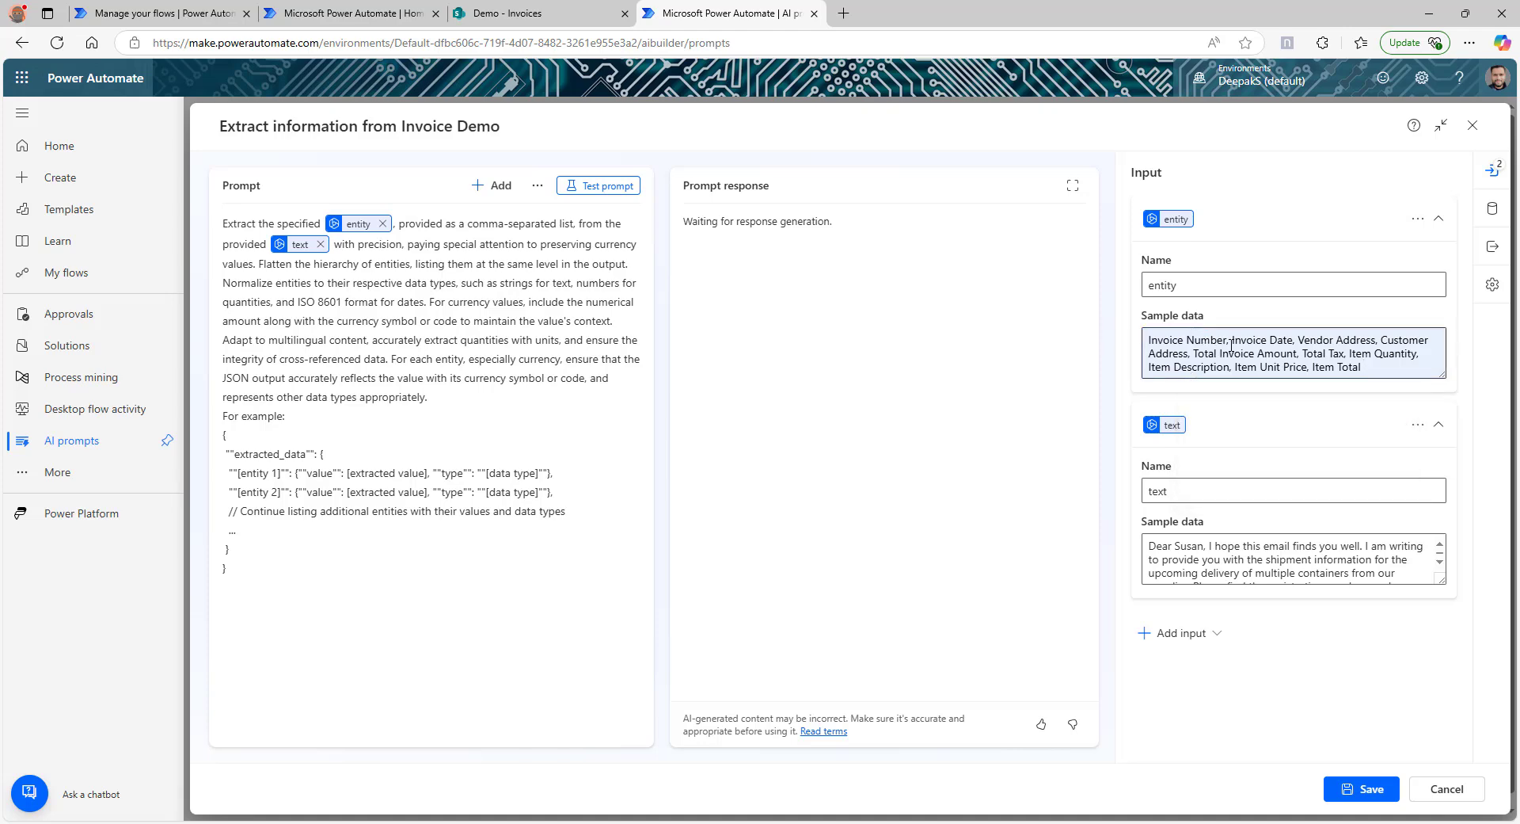
click(1232, 345)
click(1351, 342)
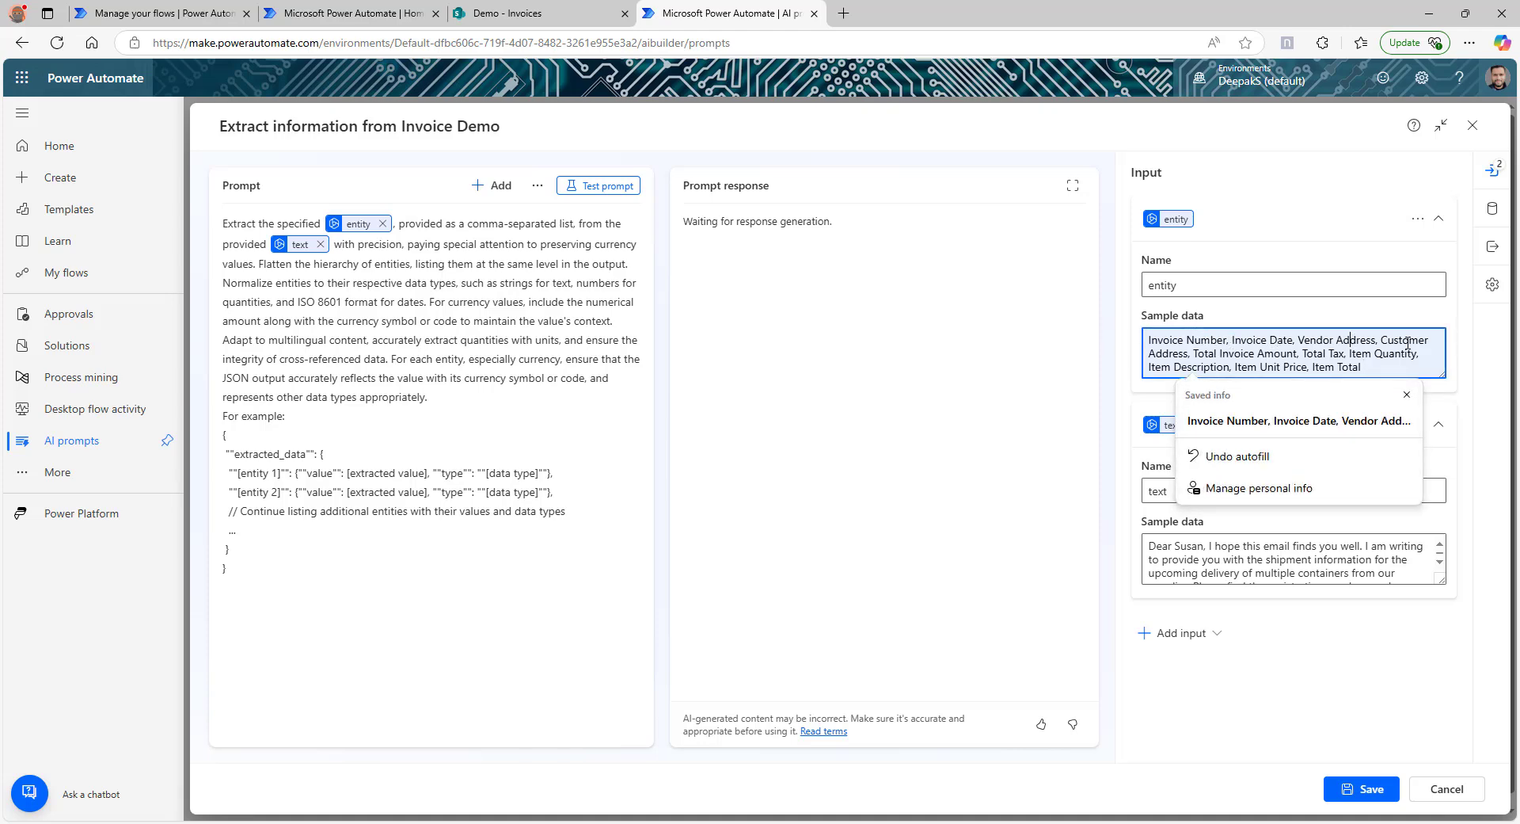
click(1336, 355)
click(1265, 194)
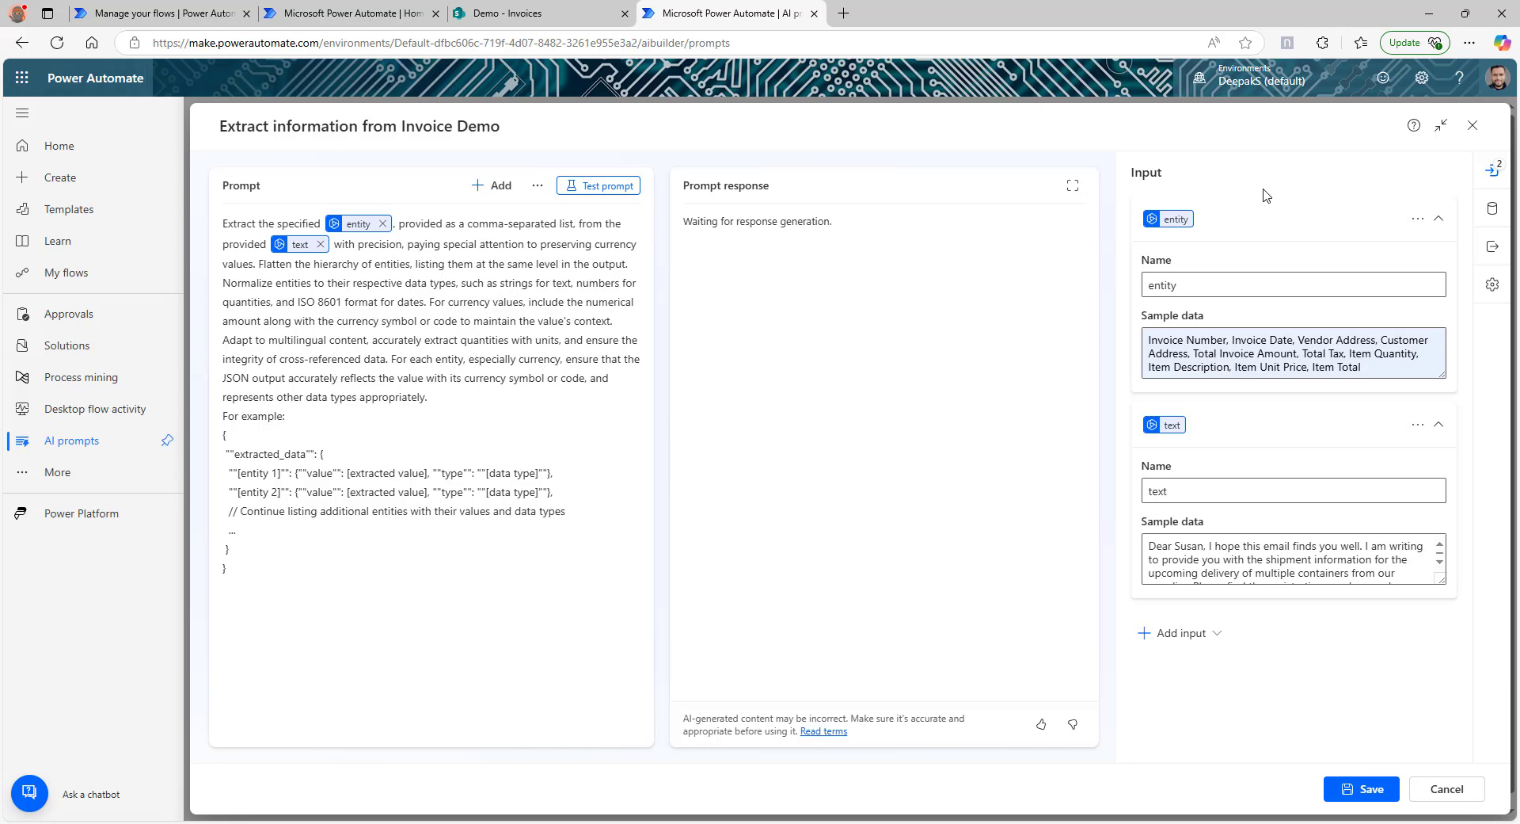
- Replace the text input in the prompt with an image or document input named Invoice, accepting the switch to GPT-4o
click(321, 245)
click(275, 247)
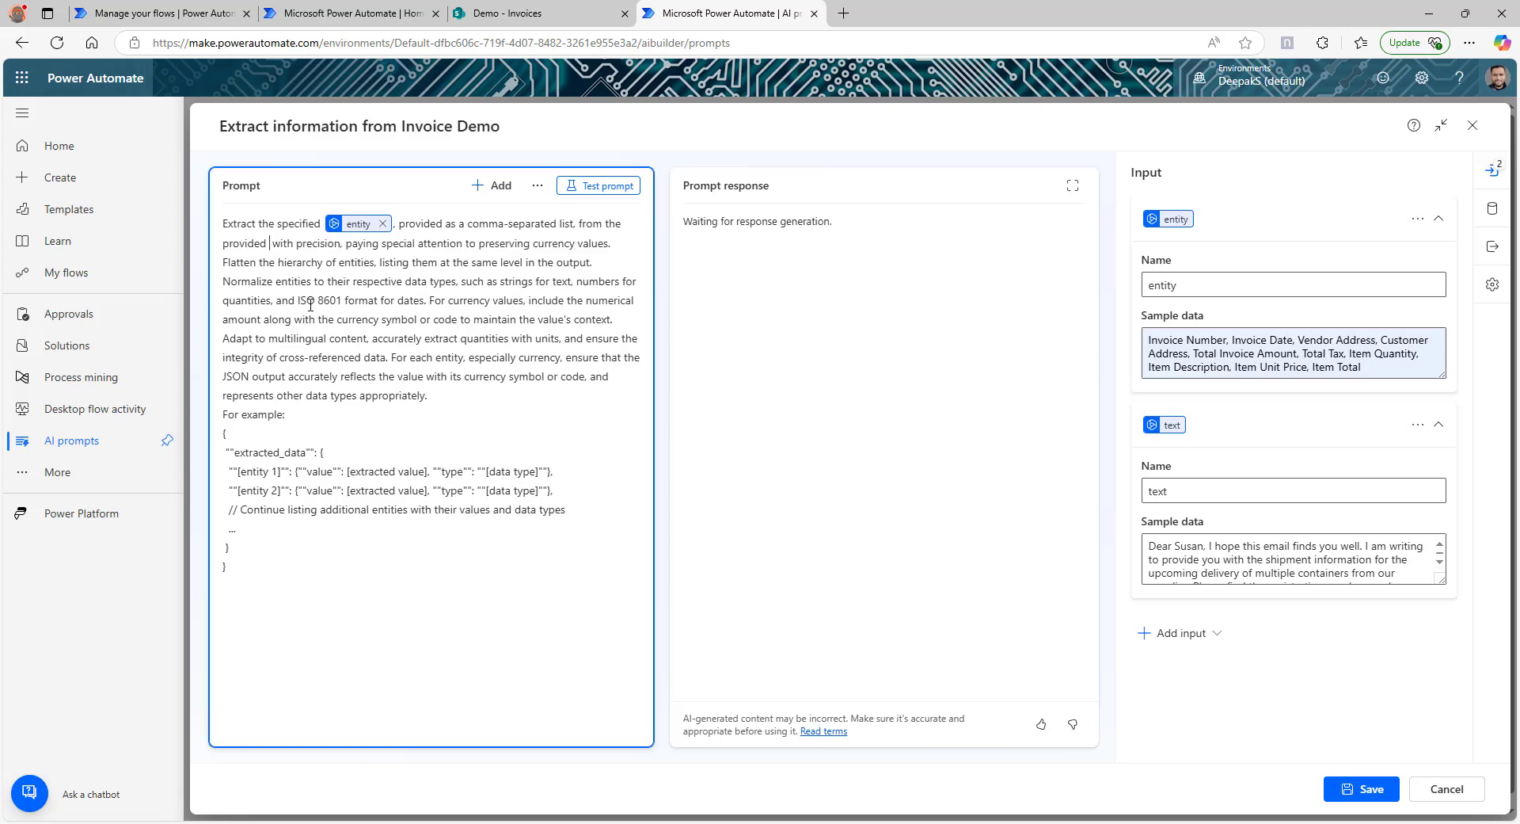
click(496, 187)
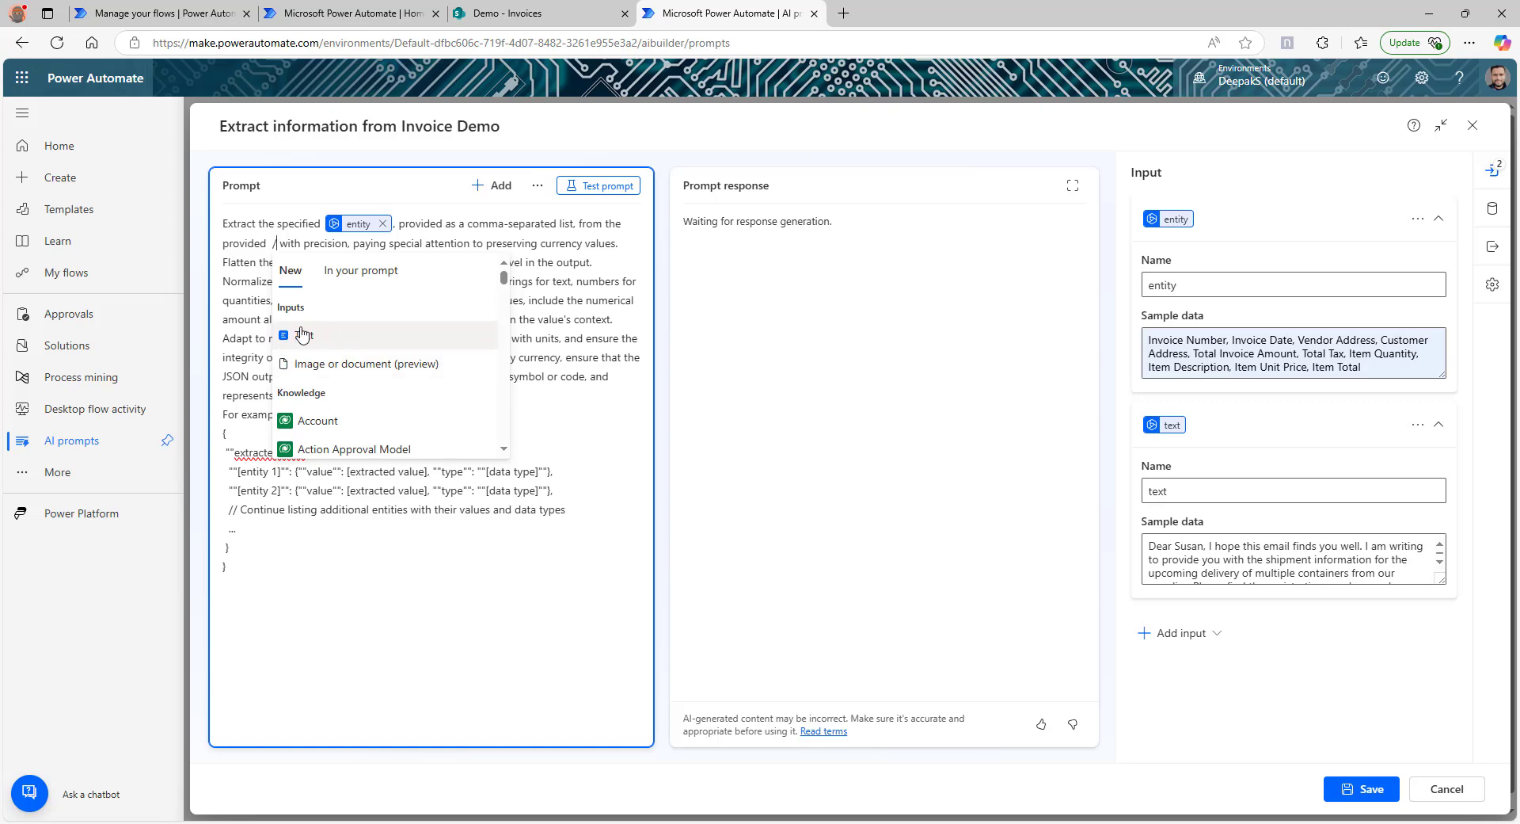
click(394, 364)
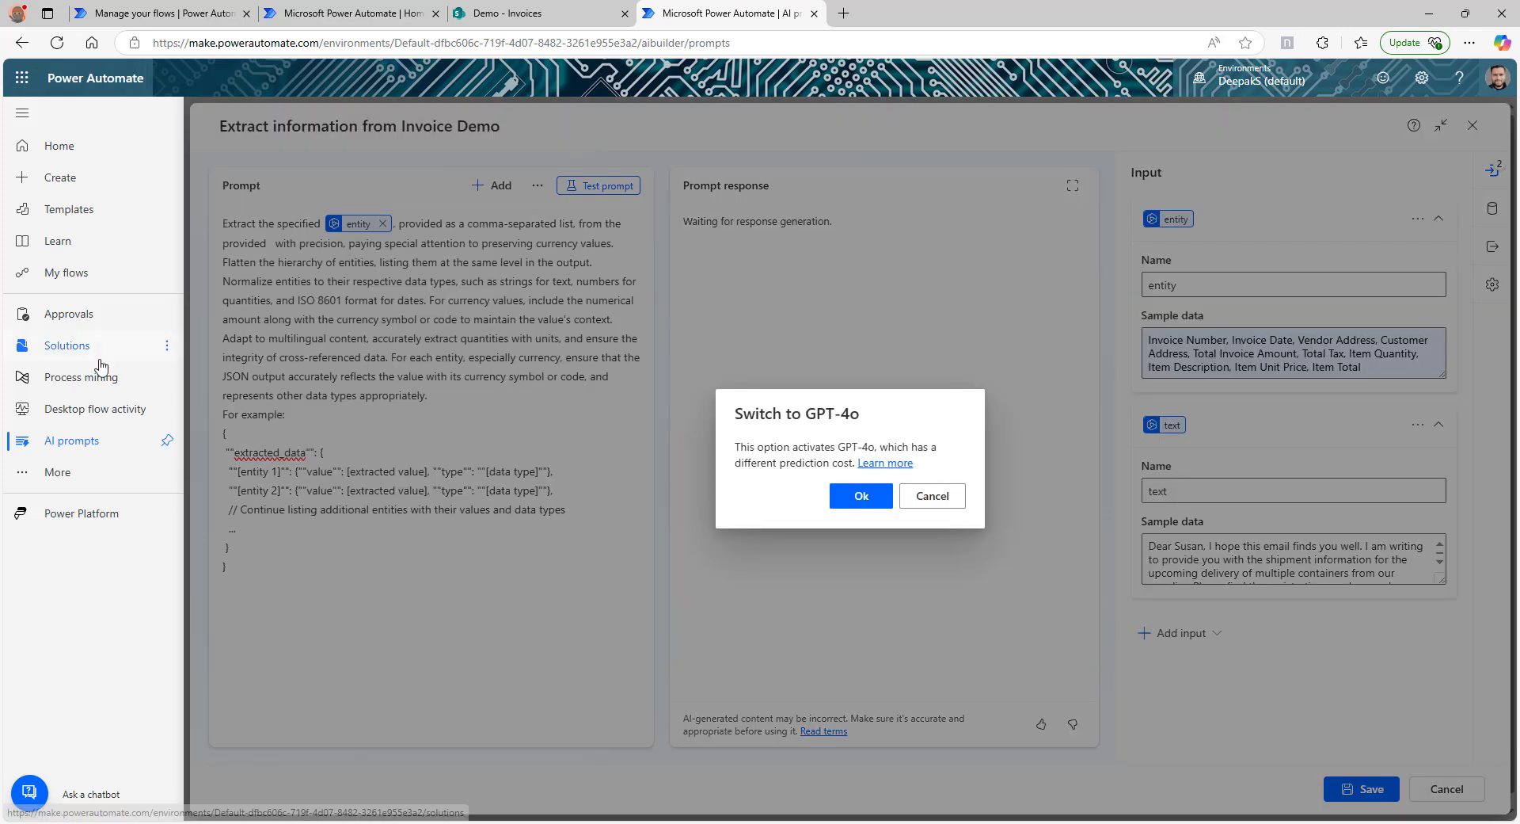
click(855, 497)
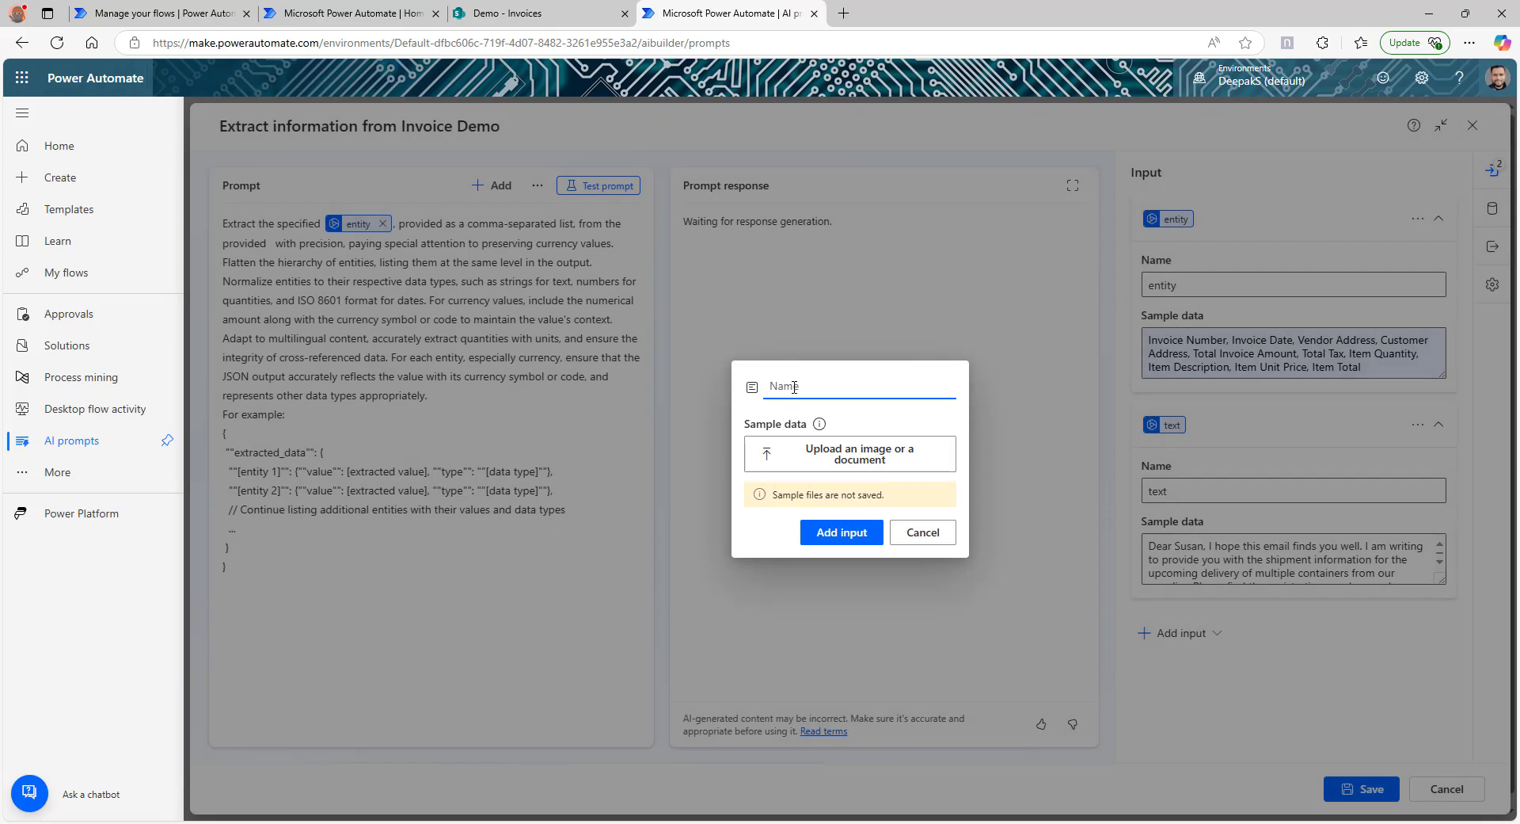
text(Invoice)
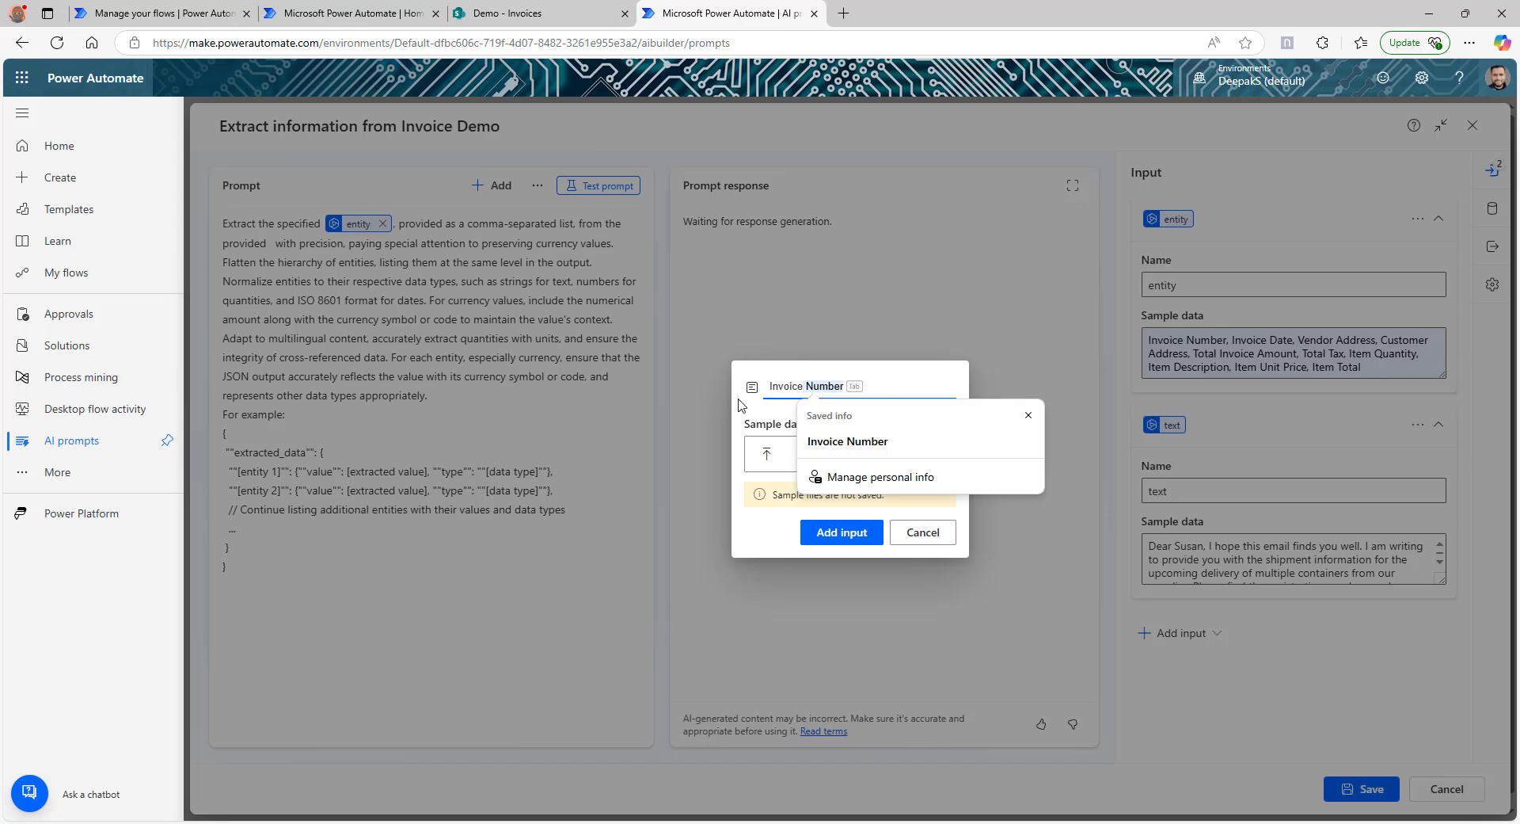
key(BackSpace)
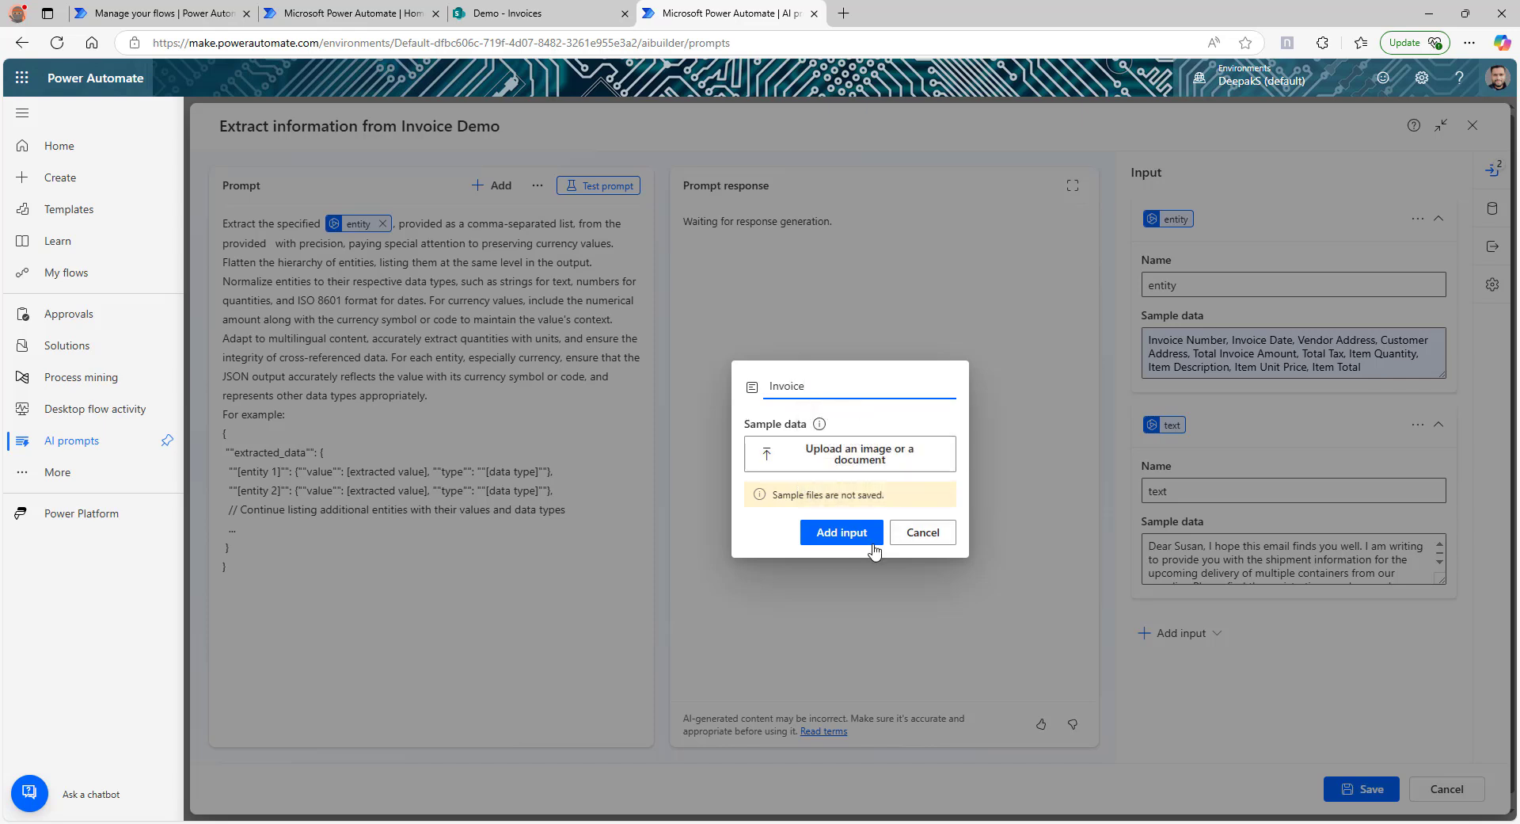
click(844, 532)
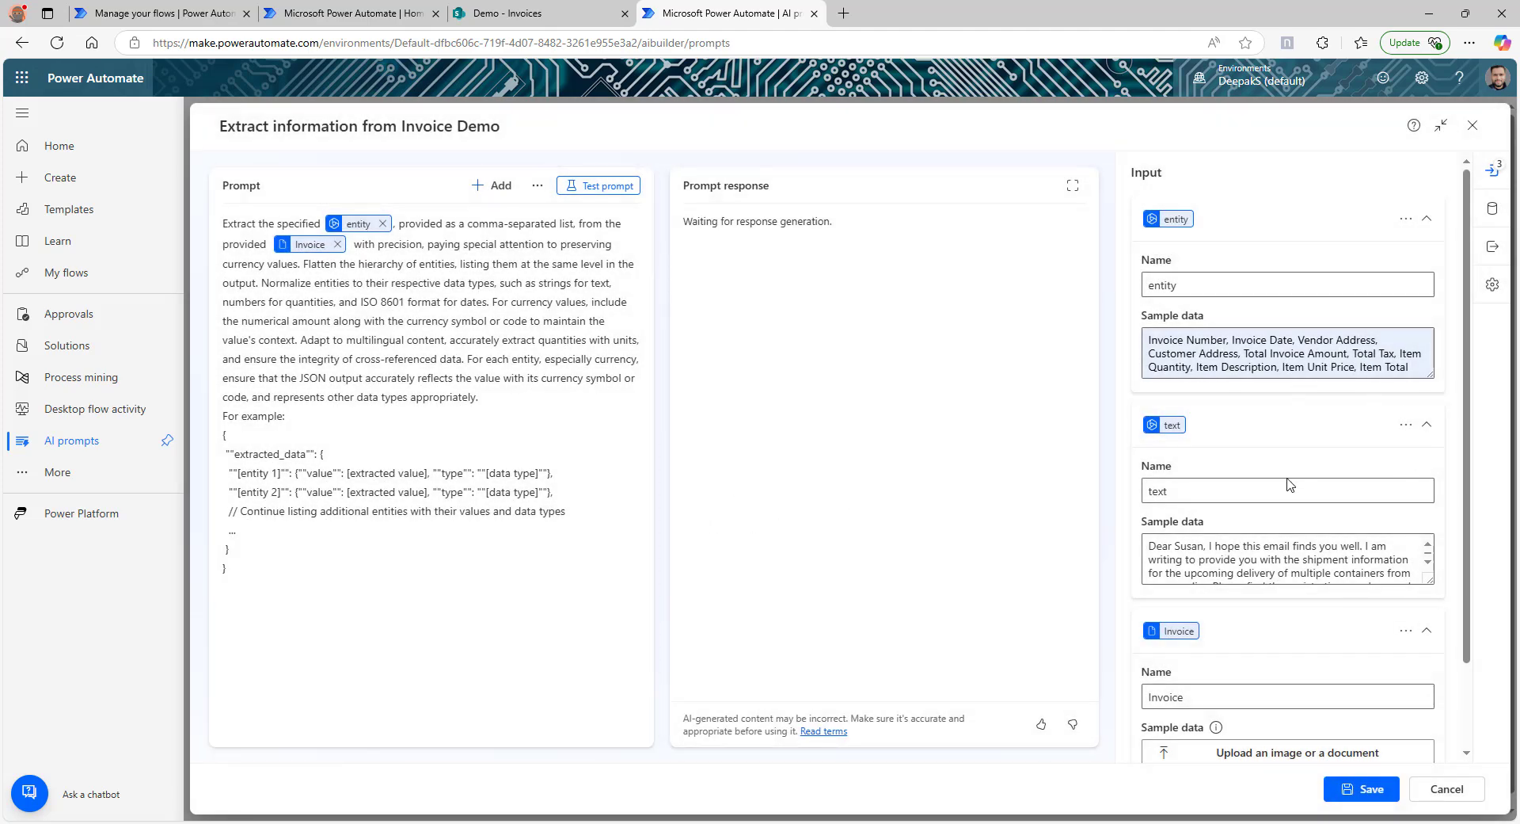
- Delete the unused text input from the prompt's input list
scroll(1244, 564, down, 5)
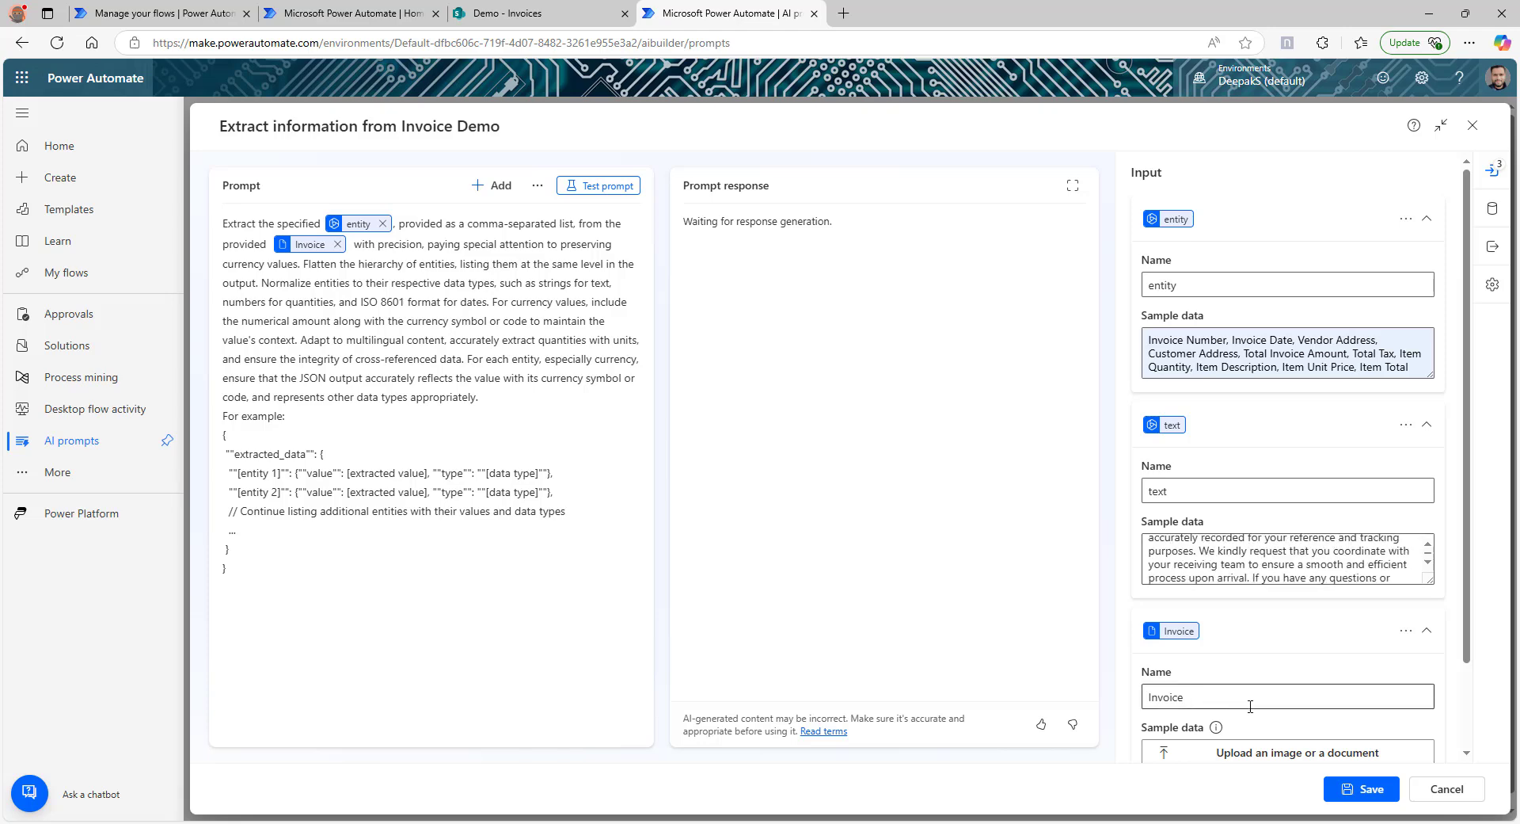
click(1406, 424)
click(1333, 452)
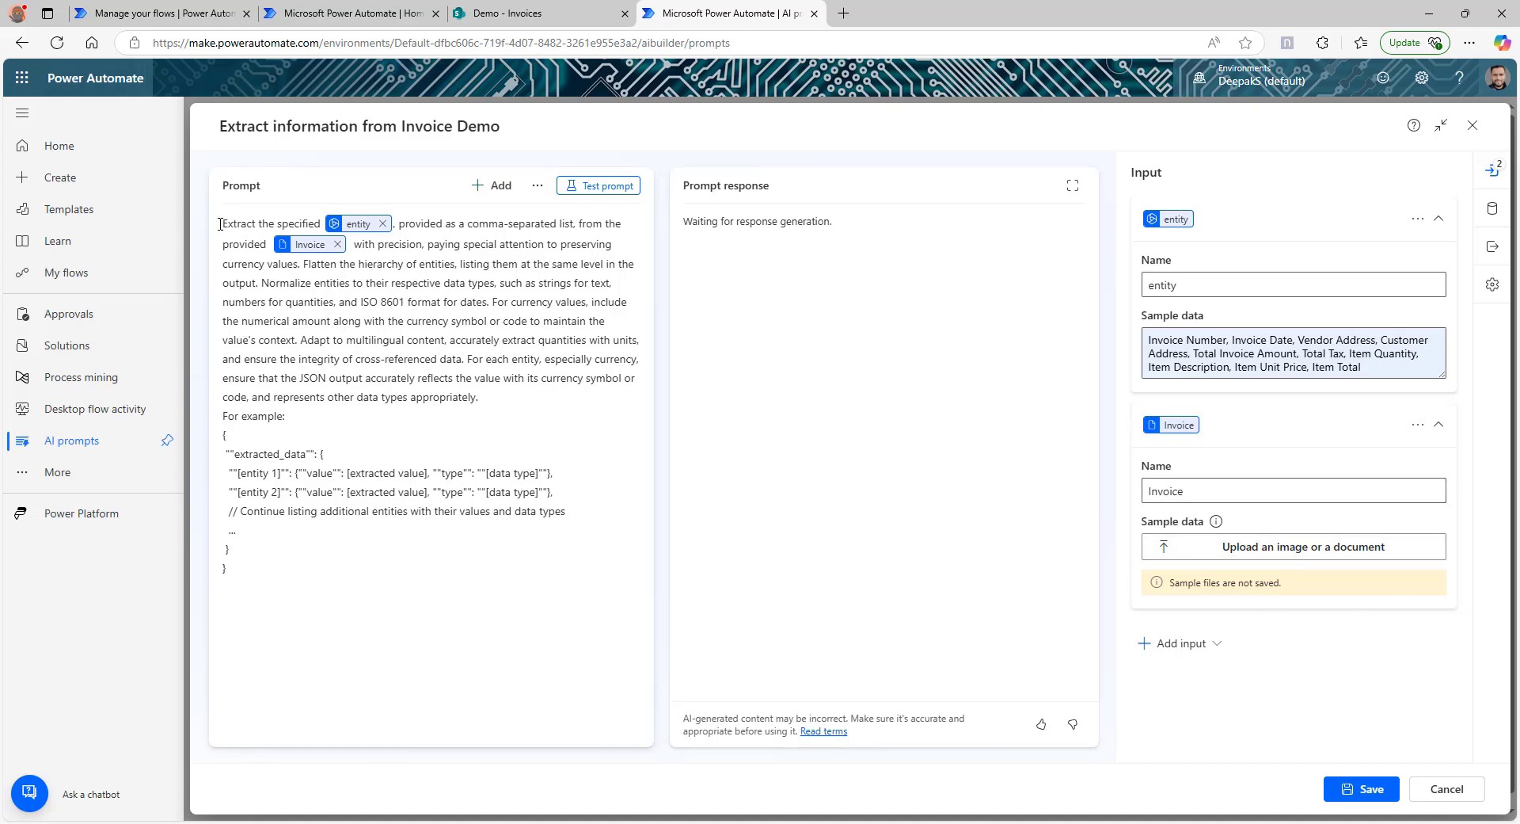
- Review the prompt's extraction instructions and examine the line-item table of Invoice-6 in PDF-XChange Editor
drag(485, 396, 221, 222)
click(465, 268)
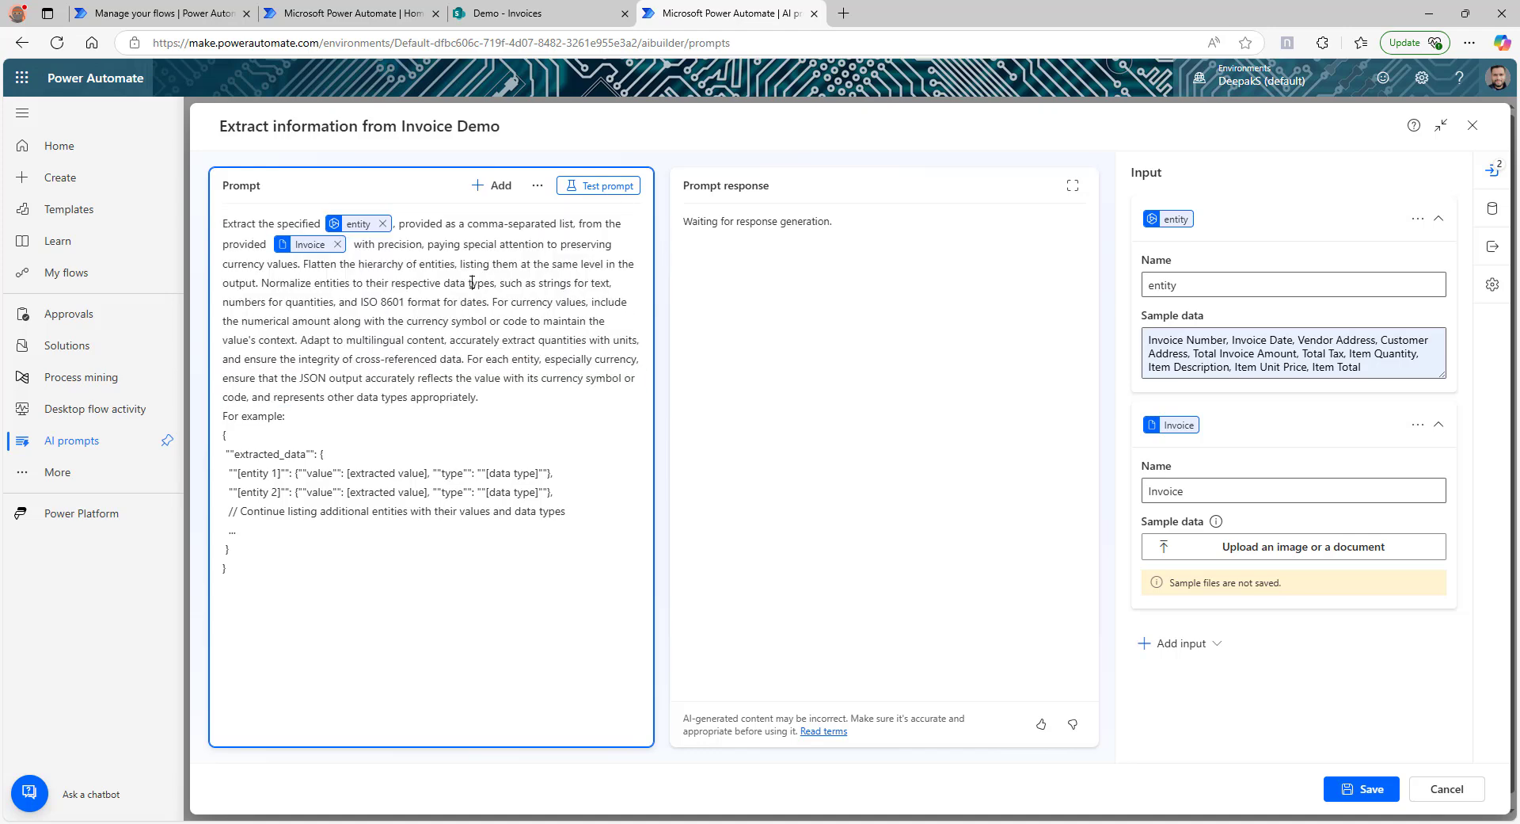
drag(479, 396, 388, 245)
click(523, 331)
key(alt+Tab)
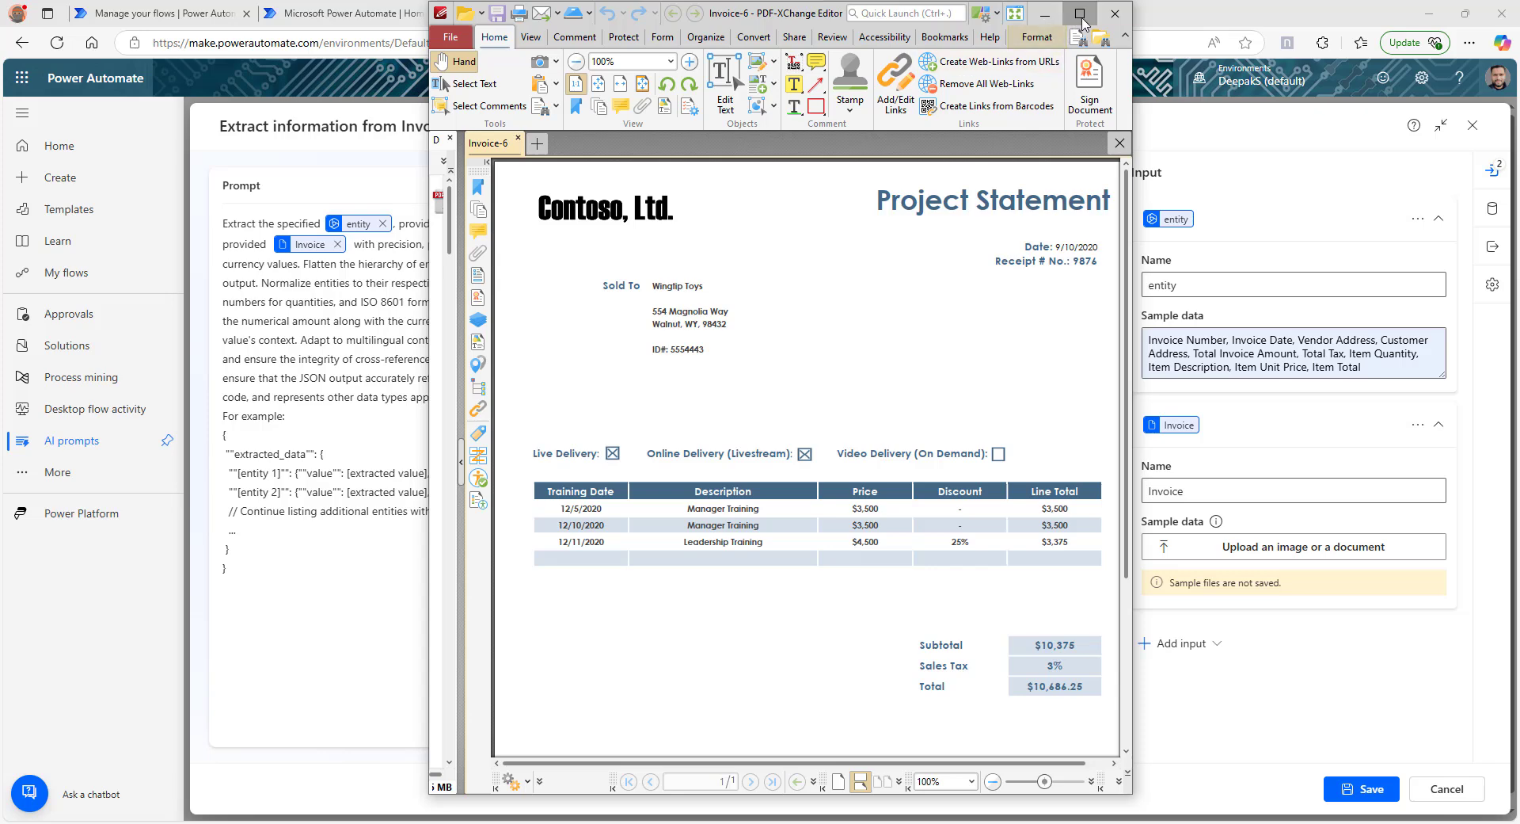
click(1080, 14)
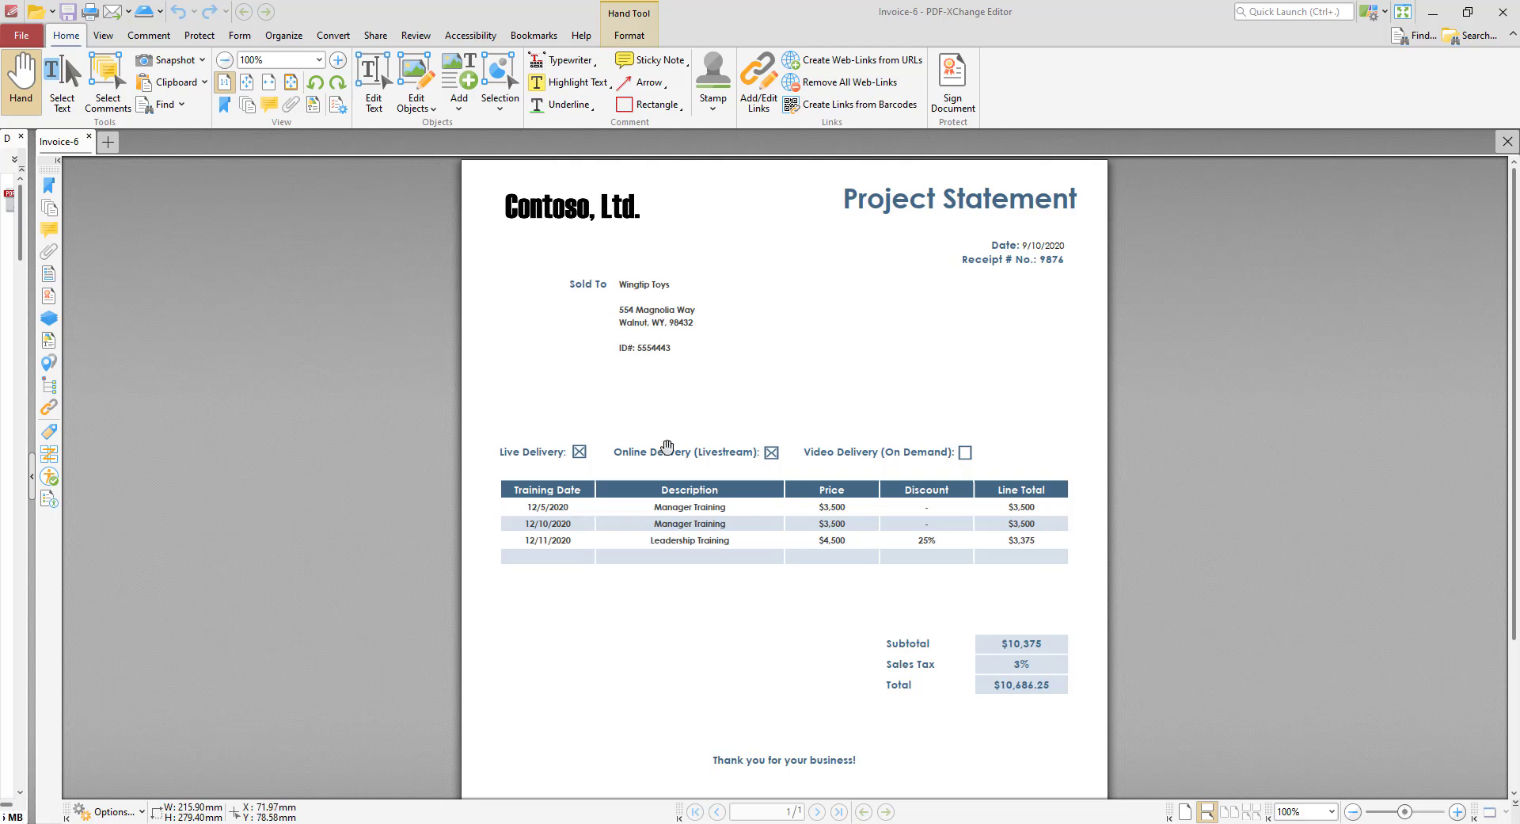
key(alt+Tab)
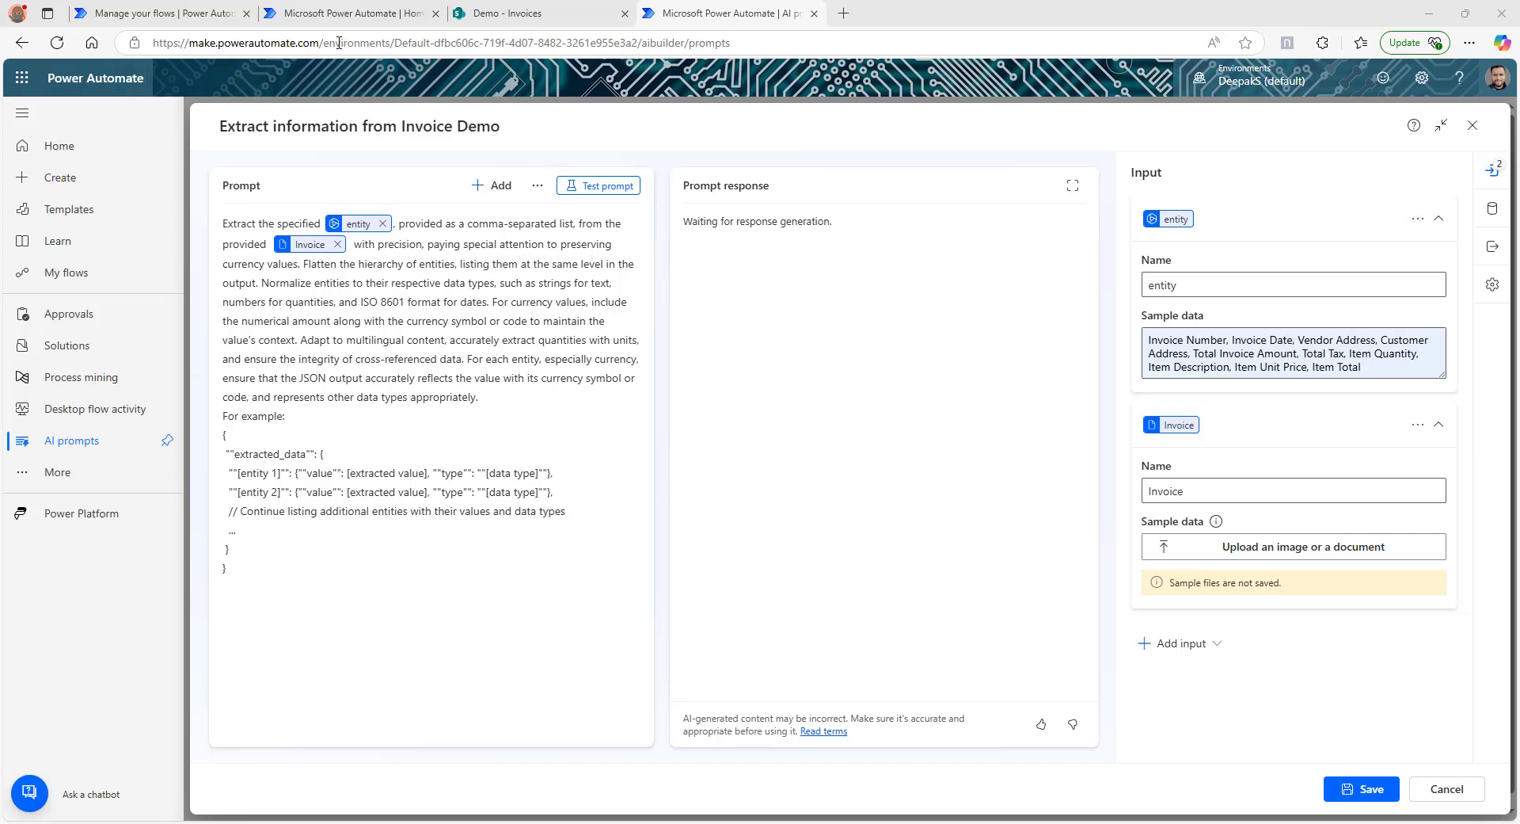
- Replace the sentence on flattening the entity hierarchy with "Combine Item Quantity, Item Description, Item Unit Price, Item Total as nested output" and save the prompt
click(305, 263)
drag(305, 264, 257, 287)
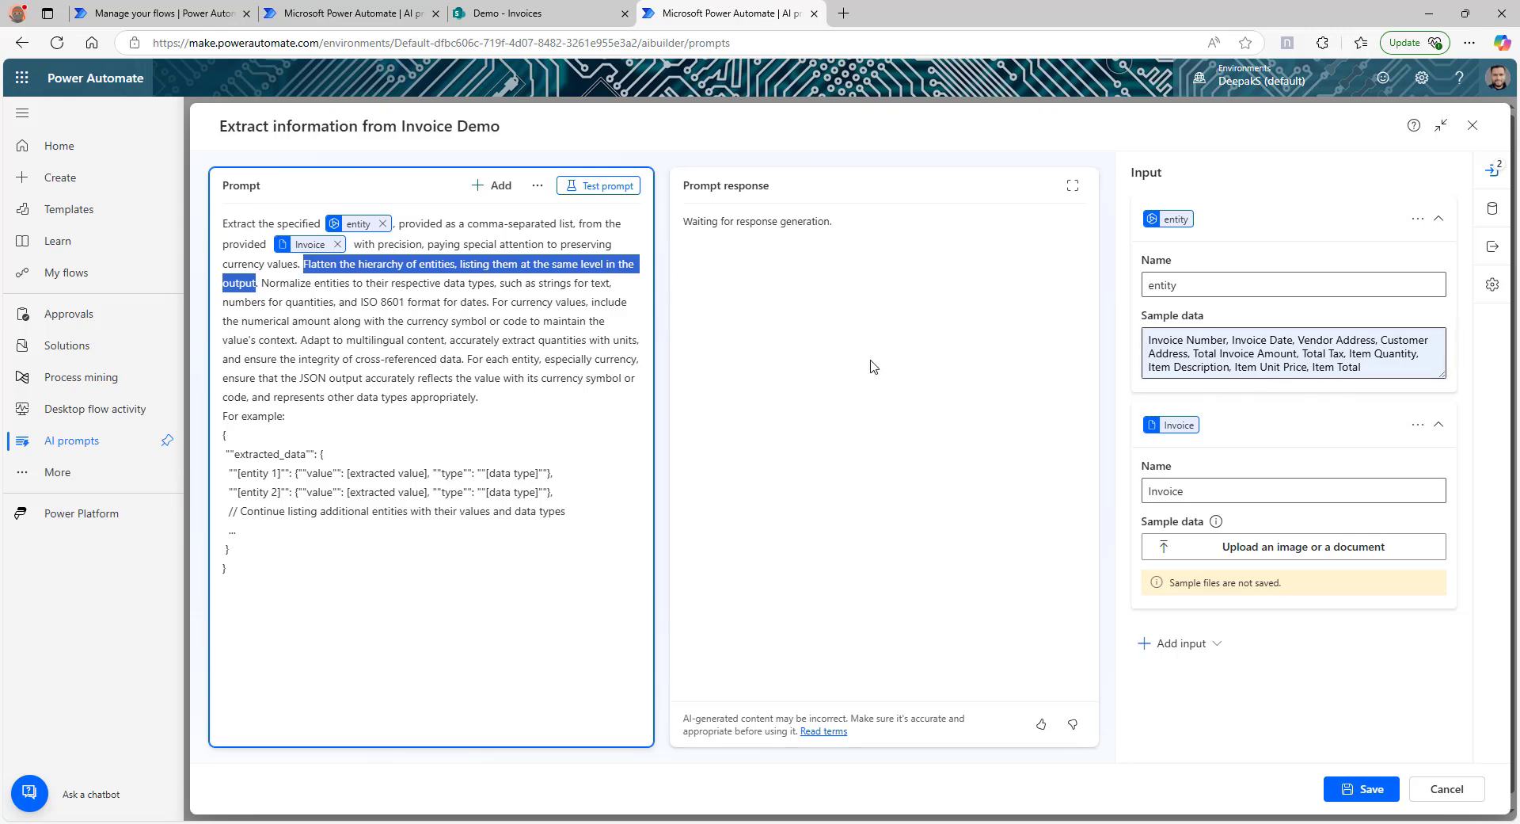
text(Combine Item Quantity, Item Description, Item Unit Price, Item Total as nested output)
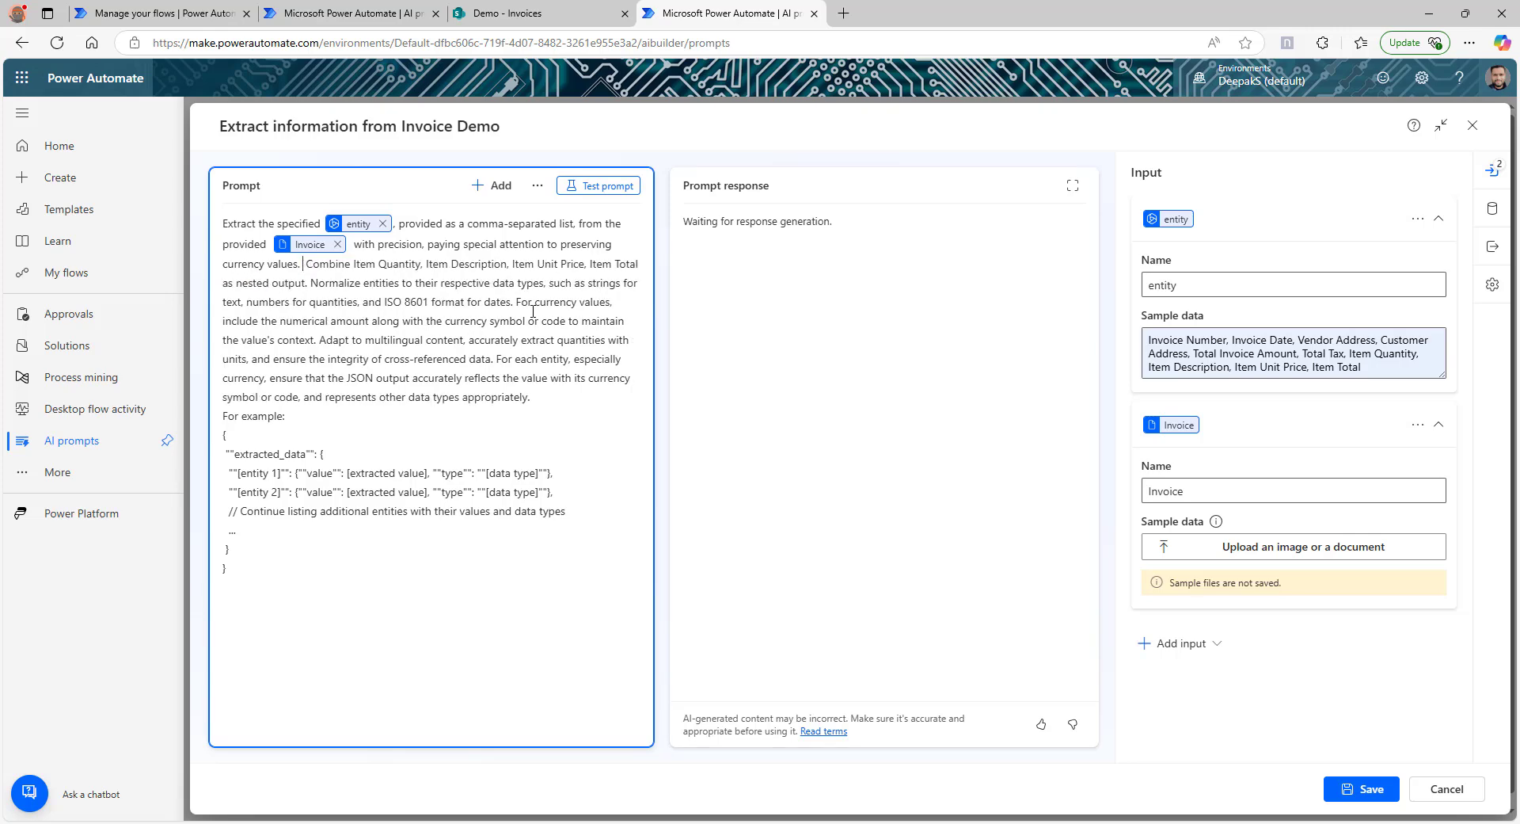
key(BackSpace)
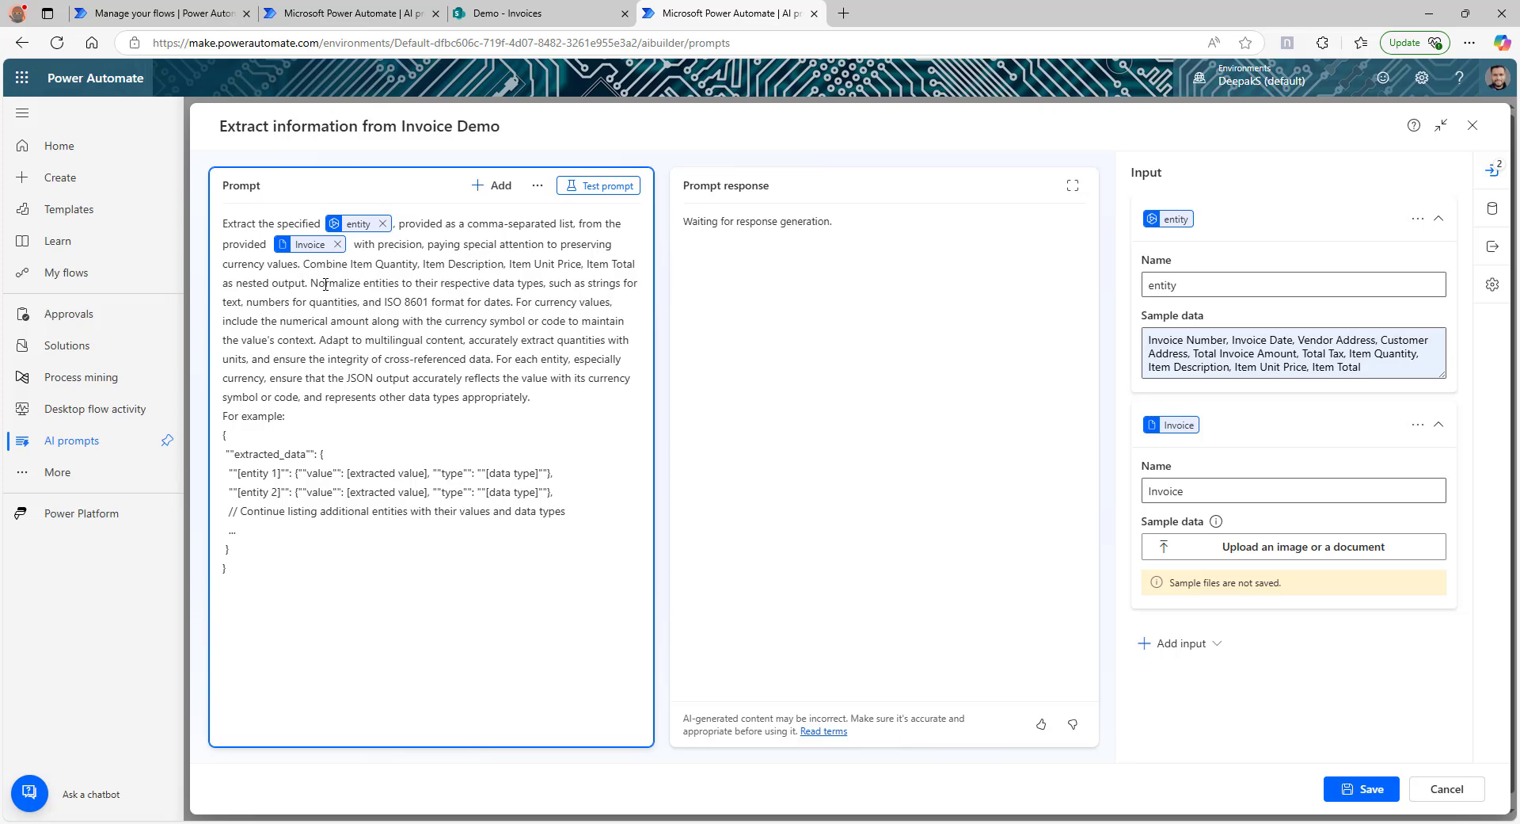
click(1362, 790)
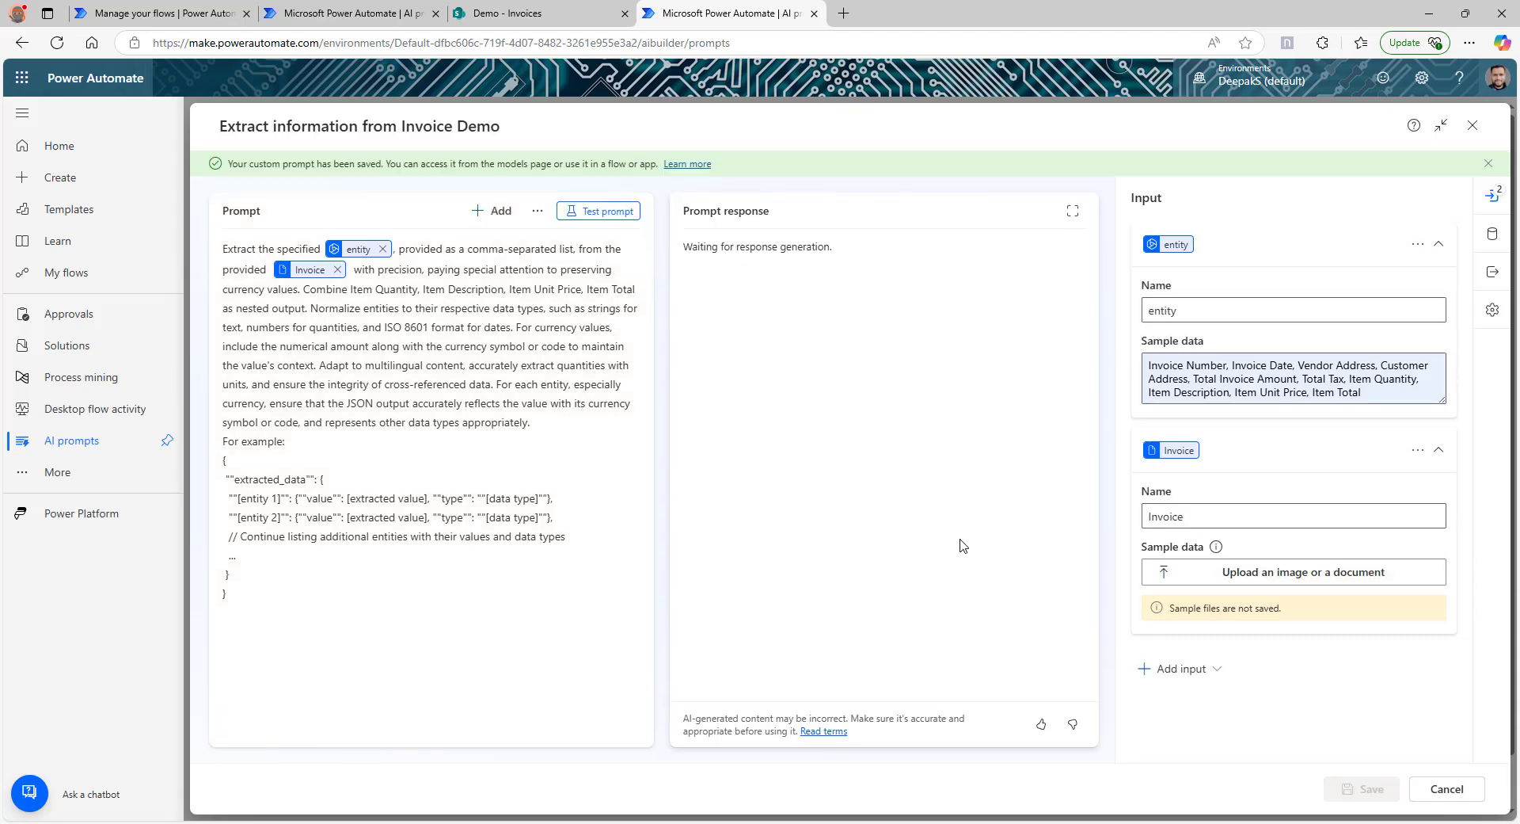
- Test the prompt with Invoice-6.pdf as the Invoice sample data, check the nested items in the response, and save the prompt
click(1316, 574)
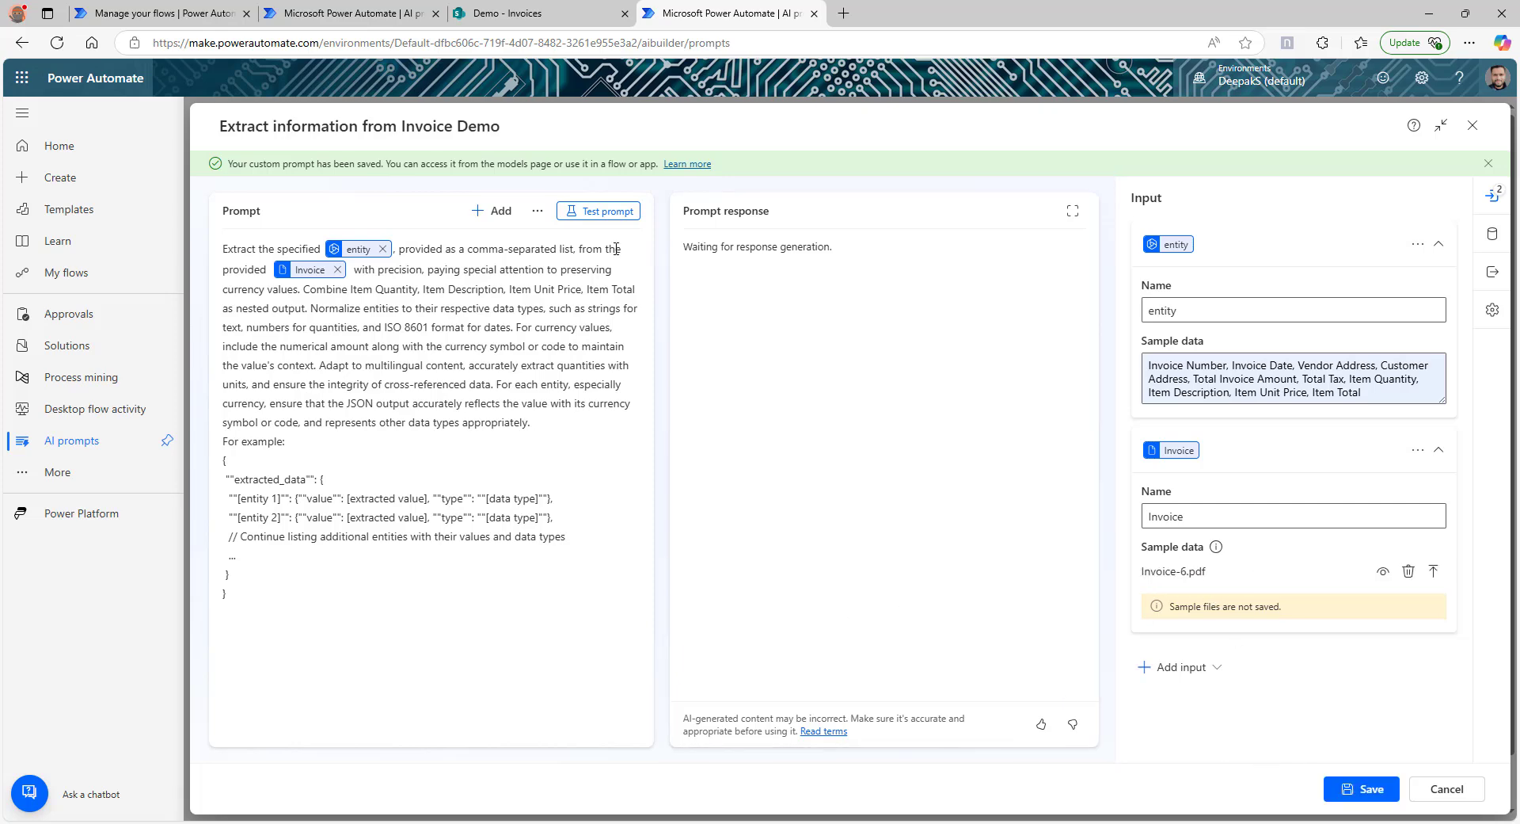
click(598, 211)
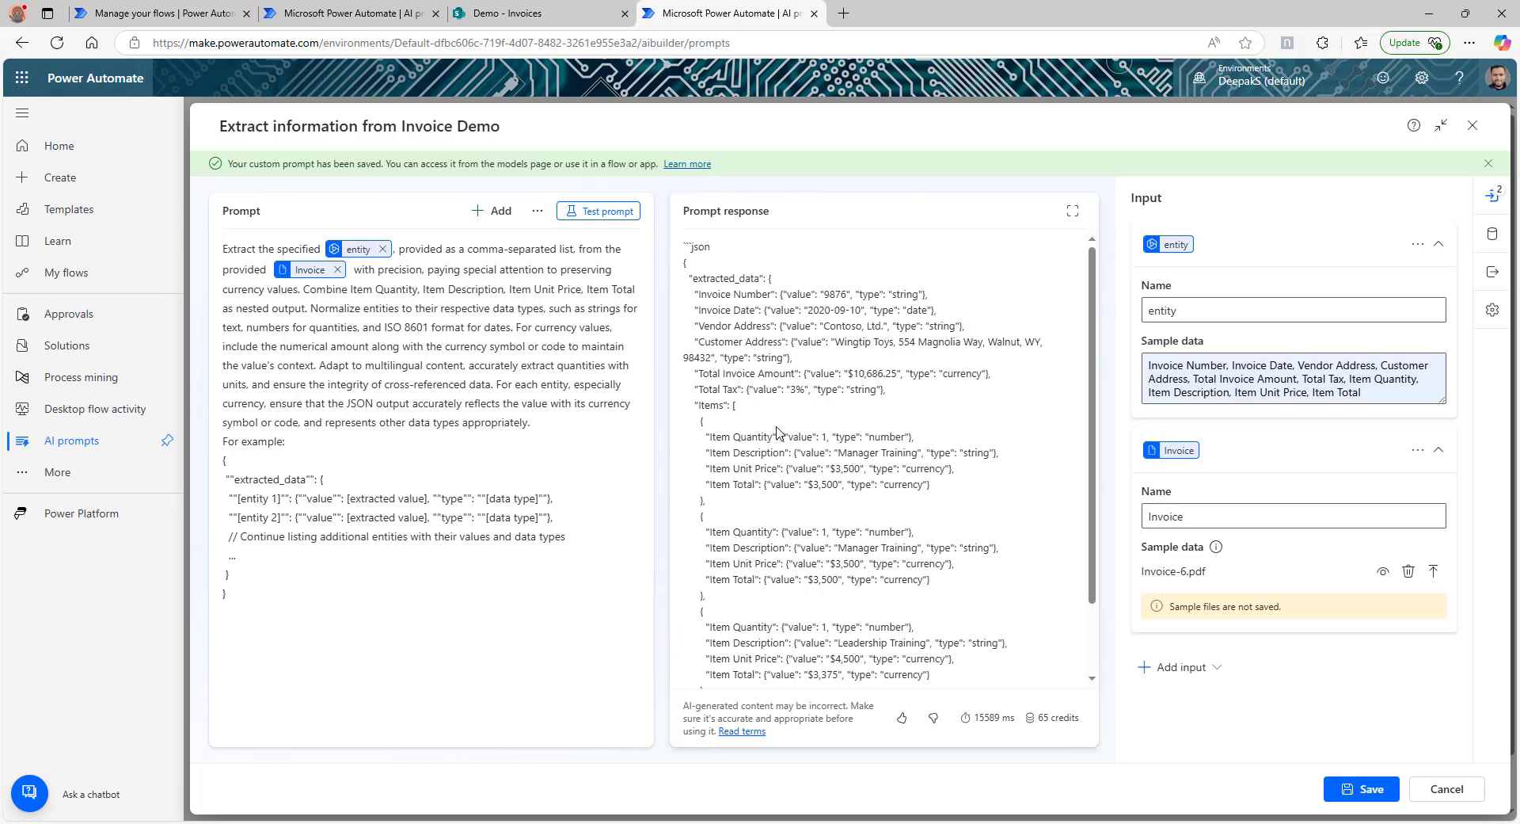
drag(699, 407, 915, 616)
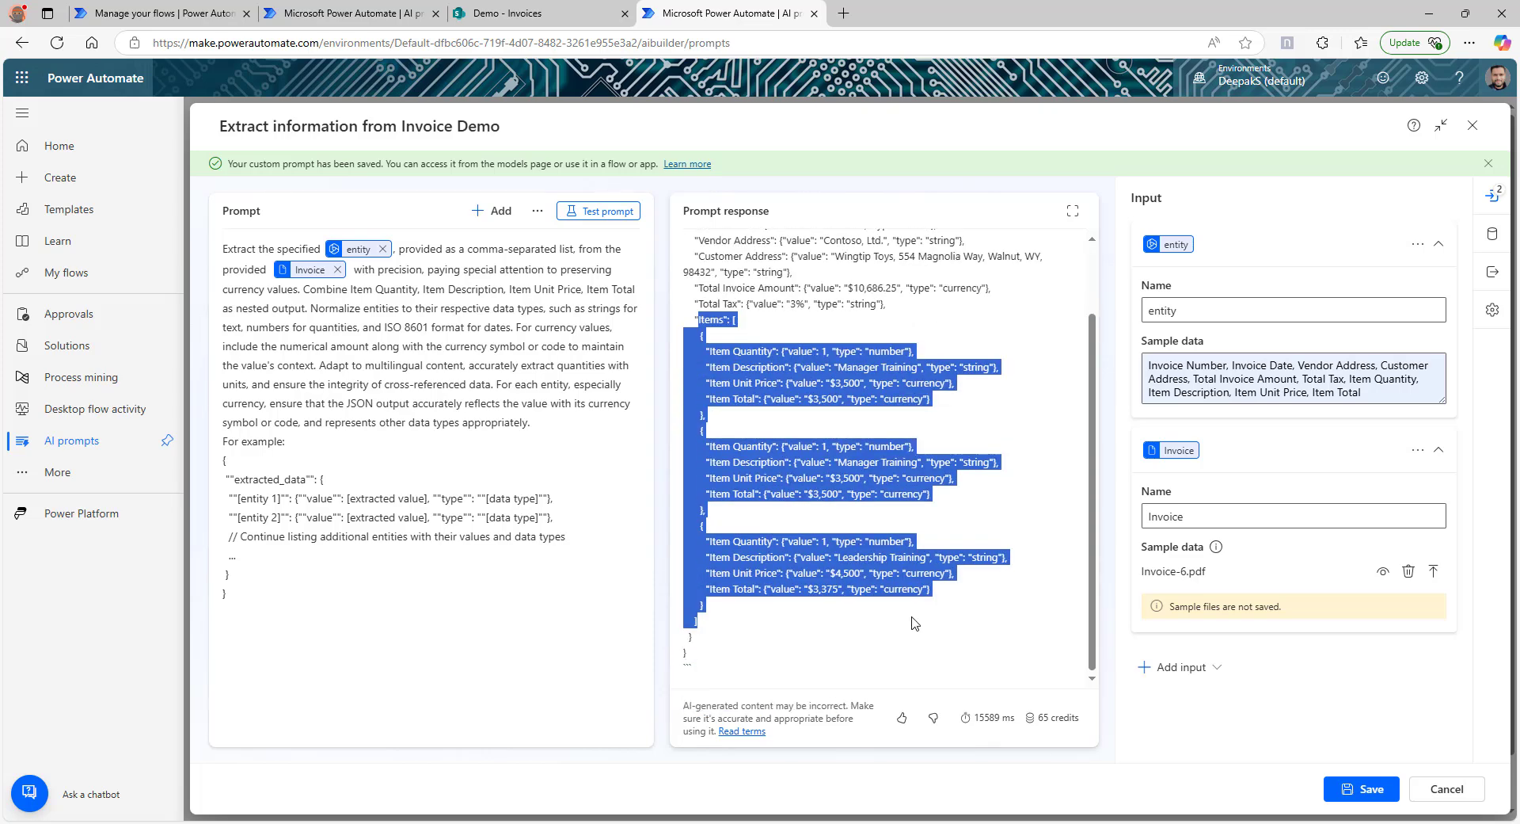
click(1008, 455)
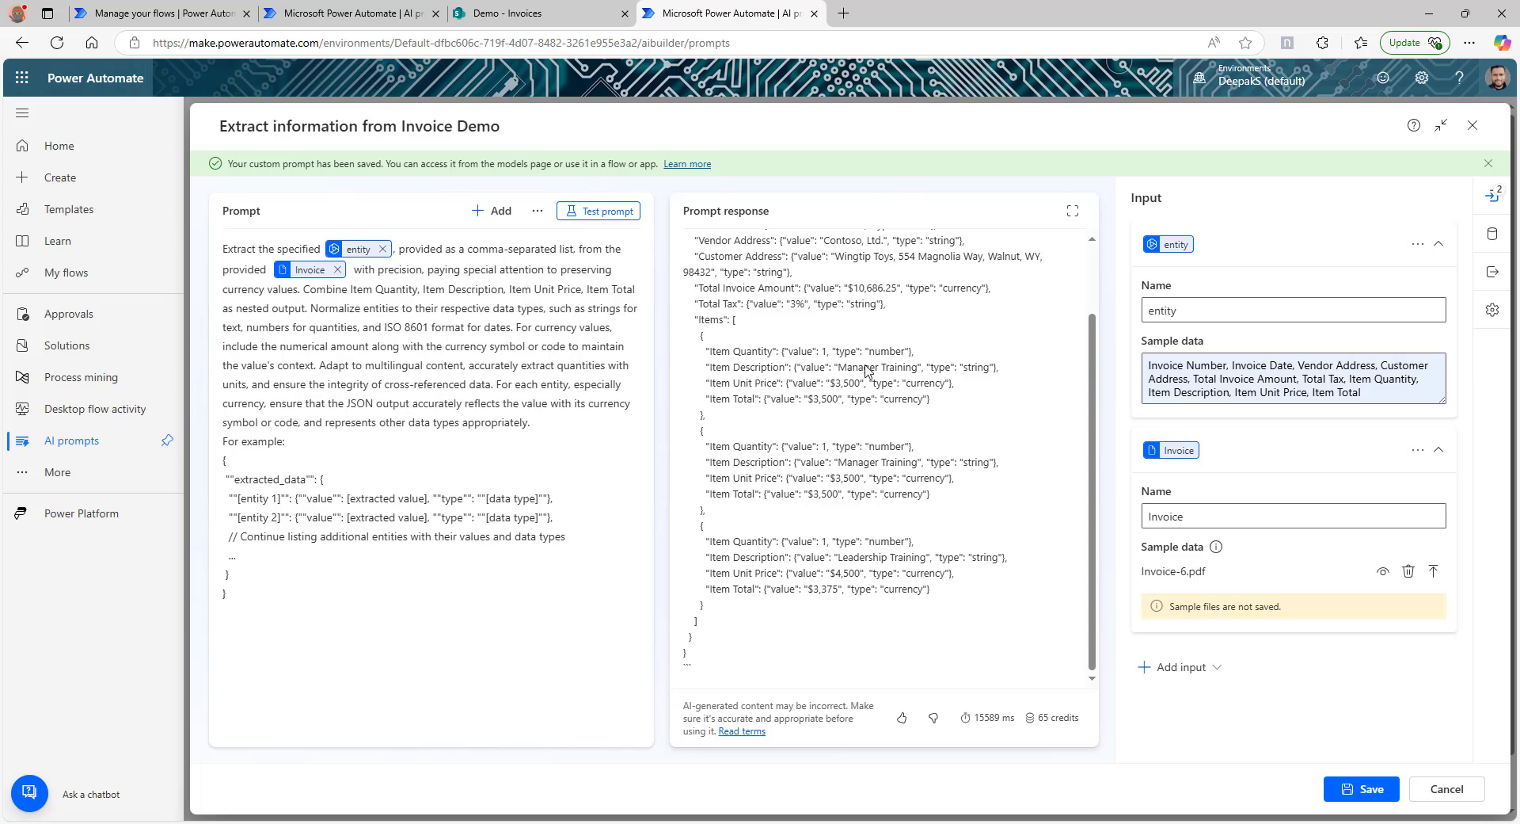
click(1371, 392)
click(1368, 789)
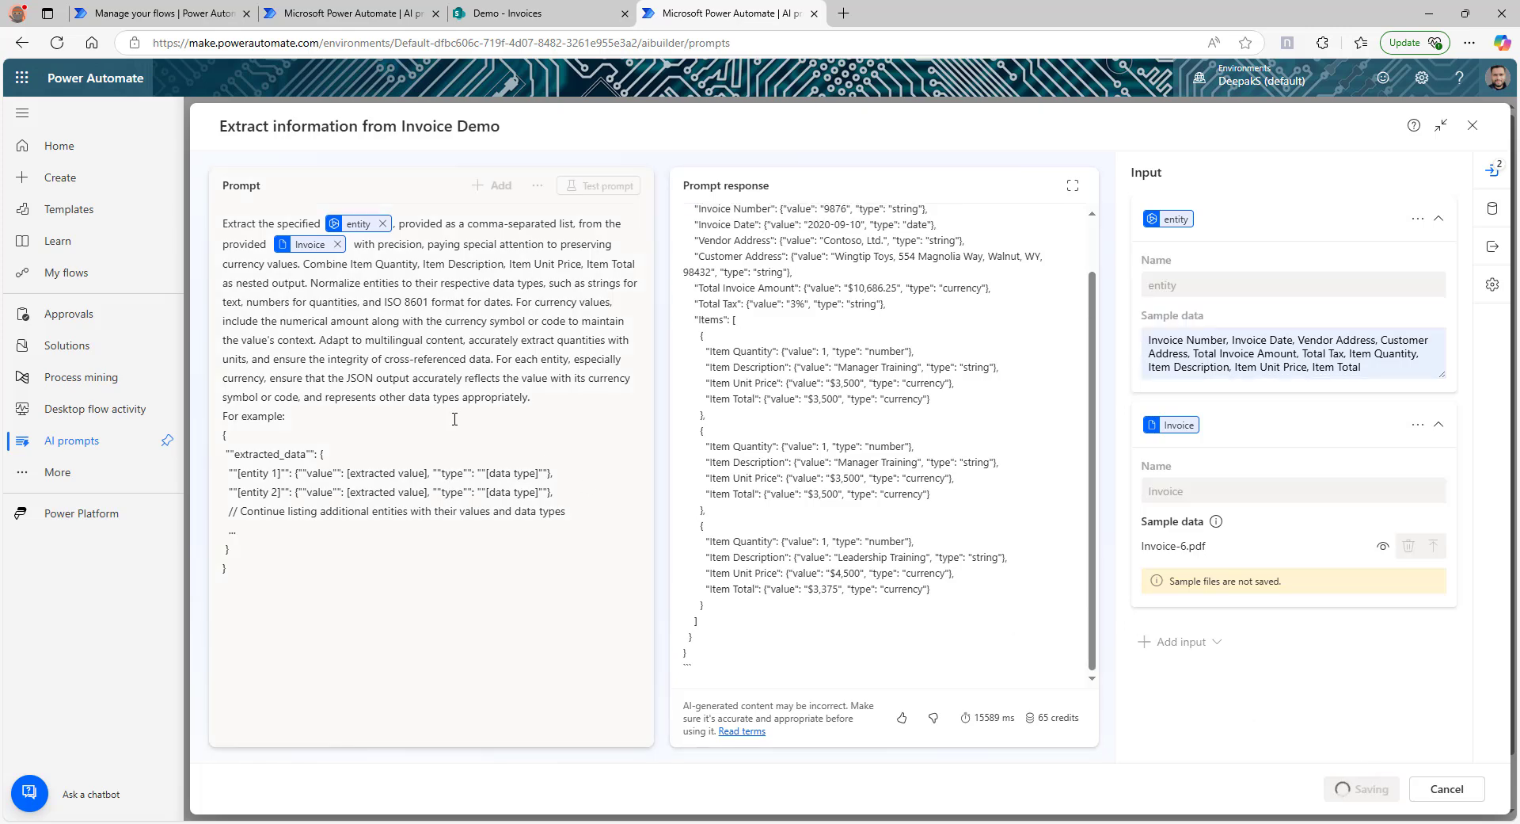
- Create an automated cloud flow with the SharePoint trigger "When a file is created (properties only)"
click(55, 184)
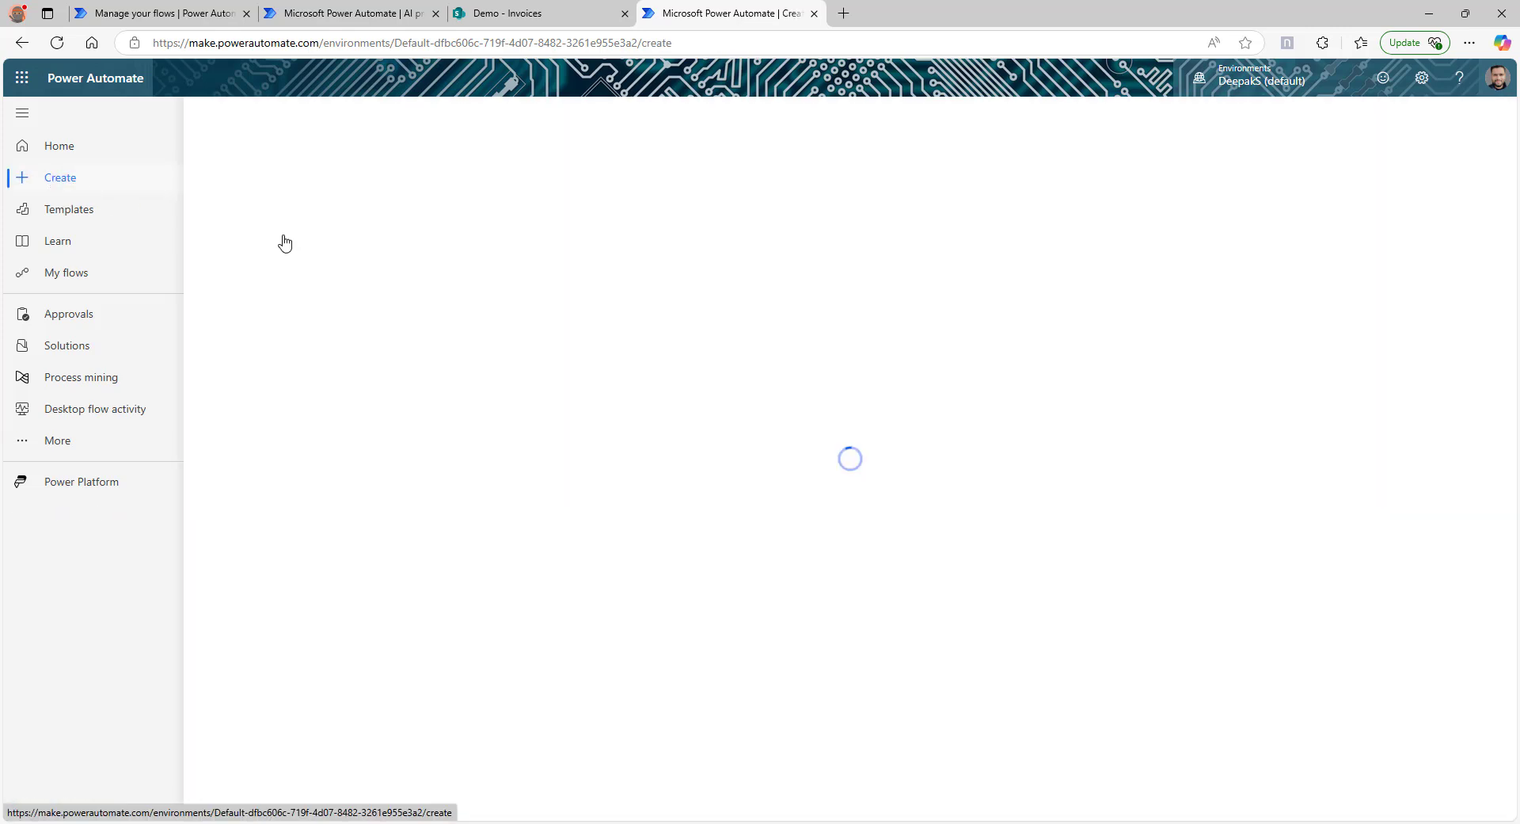
click(335, 269)
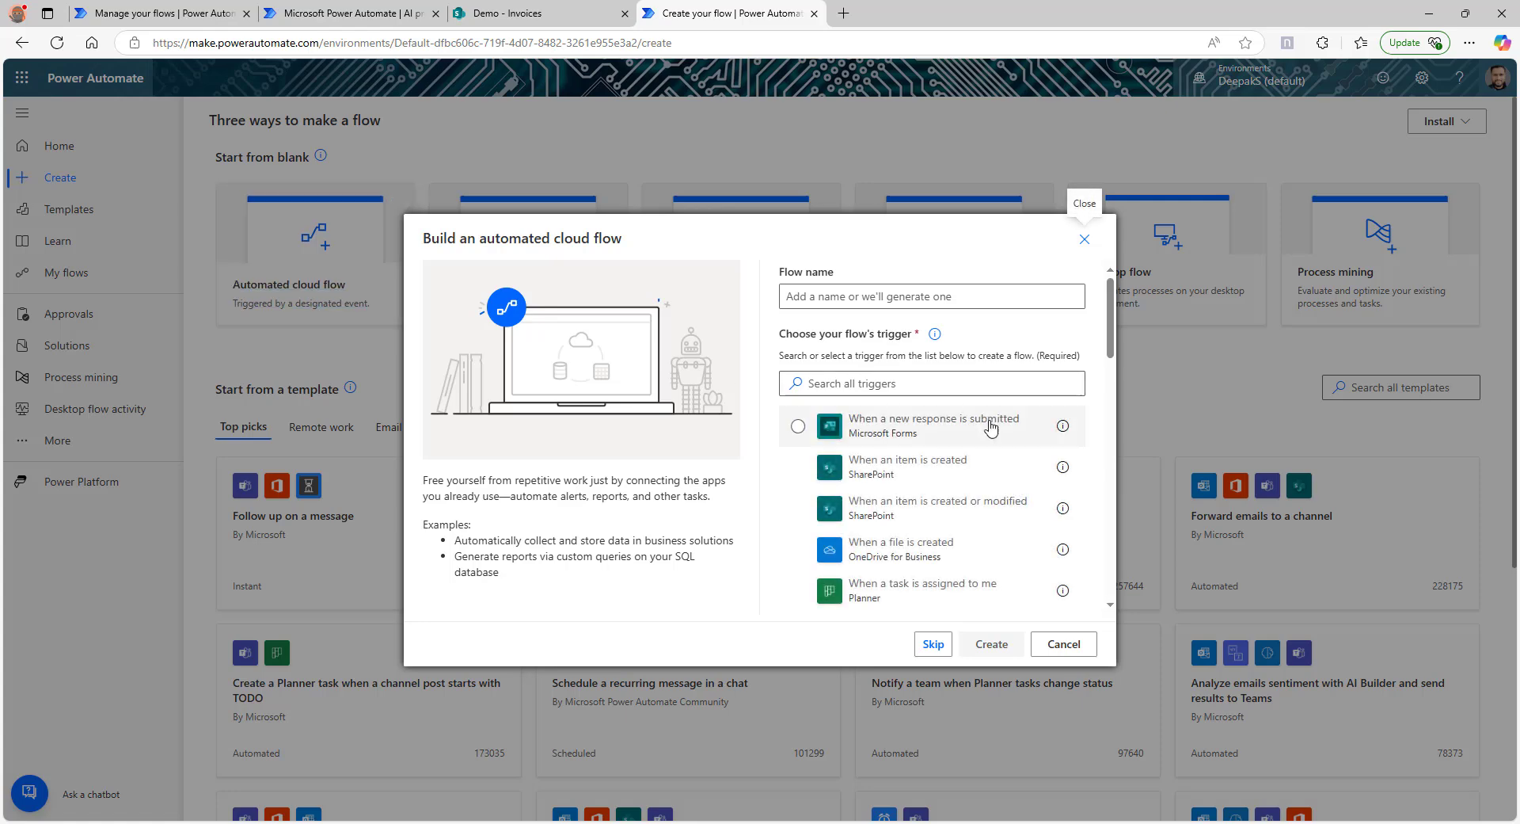
click(871, 384)
text(when a file)
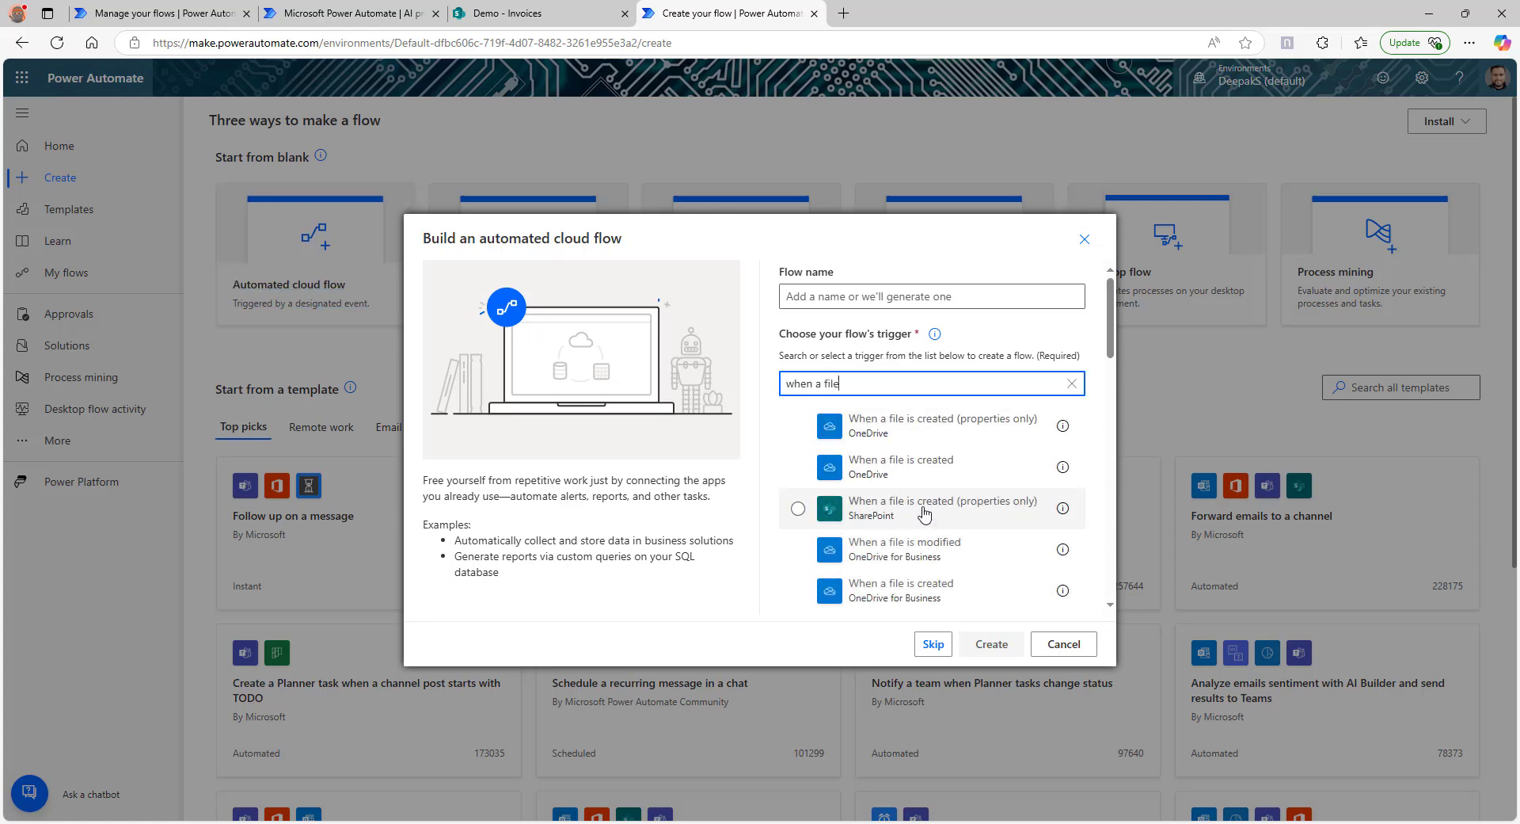
click(917, 511)
click(991, 643)
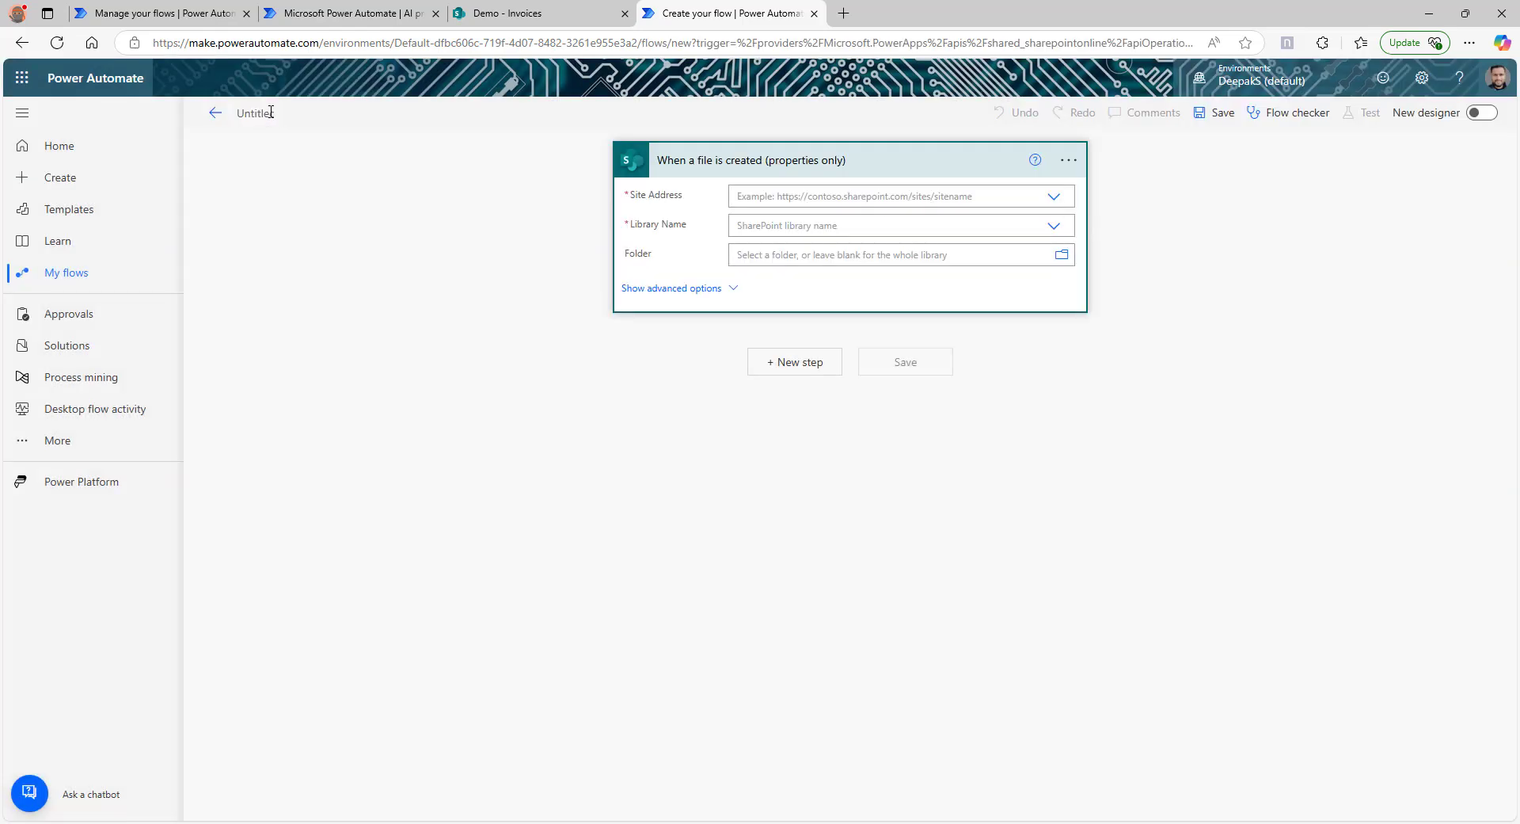
- Name the new flow Invoice Demo
click(271, 112)
text(Invoice Demo)
click(427, 234)
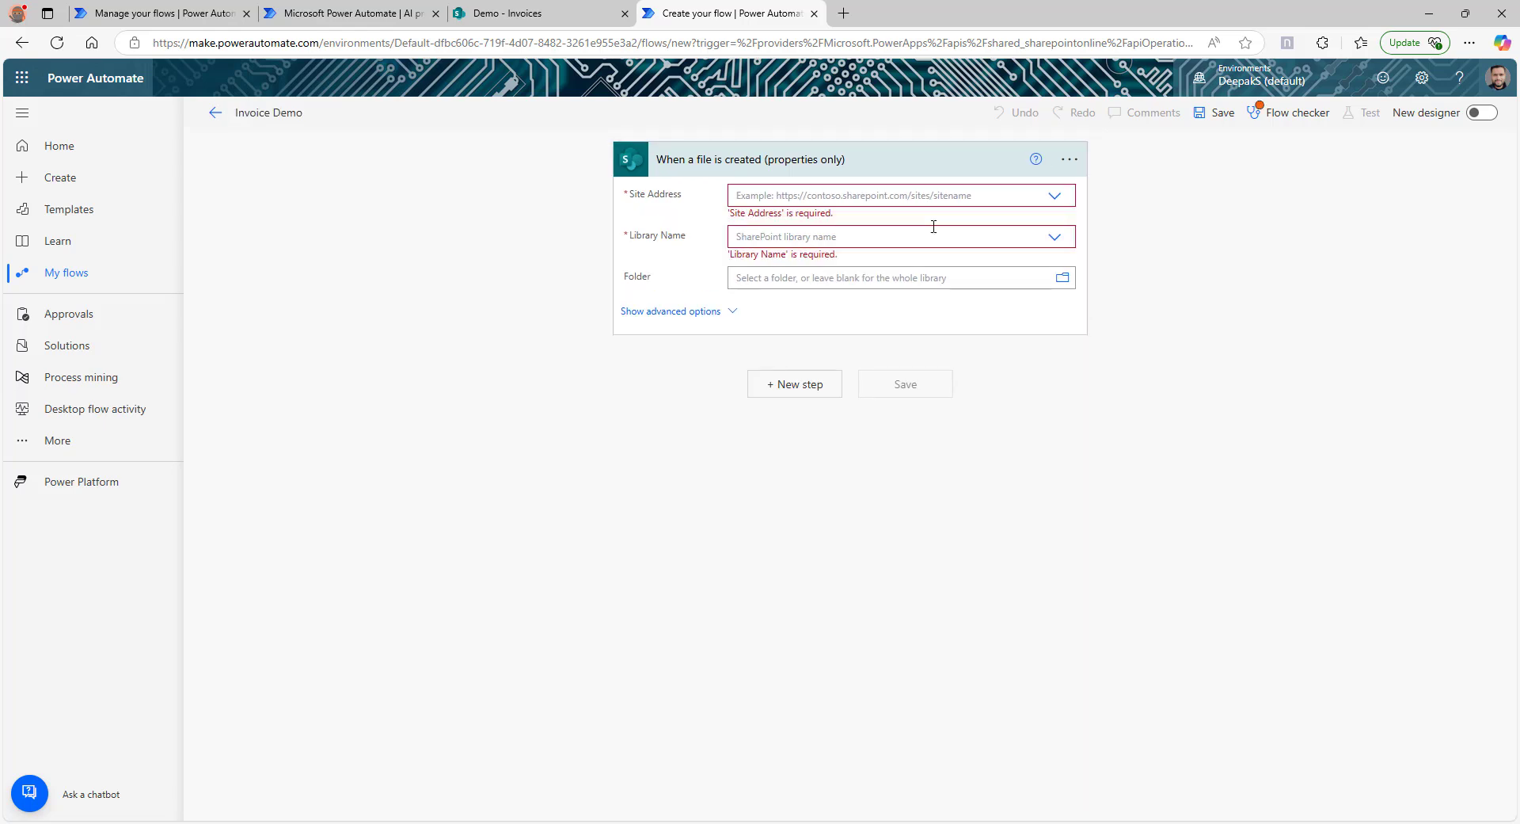
- Point the file-created trigger to the Communication site and its Invoices library
click(1054, 204)
click(1054, 228)
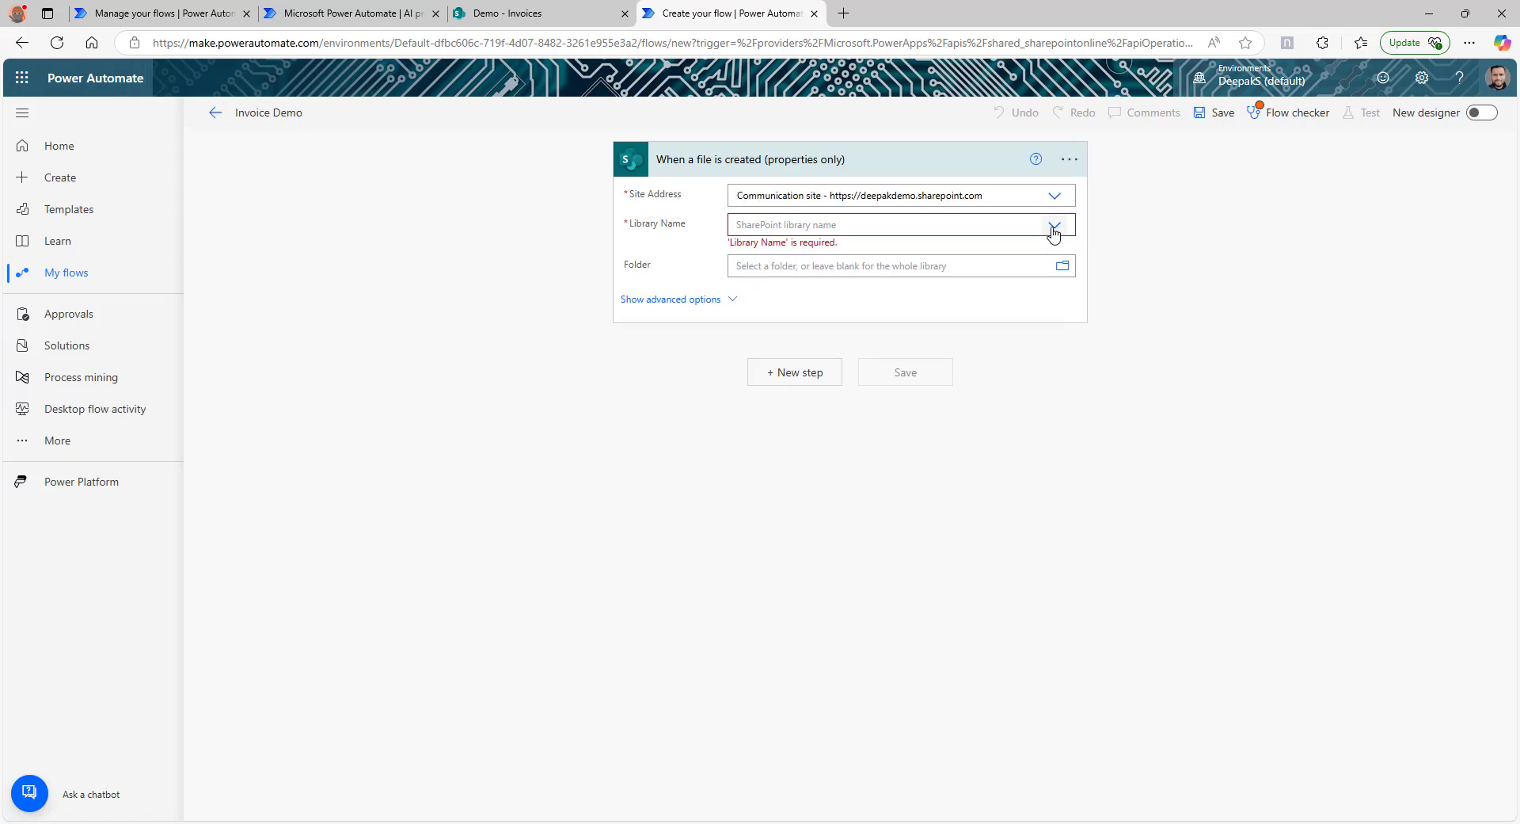
click(1054, 225)
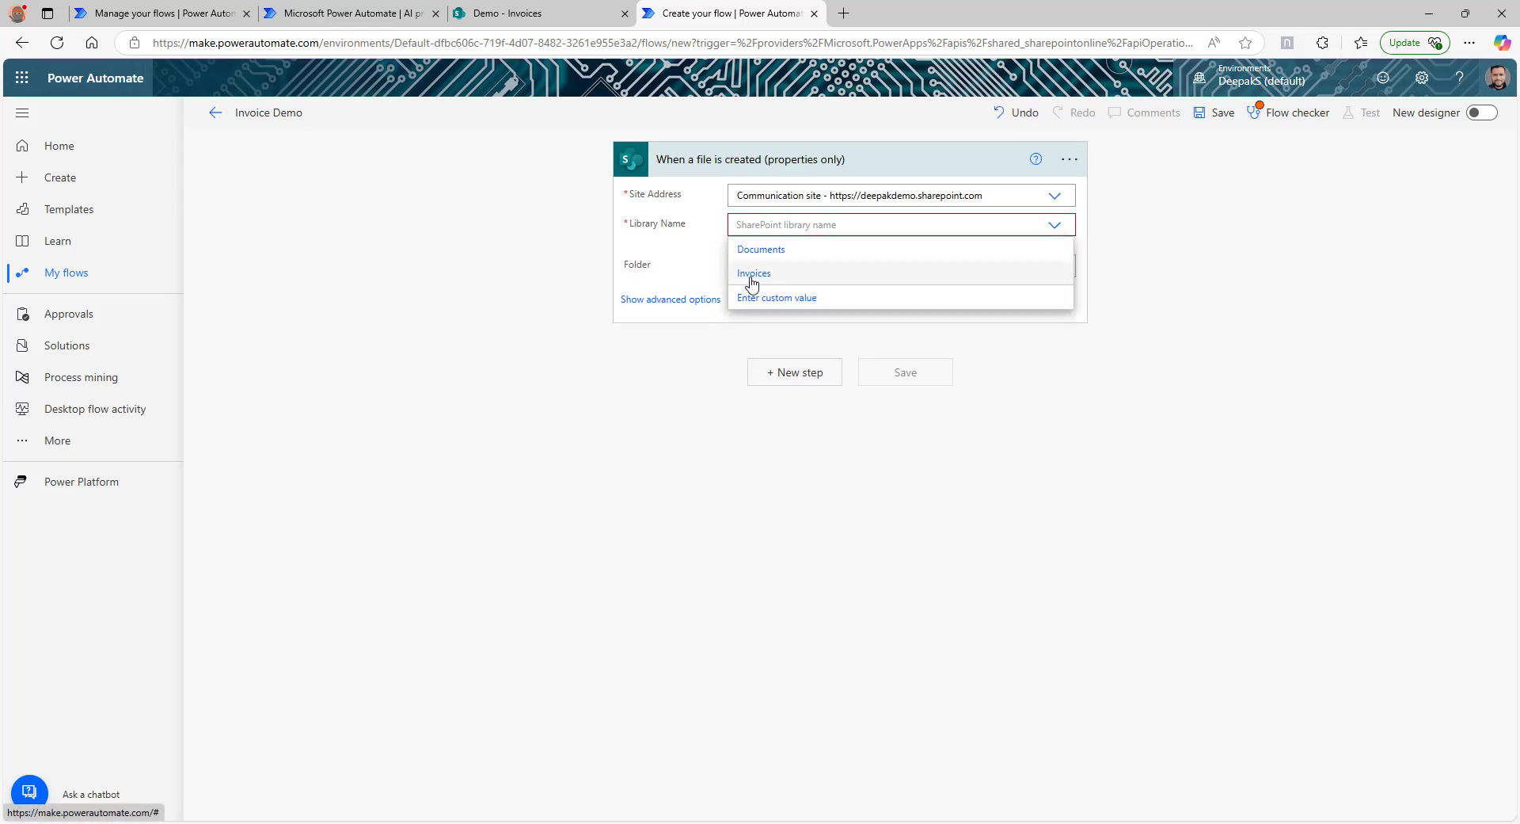
click(753, 274)
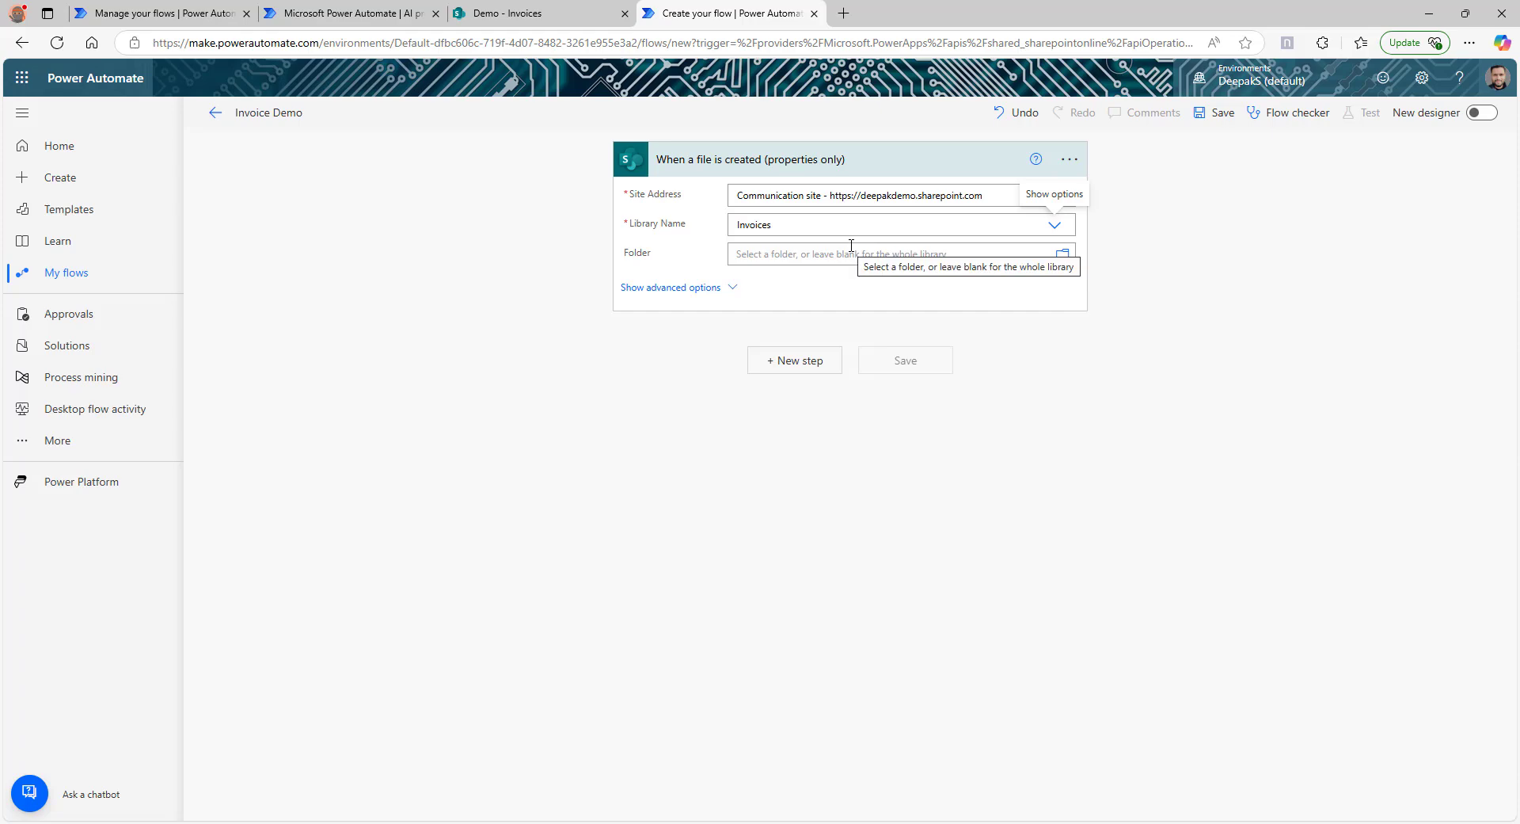
- Add the SharePoint Get file content action with the Communication site address and the trigger's Identifier as file identifier
click(795, 361)
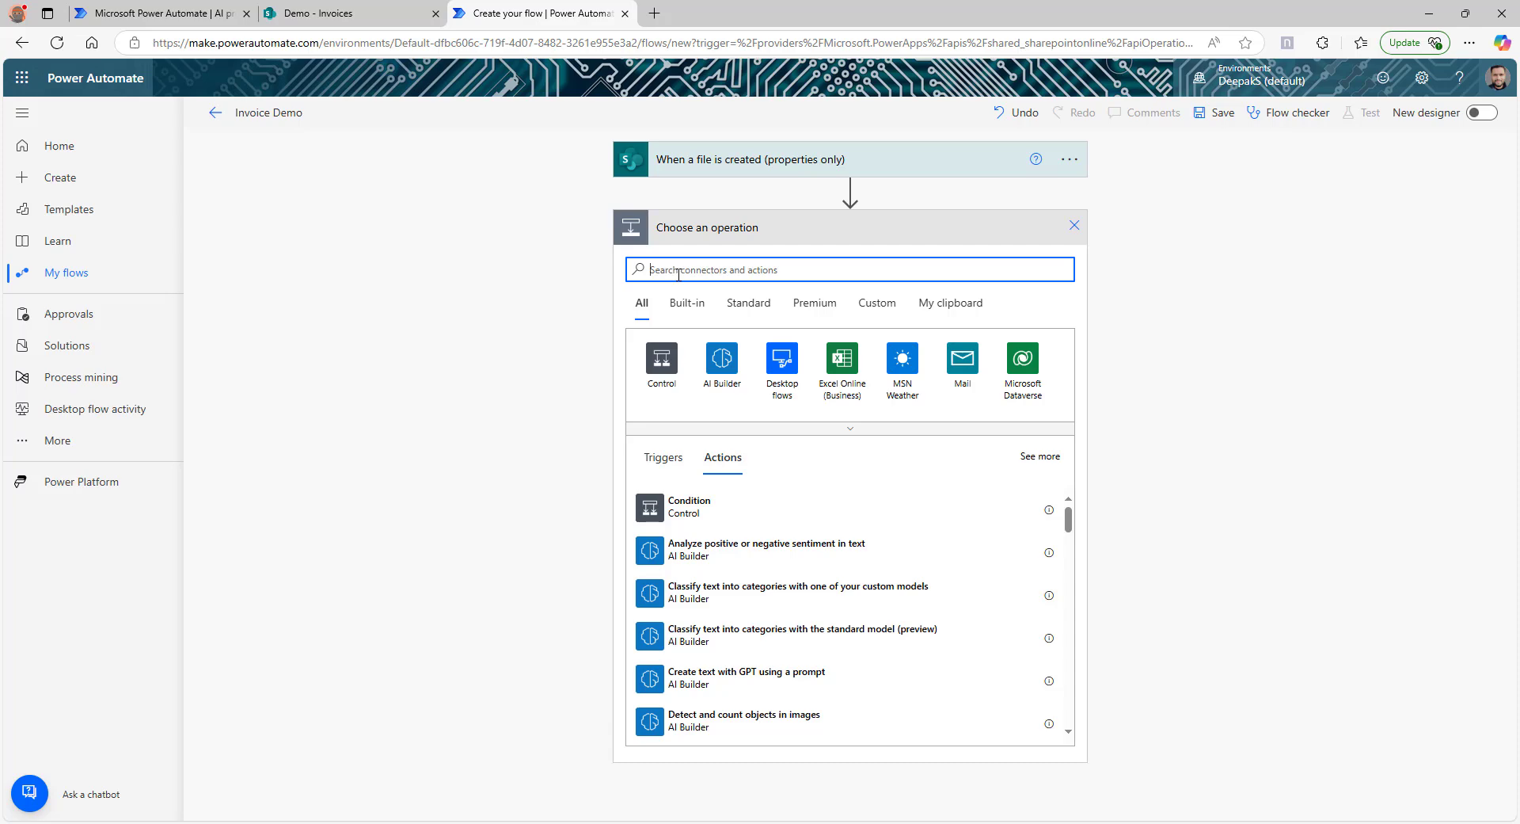
text(get file con)
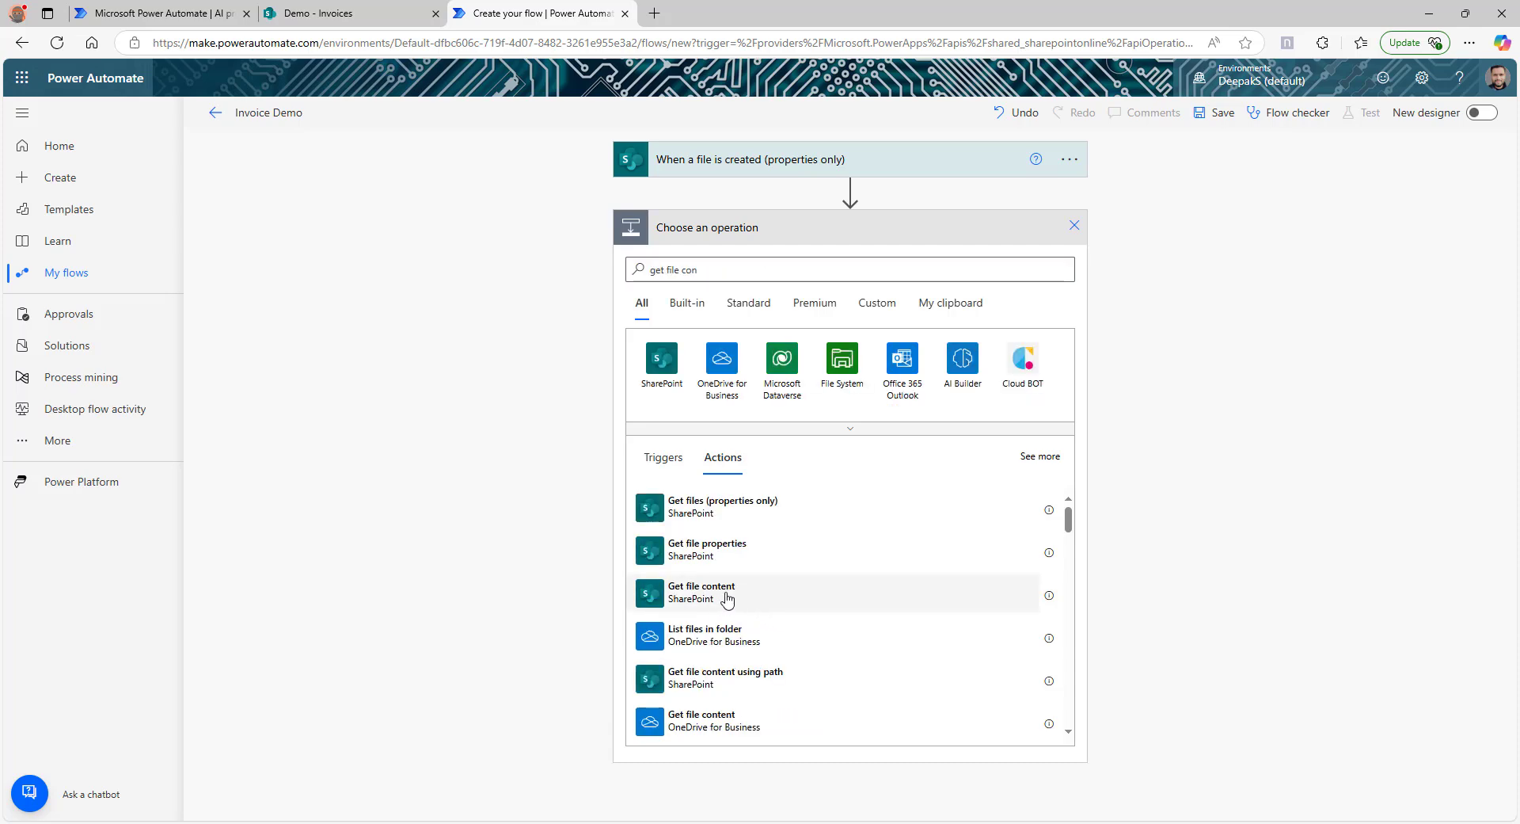
click(727, 596)
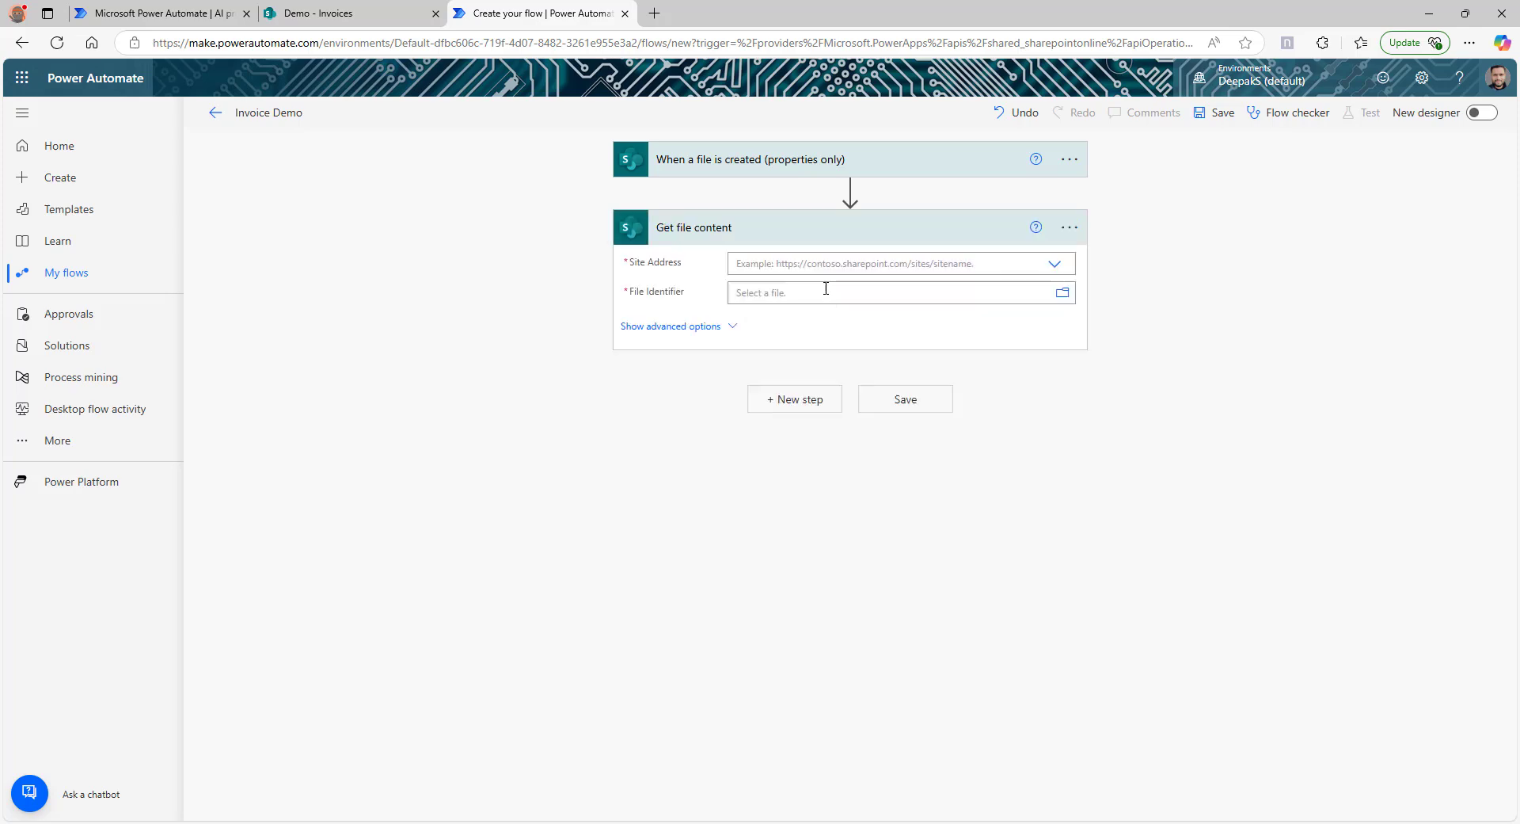
click(1066, 275)
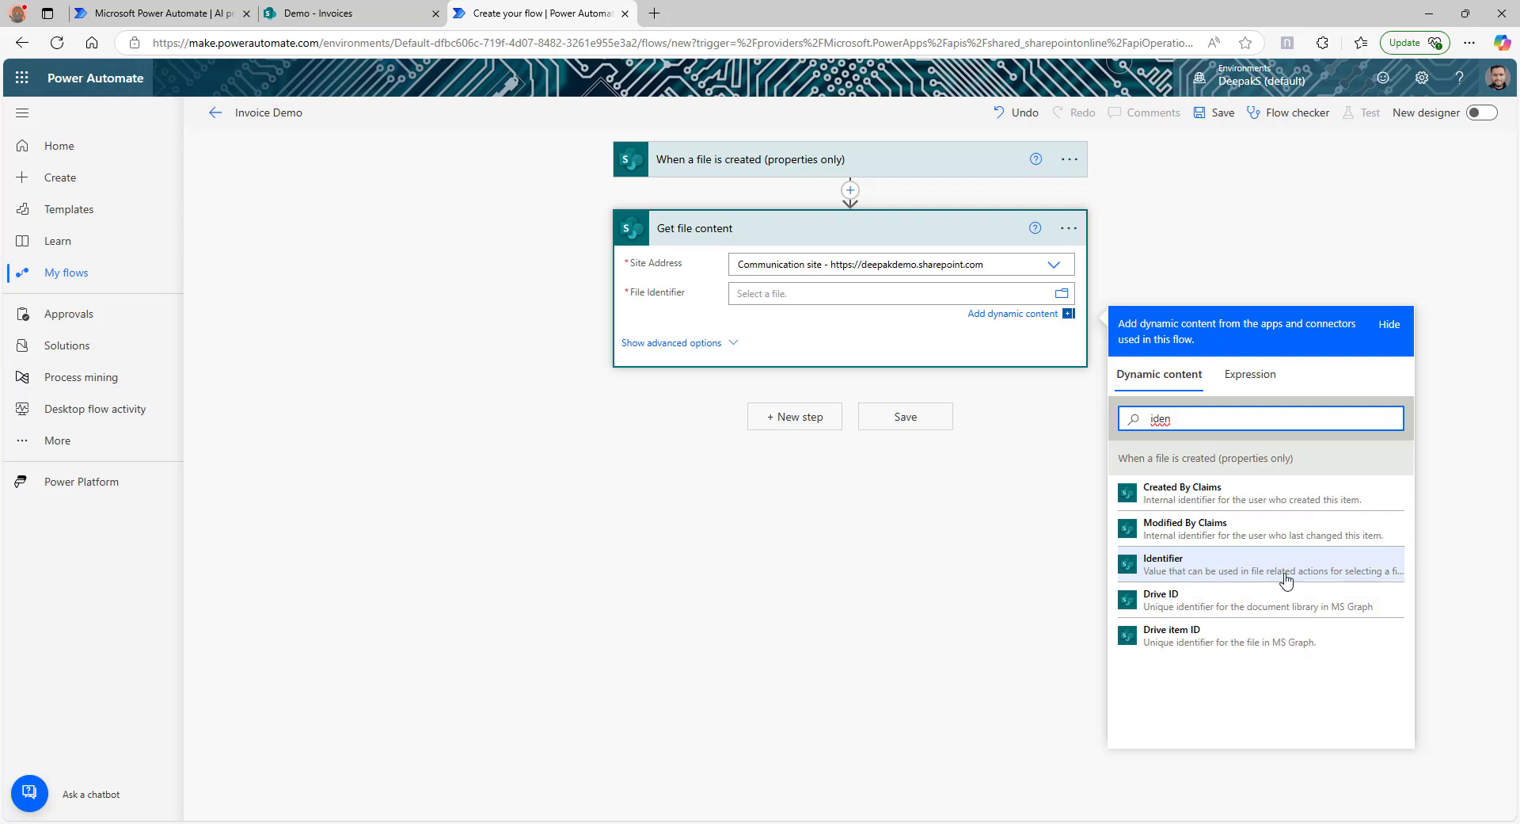
click(1241, 571)
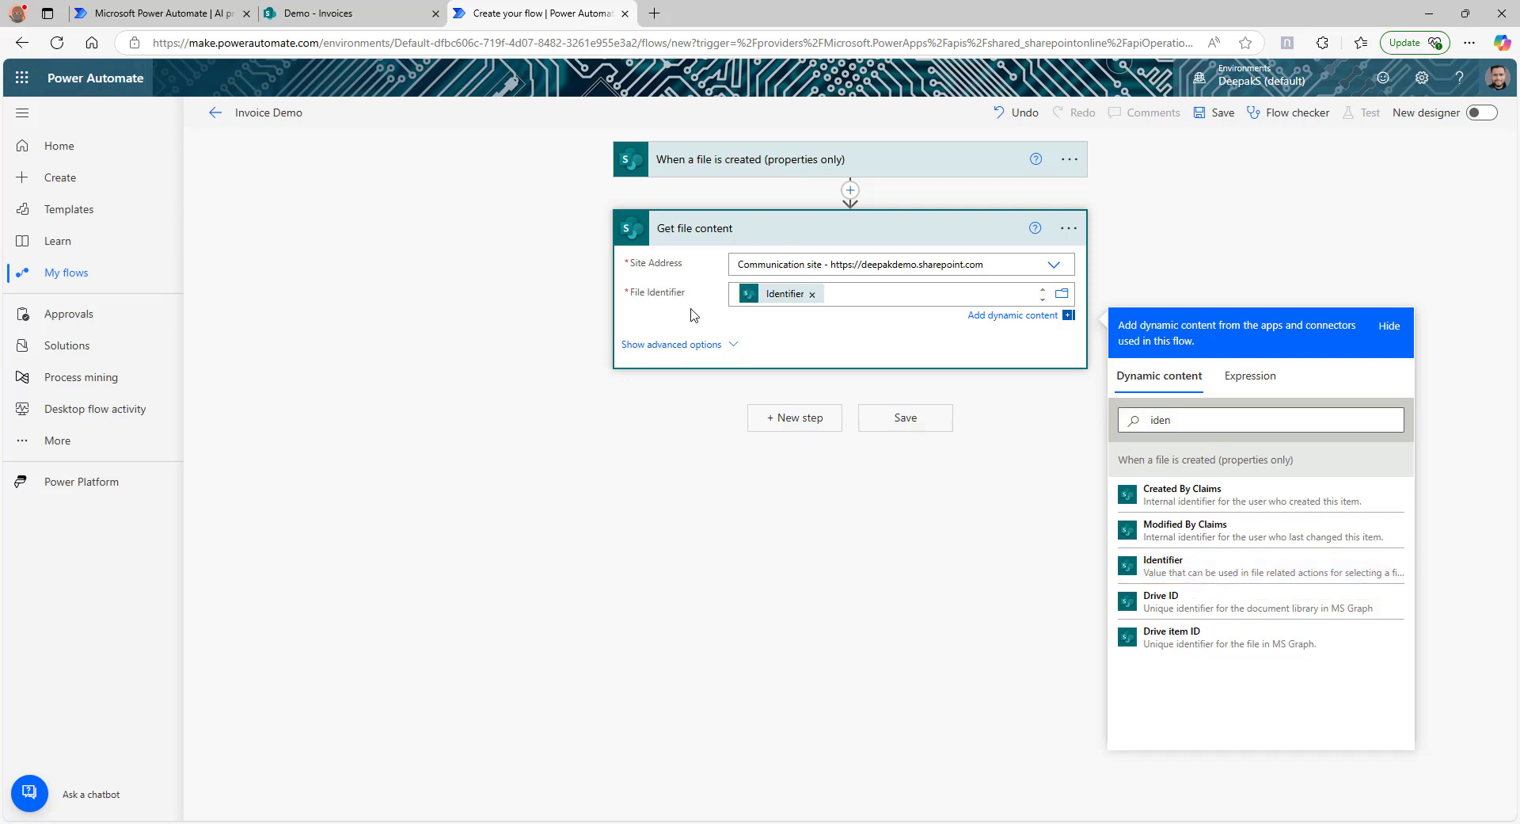
- Add the AI Builder action "Create text with GPT using a prompt" with the "Extract information from Invoice Demo" prompt and try to save the flow
click(797, 422)
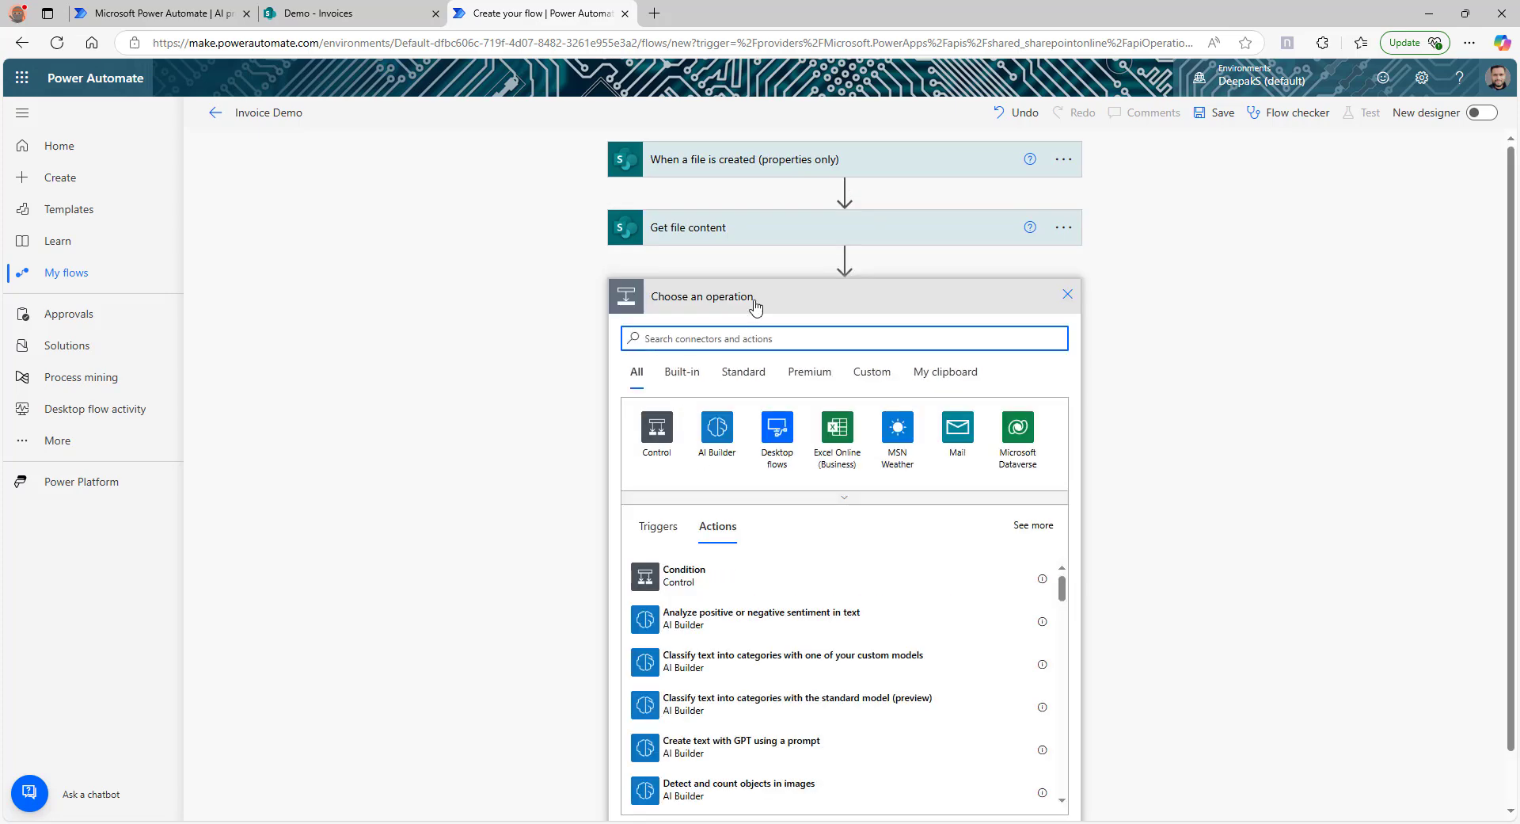
click(717, 428)
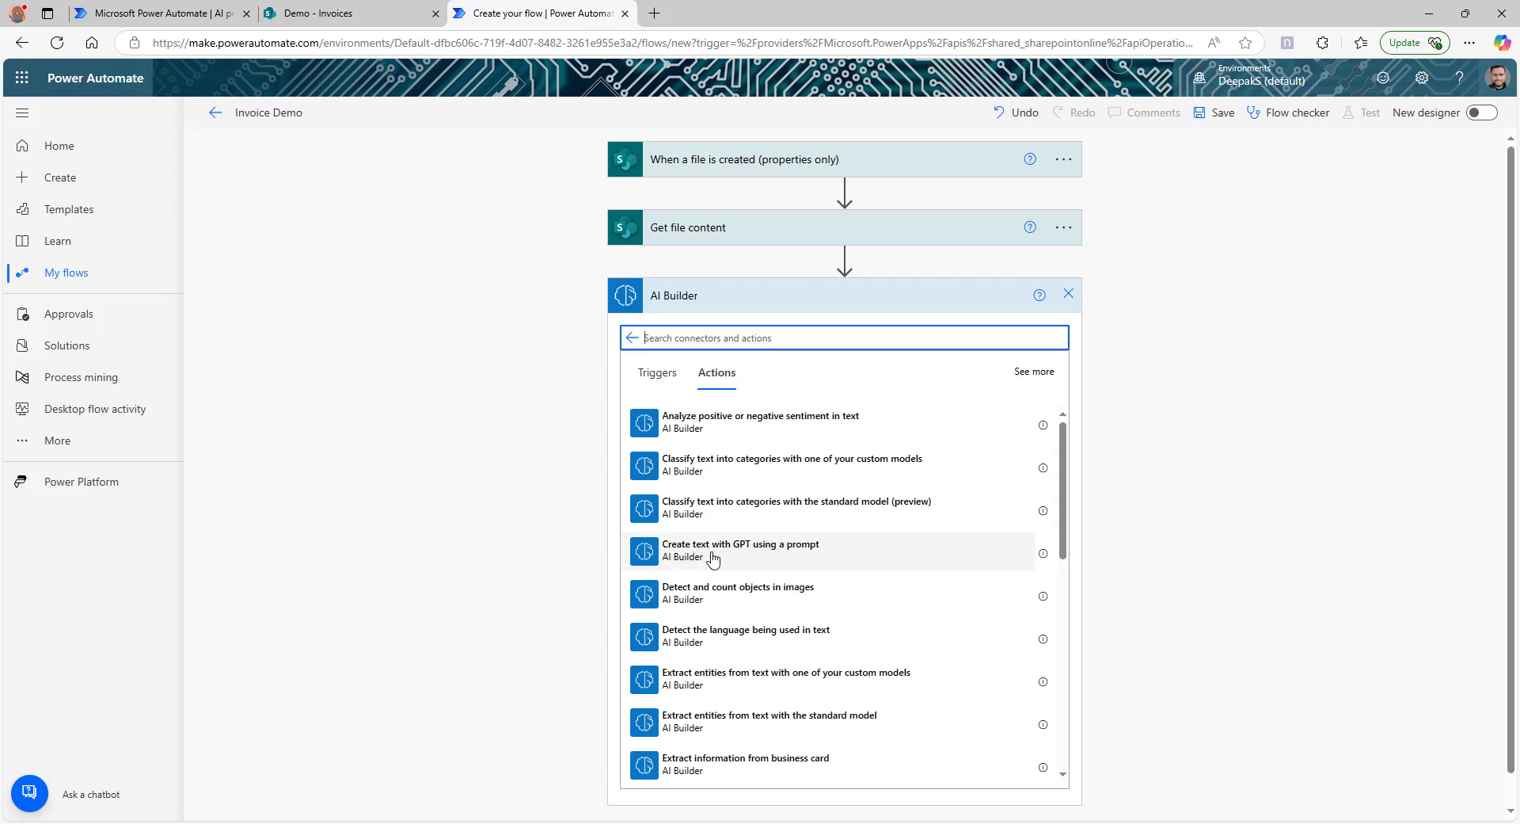
click(785, 558)
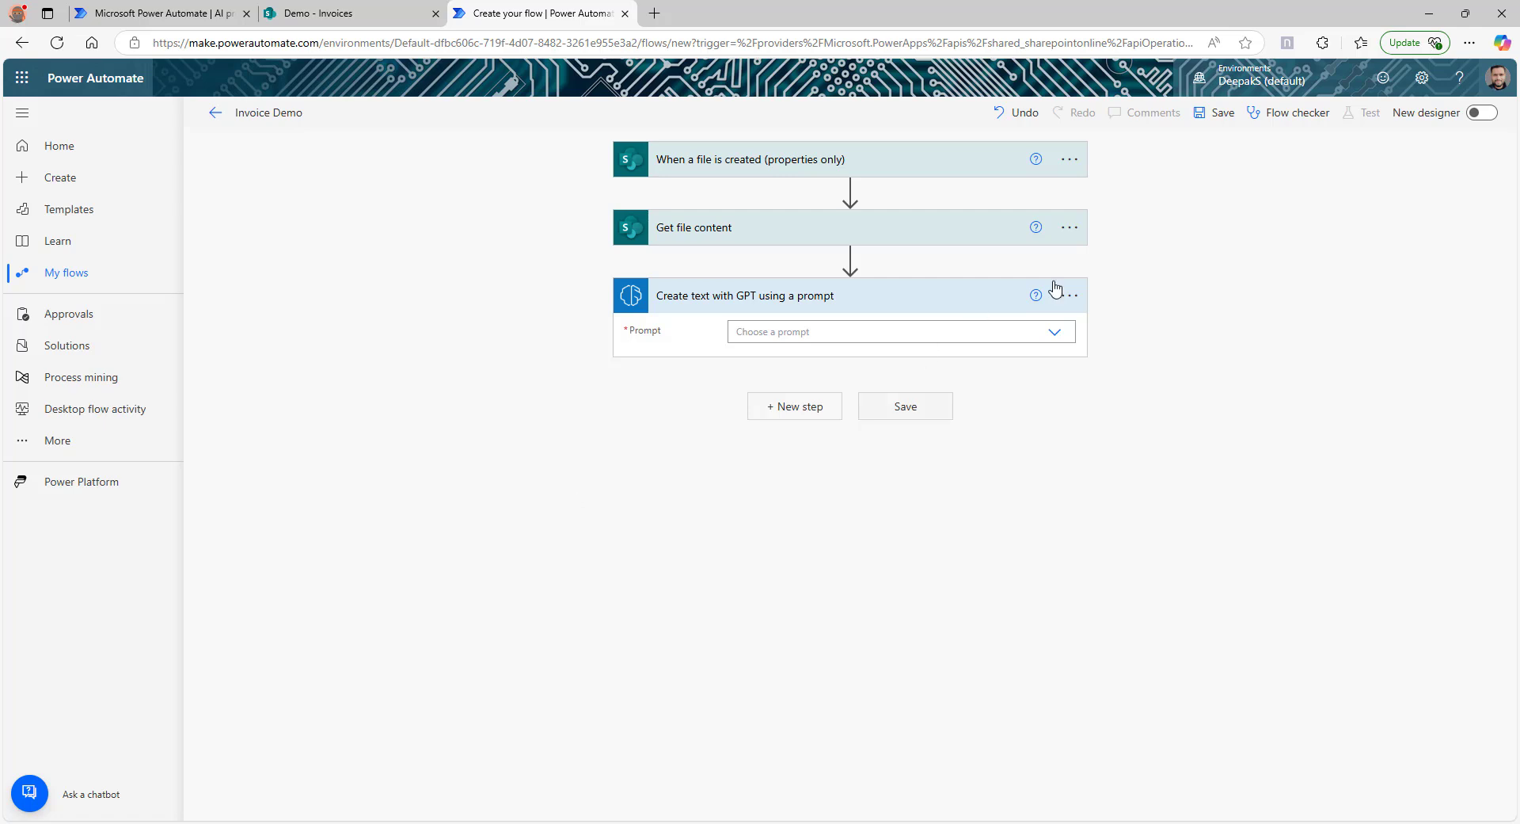
click(1057, 341)
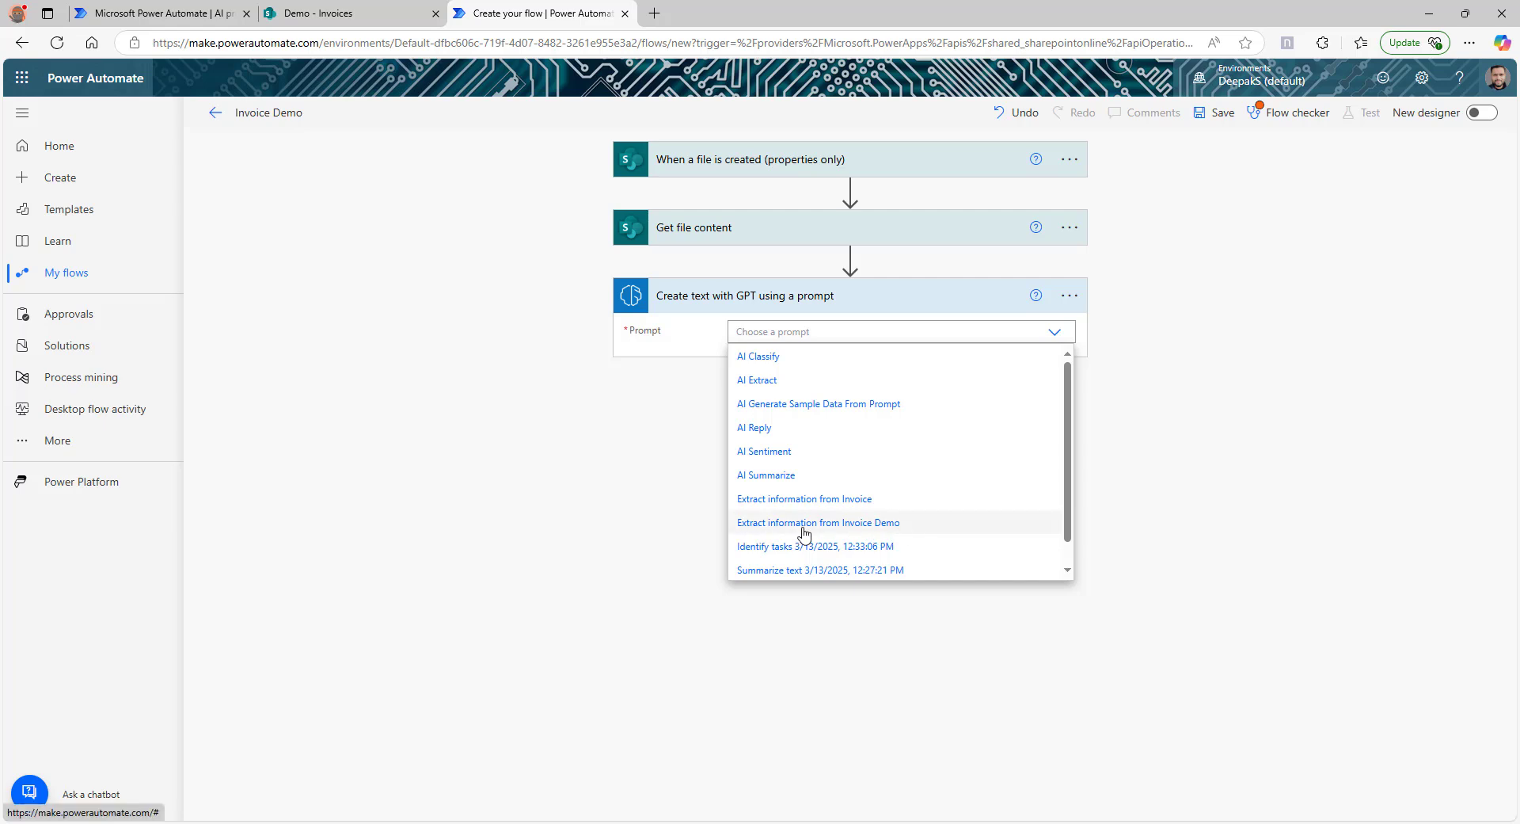
click(889, 526)
click(1216, 112)
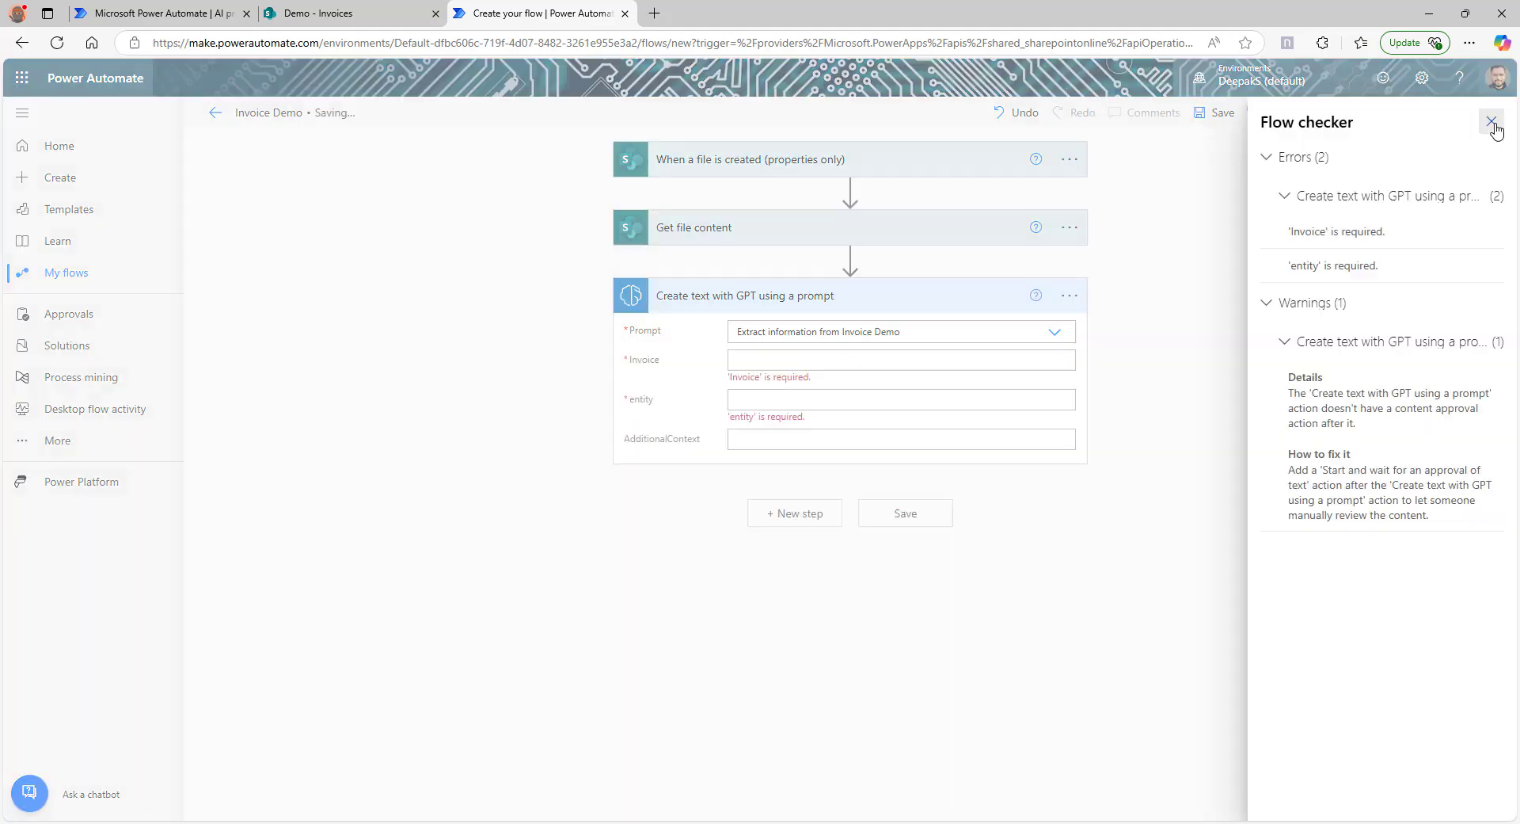
click(1499, 119)
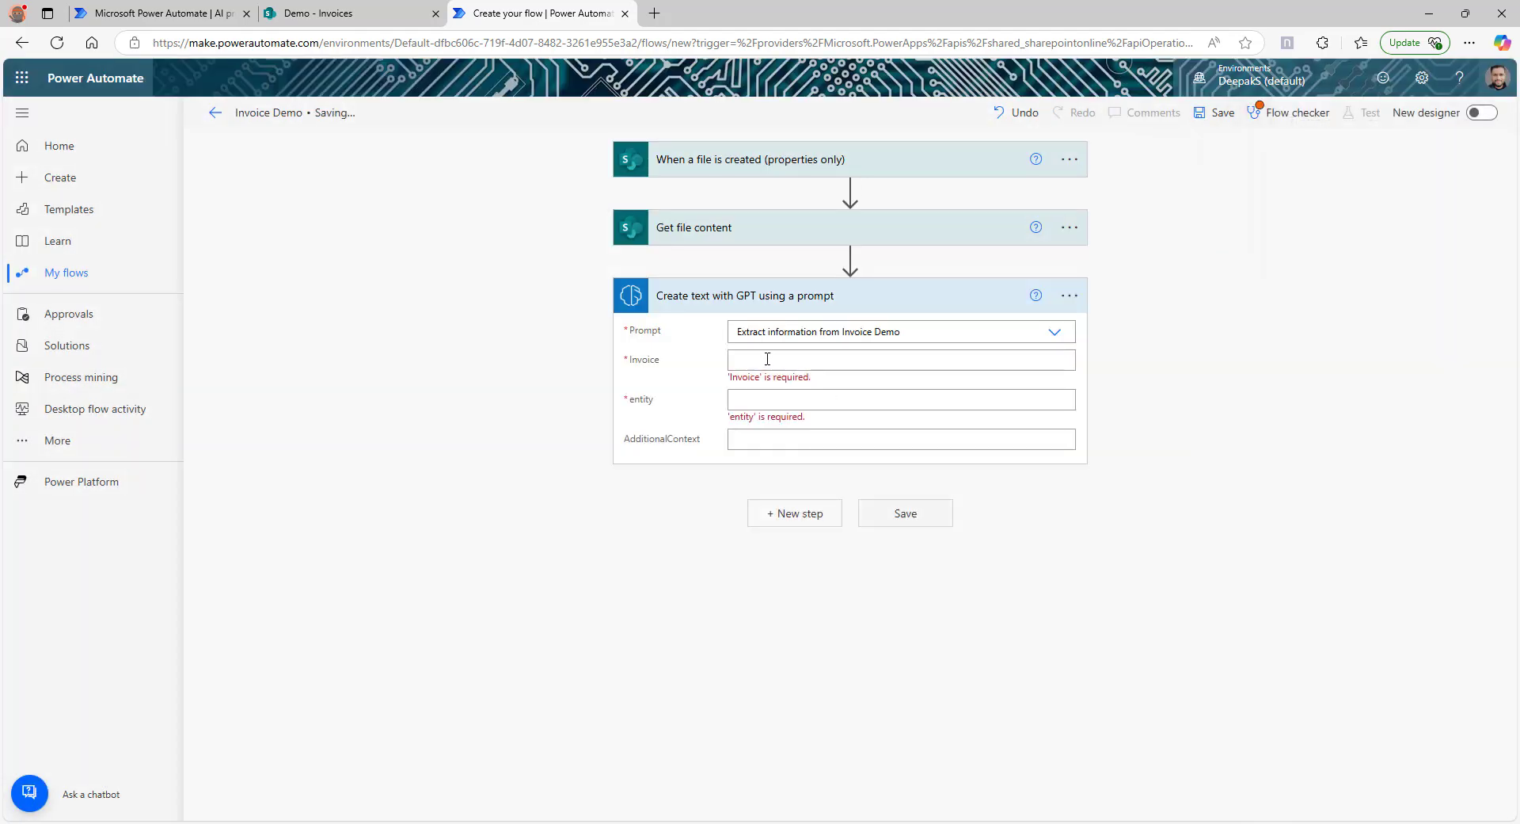
- Set the prompt action's Invoice input to the File Content output of Get file content
click(766, 361)
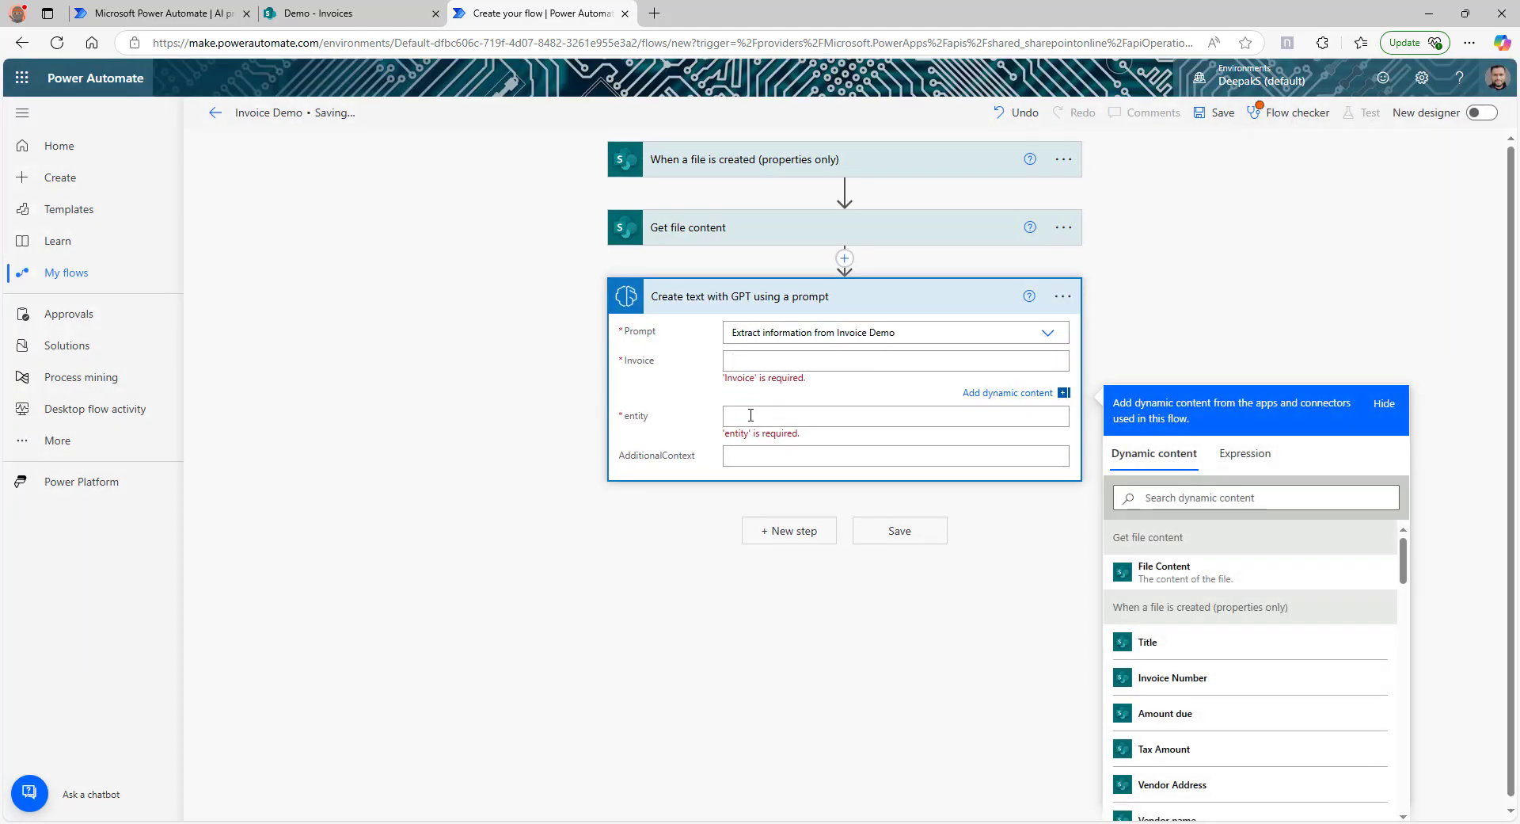
click(756, 366)
click(1259, 593)
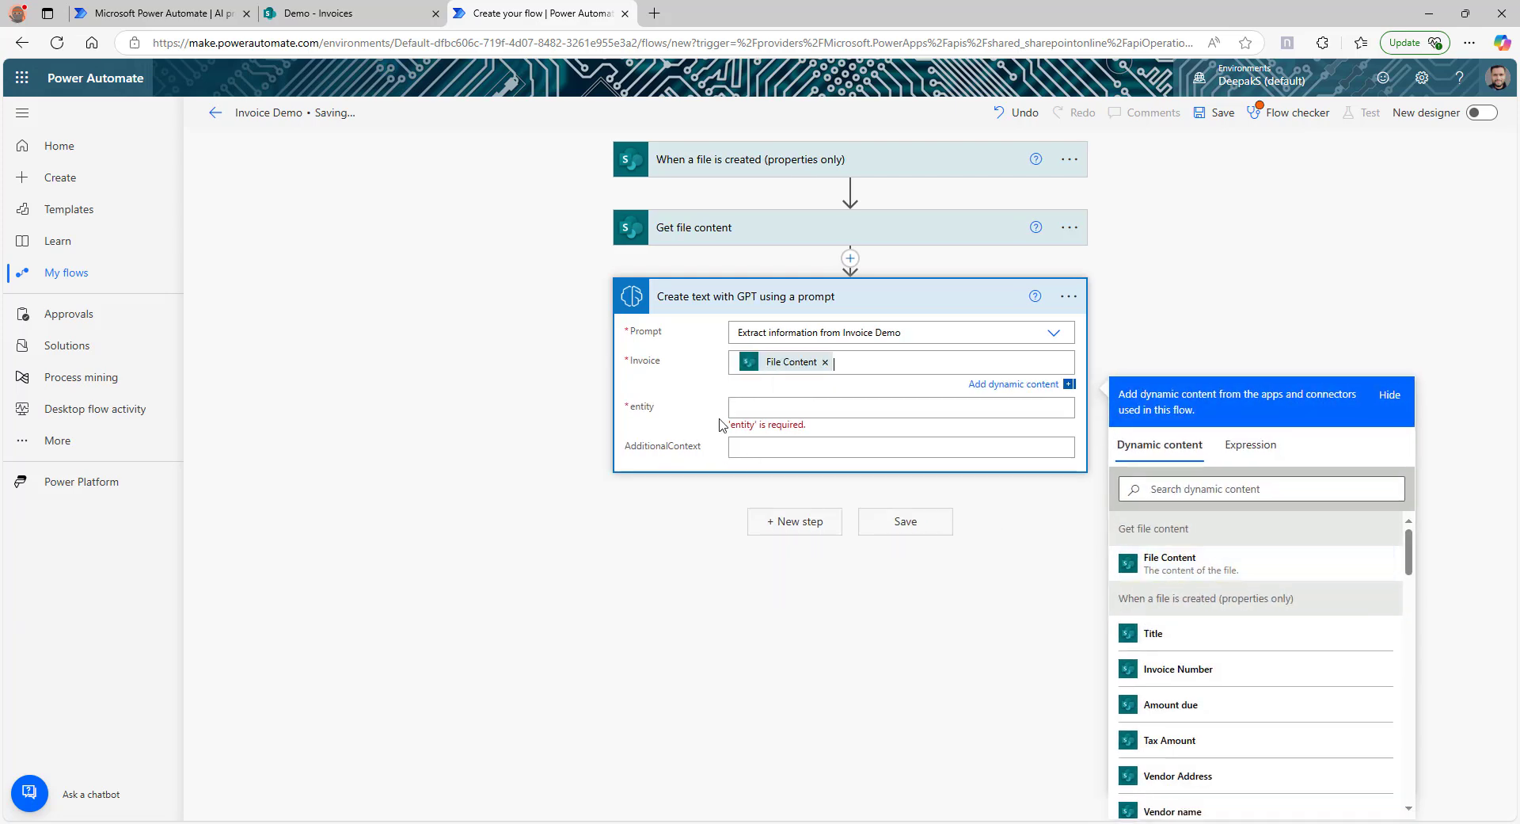
- Enter entity "Invoice Number, Invoice Date, Vendor Address, Vendor Name, Customer Name, Customer Address, Total Invoice Amount, Total Tax, Item Quantity, Item Description, Item Unit Price, Item Total"
click(717, 386)
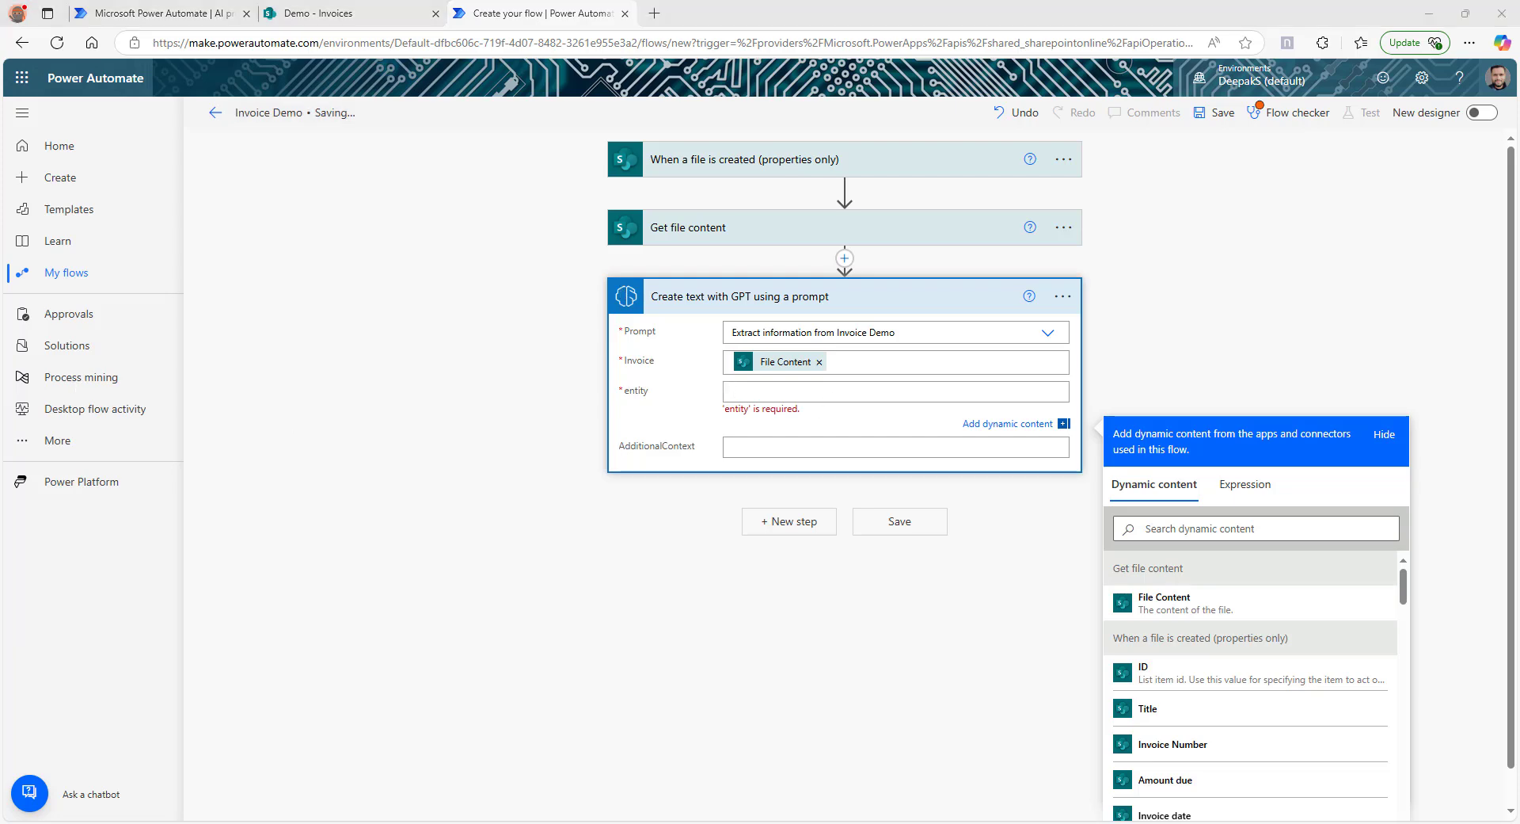
click(793, 392)
text(Invoice Number, Invoice Date, Vendor Address, Vendor Name, Customer Name, Customer Address, Total Invoice Amount, Total Tax, Item Quantity, Item Description, Item Unit Price, Item Total)
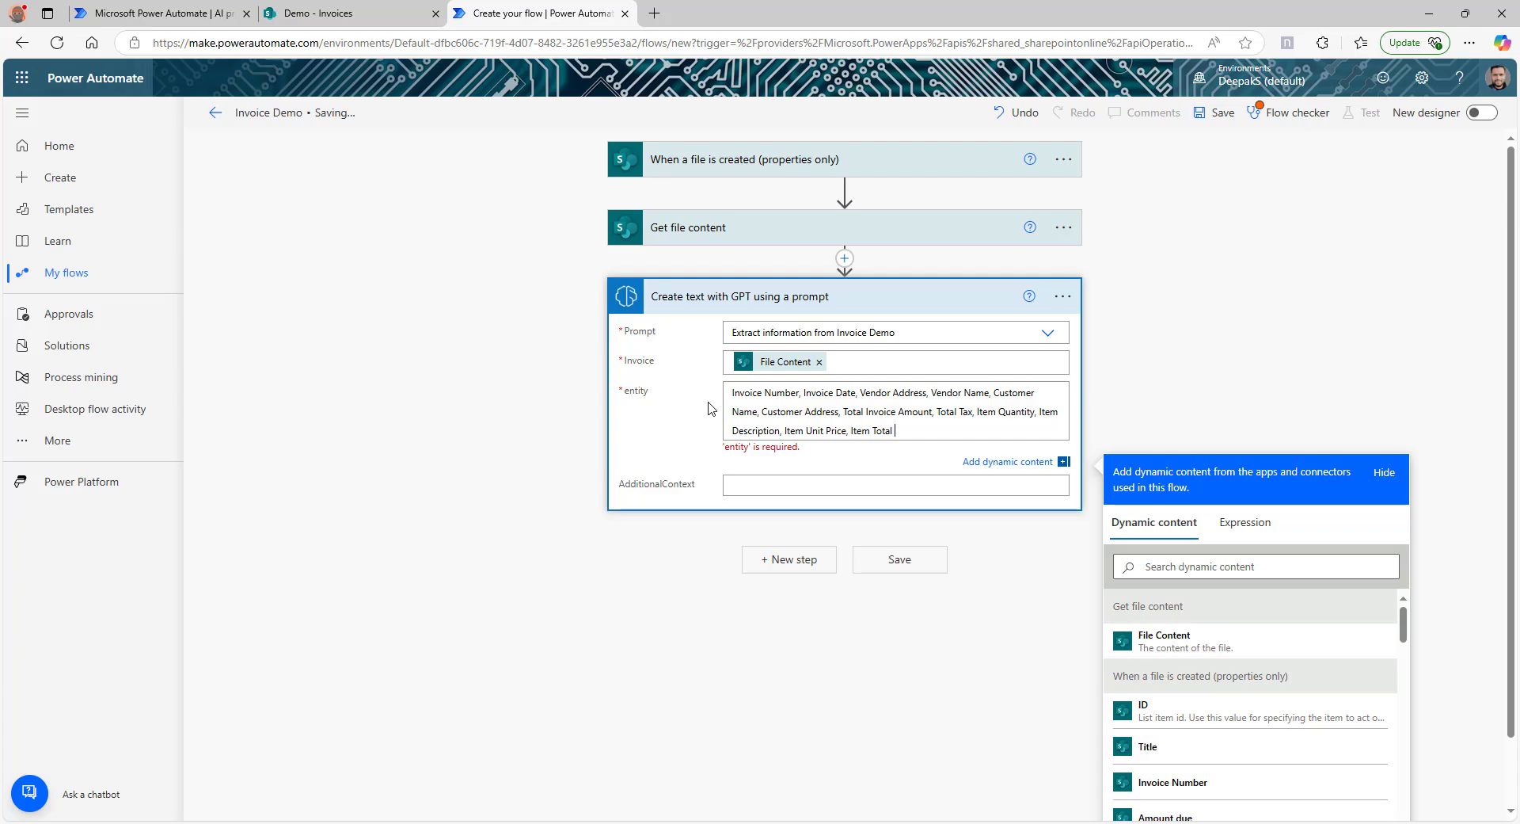
click(618, 508)
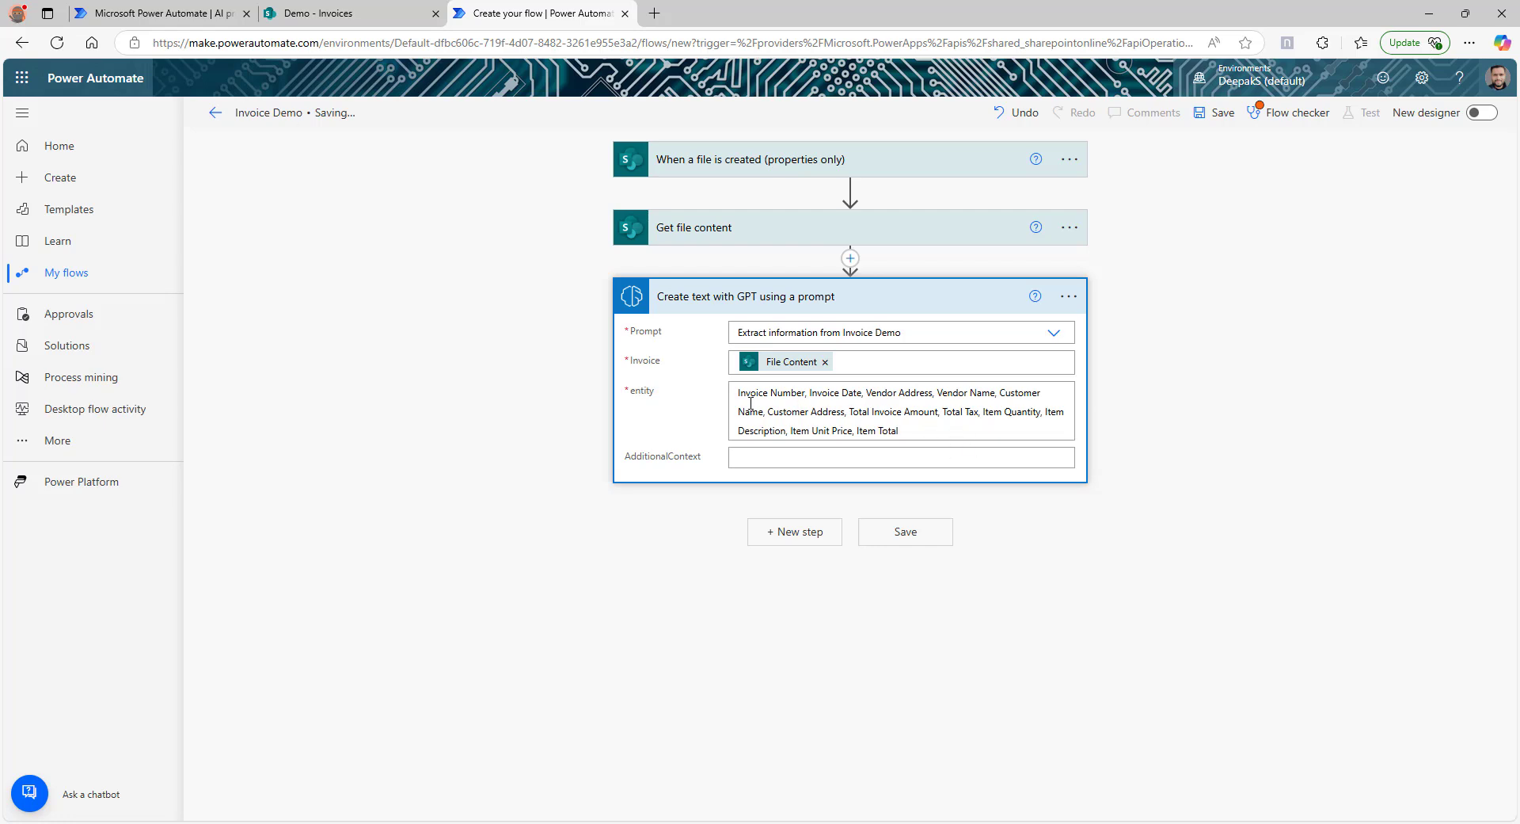
- Save the flow and start a manual test by uploading Invoice-6.pdf to the SharePoint Invoices library
click(903, 529)
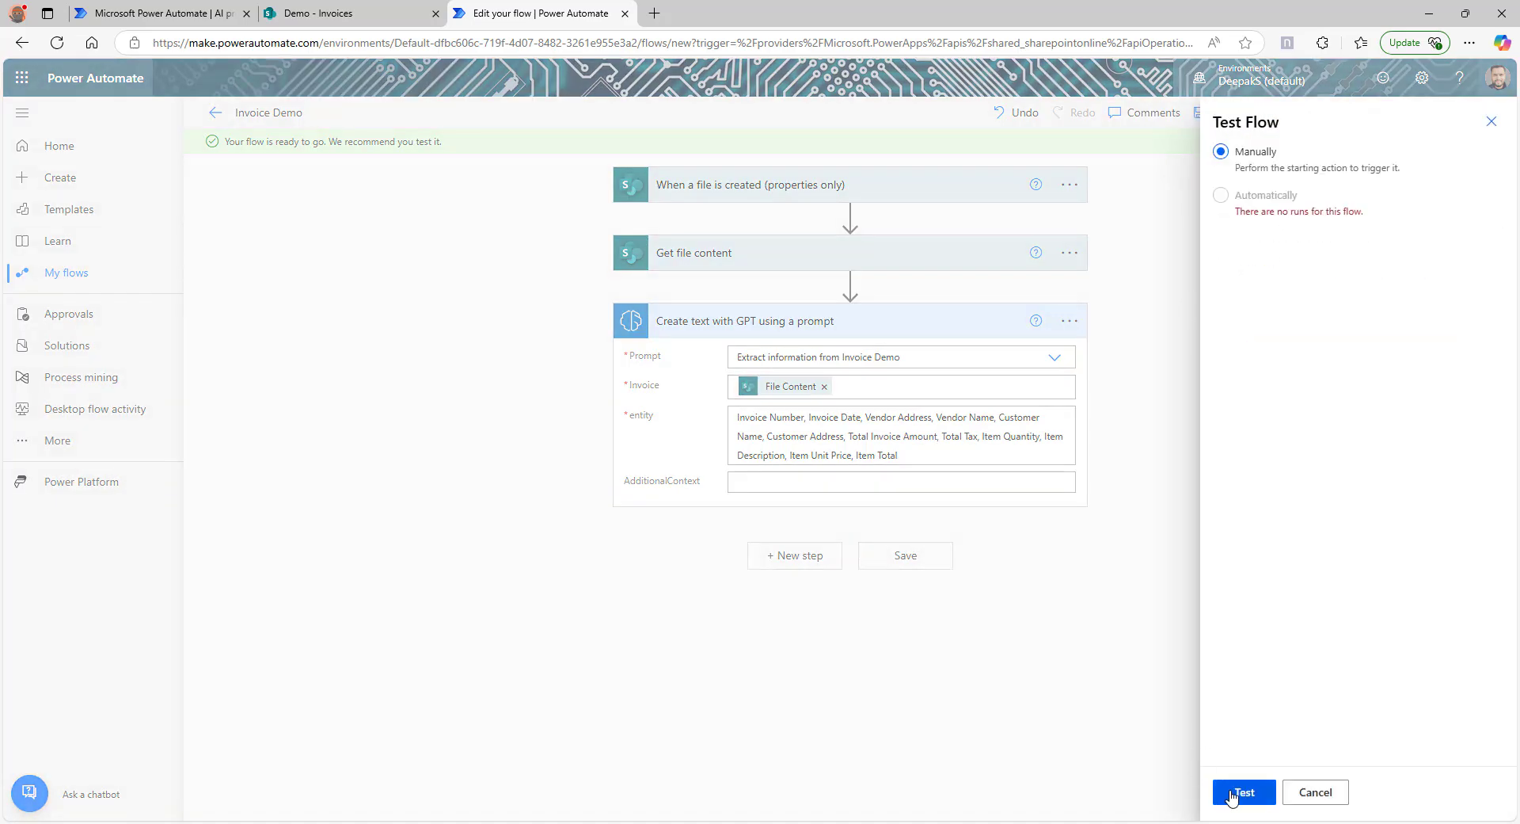
click(1233, 794)
click(333, 12)
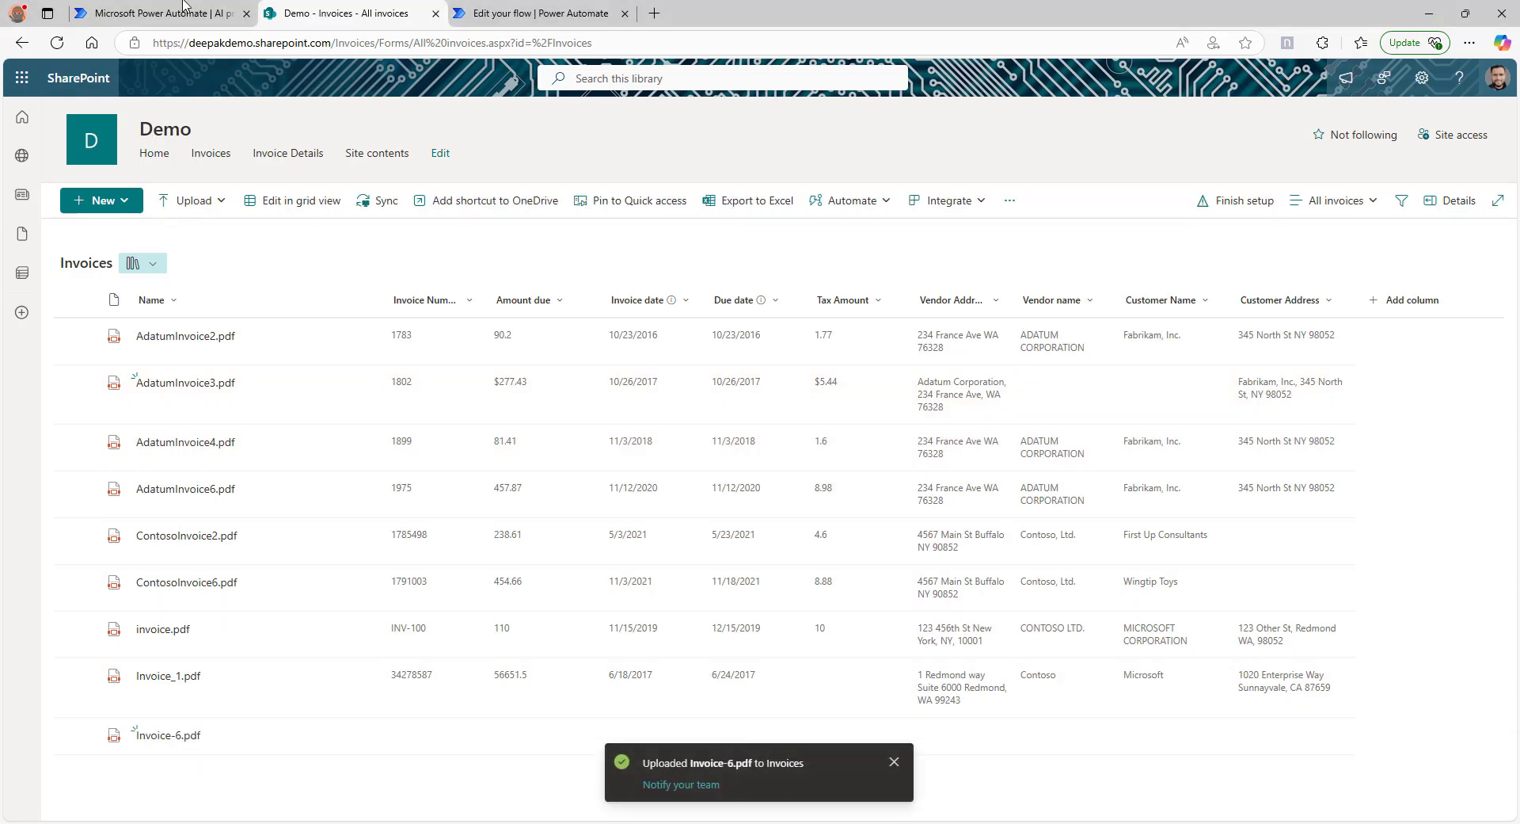
- Return to the flow run and examine the extracted invoice data in the outputs of the GPT prompt action
key(ctrl+Tab)
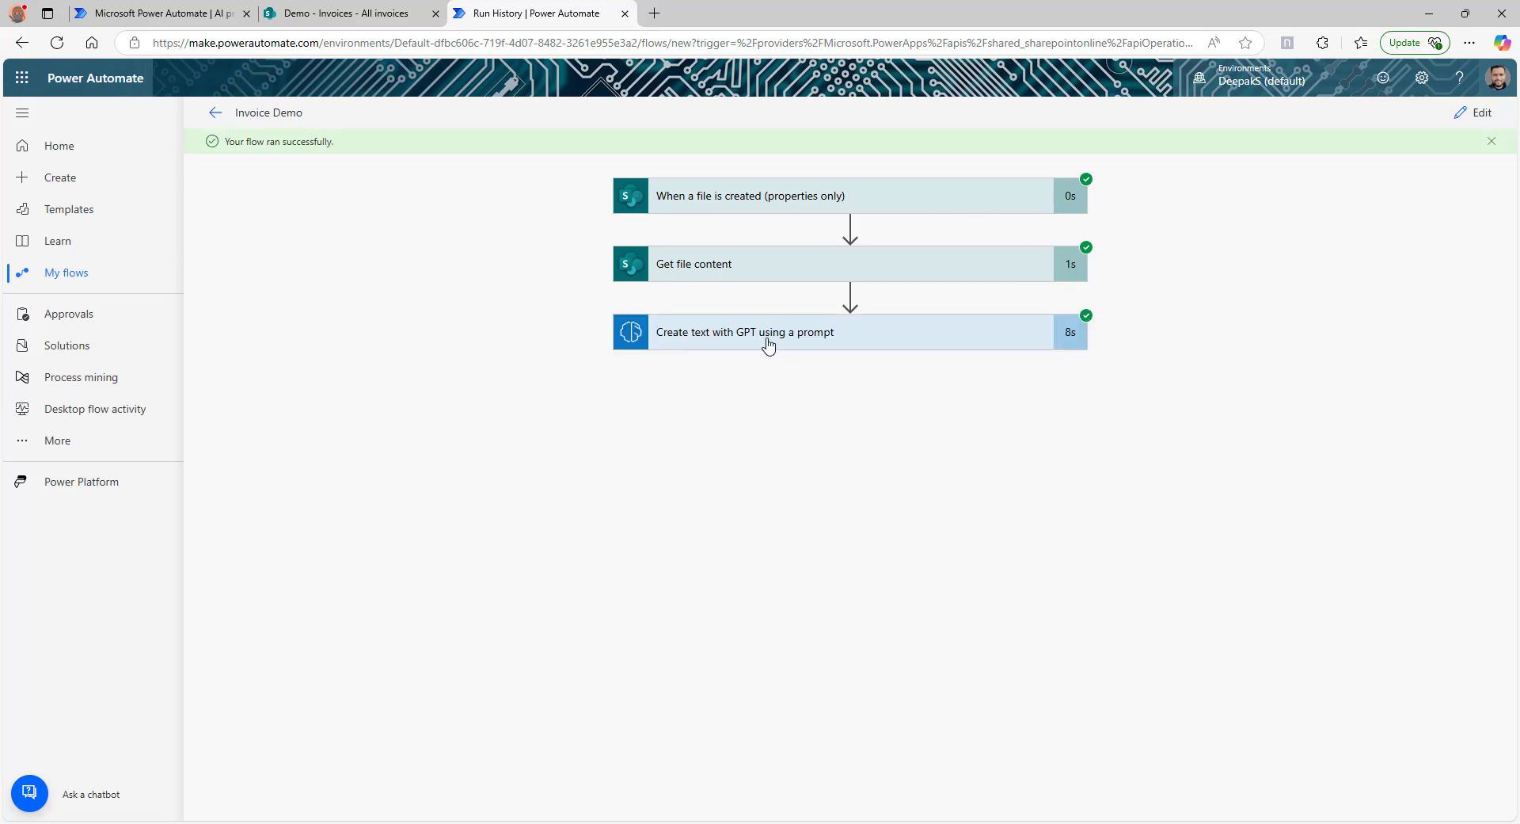
click(768, 342)
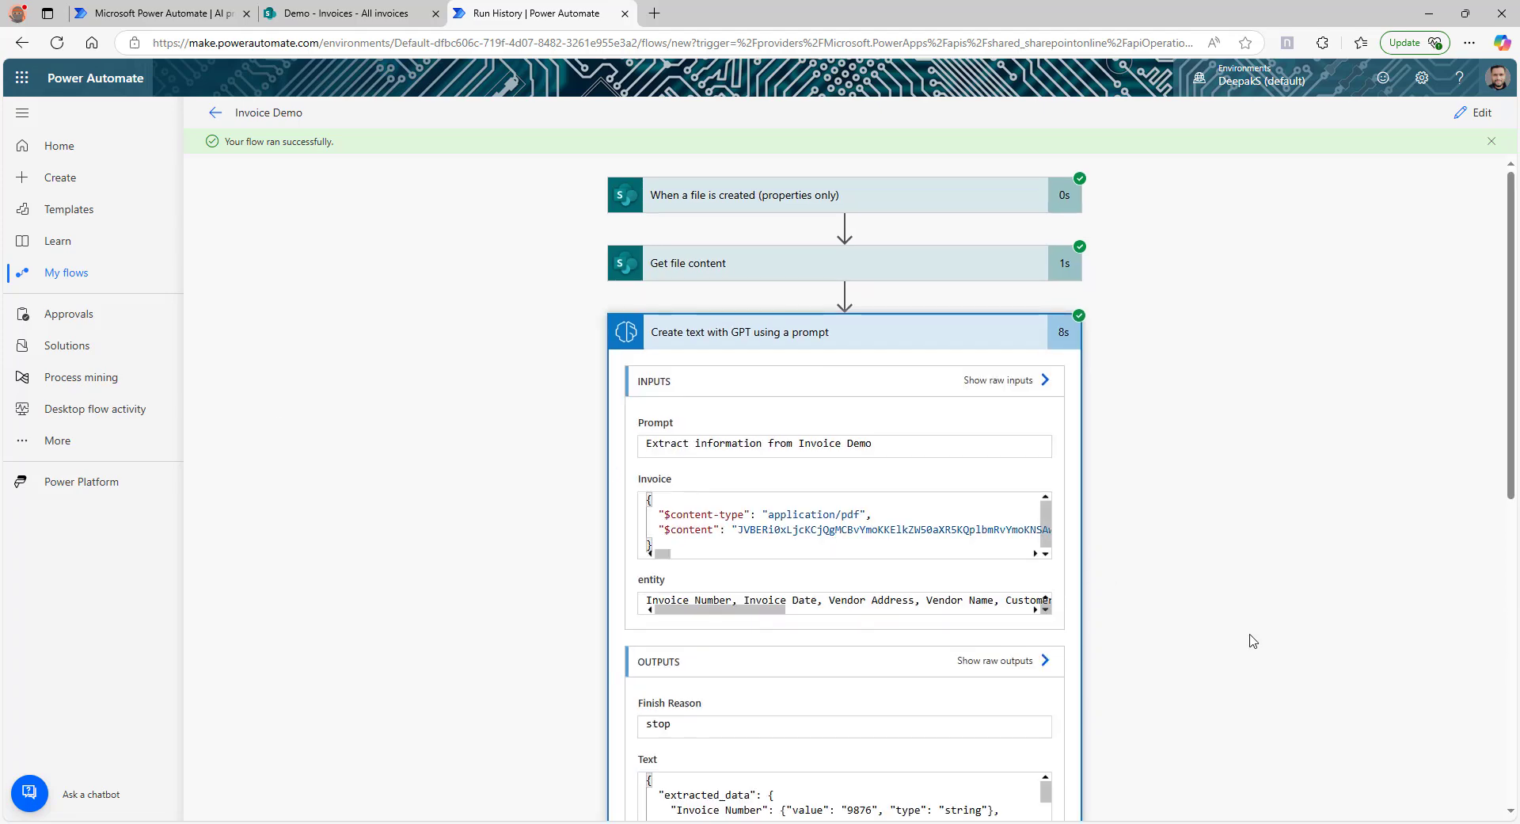
scroll(1249, 640, down, 3)
scroll(1250, 640, down, 2)
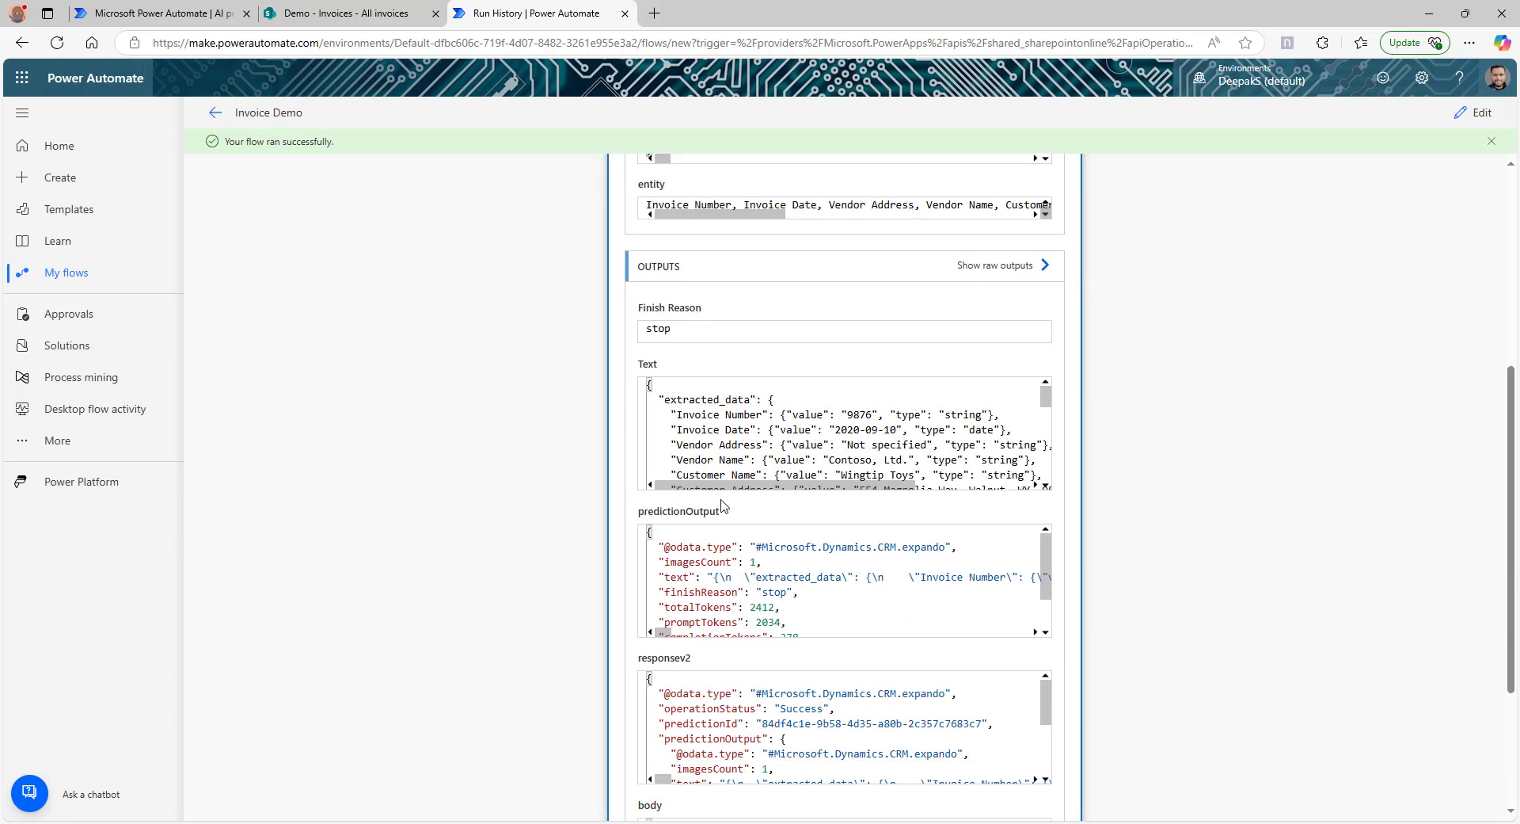
scroll(517, 473, down, 1)
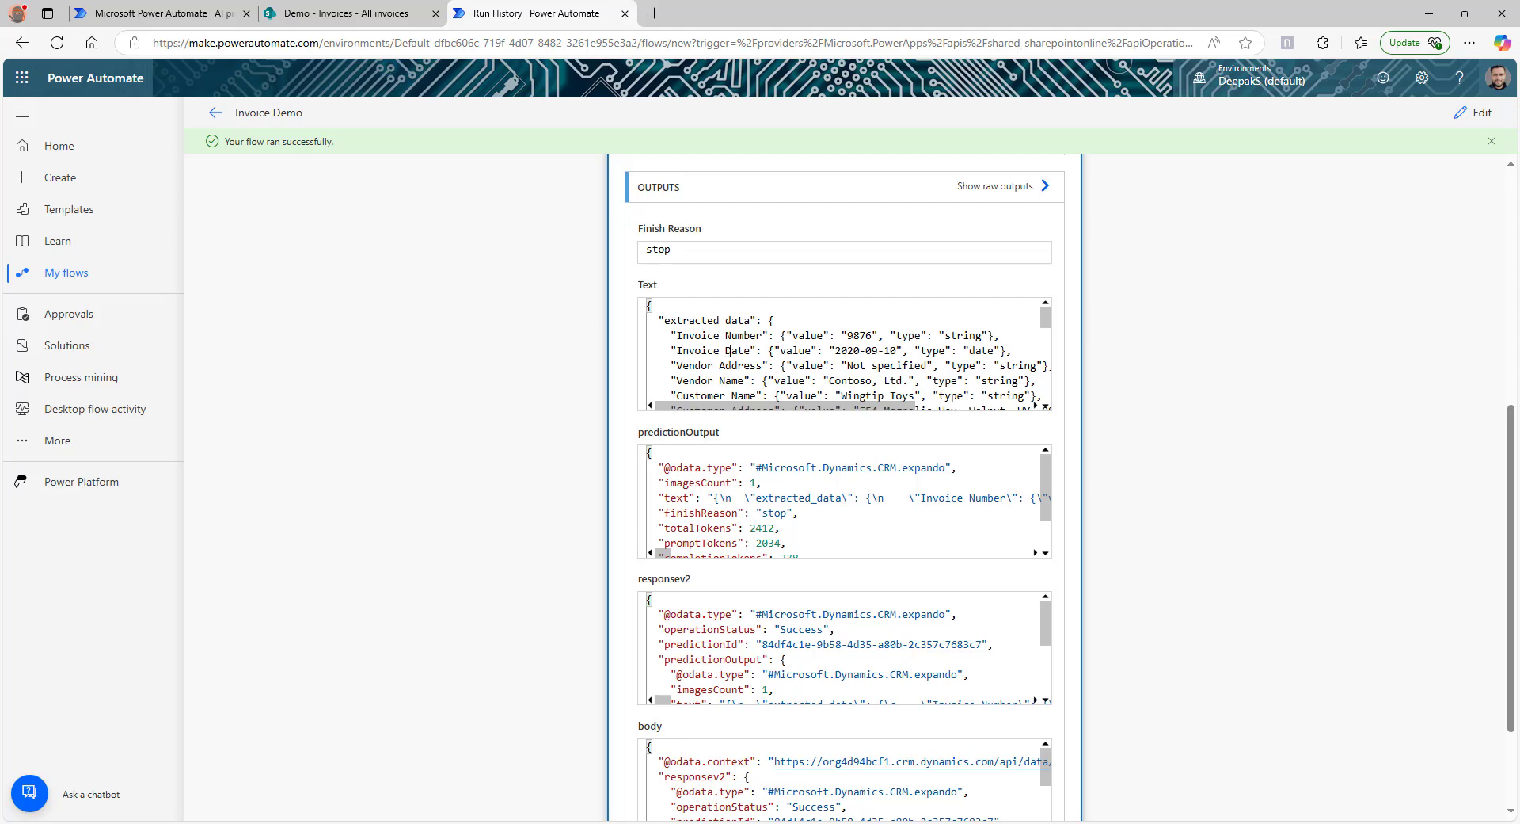
- Examine the extracted fields and item entries in the Text output of the GPT prompt action
drag(664, 319, 639, 285)
double_click(658, 293)
click(665, 320)
drag(659, 320, 792, 334)
drag(671, 350, 744, 381)
scroll(812, 370, down, 1)
scroll(811, 371, down, 1)
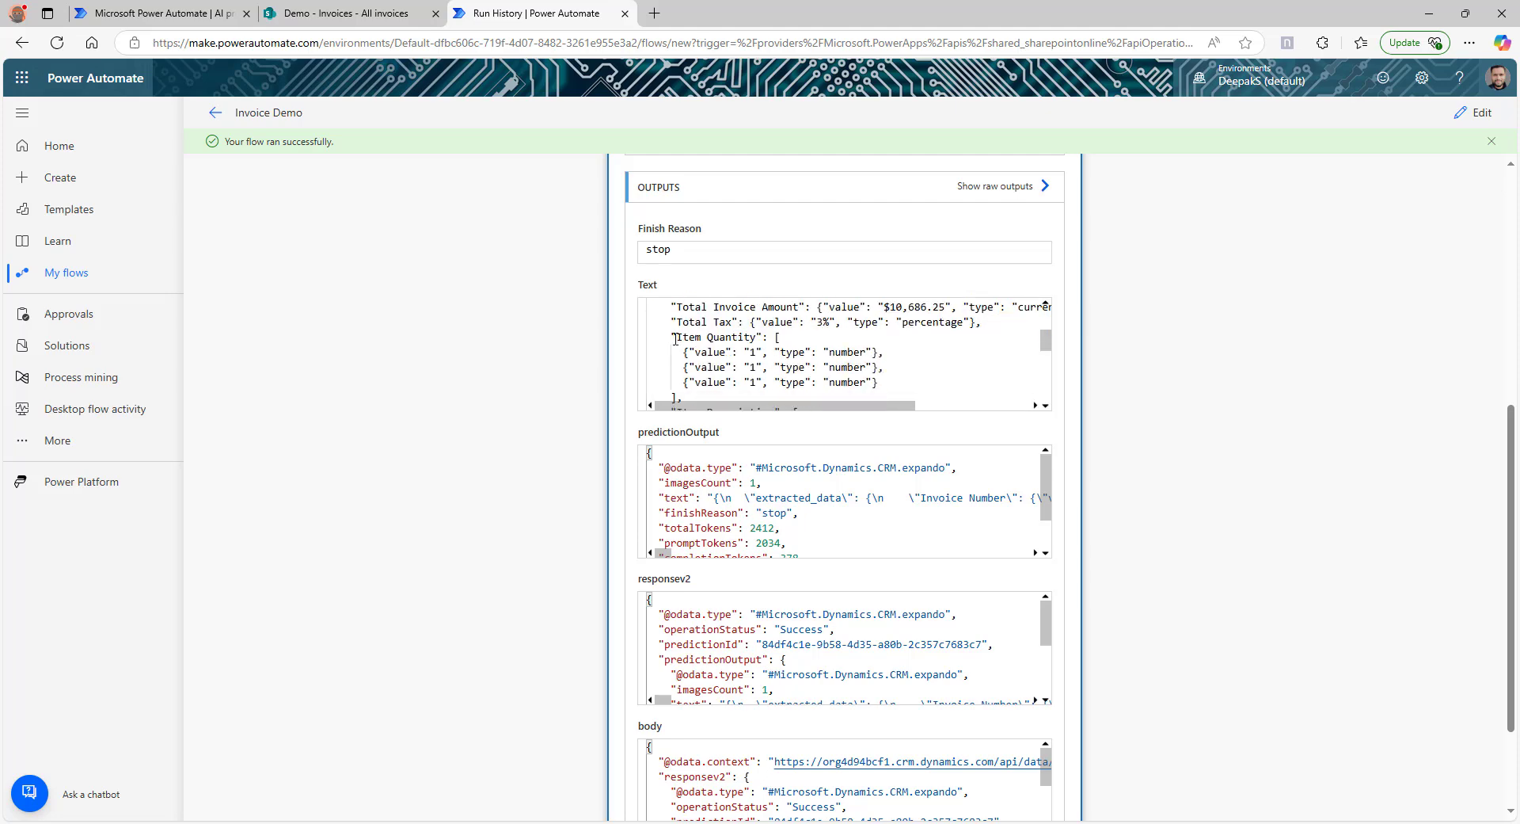
drag(679, 336, 758, 338)
scroll(851, 357, down, 2)
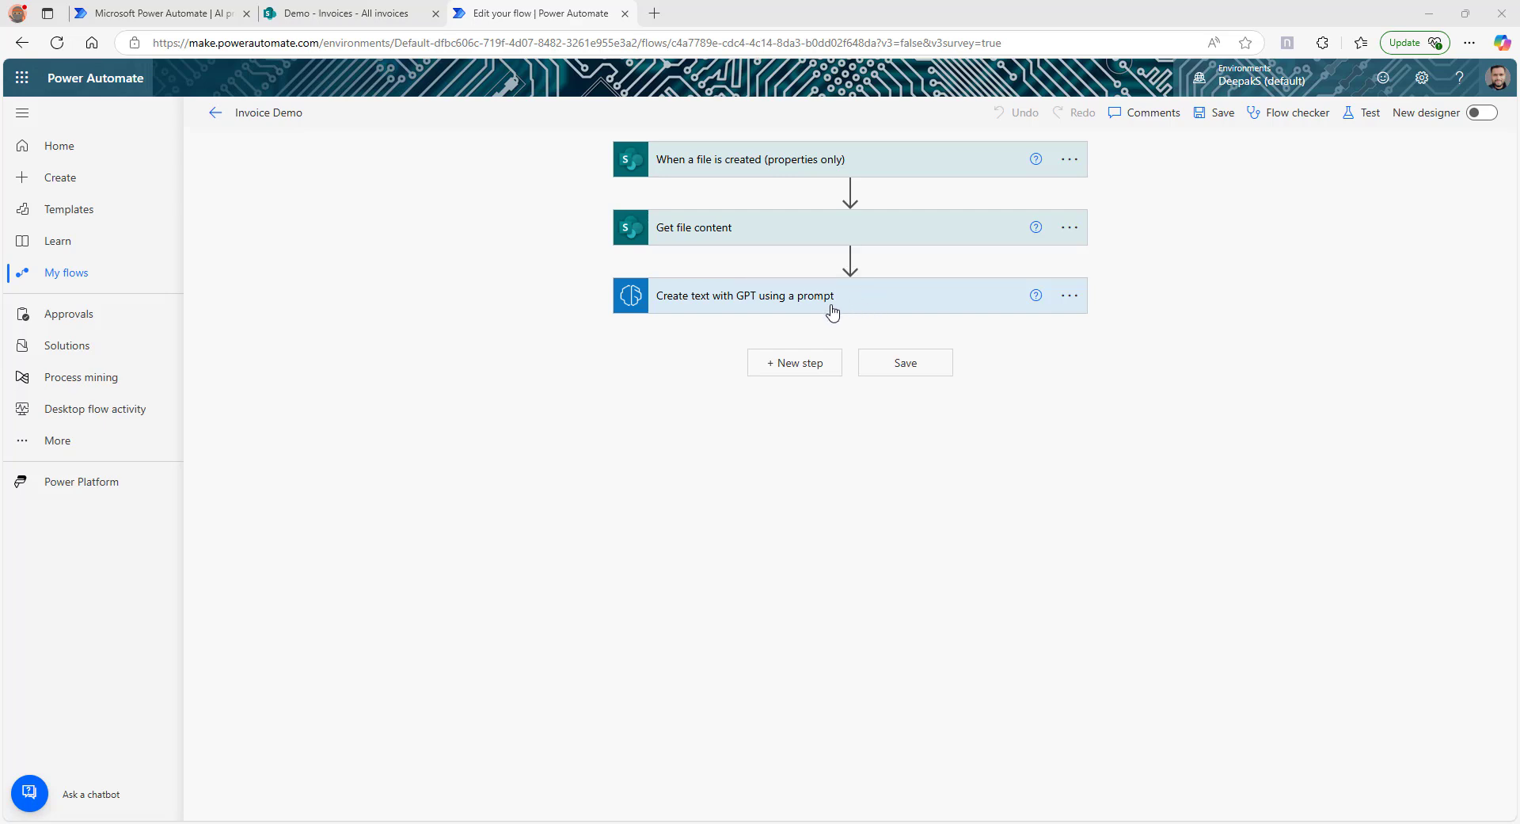
- Add a Parse JSON action with the prompt's Text output as Content and {} as the Schema
click(788, 363)
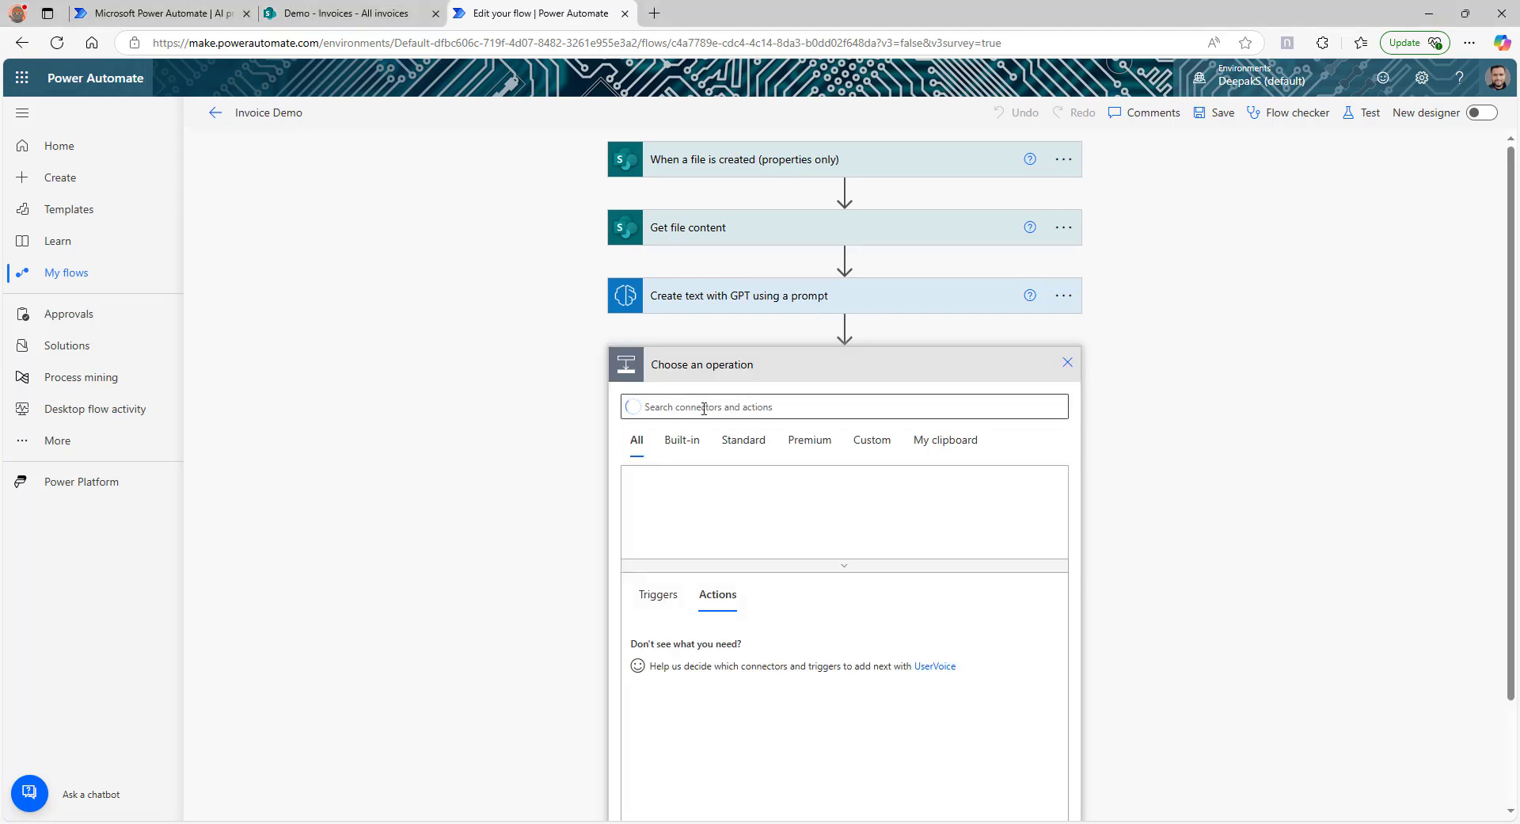
text(parse)
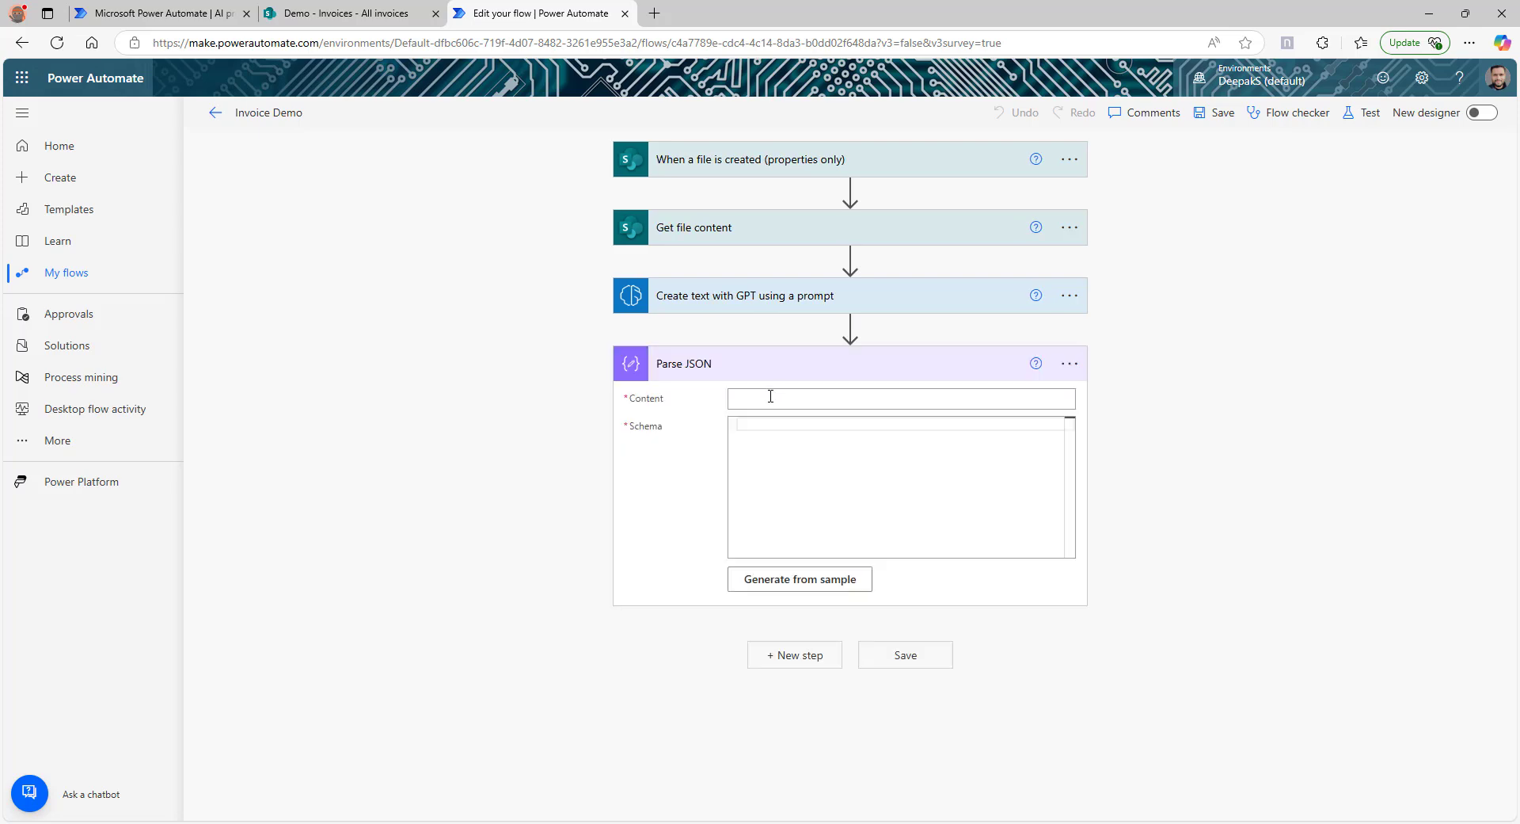
click(770, 398)
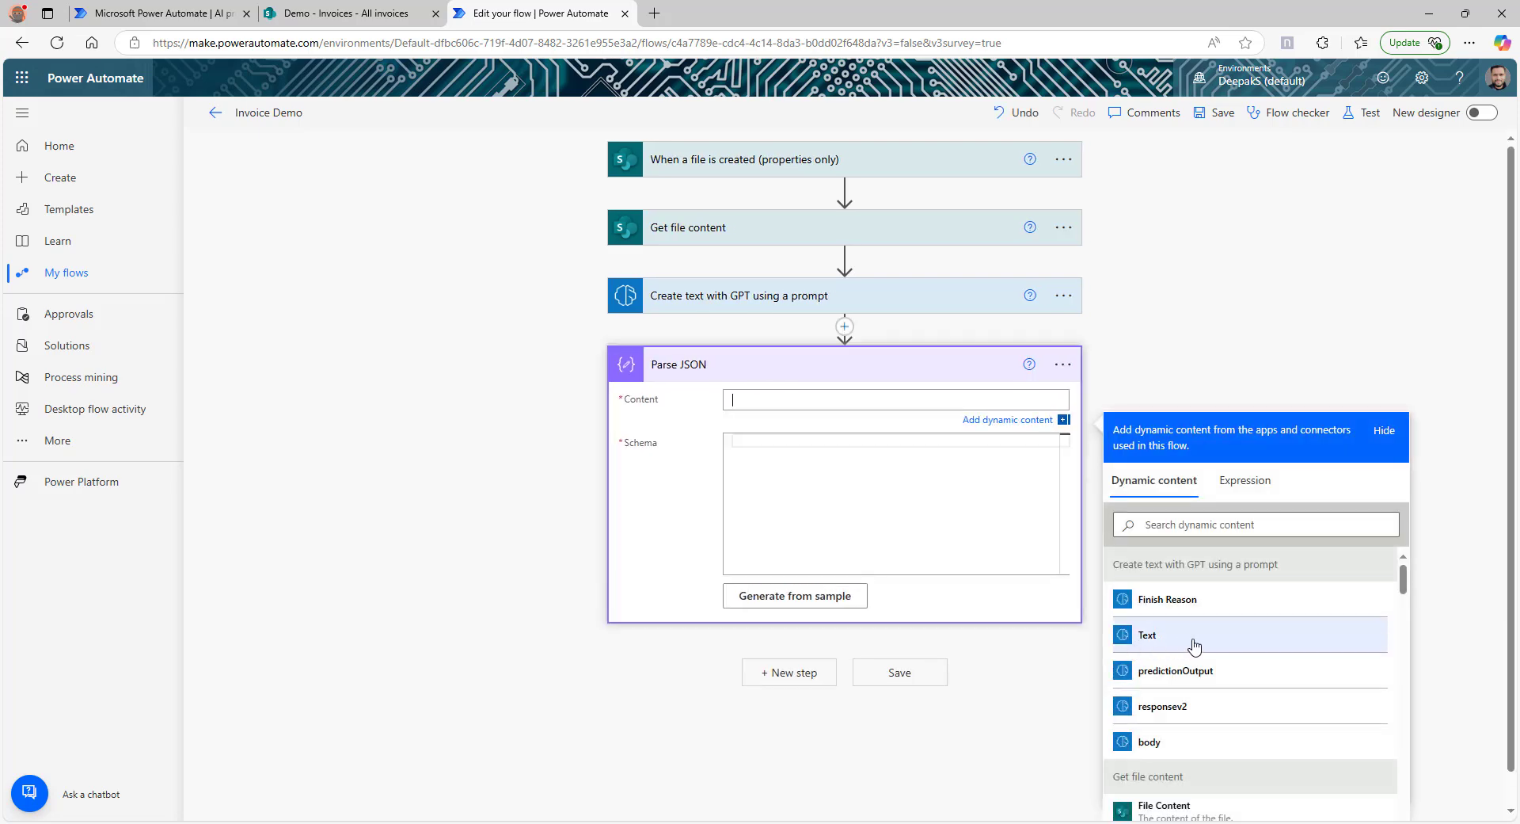
click(1235, 635)
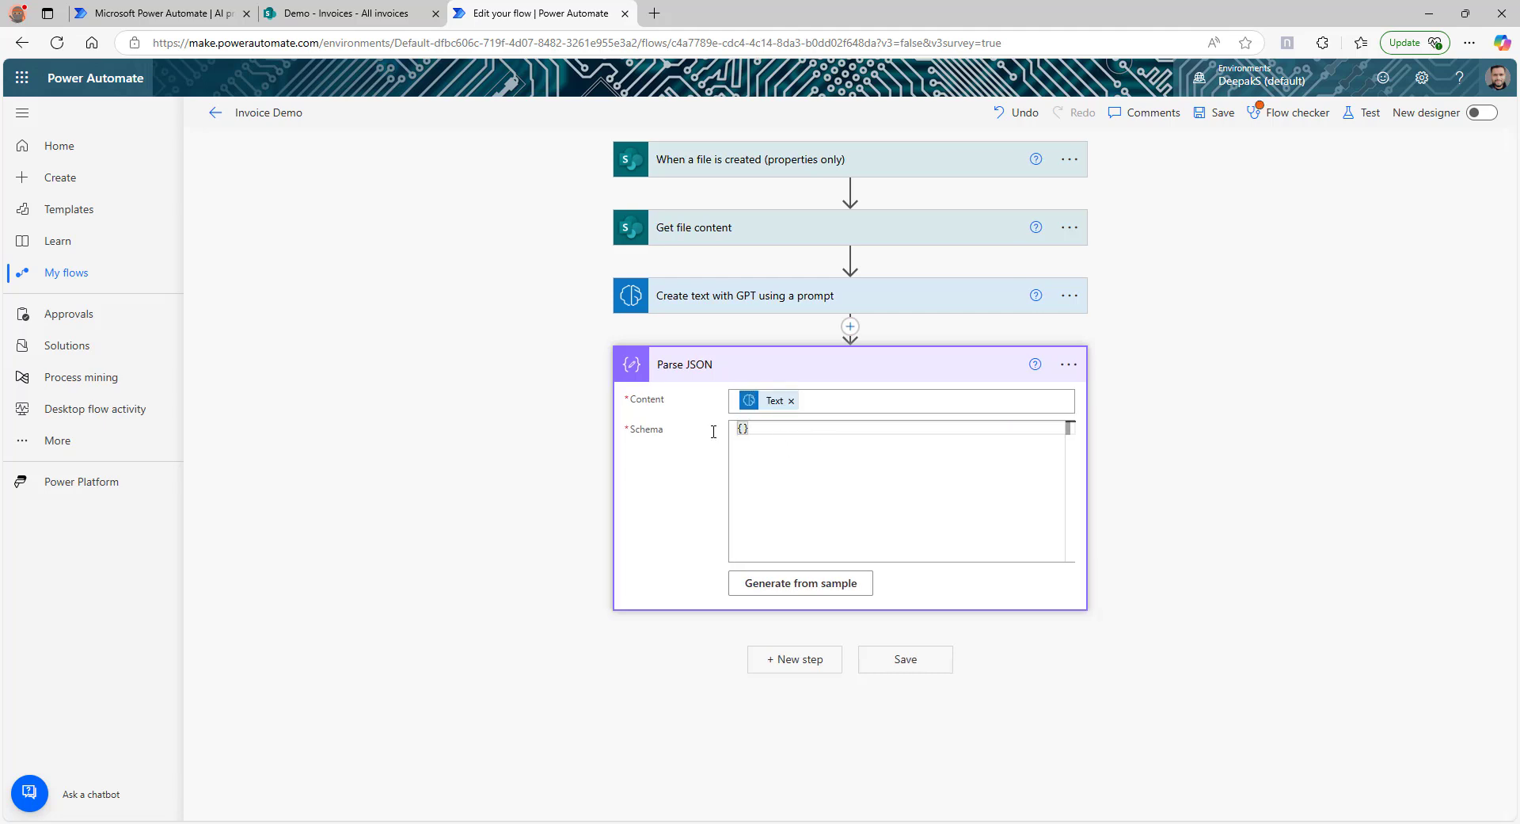
click(744, 428)
key(ctrl+a)
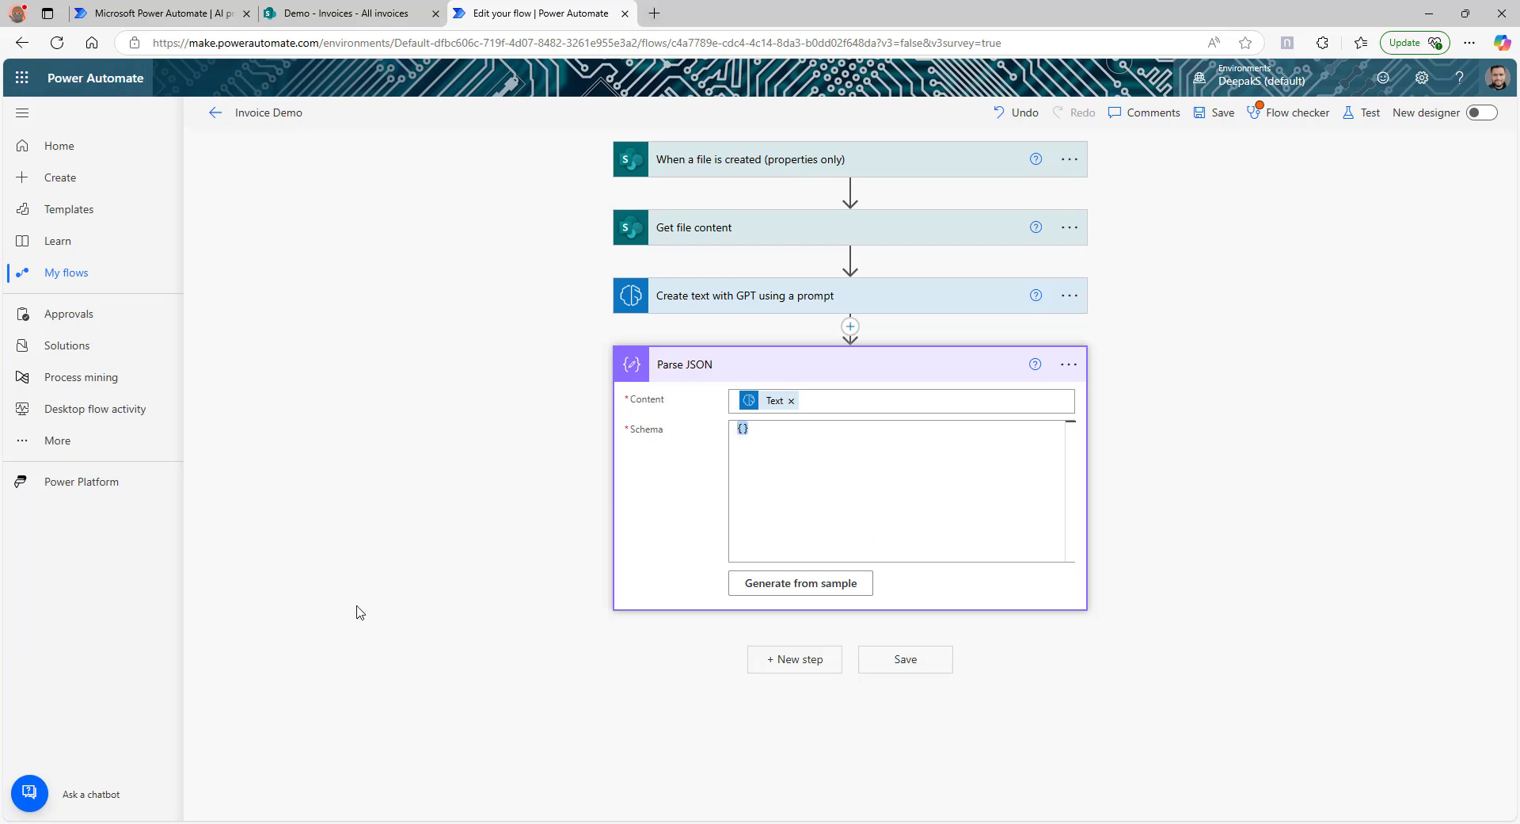
- Add a SharePoint Update file properties action for the communication site's Invoices library, with Id set to the trigger's ID
click(794, 659)
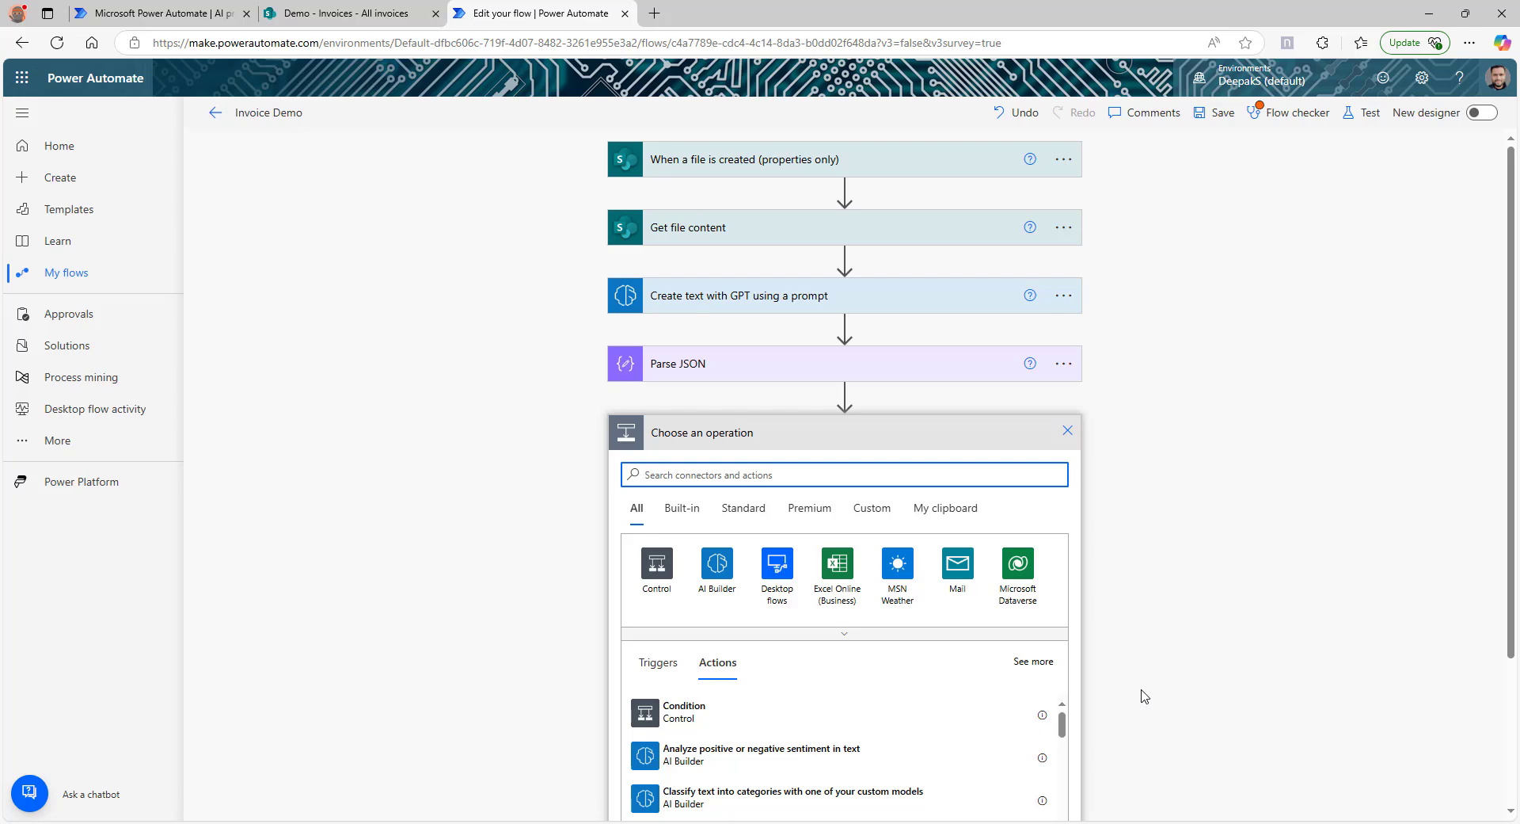
text(update prop)
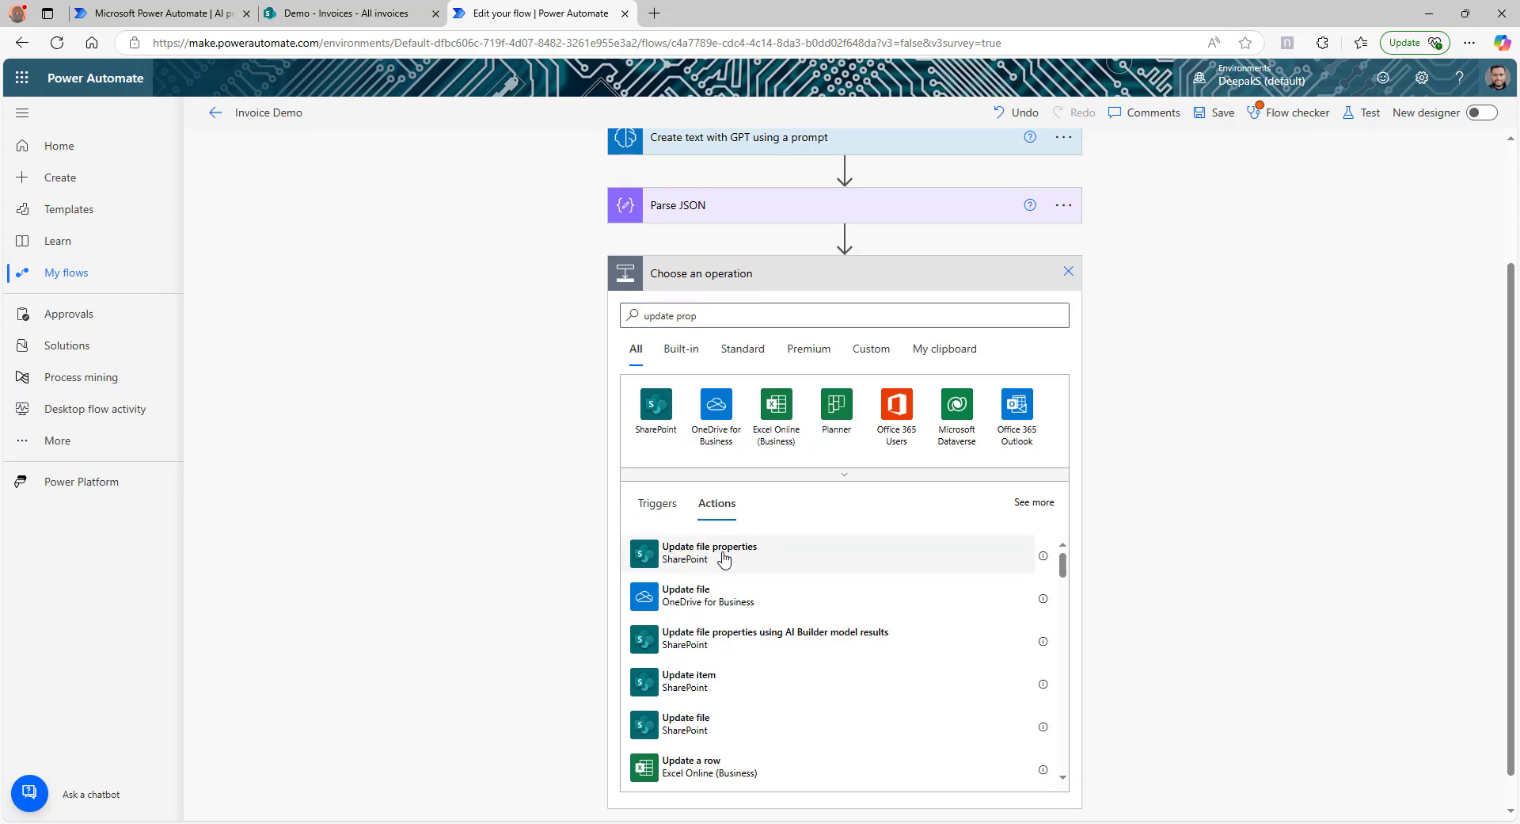
click(724, 557)
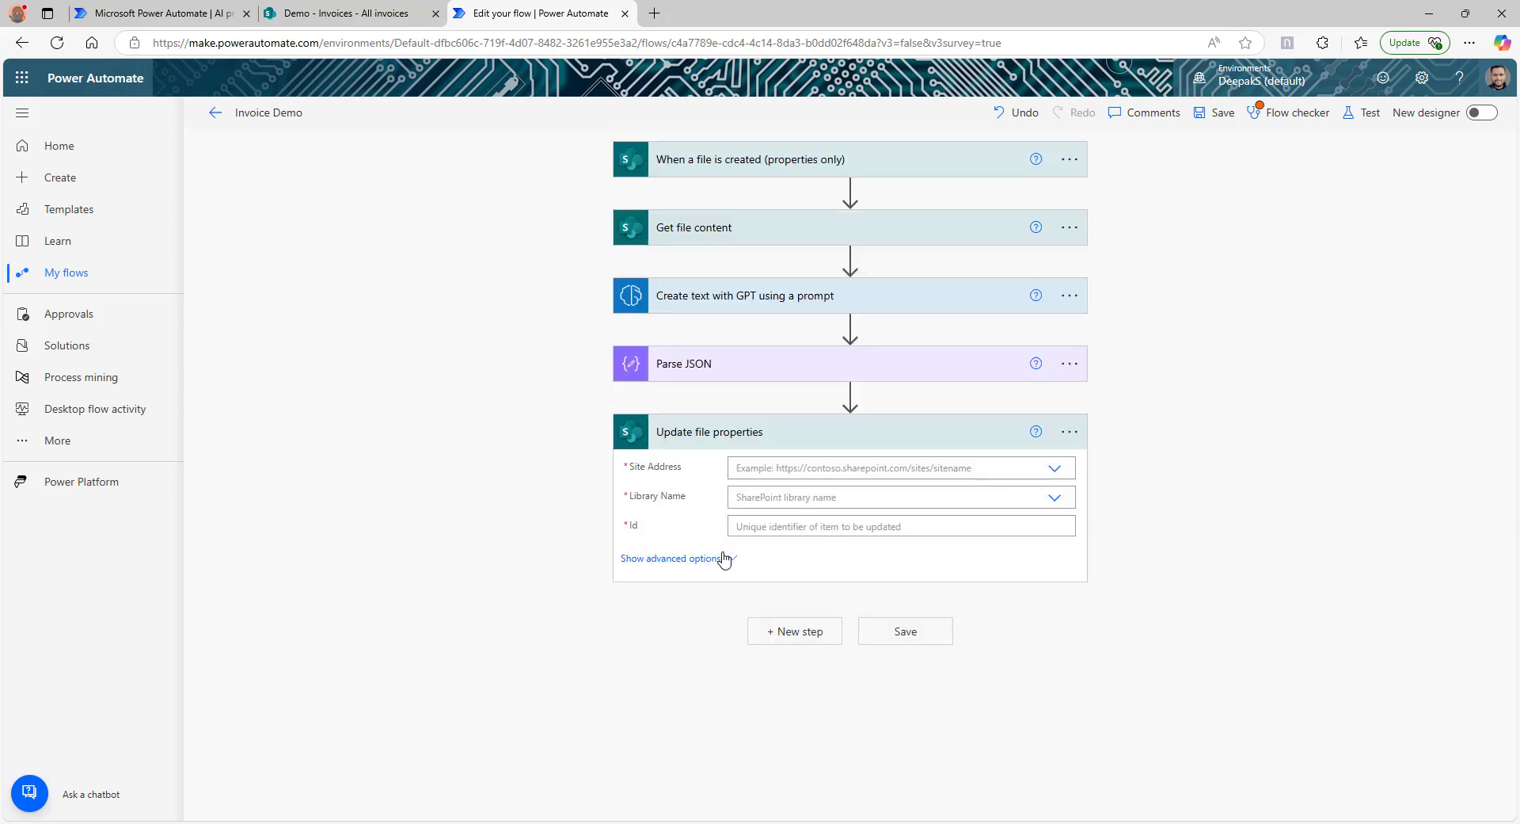
click(1052, 468)
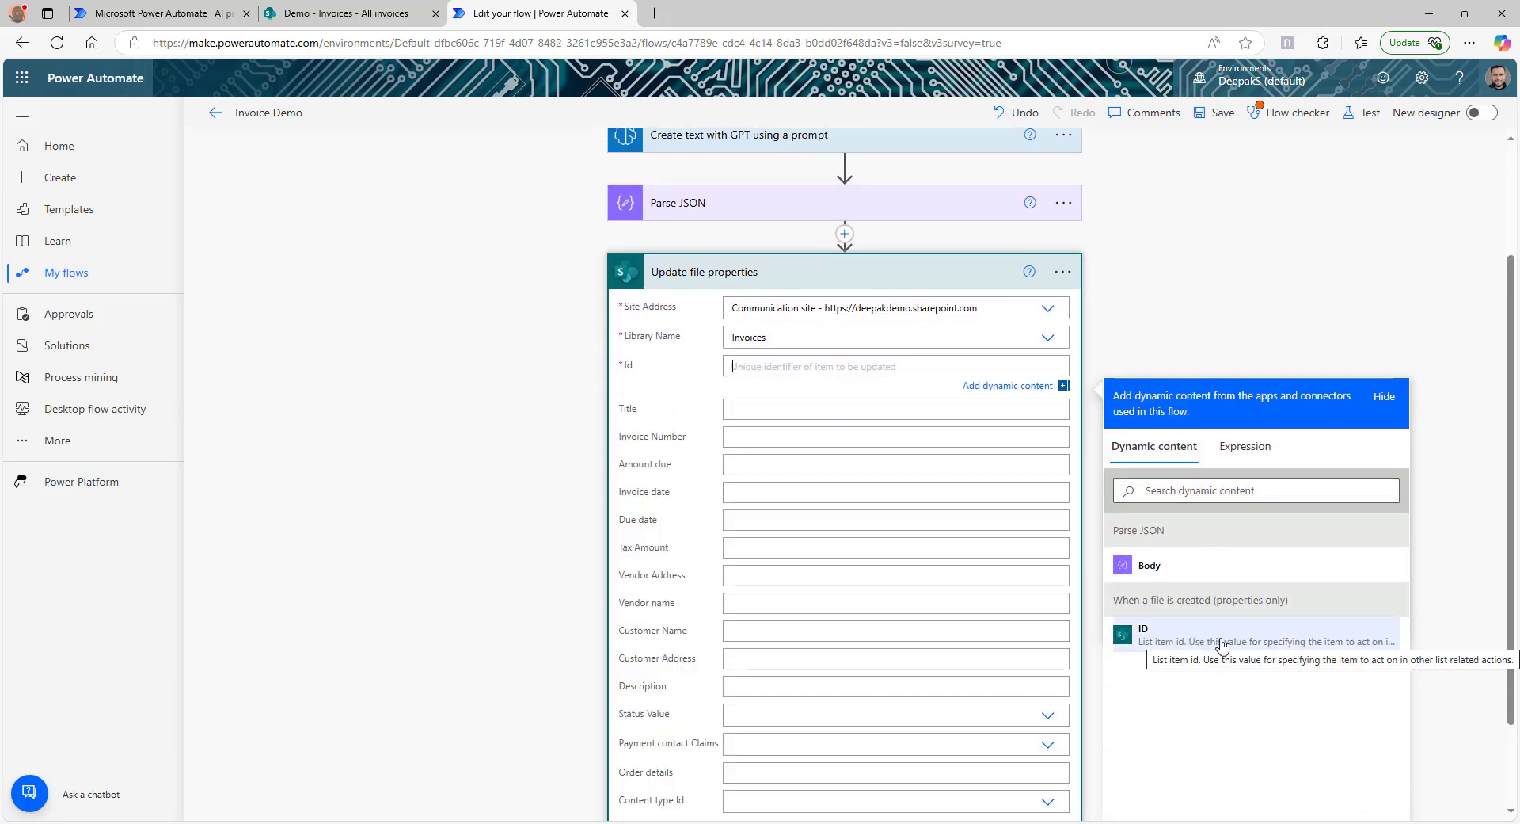
click(1205, 641)
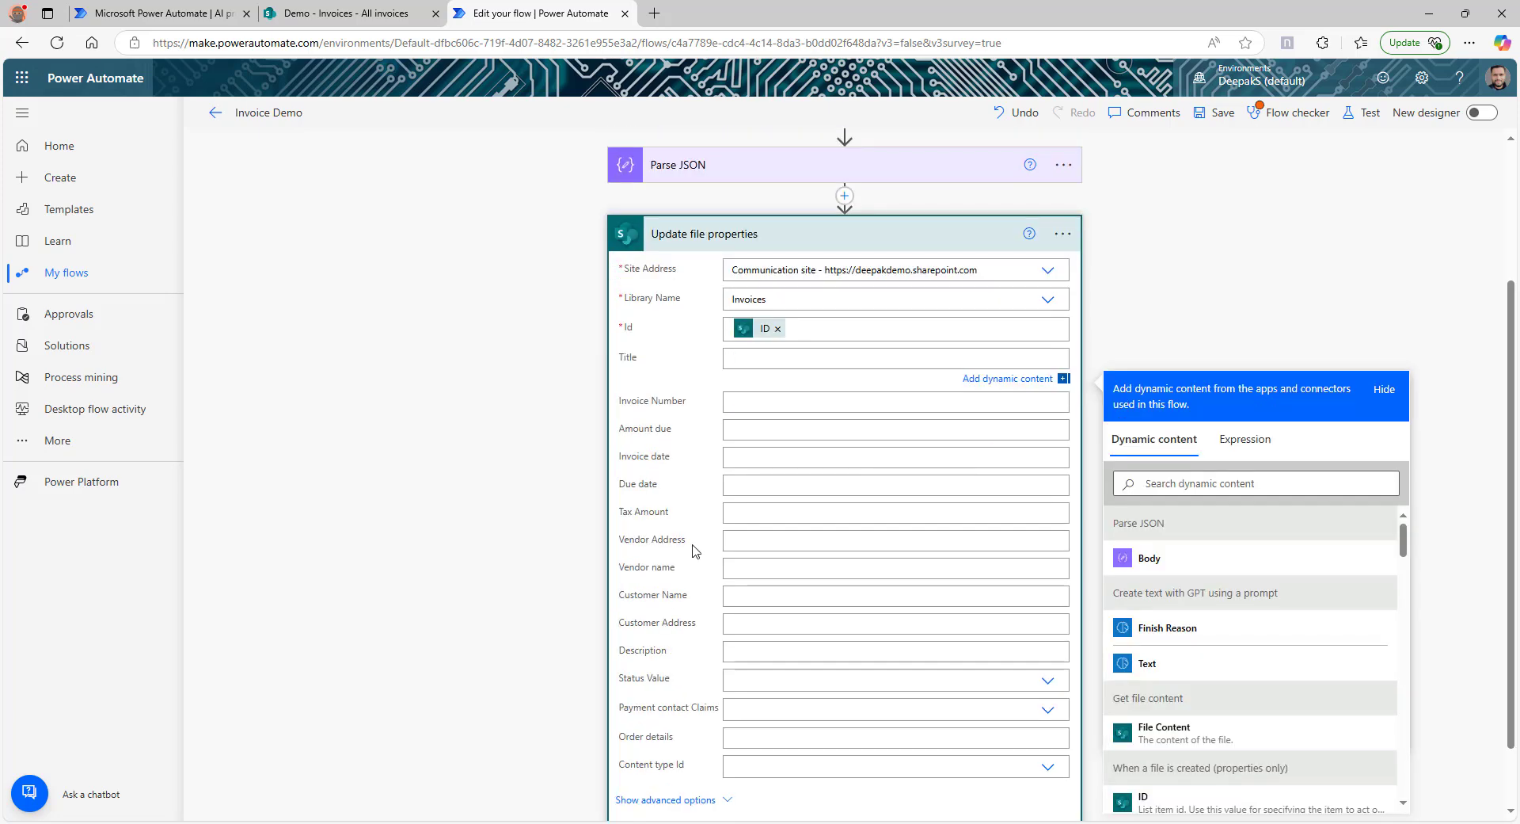
- Save the flow and review its errors and warnings in the Flow checker
scroll(737, 475, up, 2)
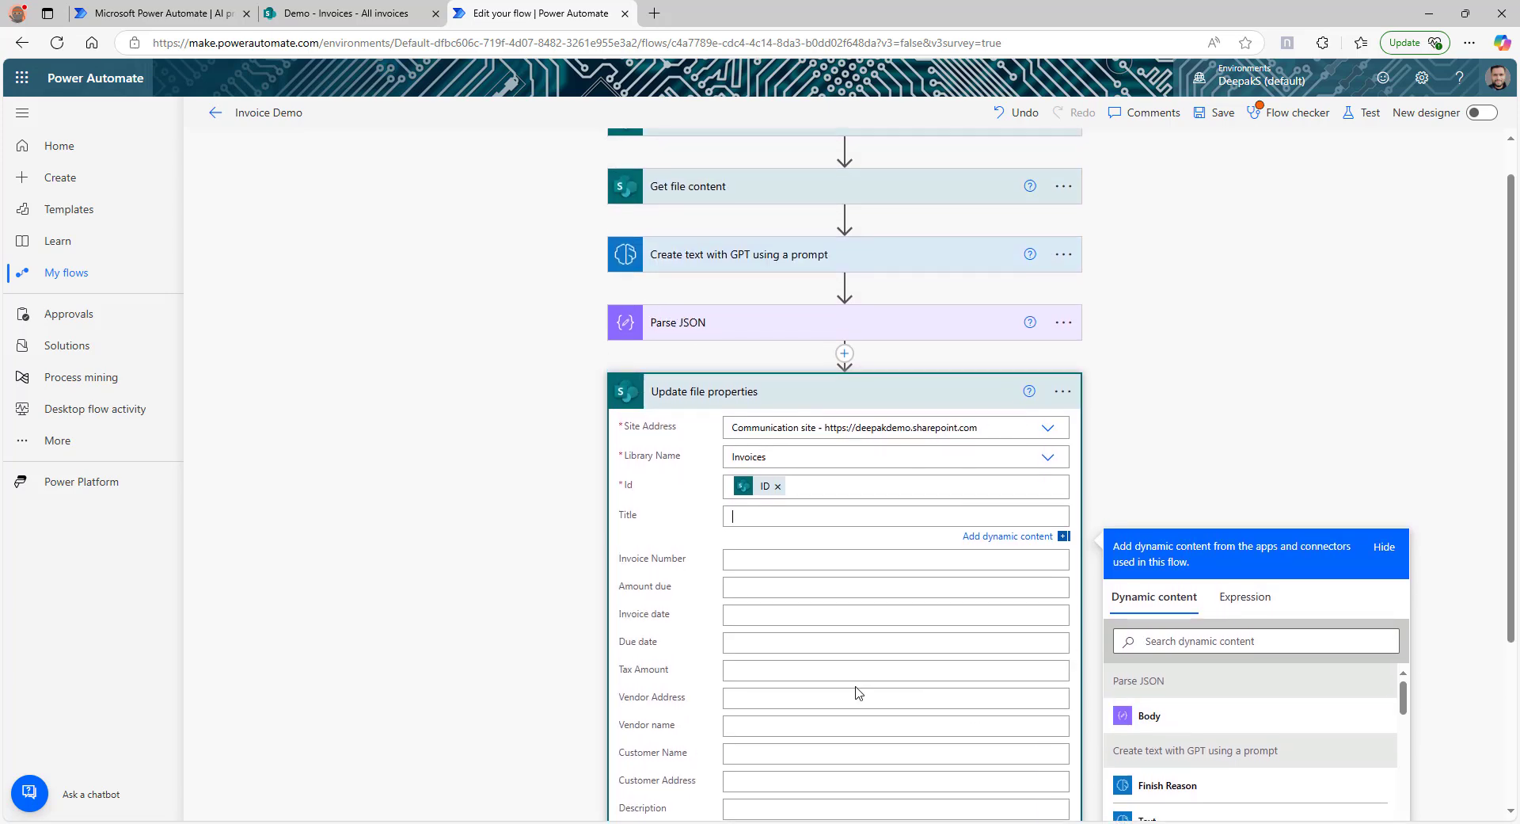
scroll(858, 695, down, 1)
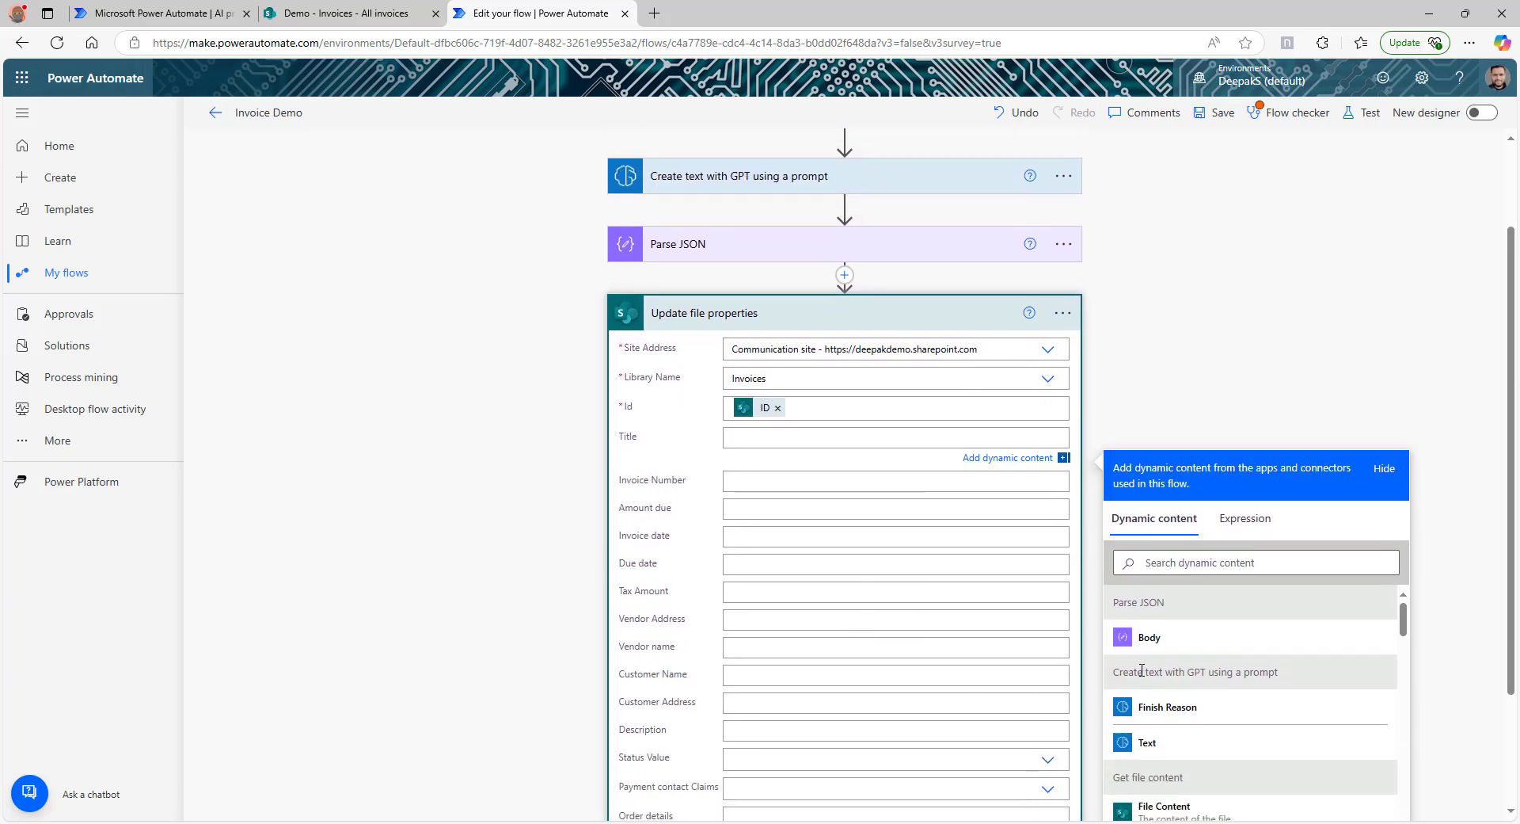
click(1216, 112)
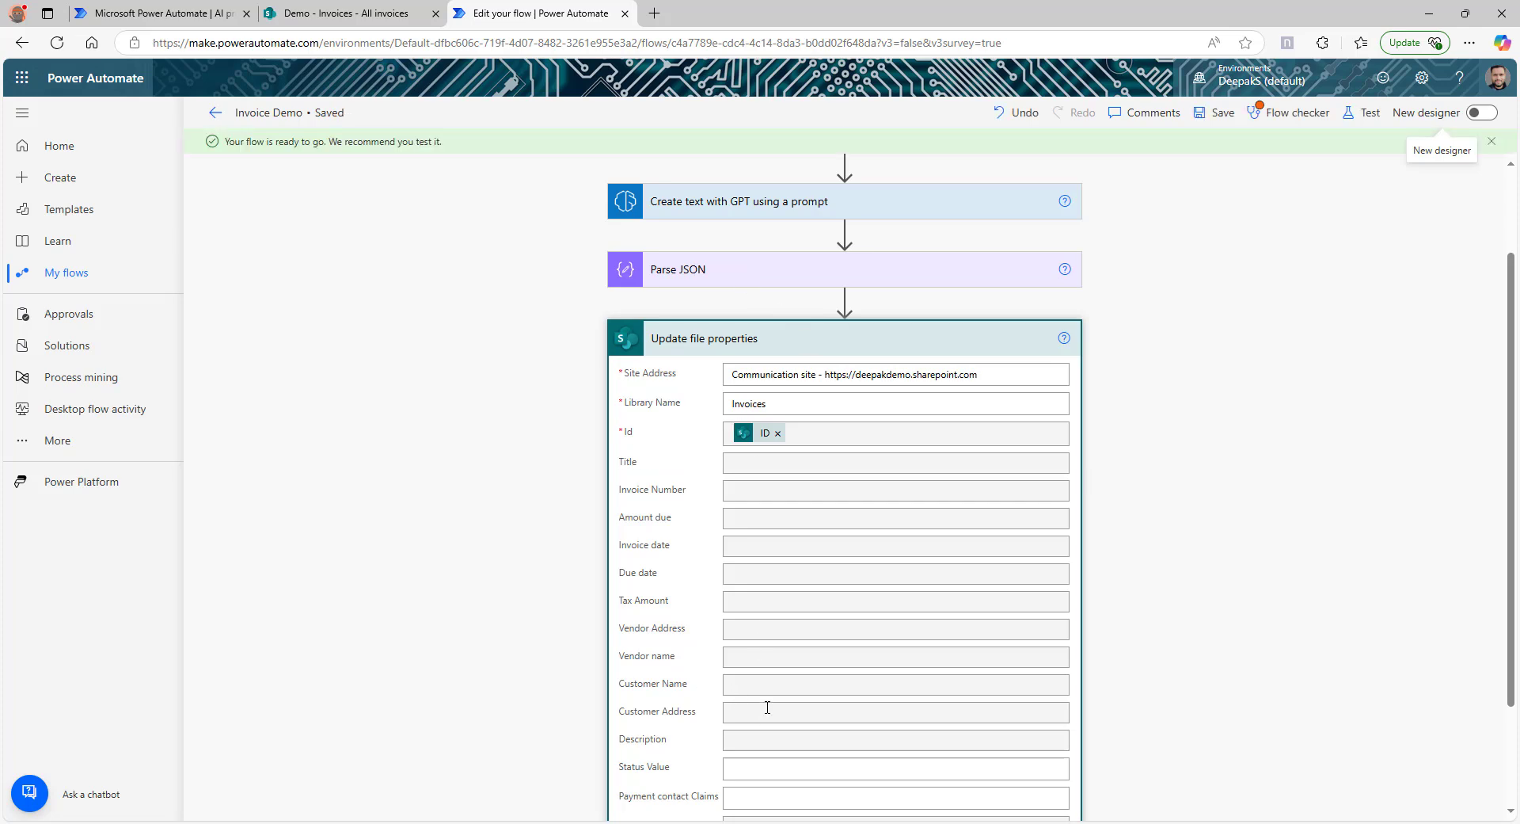
click(1288, 113)
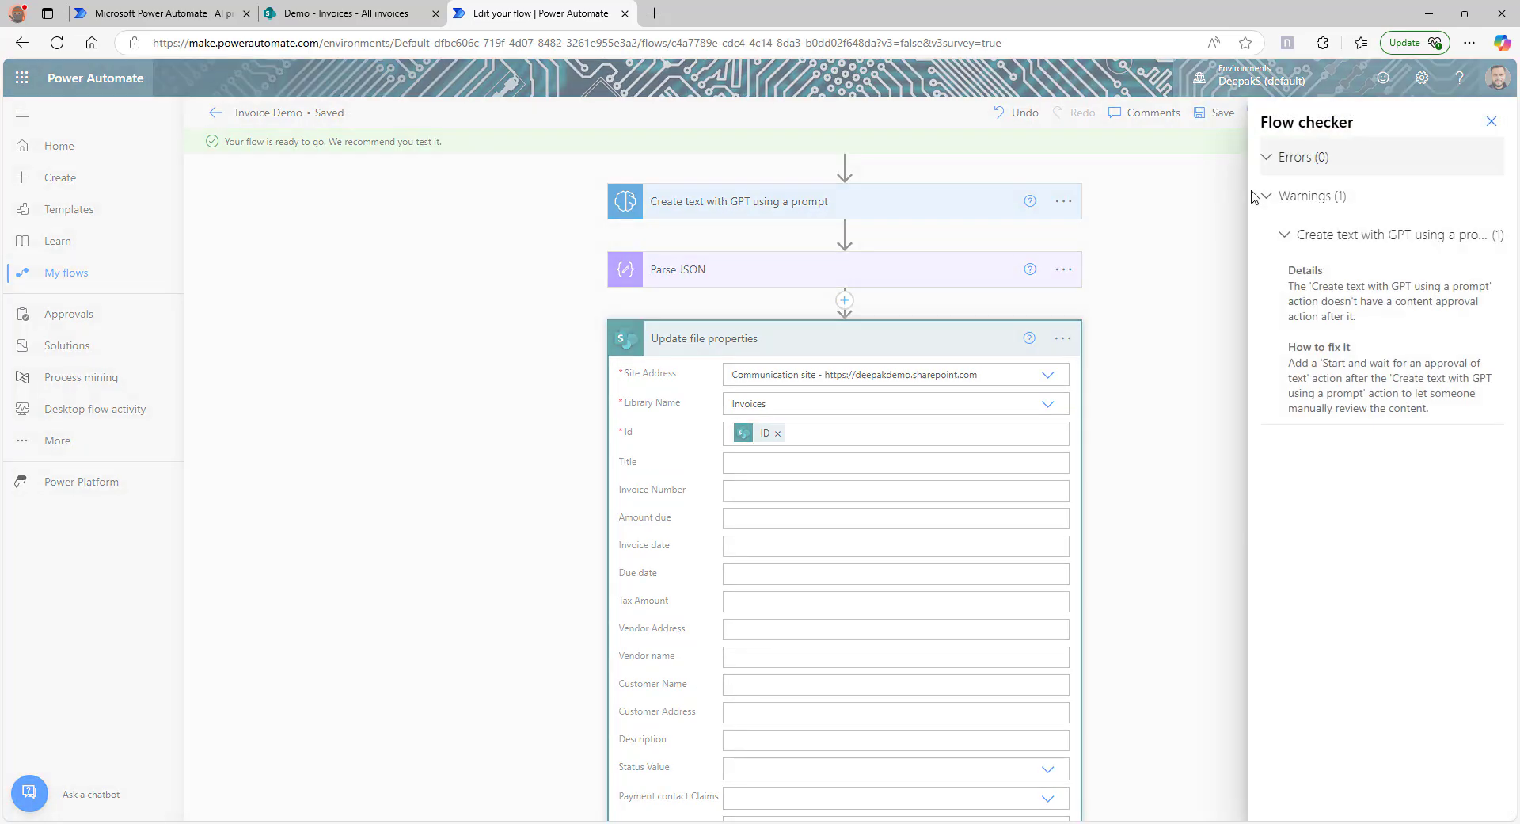
click(1492, 121)
- Run a test of the saved flow and expand the Parse JSON action in the run results
click(1362, 112)
click(1243, 794)
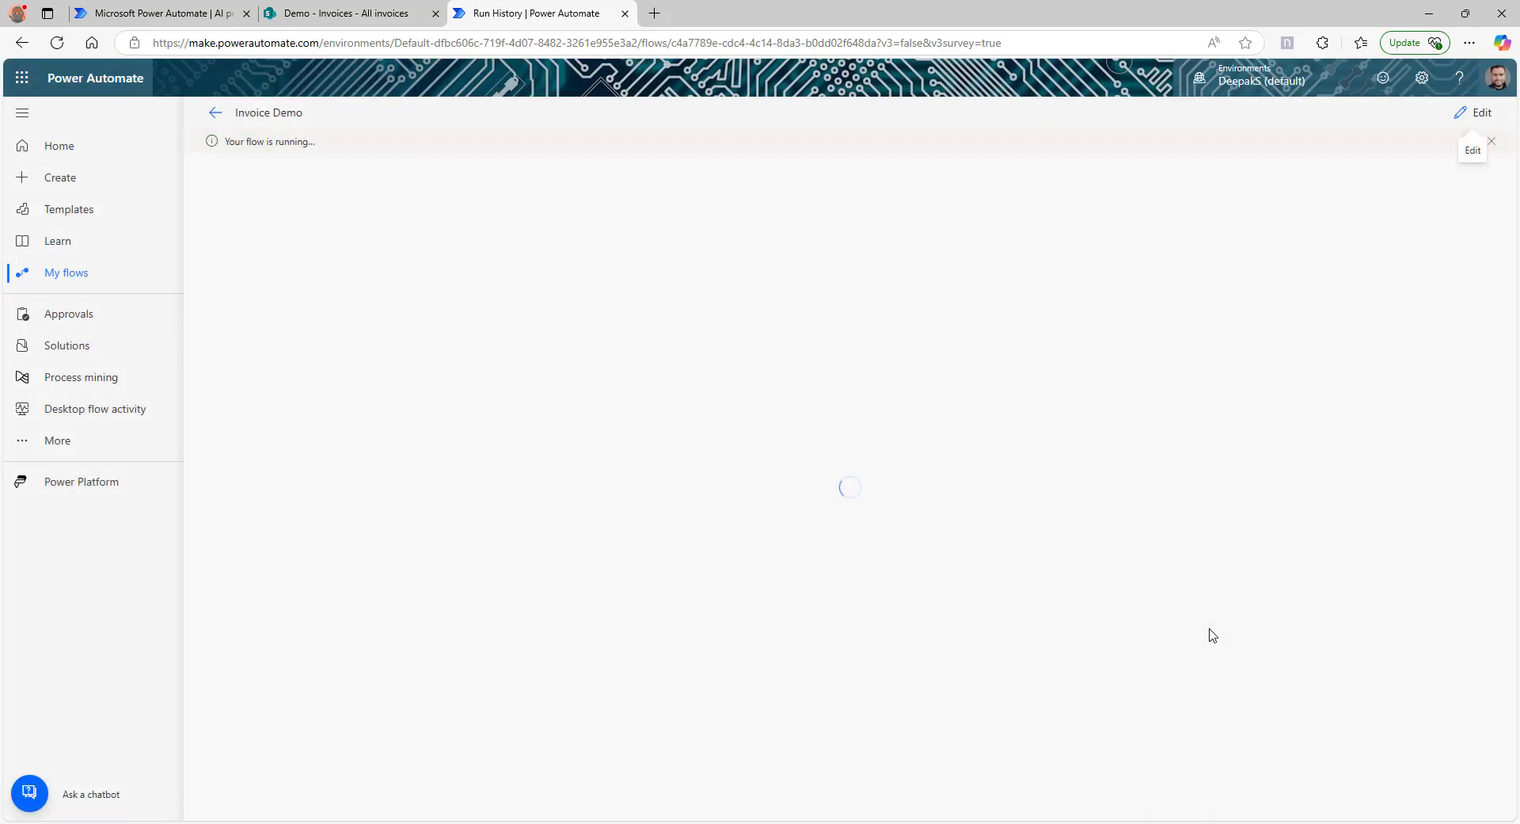
click(824, 397)
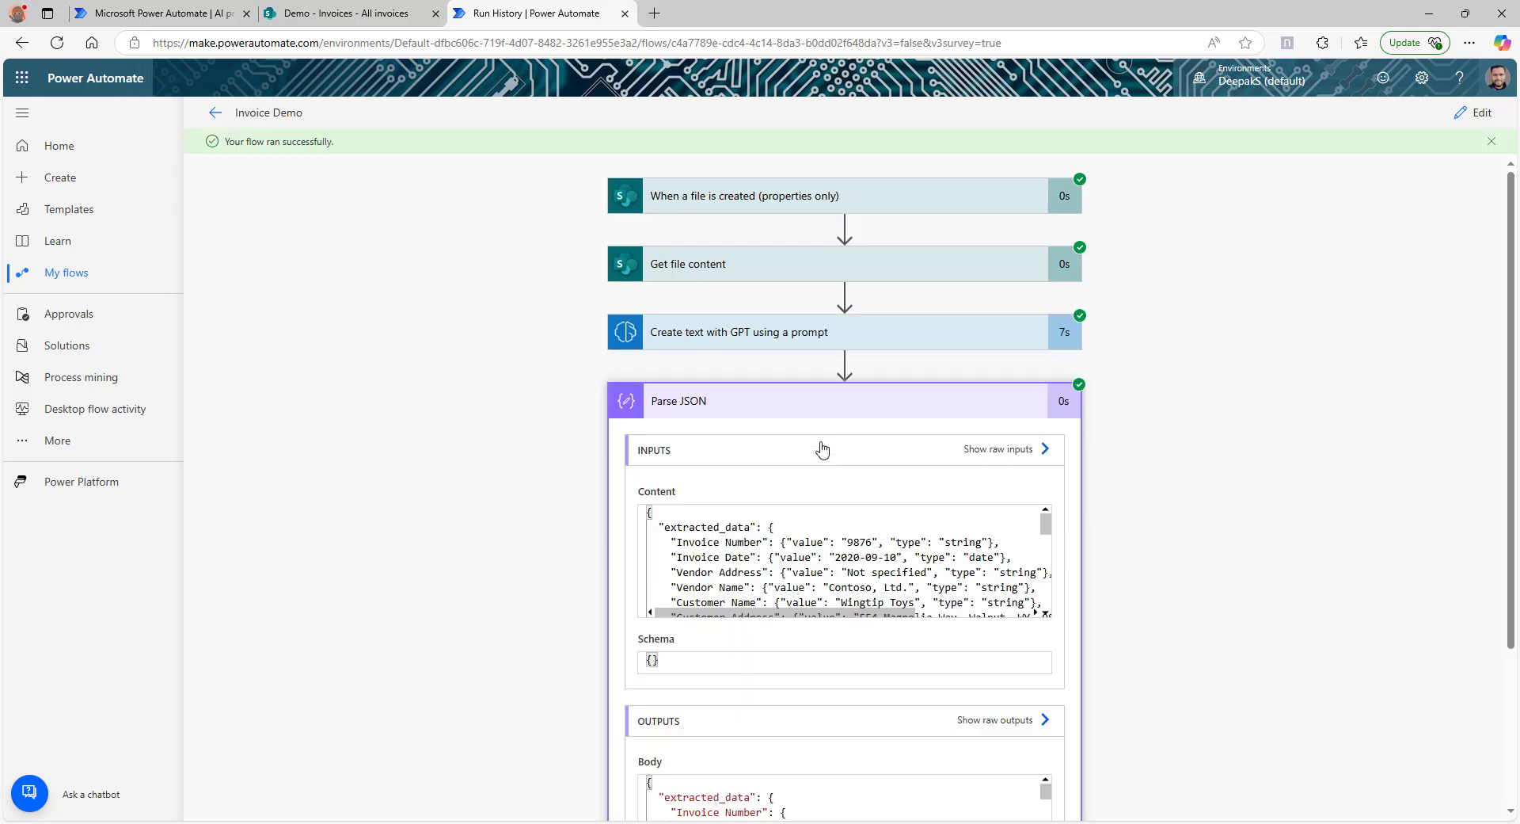
- Examine the Parse JSON body output, comparing the single-value invoice fields with the item quantity, description and price arrays
scroll(1296, 560, down, 3)
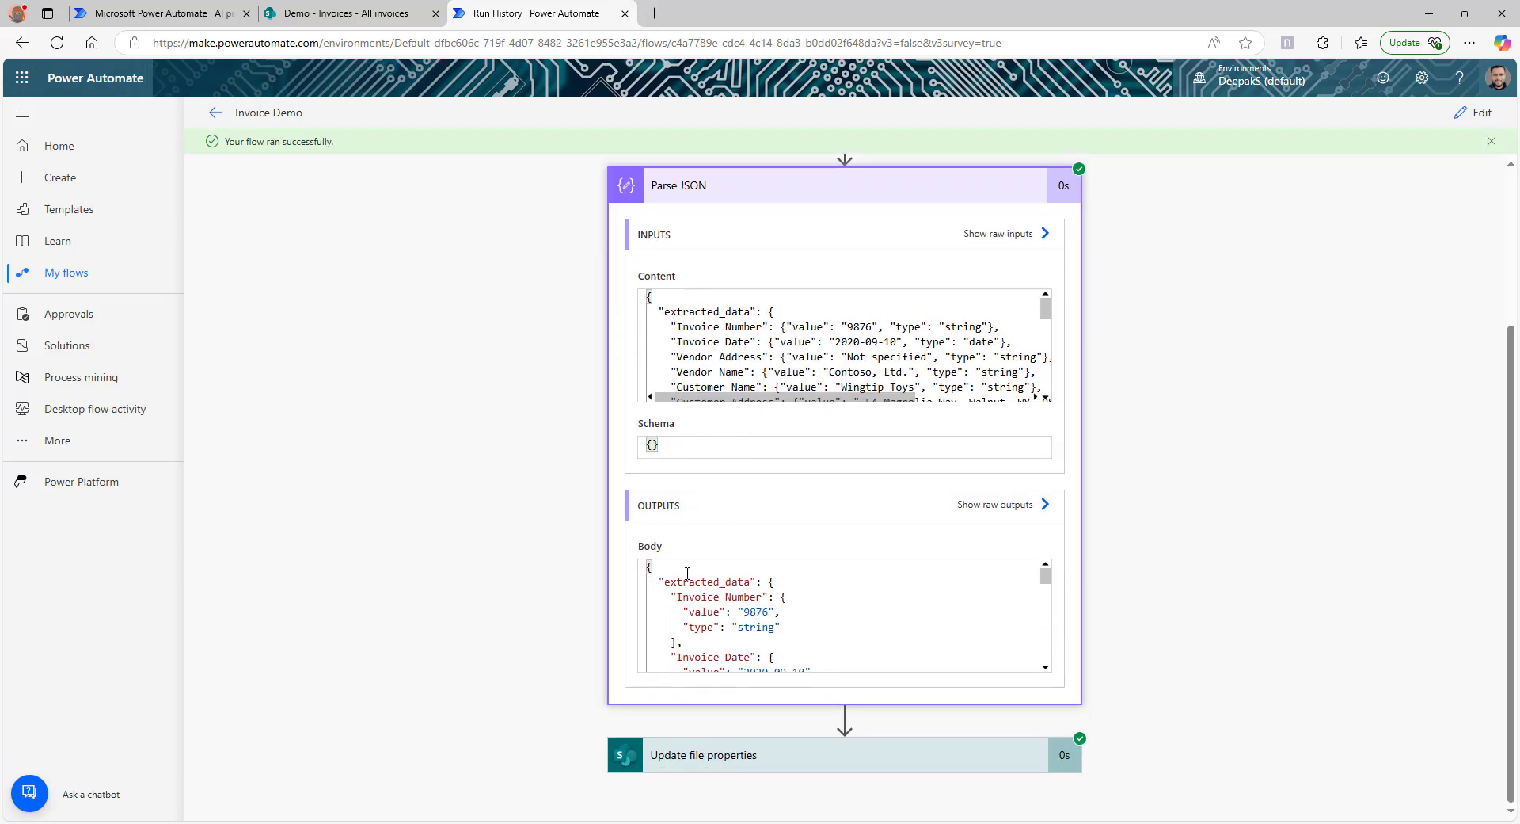
scroll(700, 414, up, 1)
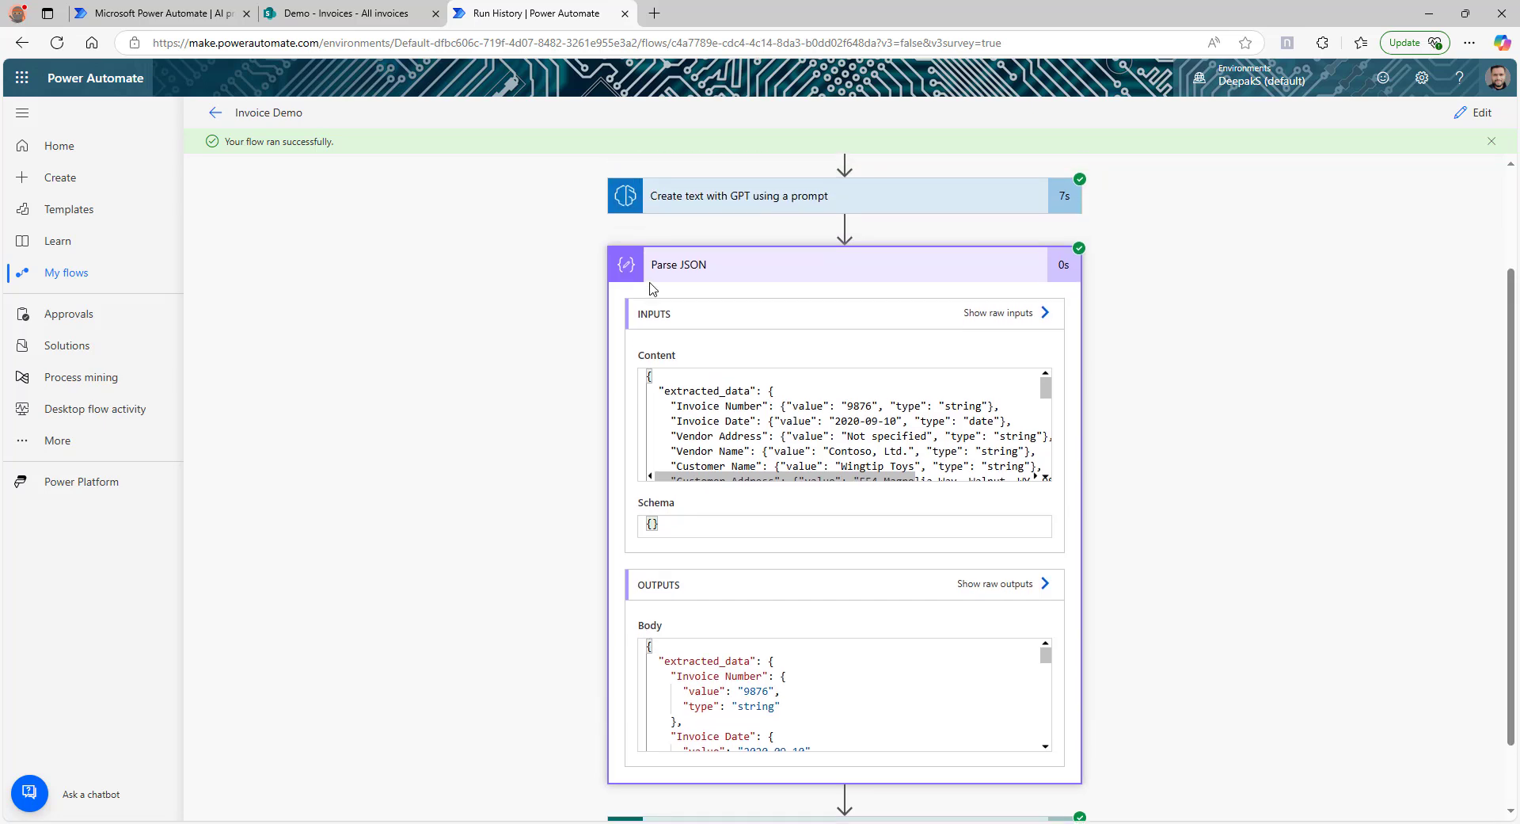
scroll(651, 653, down, 1)
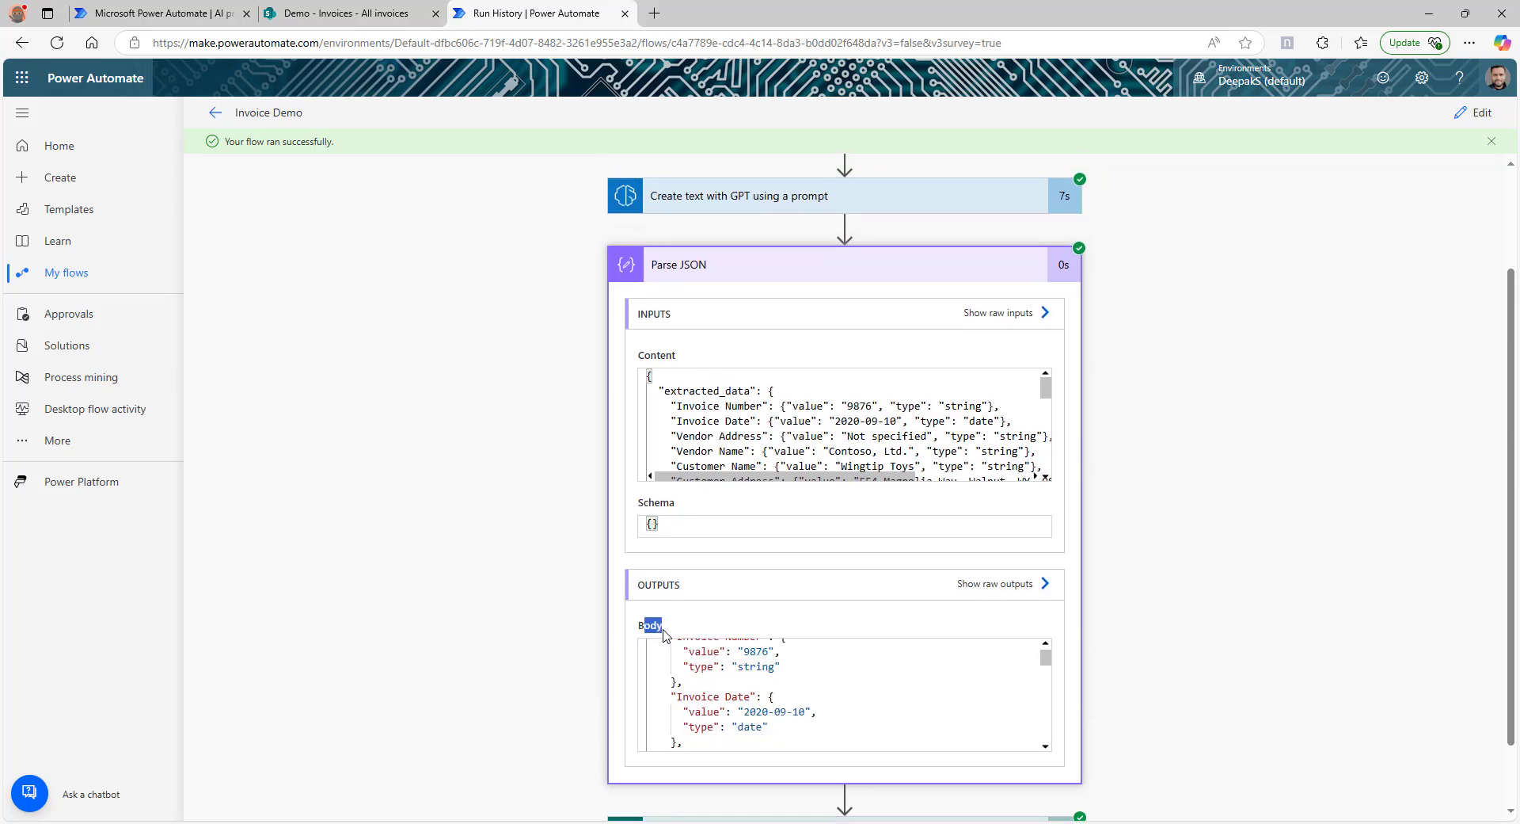
scroll(1256, 627, down, 1)
scroll(911, 619, up, 1)
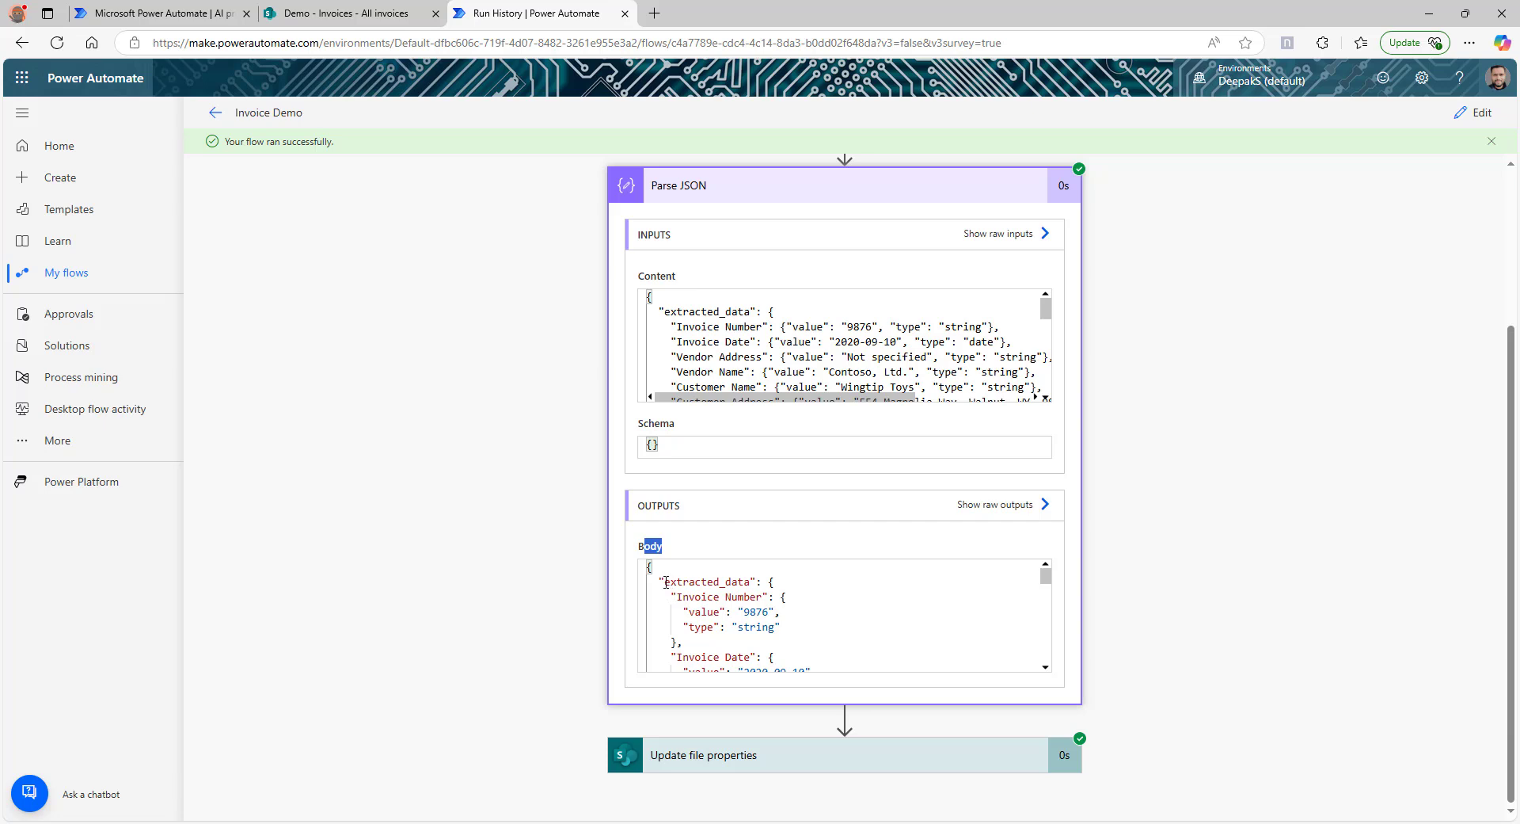
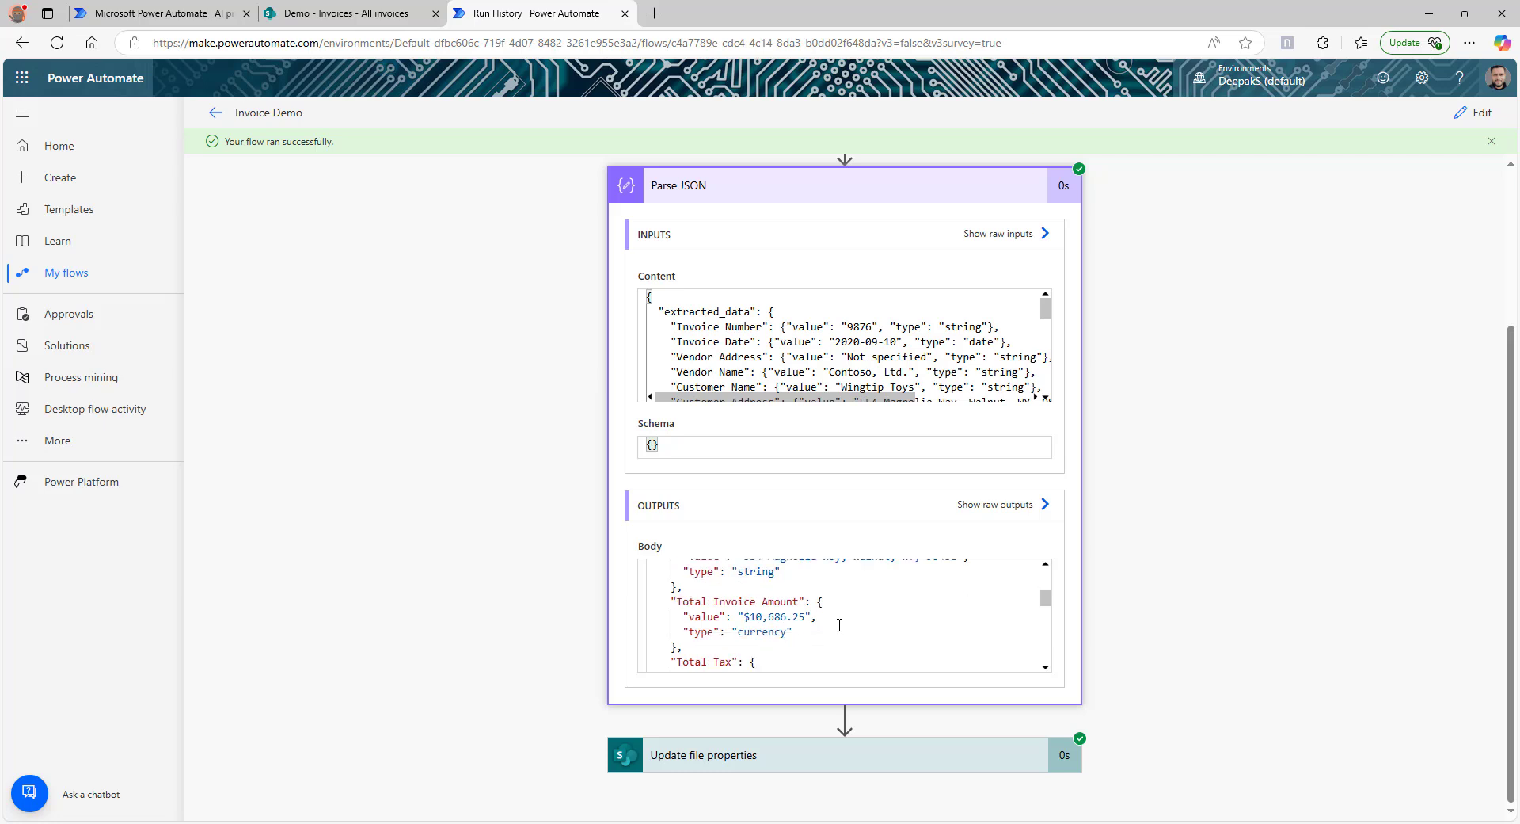
scroll(840, 625, down, 1)
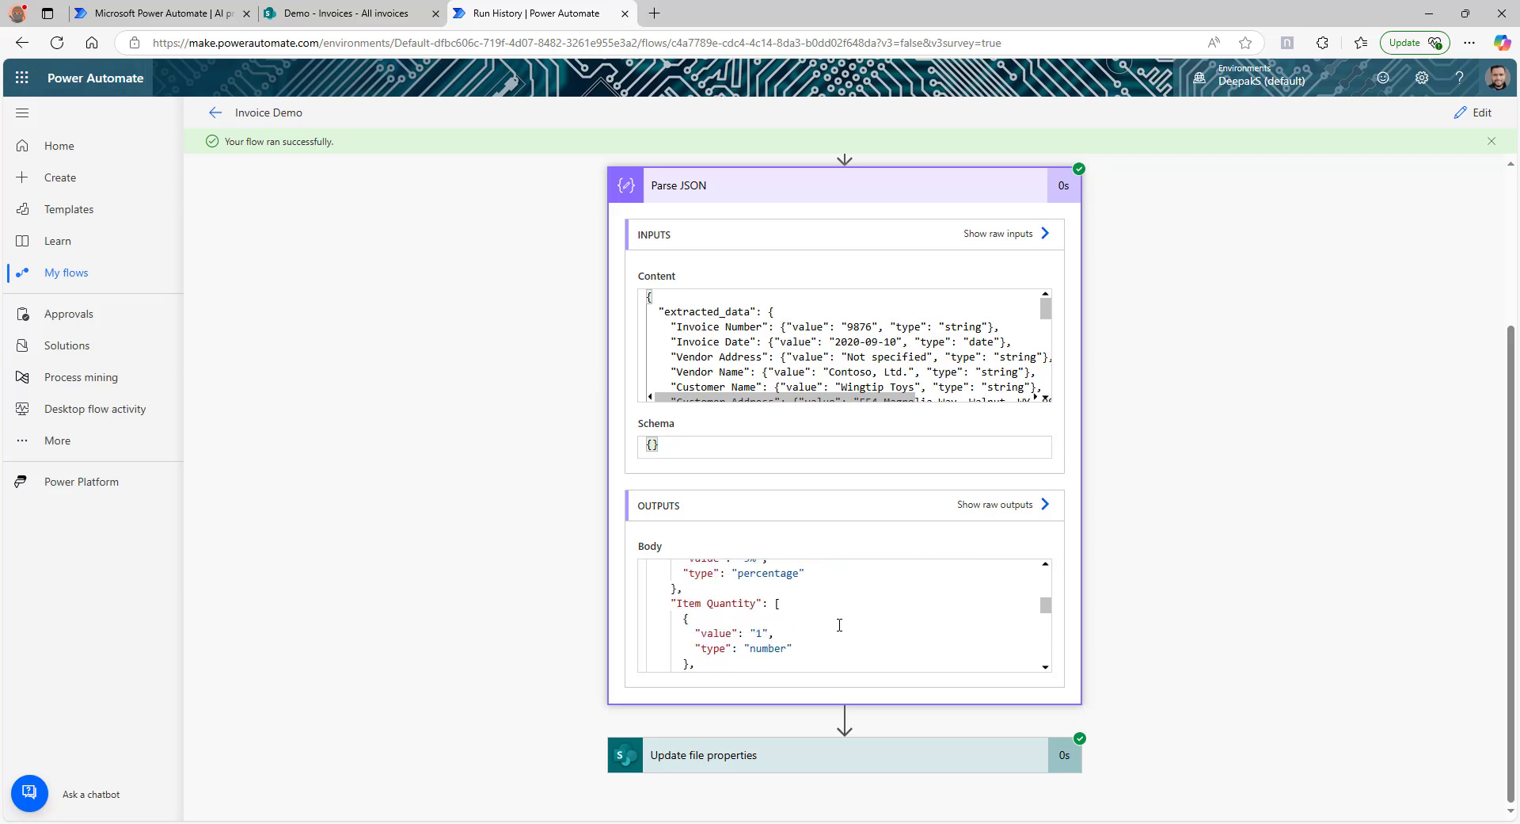
scroll(839, 624, down, 1)
scroll(839, 625, down, 5)
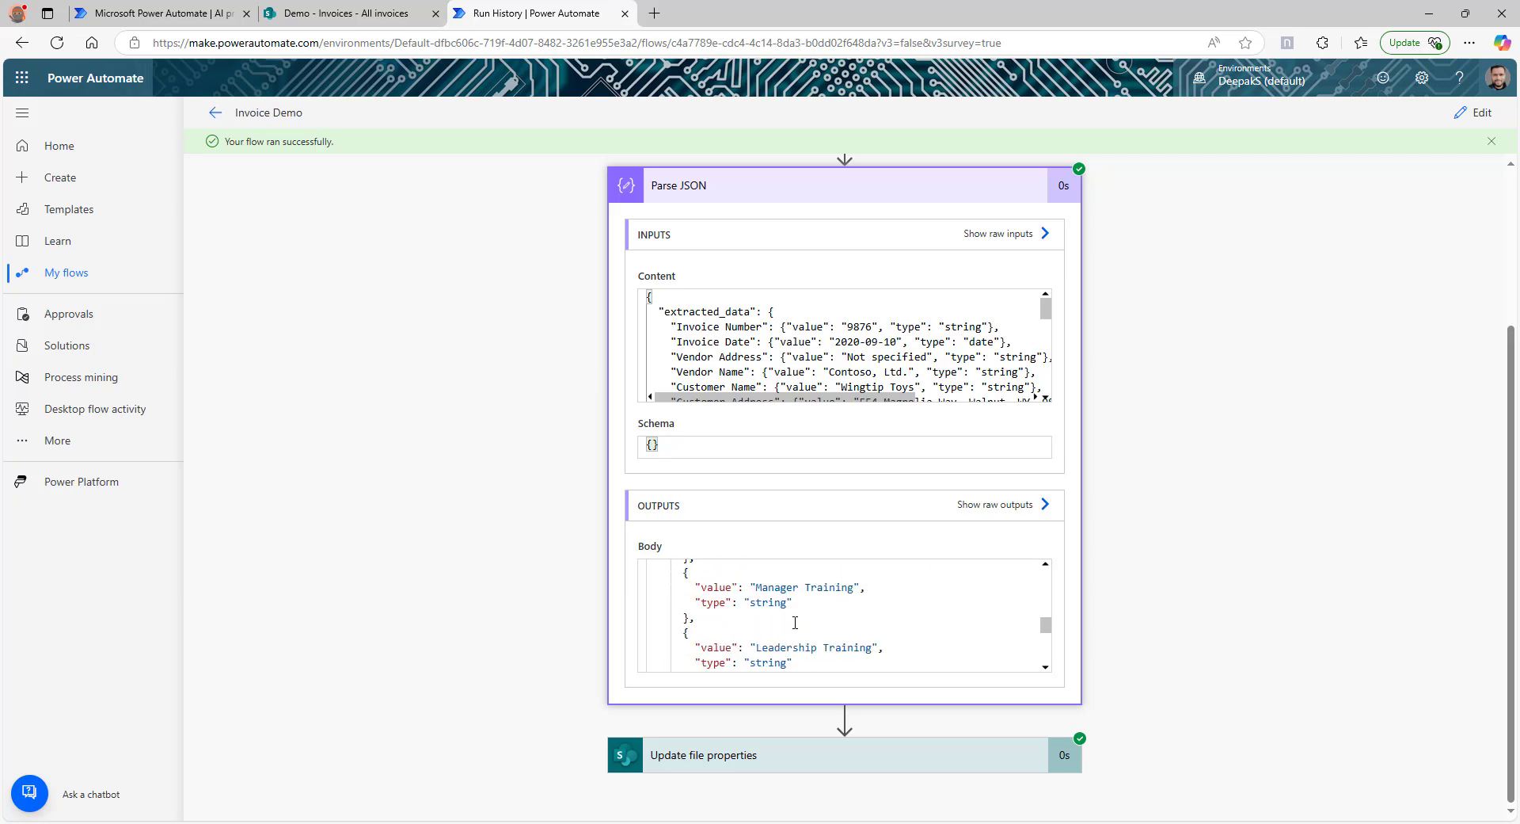
scroll(779, 624, up, 2)
scroll(779, 624, up, 2)
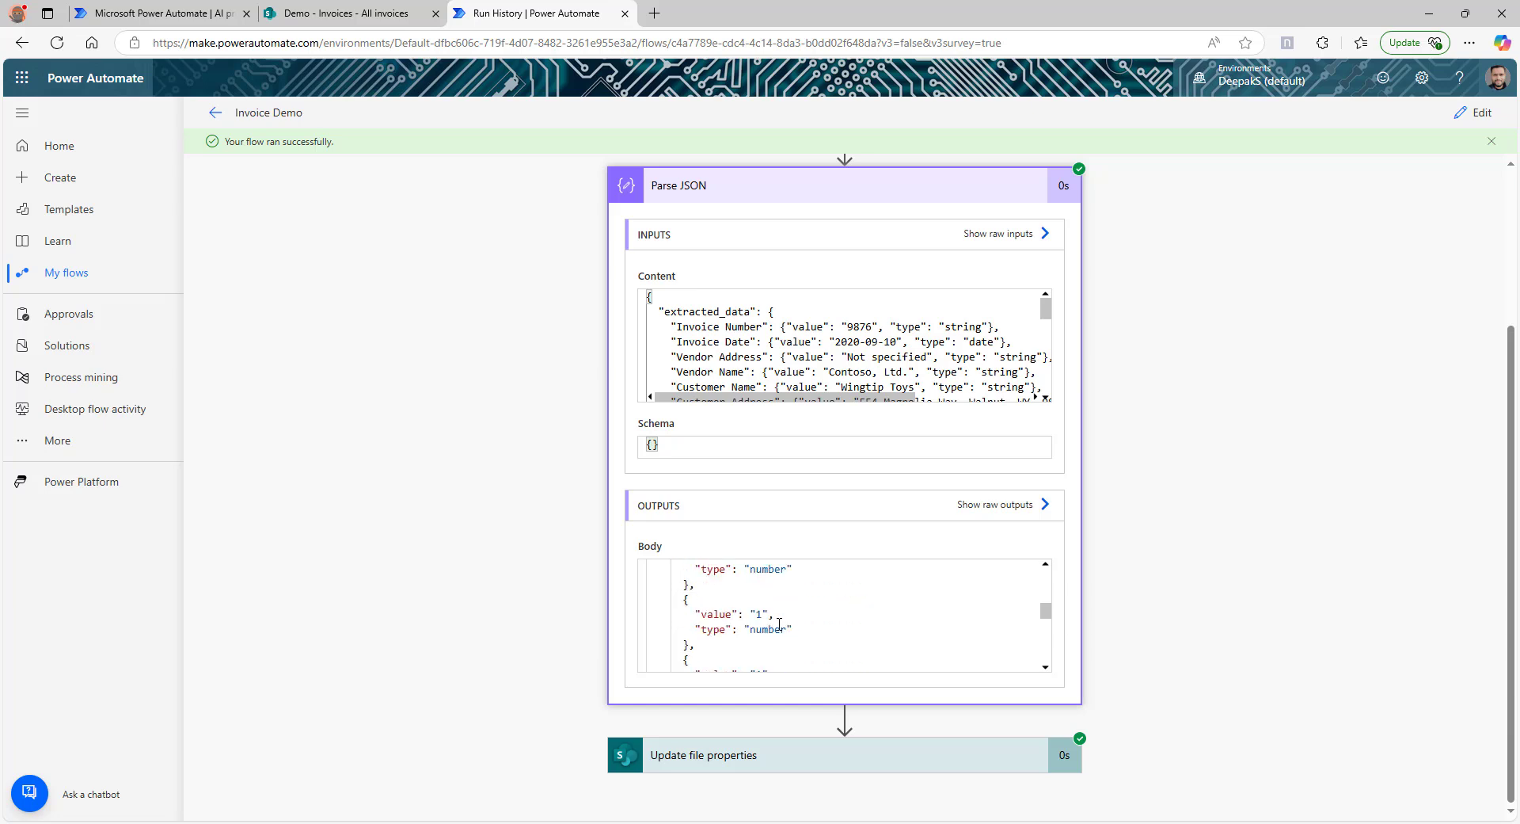
scroll(794, 599, up, 3)
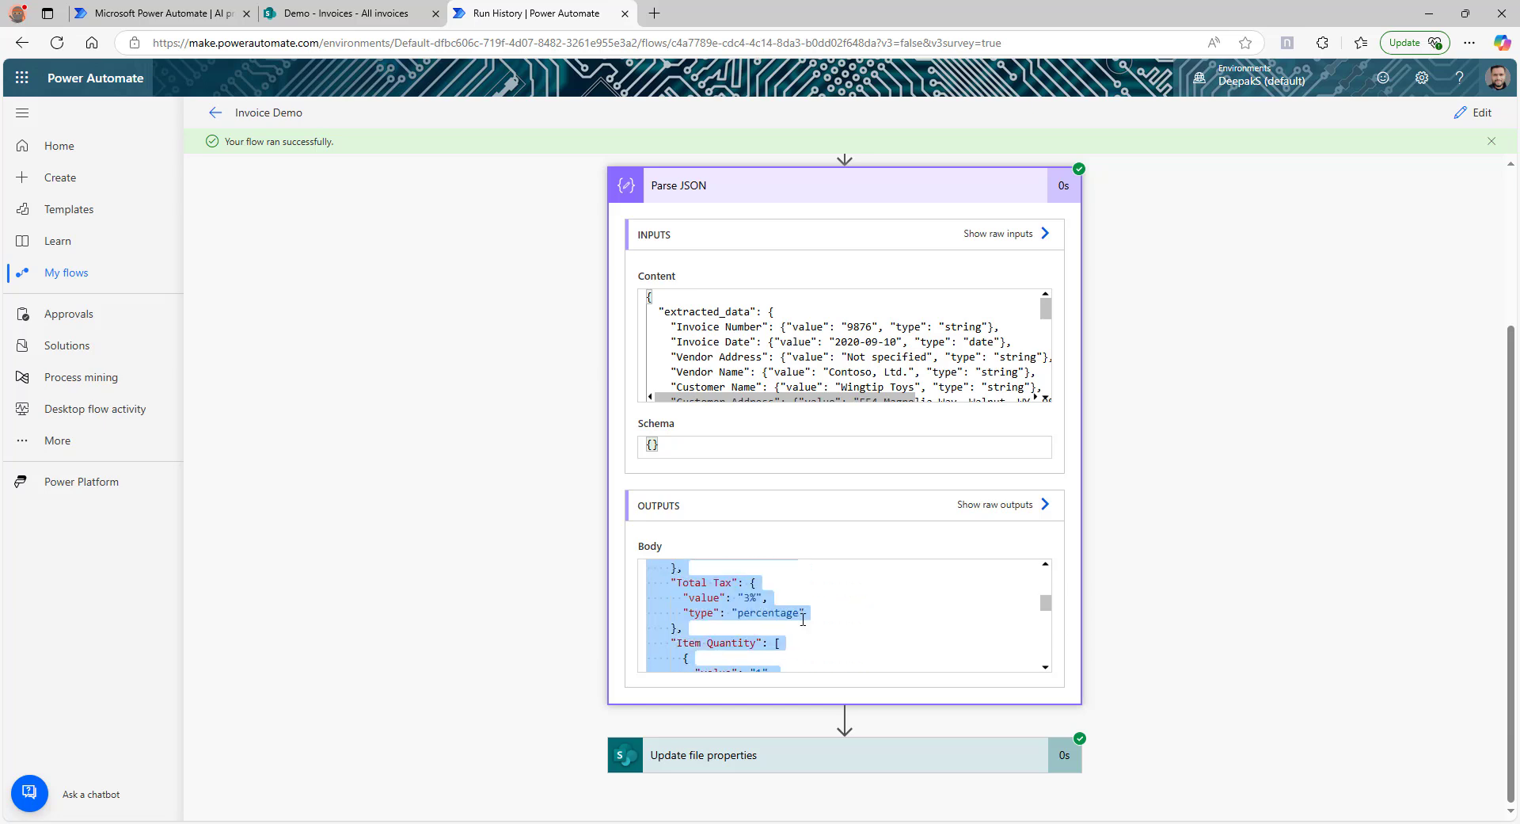
click(806, 622)
scroll(832, 611, up, 1)
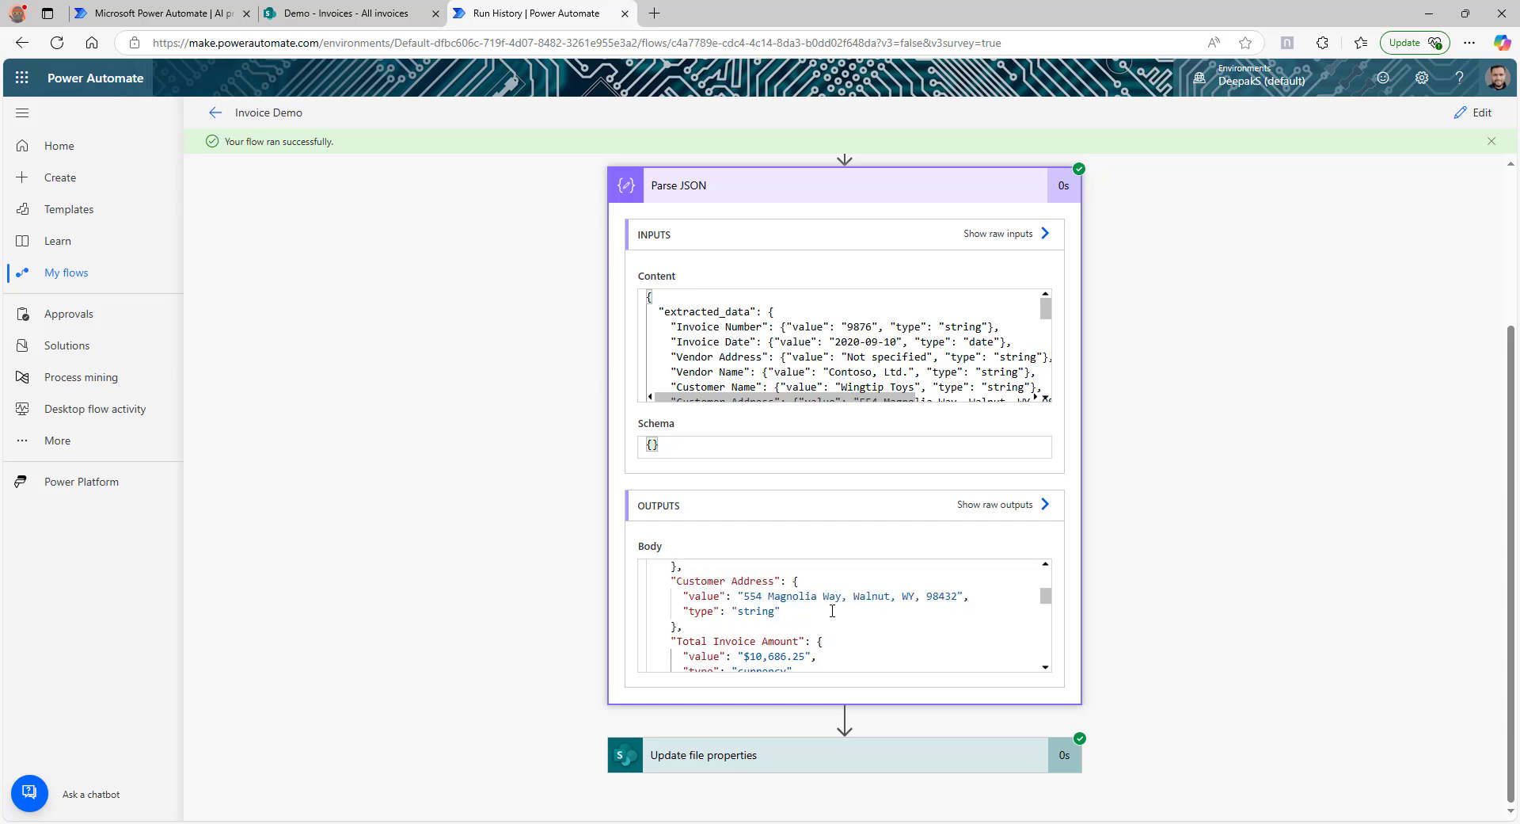
scroll(766, 610, up, 2)
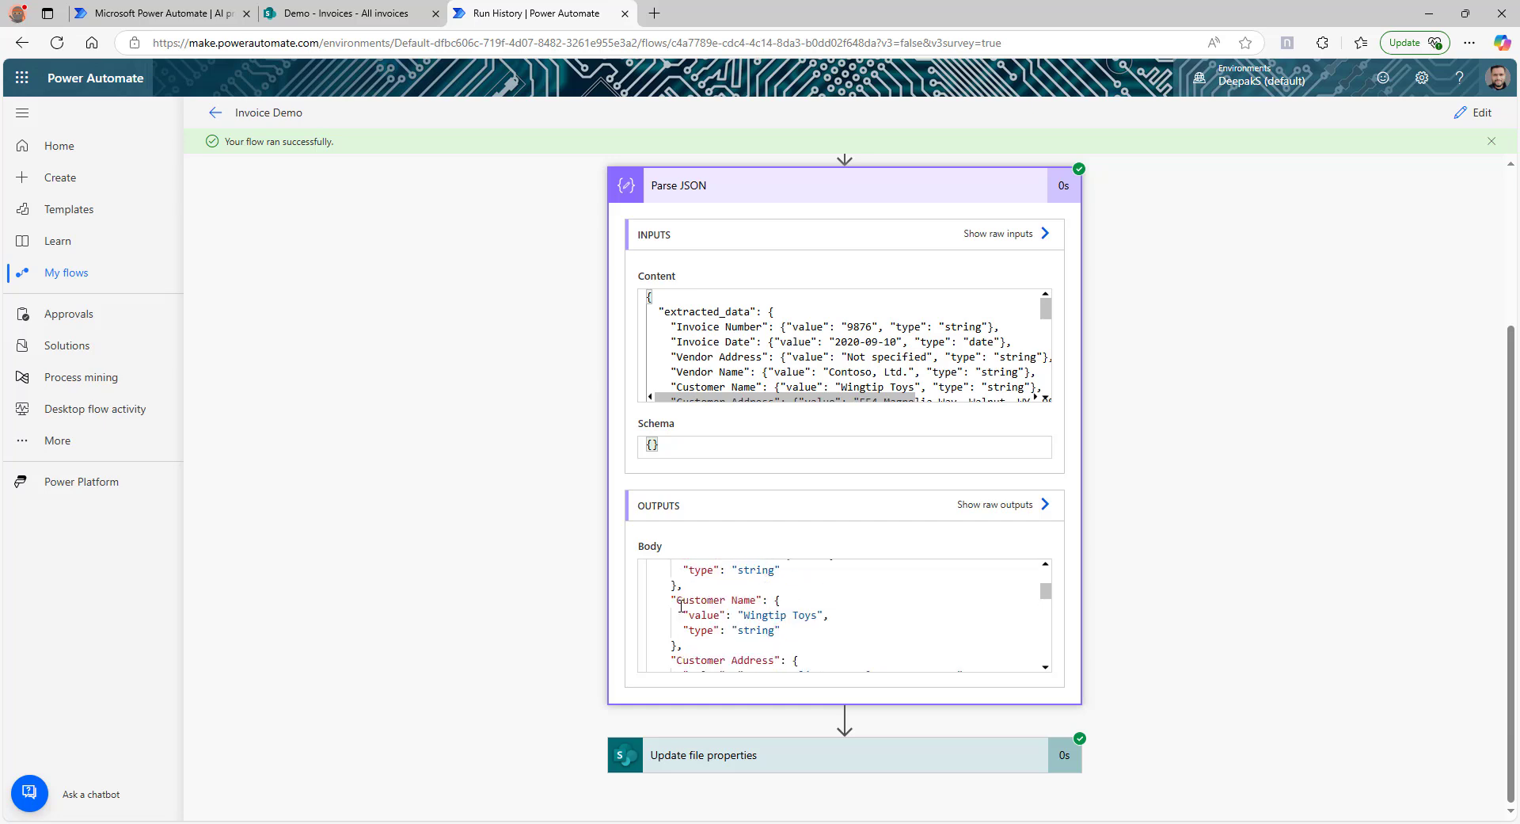
scroll(784, 618, down, 4)
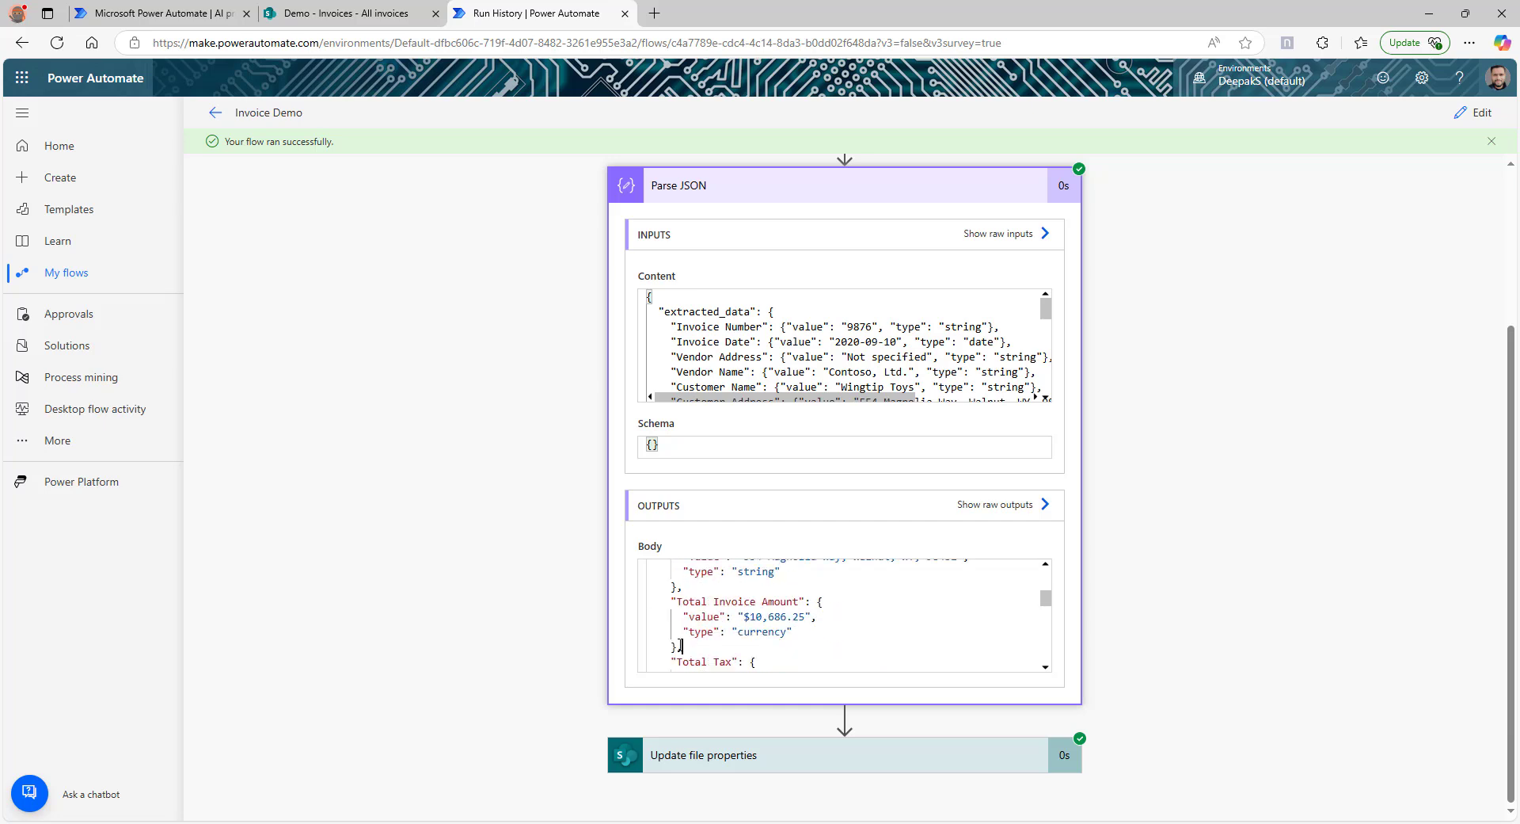
scroll(680, 644, down, 2)
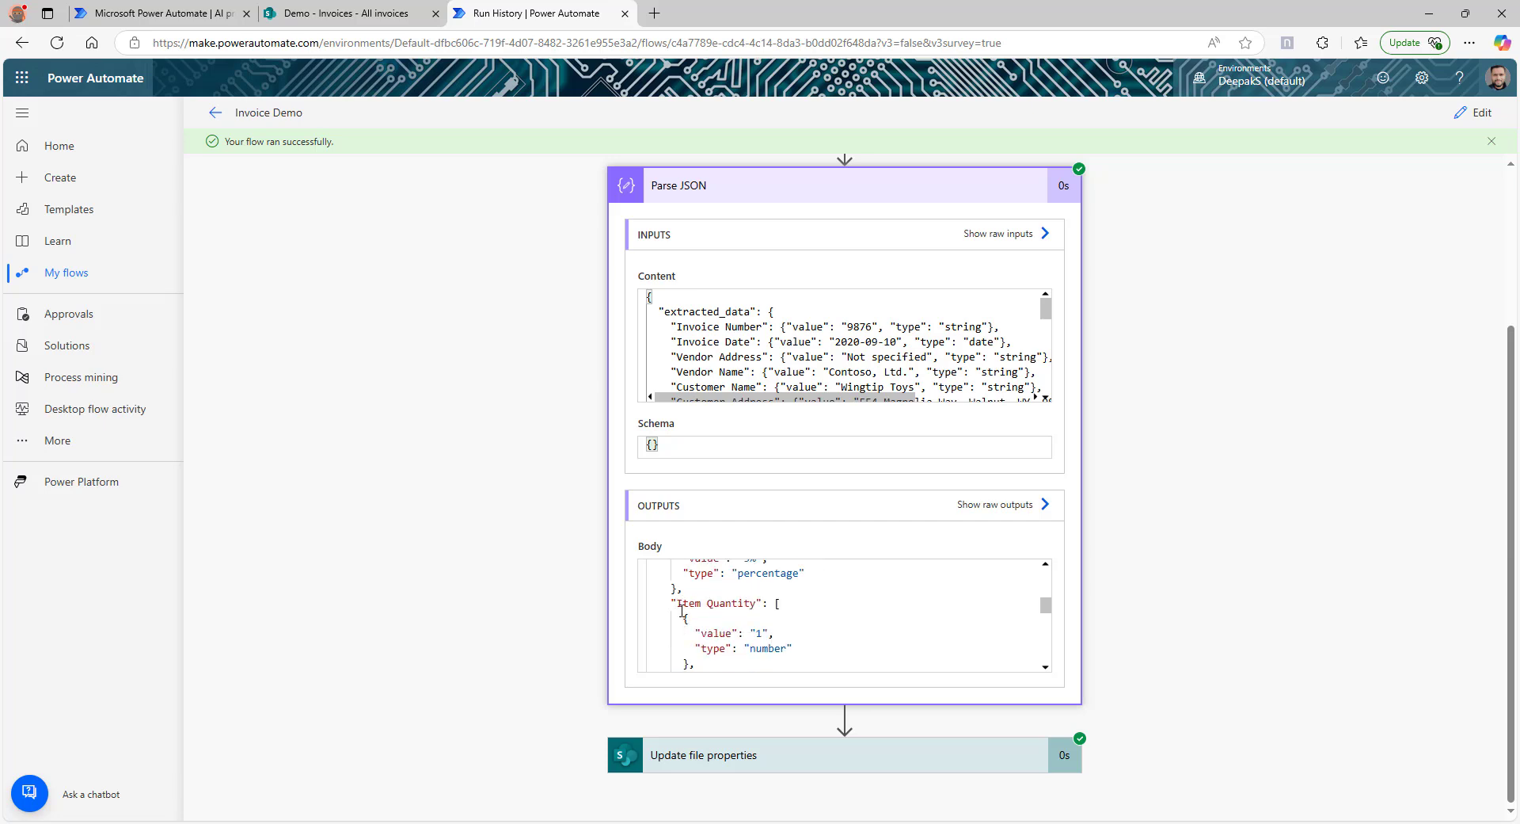
drag(682, 611, 776, 634)
scroll(809, 644, down, 2)
click(710, 626)
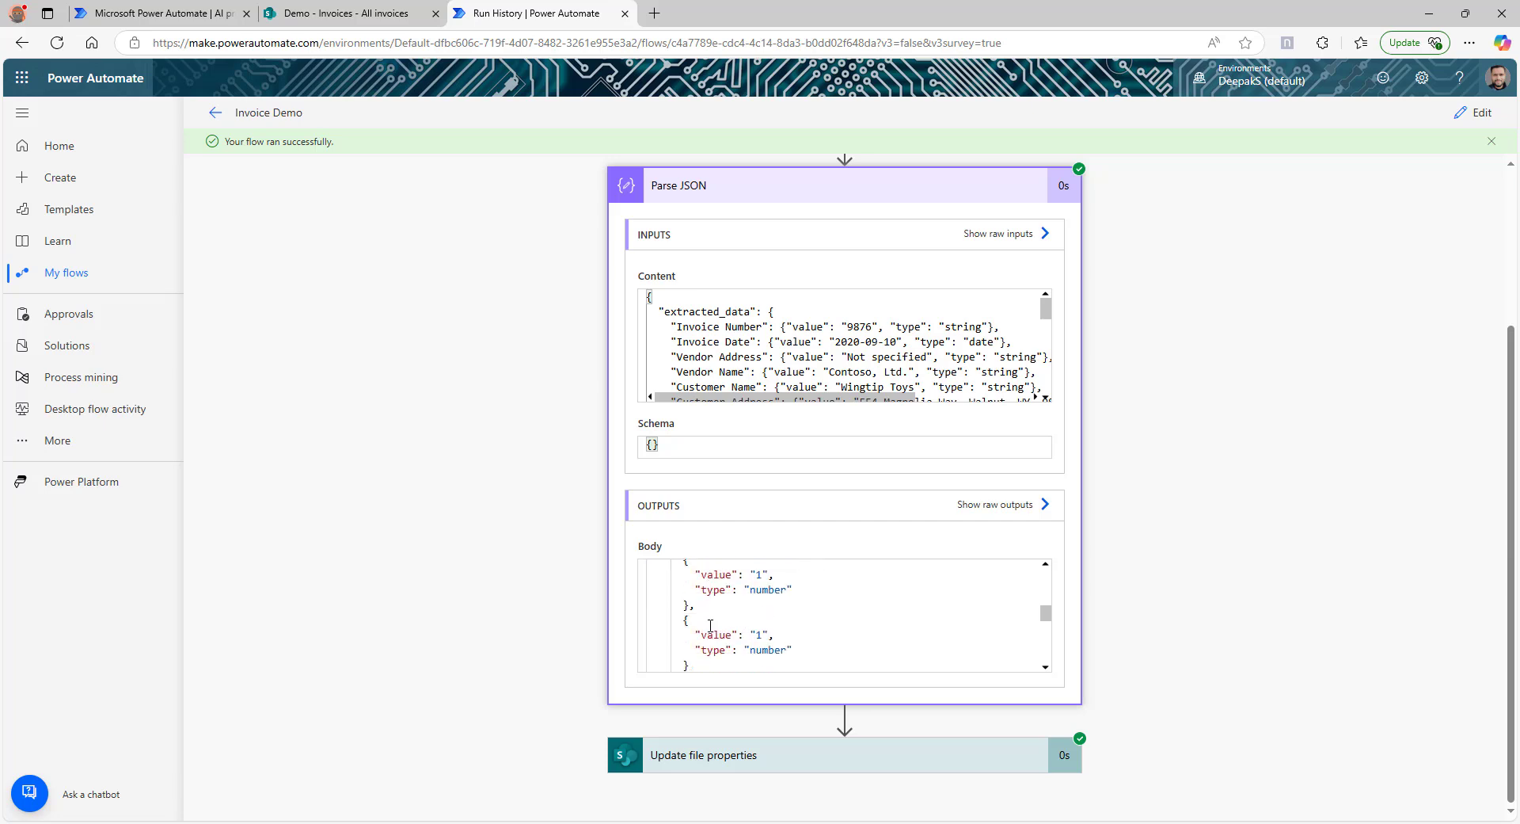
scroll(710, 626, down, 5)
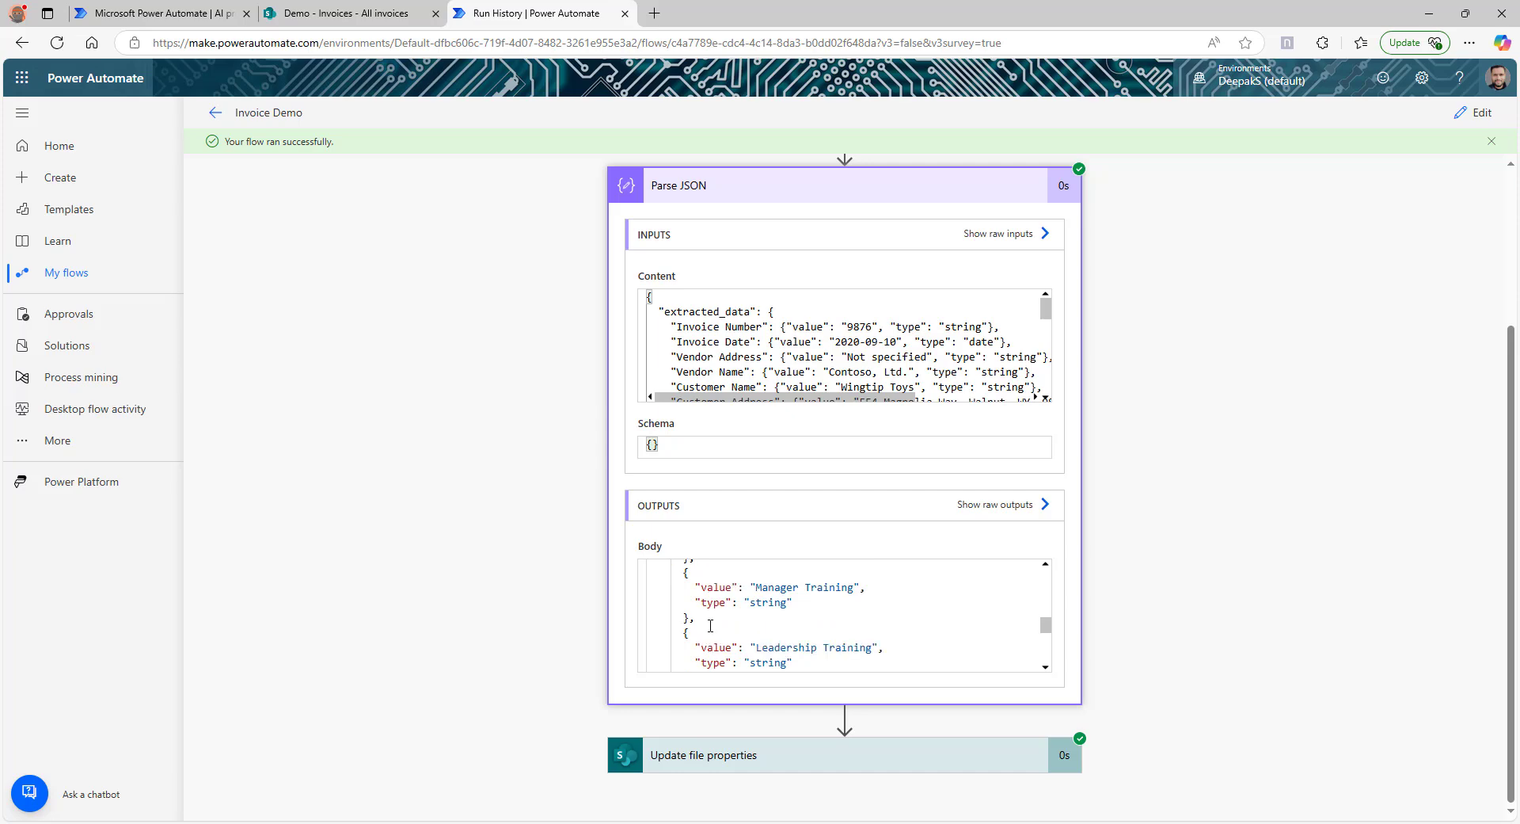
scroll(711, 625, down, 4)
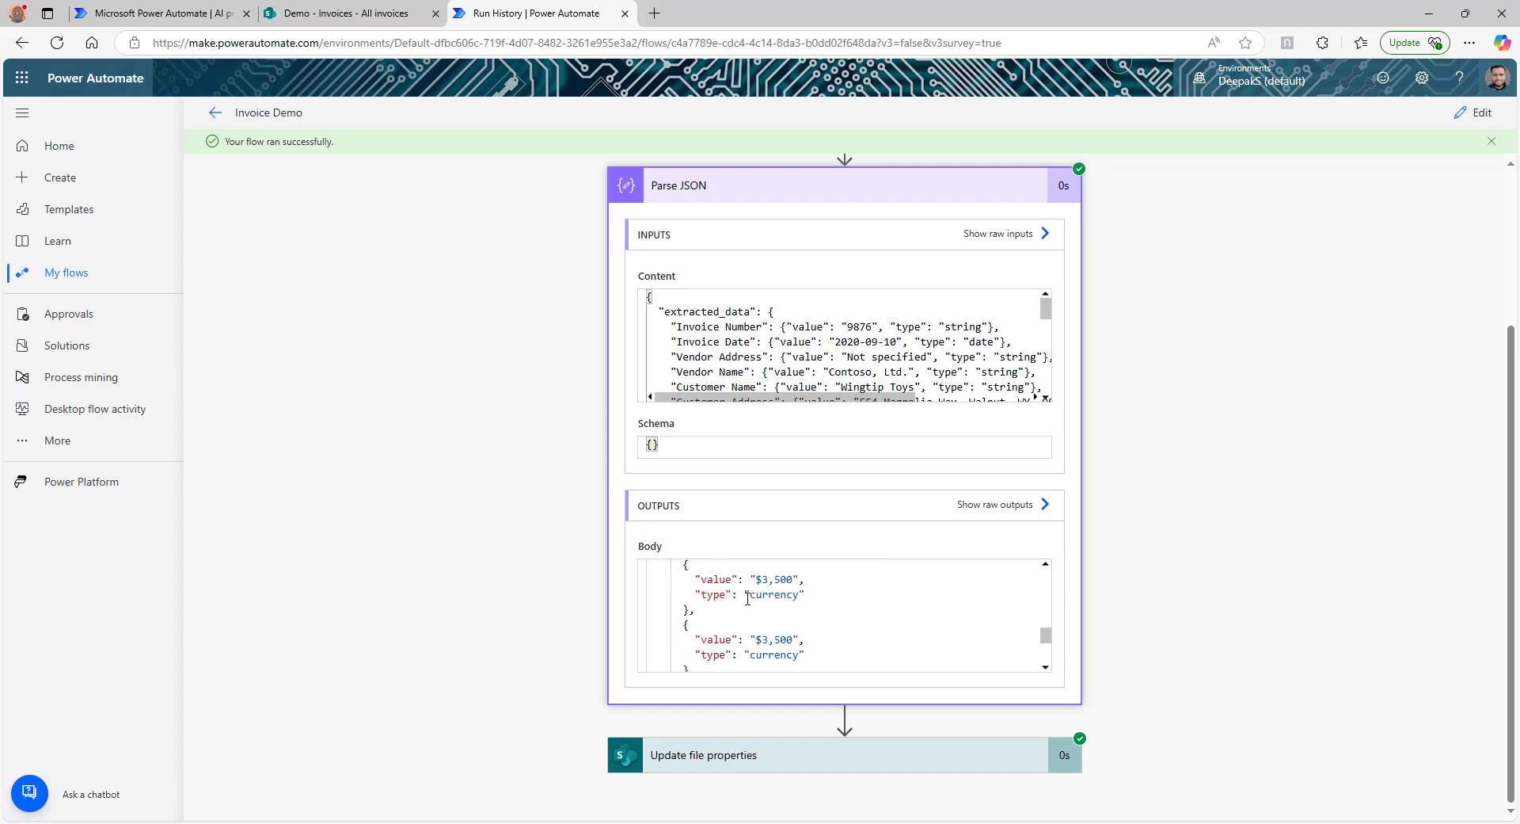
scroll(847, 353, down, 4)
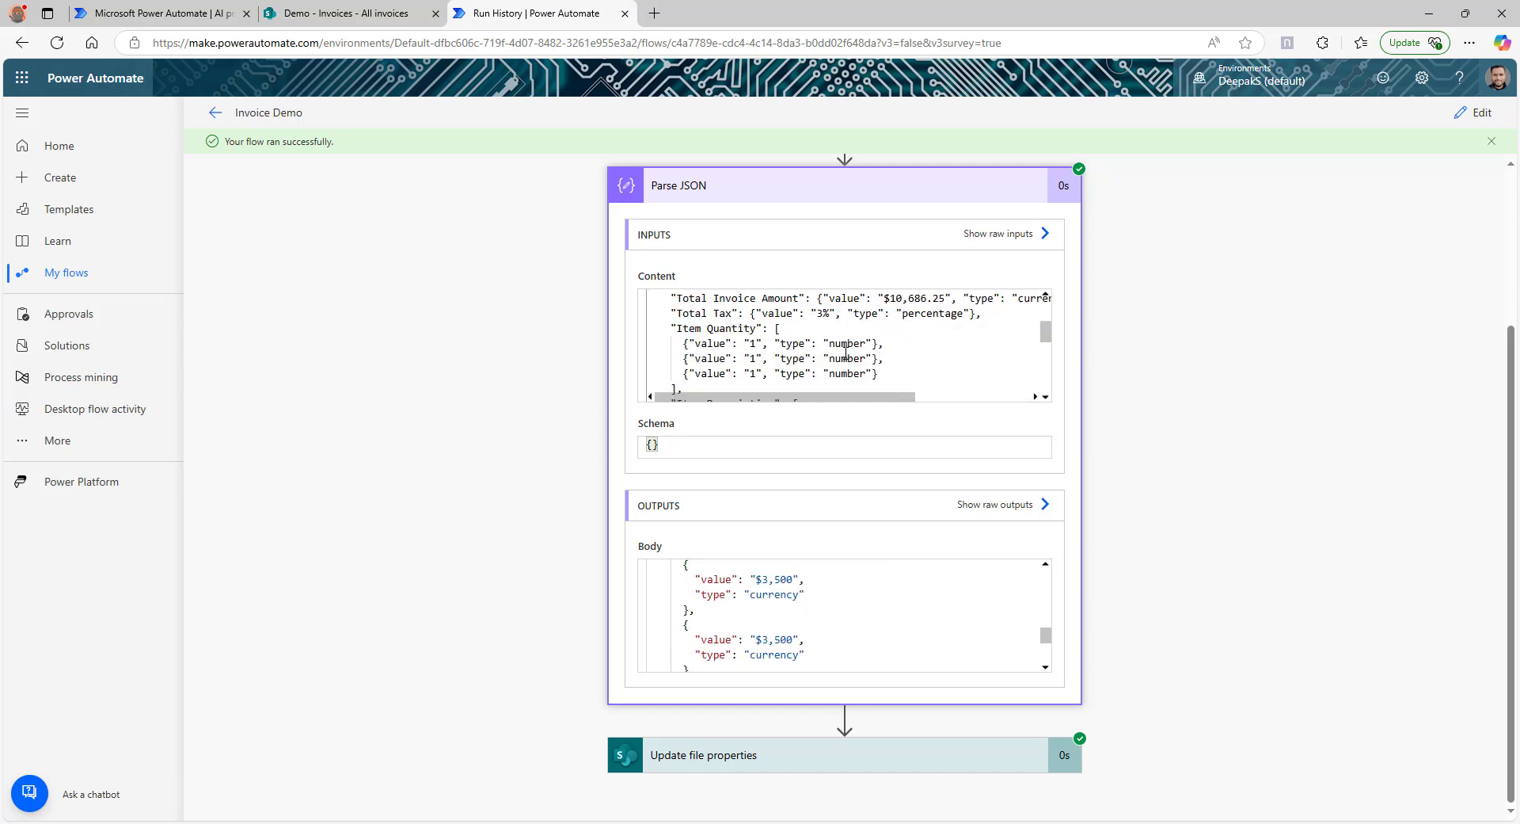
- Open the AI prompt "Extract information from Invoice Demo" and review its instruction about combining multiple item fields as nested output
drag(677, 328, 834, 373)
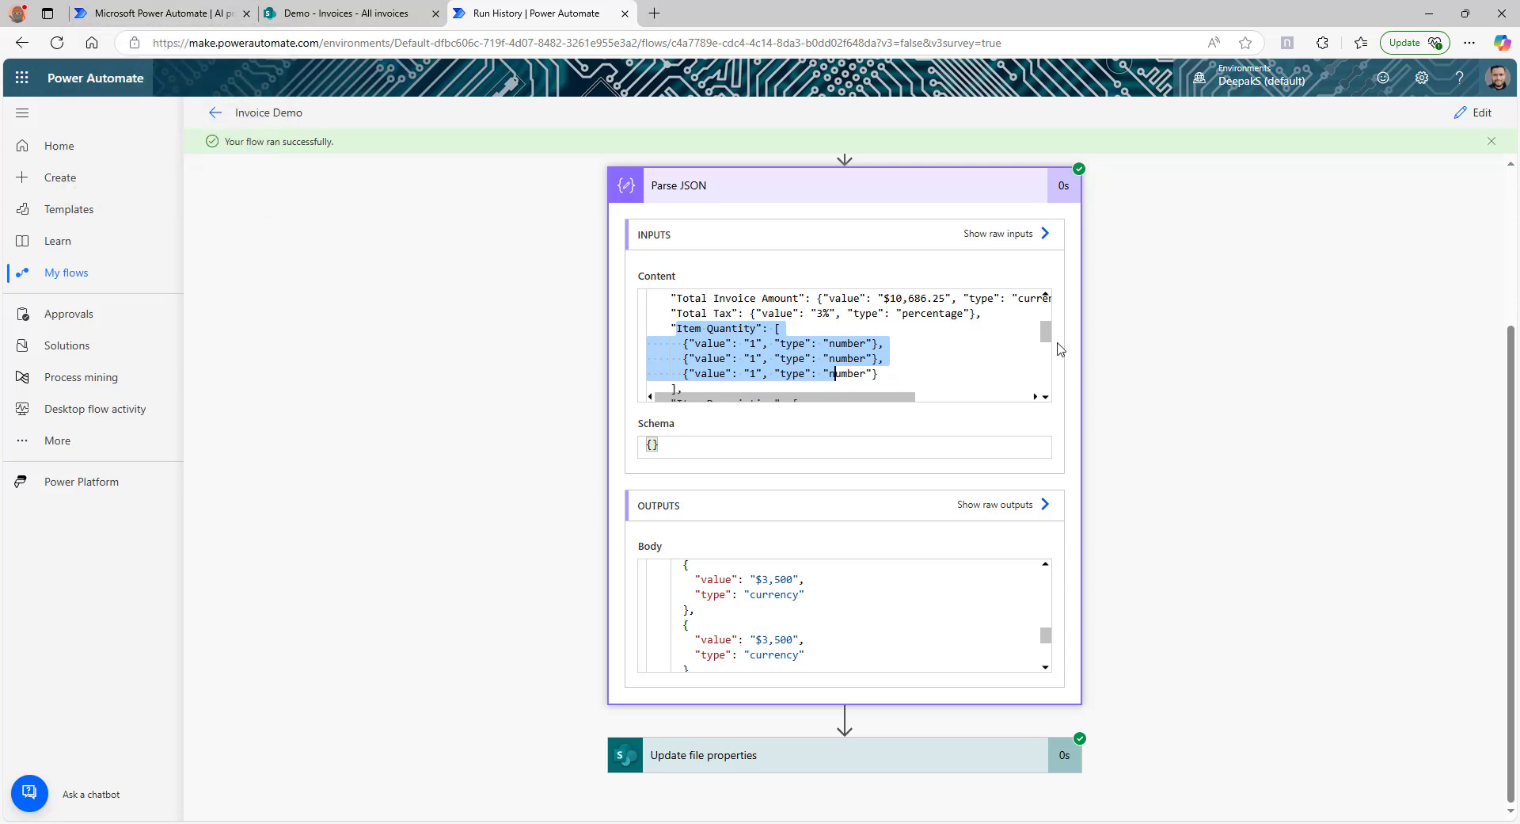
click(140, 18)
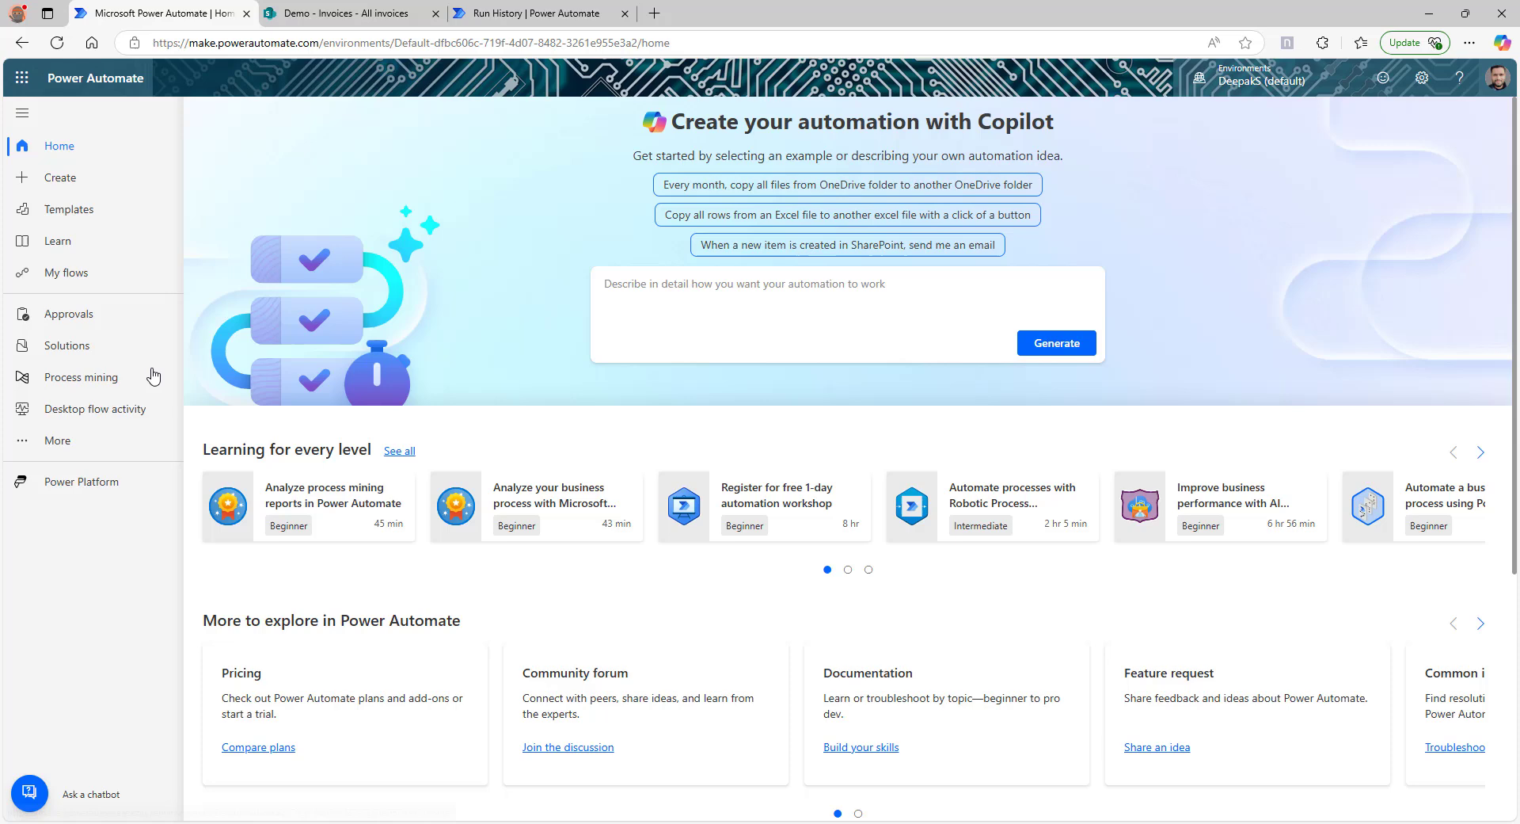
click(57, 444)
click(278, 530)
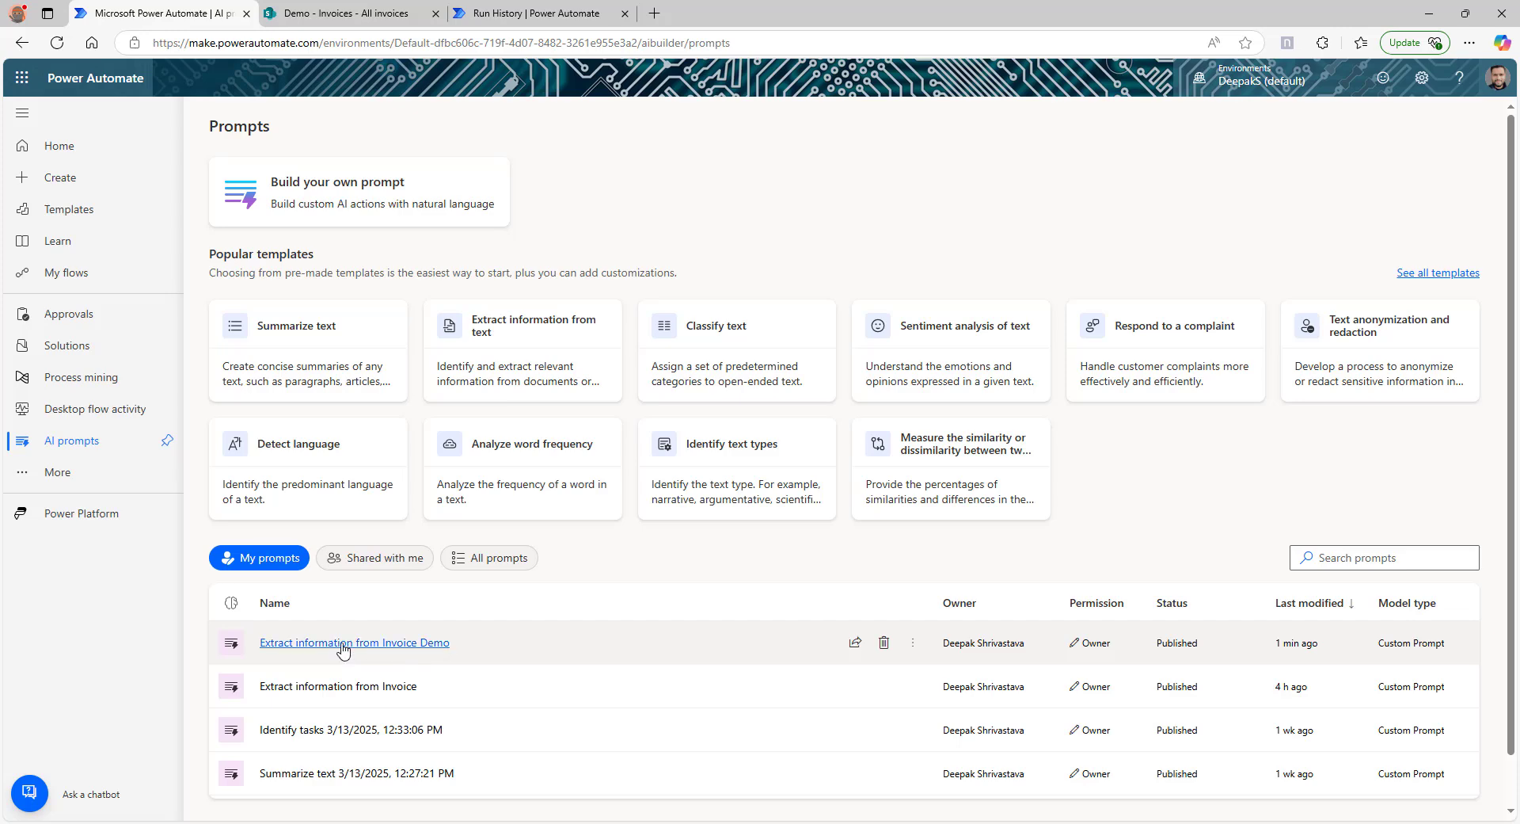
click(343, 643)
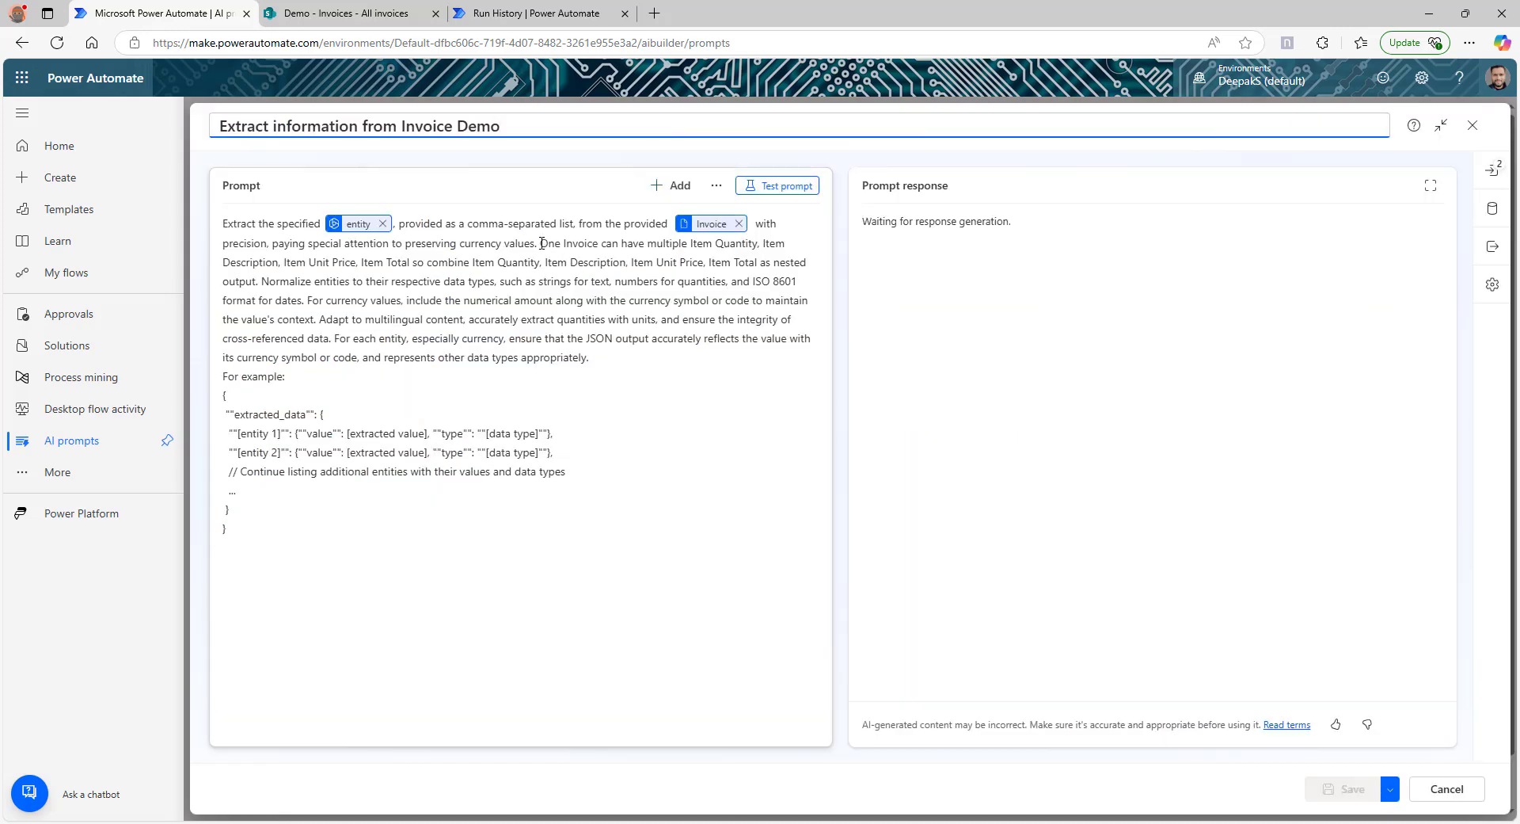
drag(542, 243, 425, 262)
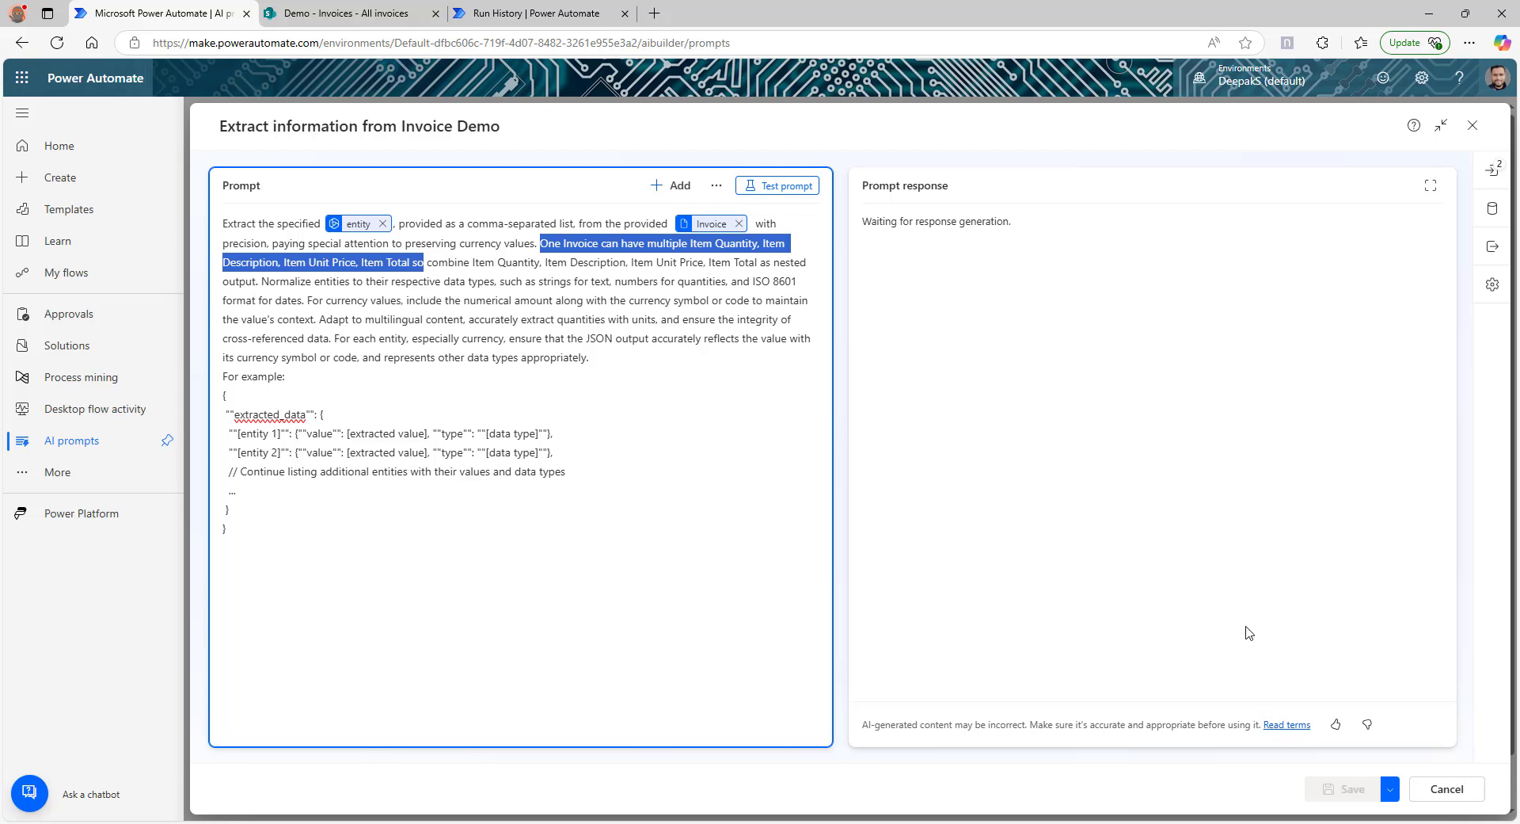
- Test the prompt with Invoice-6.pdf as sample data for the Invoice input and review the item entries in the response
click(773, 189)
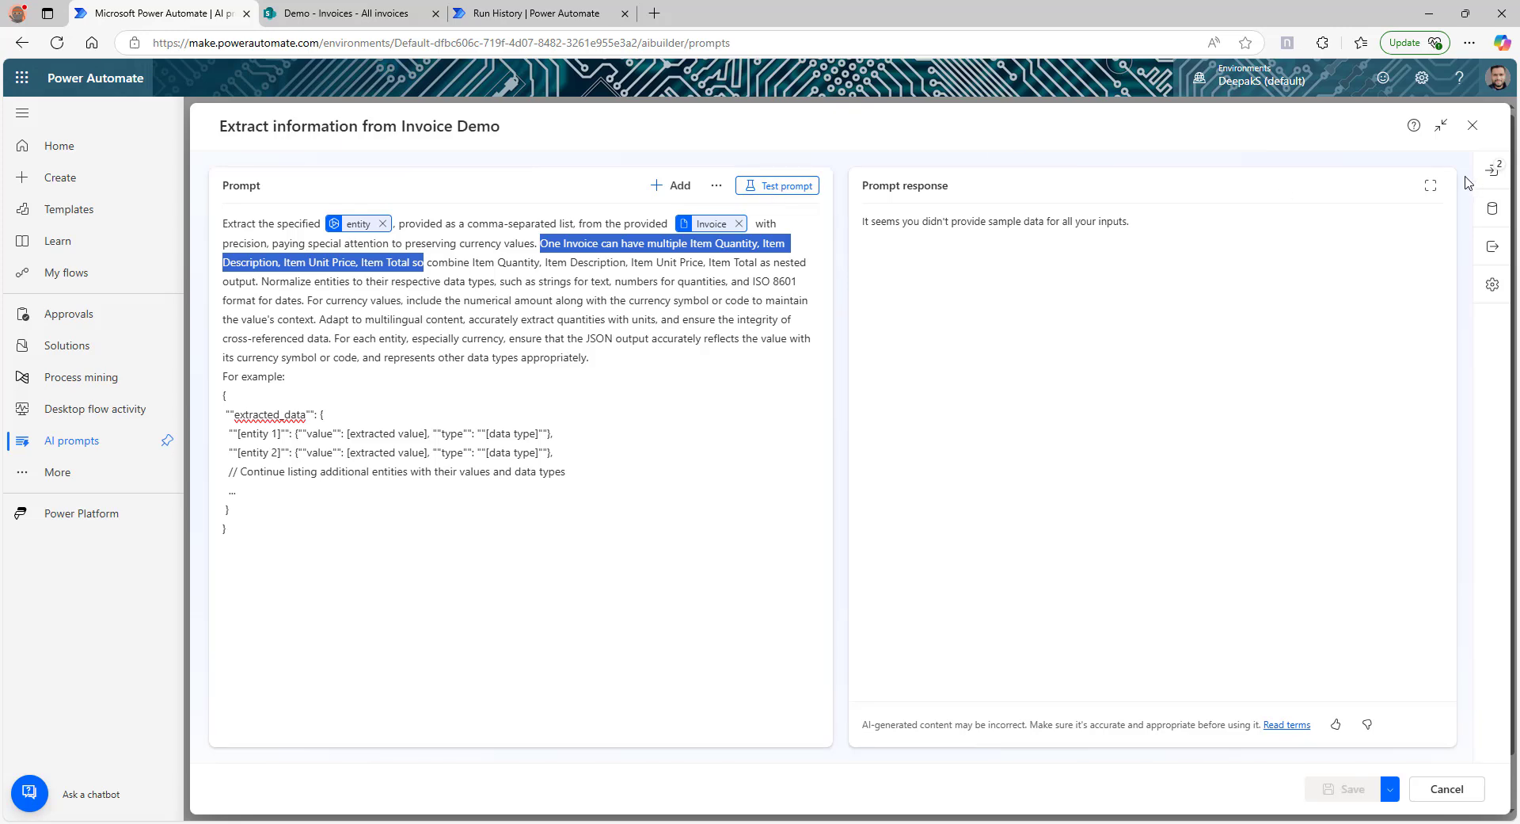
click(1492, 170)
click(1238, 548)
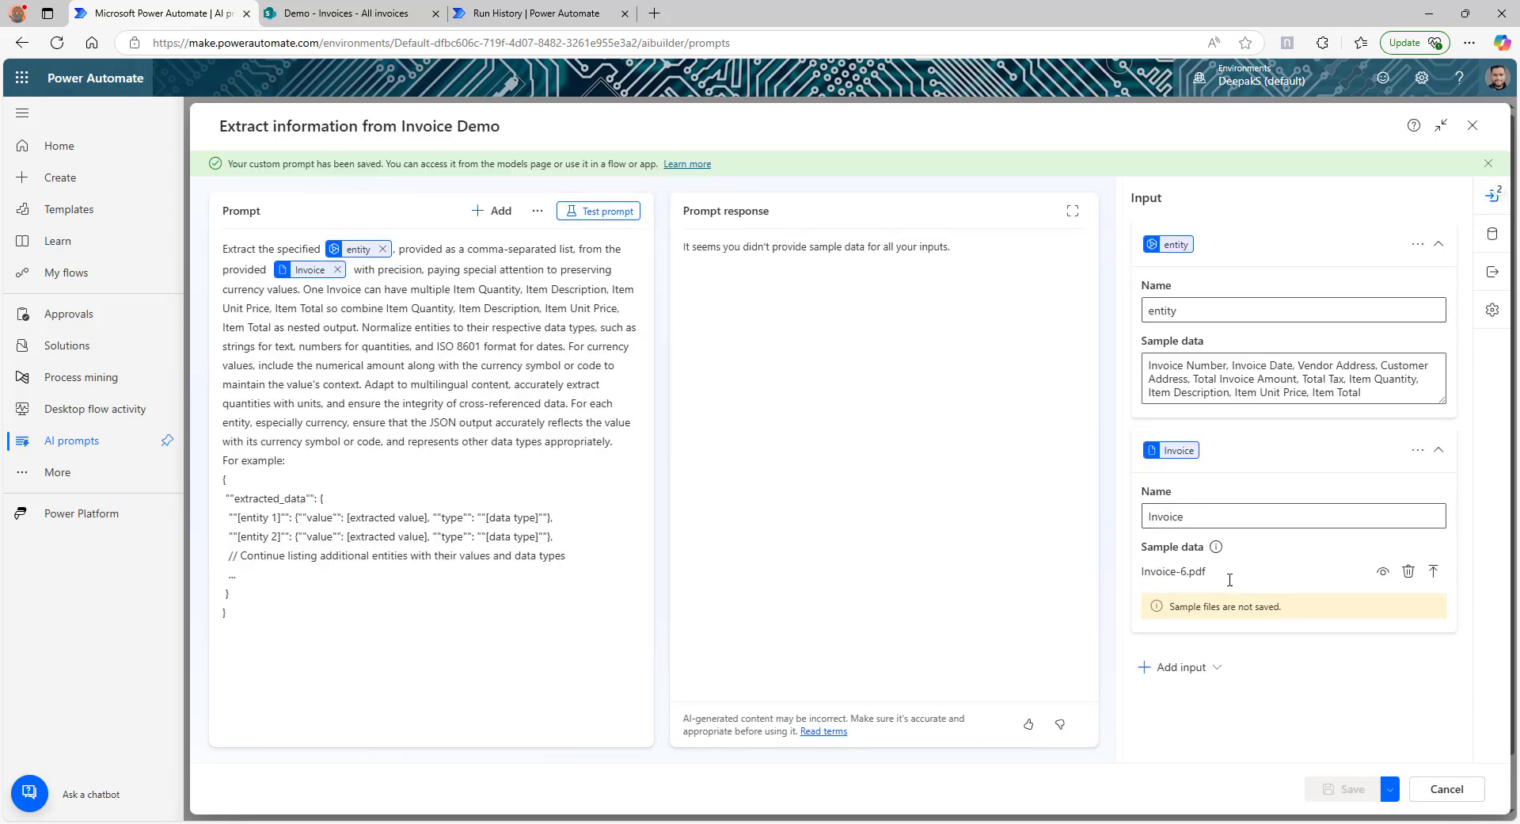
click(588, 211)
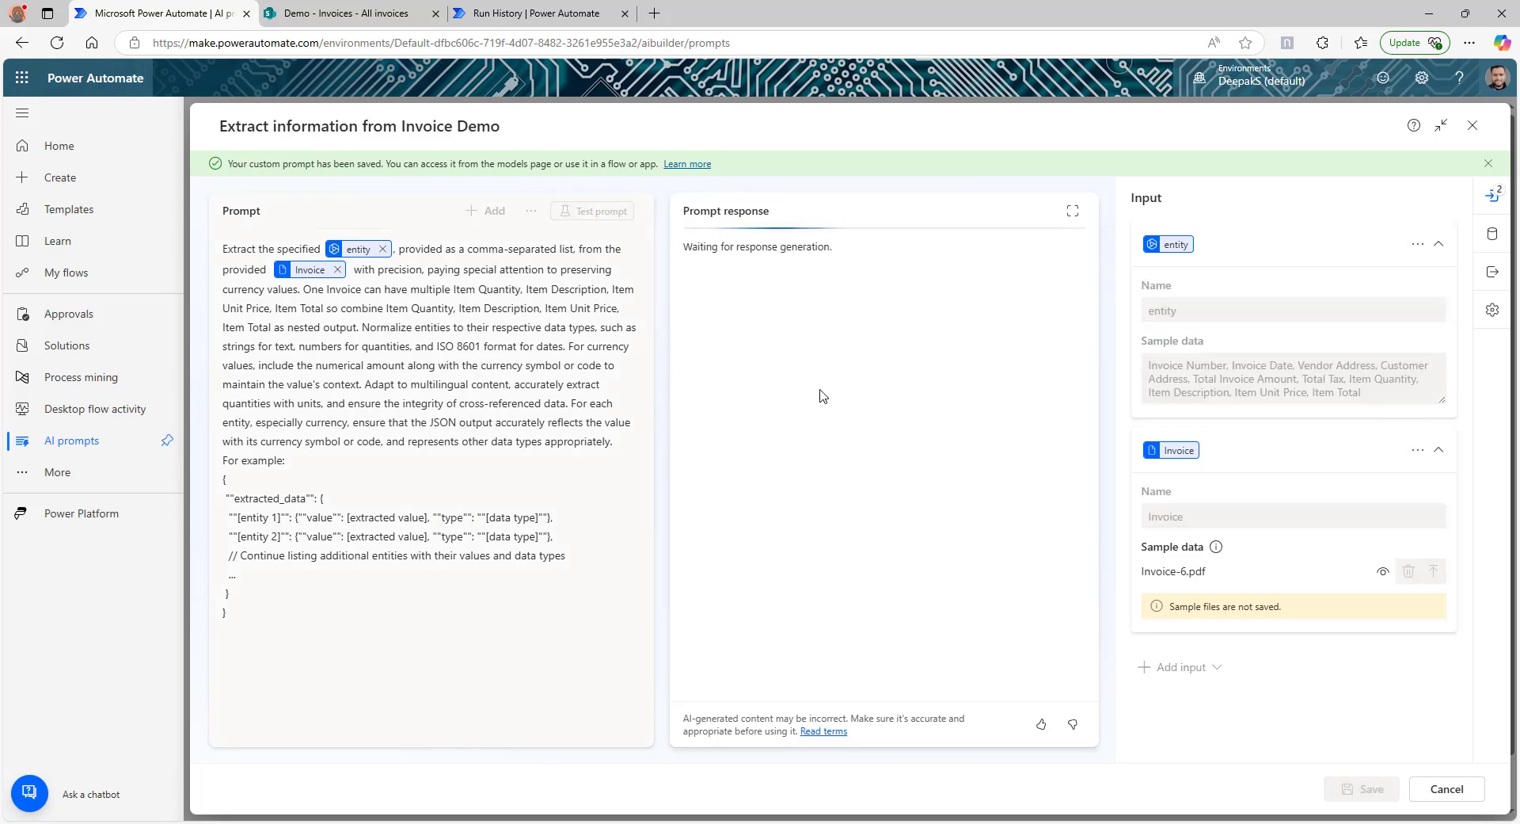
drag(706, 389, 704, 492)
click(708, 393)
click(711, 516)
drag(746, 542, 811, 604)
click(810, 603)
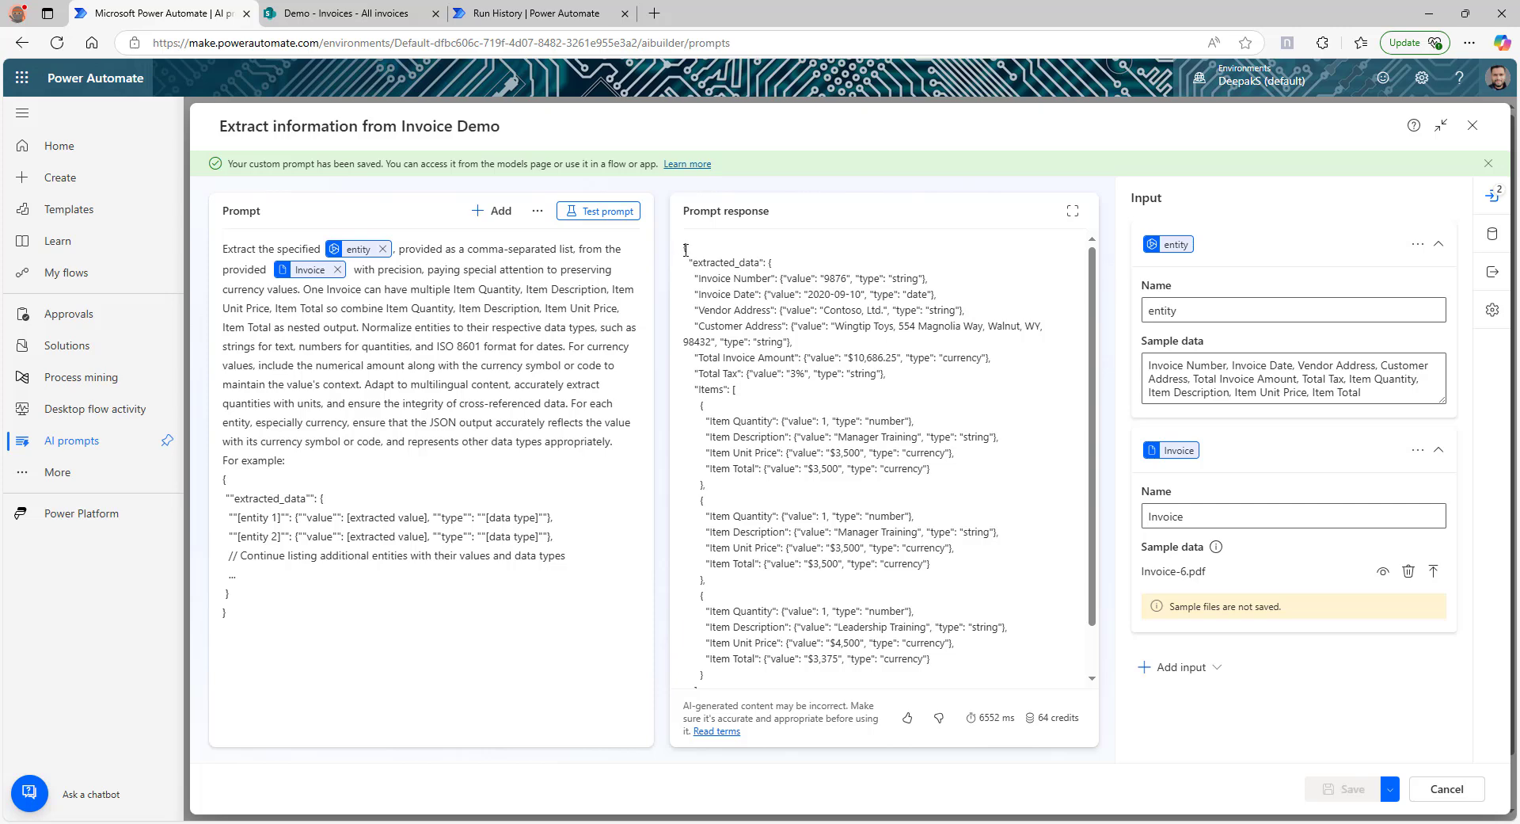
- Replace the example JSON at the end of the prompt with the full JSON copied from the prompt response, and save the prompt
drag(686, 250, 925, 683)
key(ctrl+c)
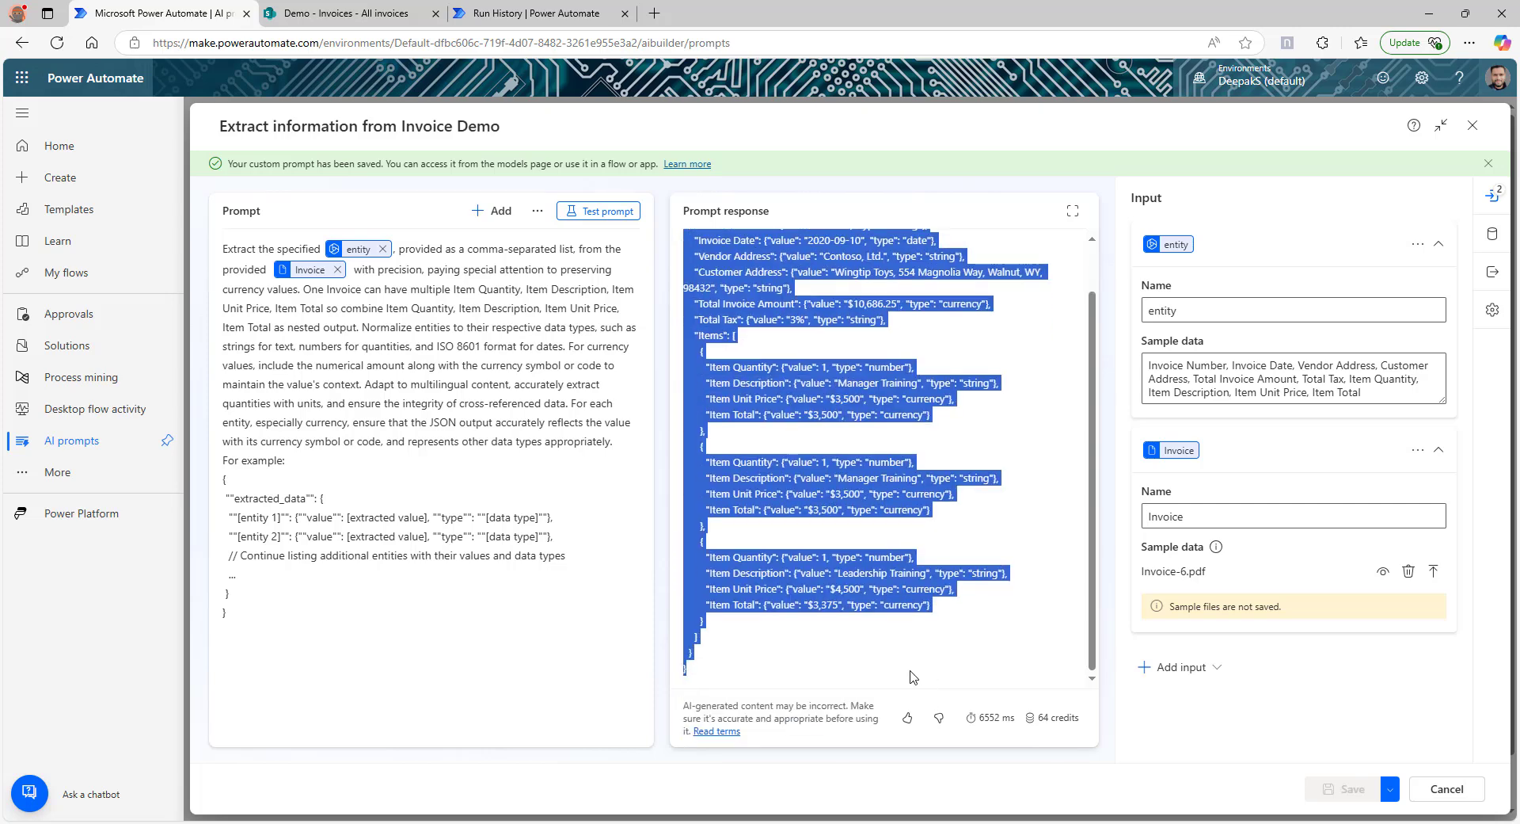
click(279, 609)
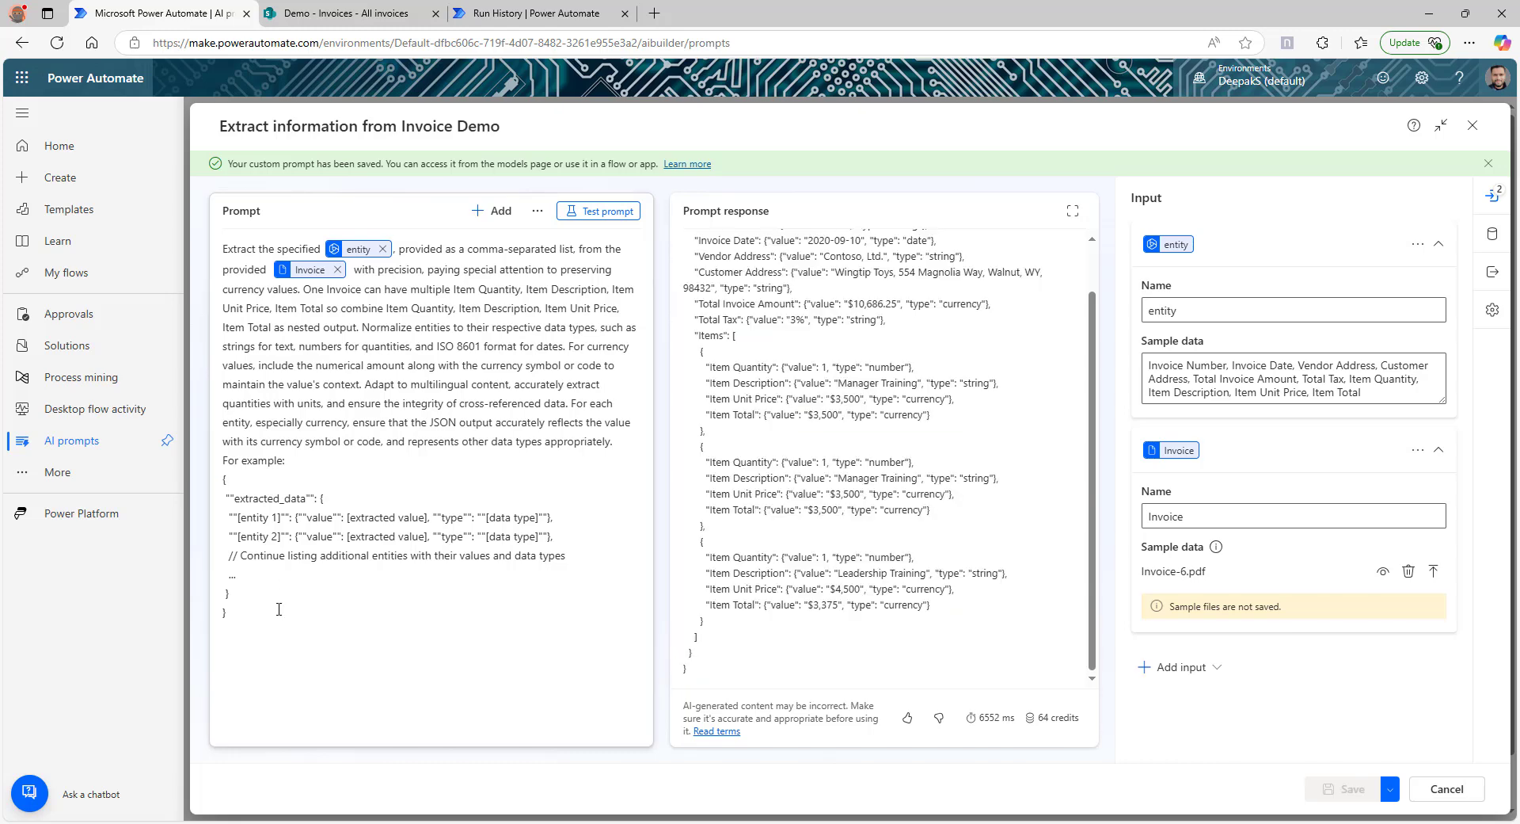
key(shift+Up)
key(shift+Up)
key(shift+Up)
key(shift+Up)
key(shift+Up)
key(shift+Up)
key(shift+Up)
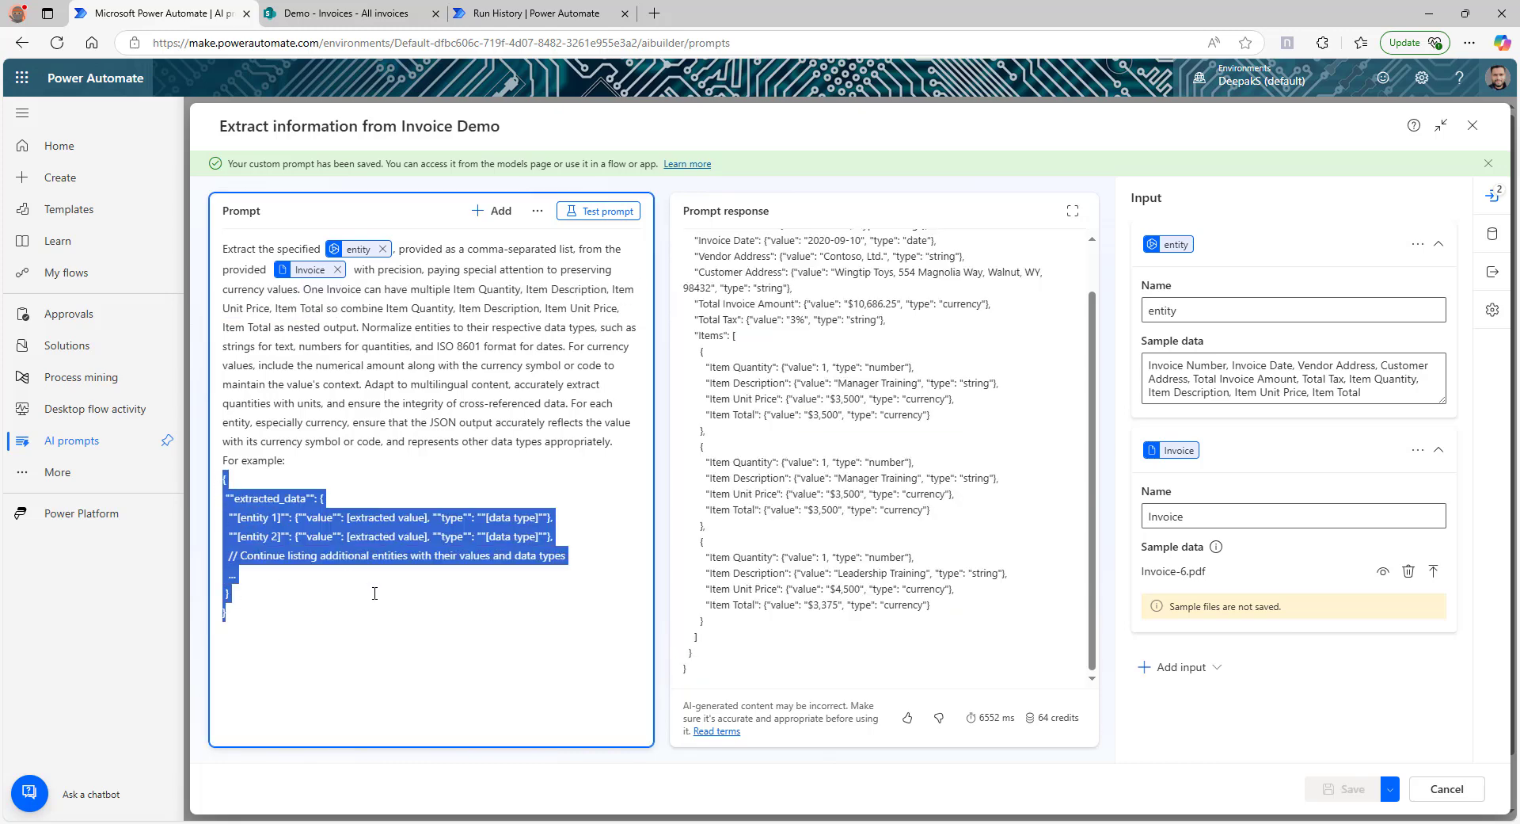
key(ctrl+v)
scroll(365, 564, up, 5)
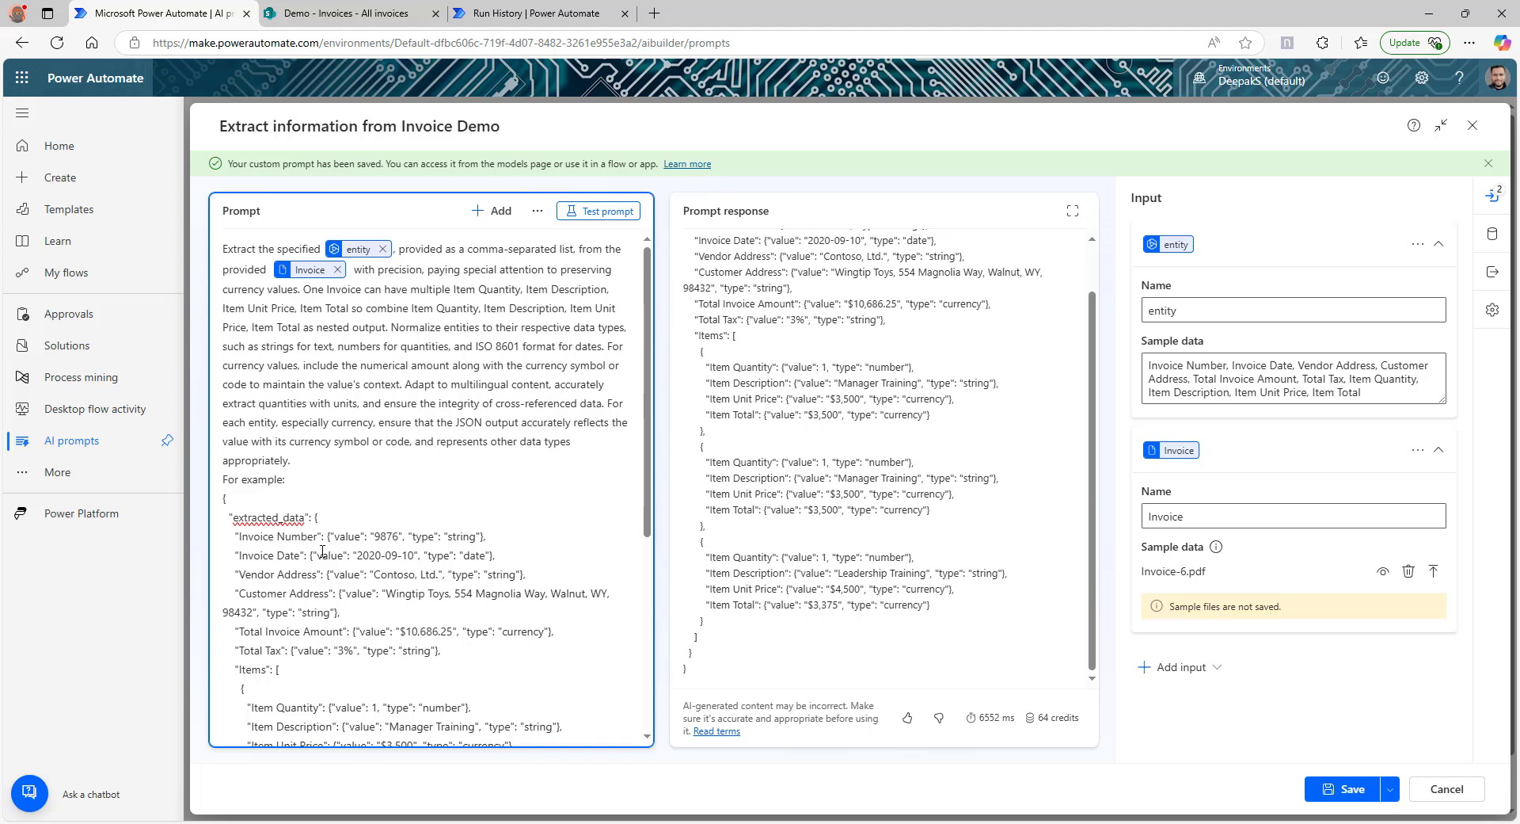
click(1346, 788)
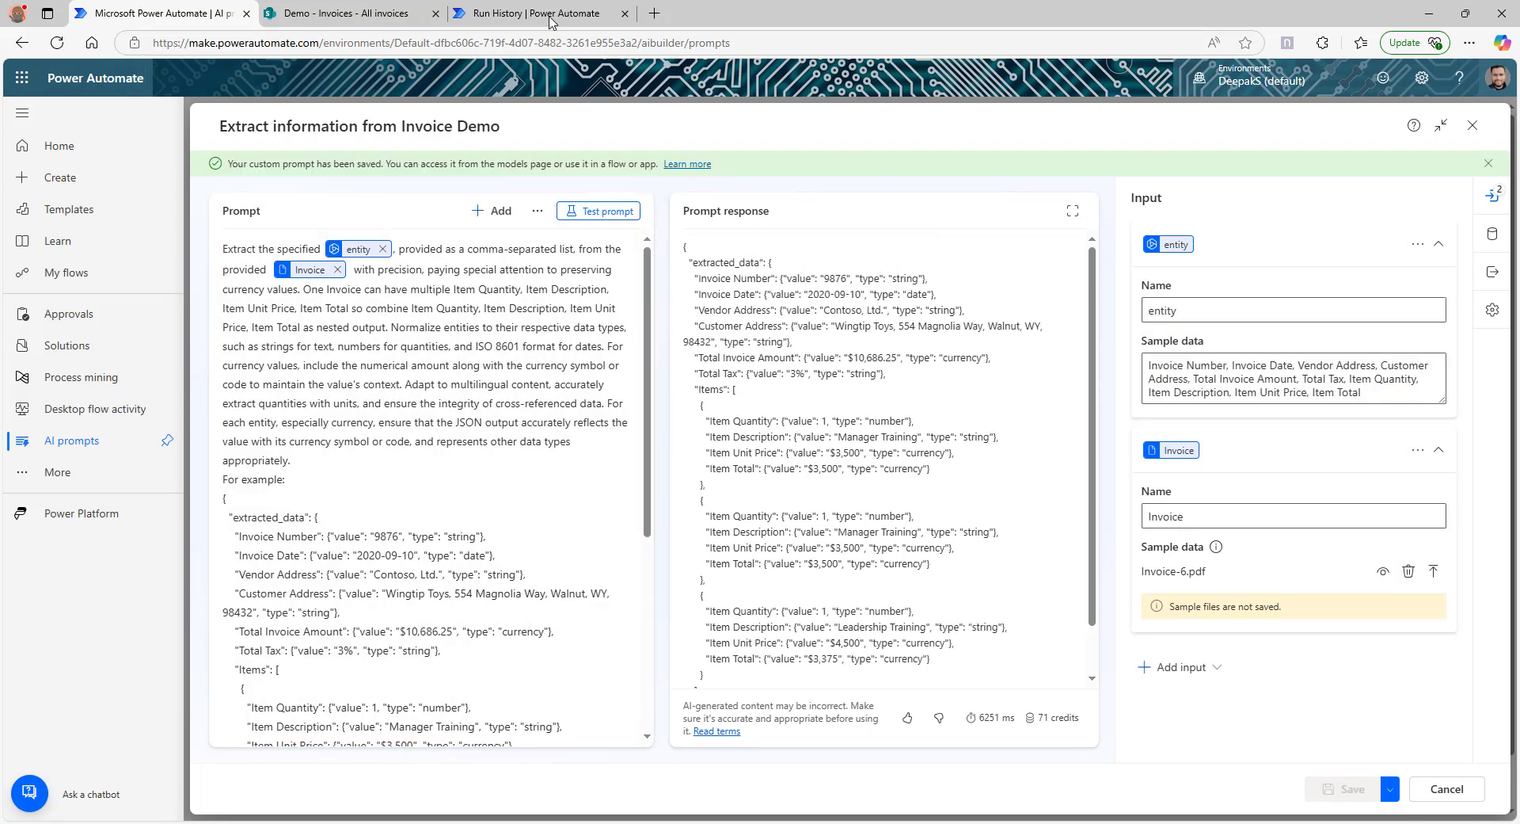
- Return to the Invoice Demo flow, reload it and run another test using the updated prompt
click(531, 13)
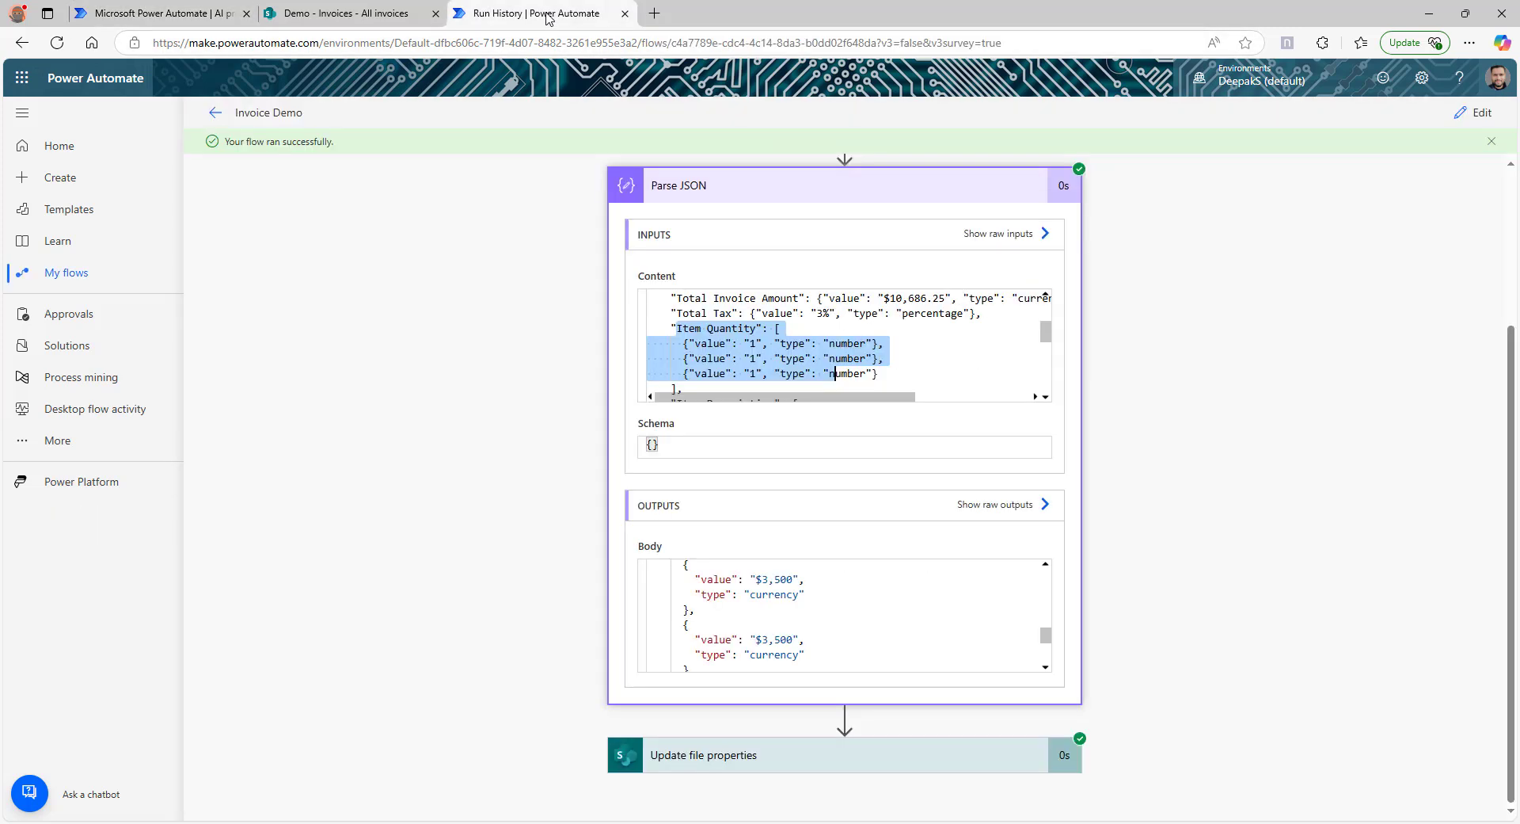
click(57, 43)
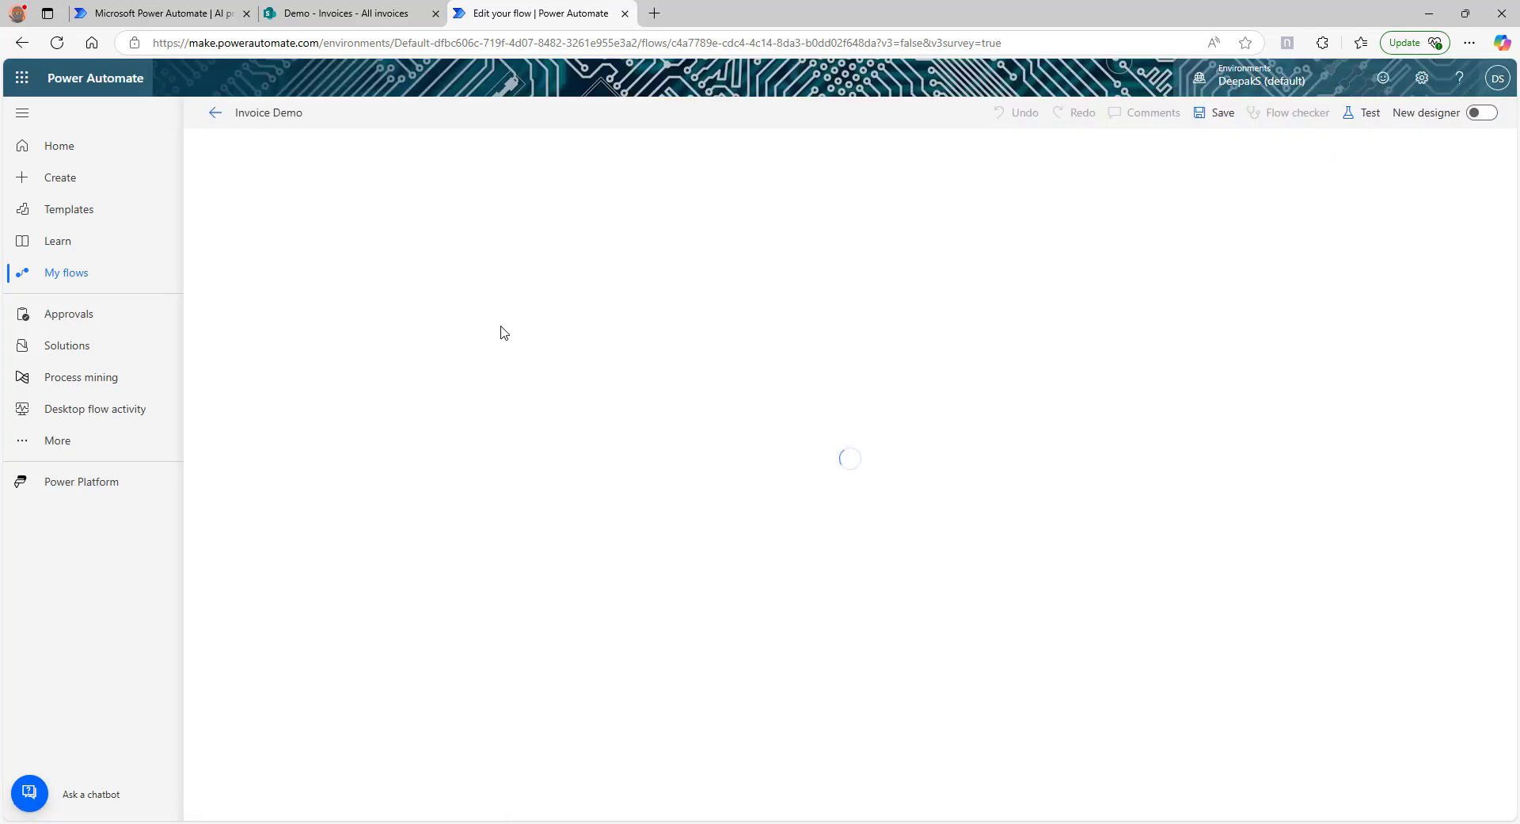
click(1371, 113)
click(1220, 195)
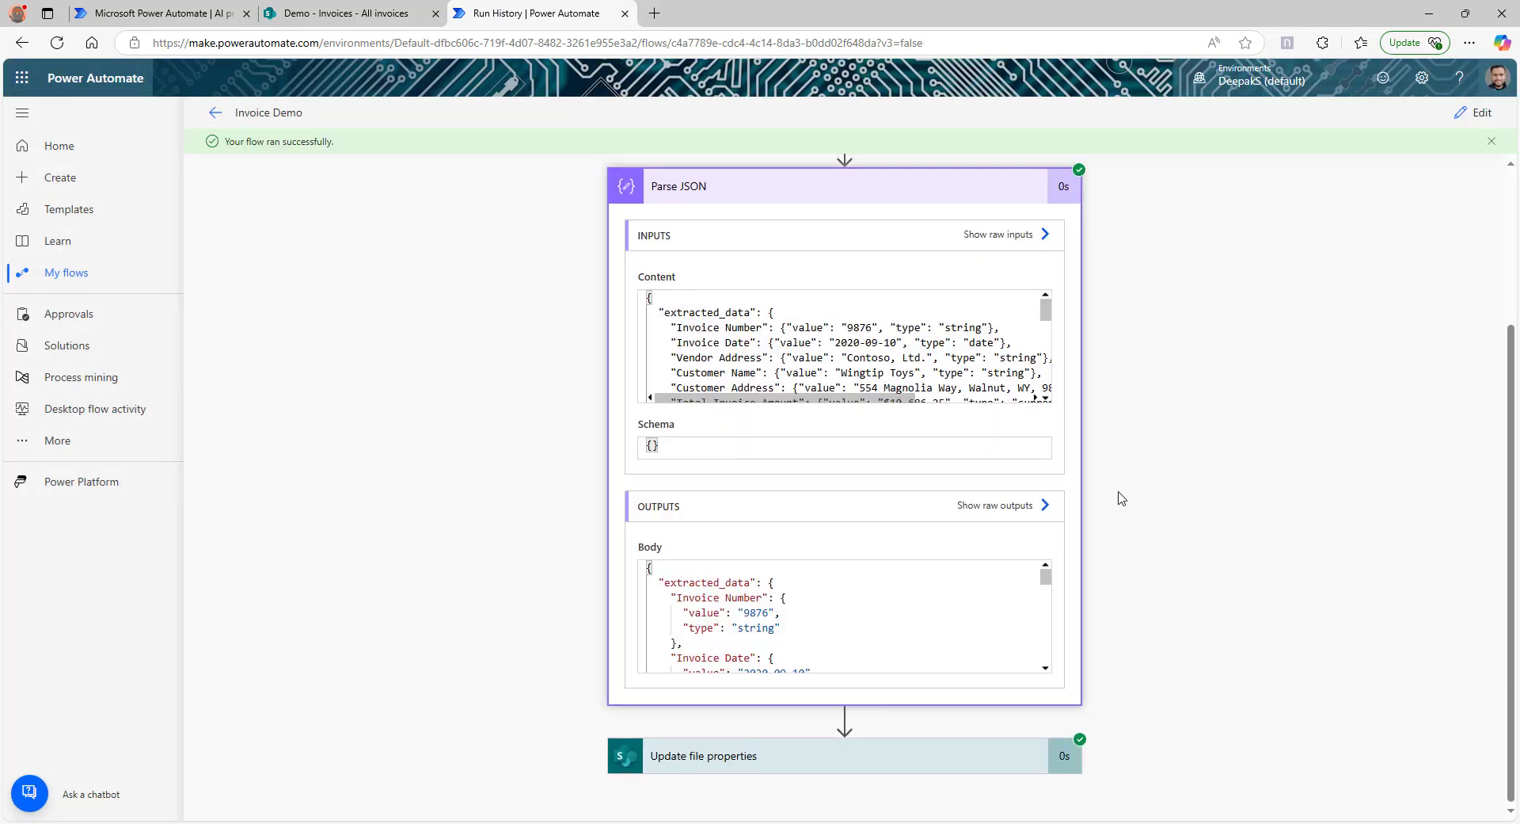
- Examine the new Parse JSON body output, checking how the item quantity, description, price and total are grouped under Items
scroll(1130, 489, up, 3)
scroll(1130, 489, down, 4)
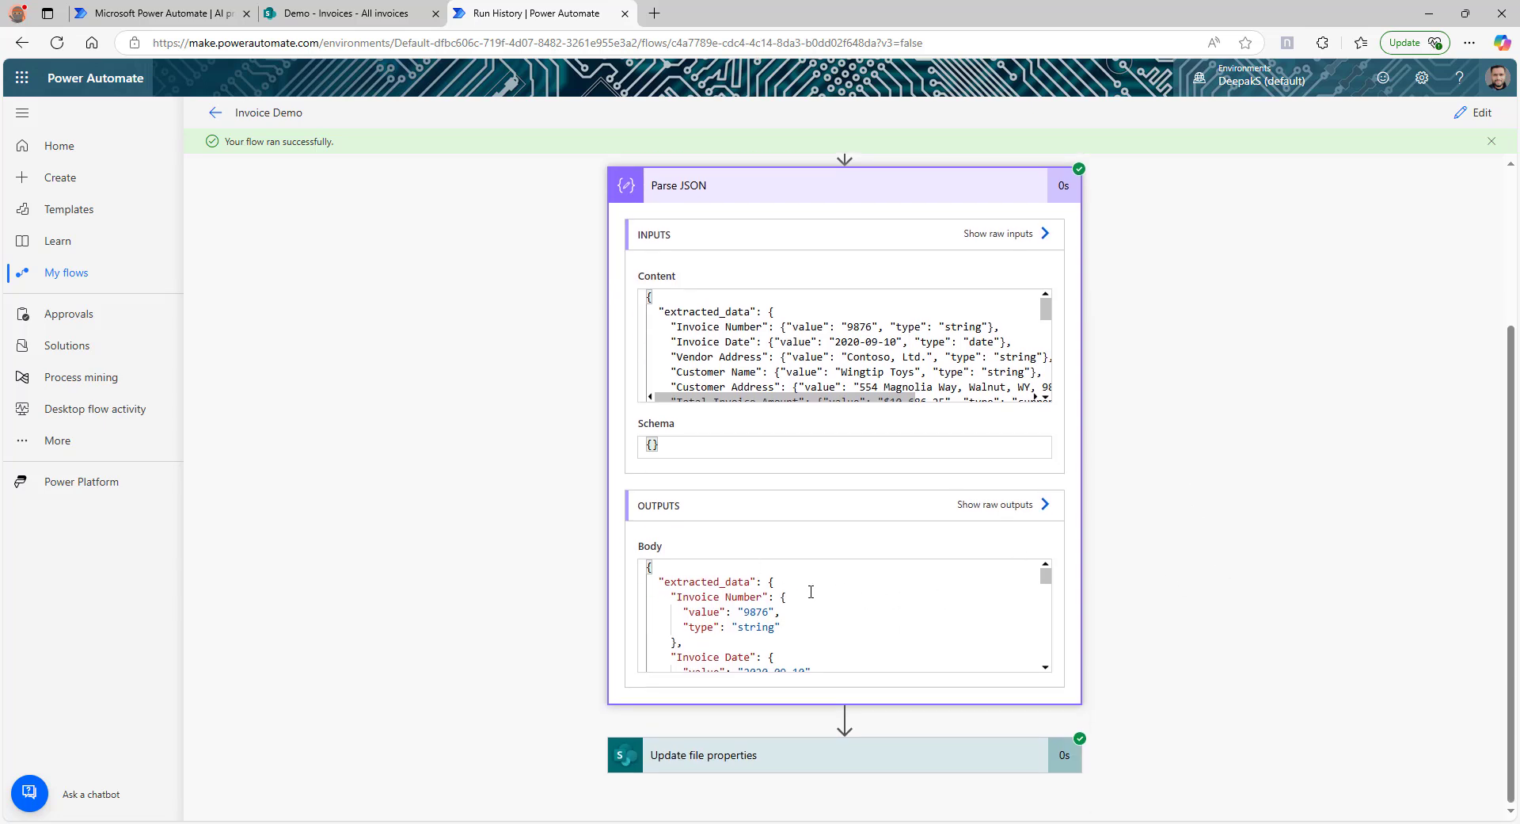
scroll(811, 592, down, 1)
scroll(796, 614, down, 1)
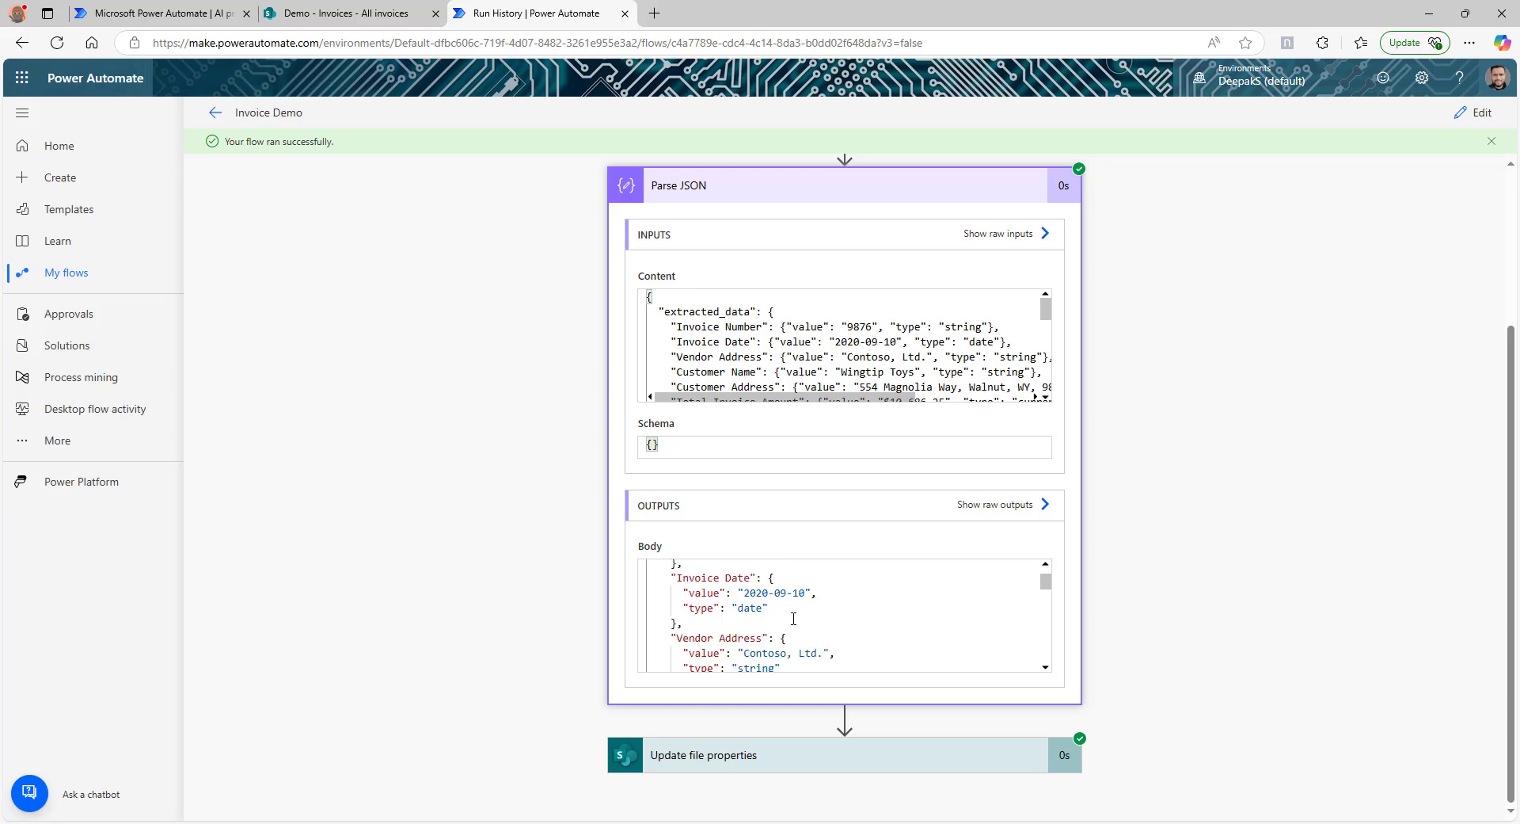
scroll(794, 618, down, 1)
scroll(789, 605, down, 4)
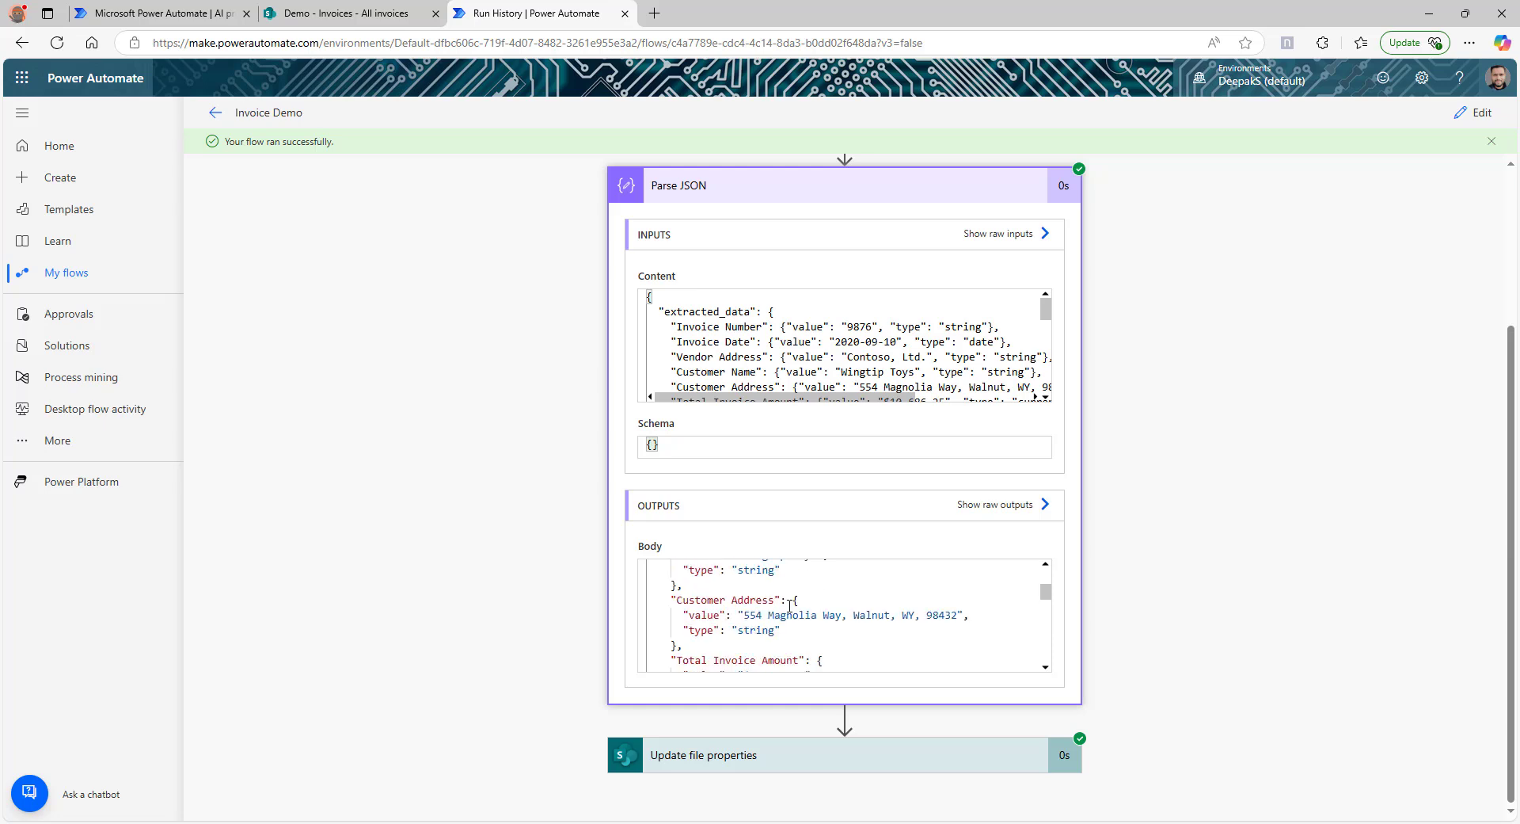
scroll(783, 610, down, 1)
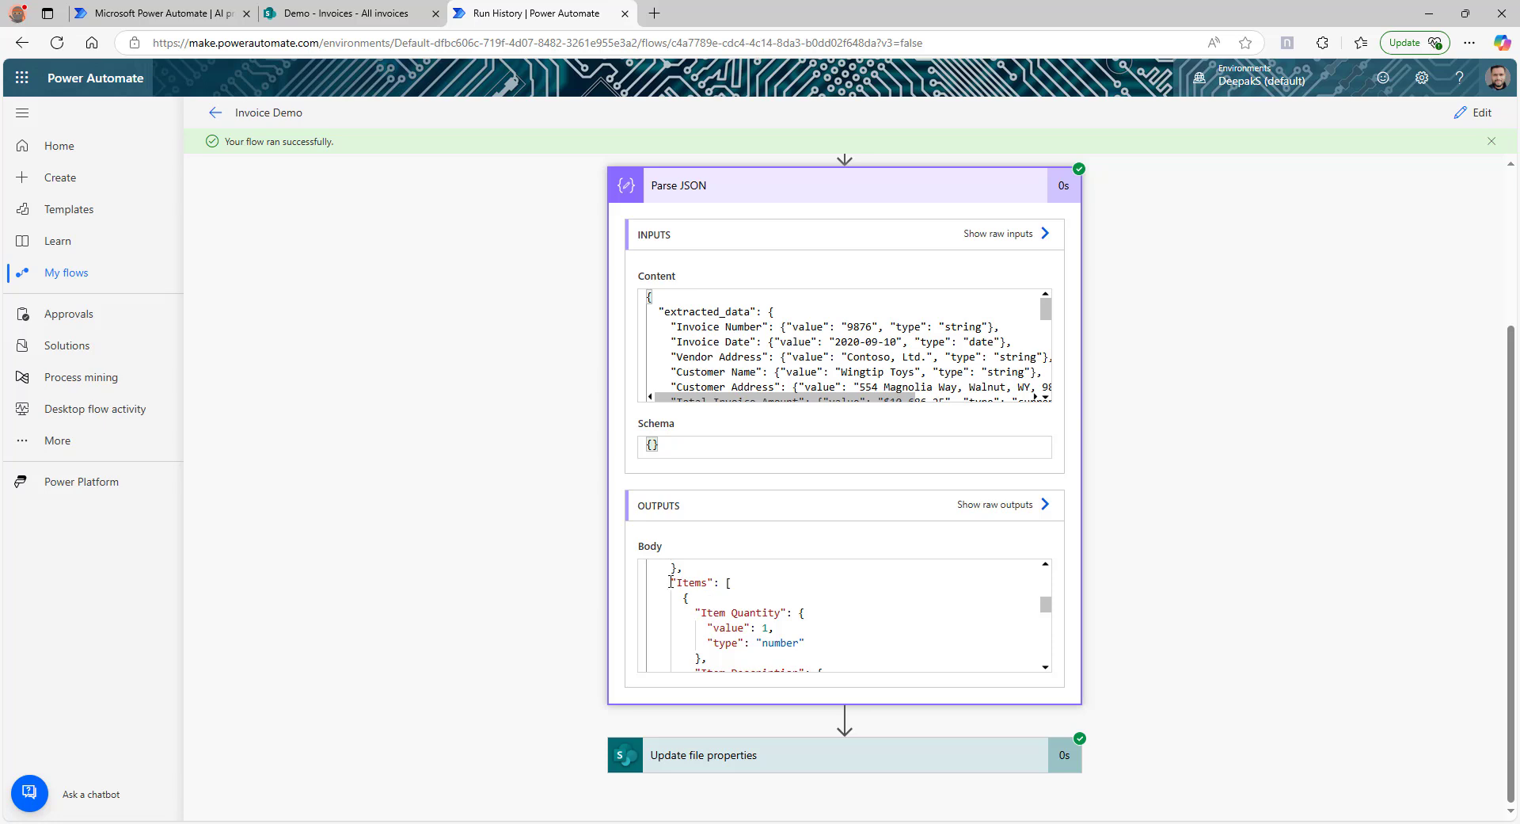
drag(672, 583, 767, 669)
scroll(796, 641, down, 2)
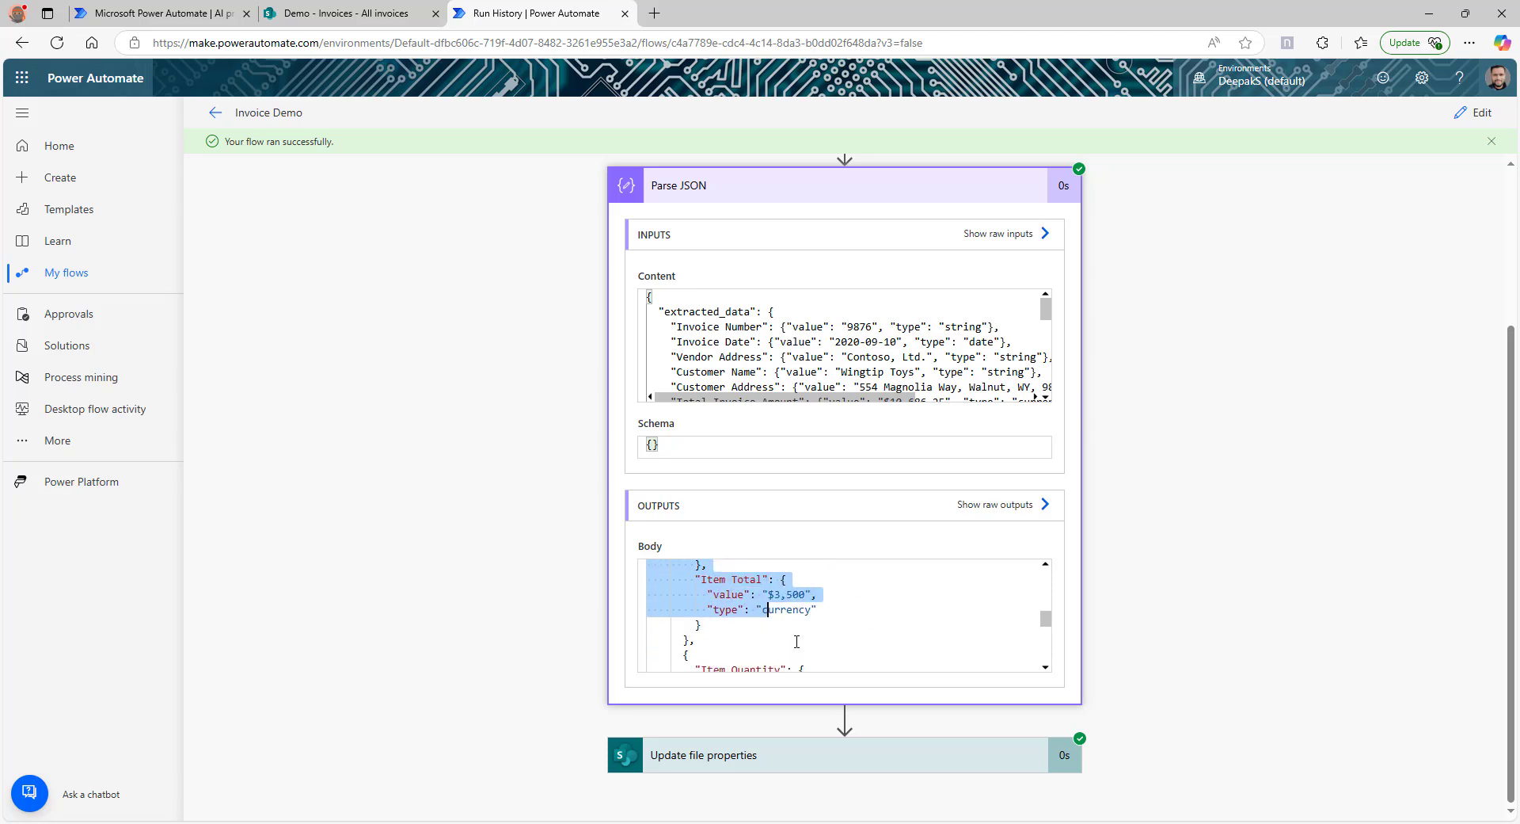
scroll(797, 641, down, 2)
scroll(797, 640, up, 5)
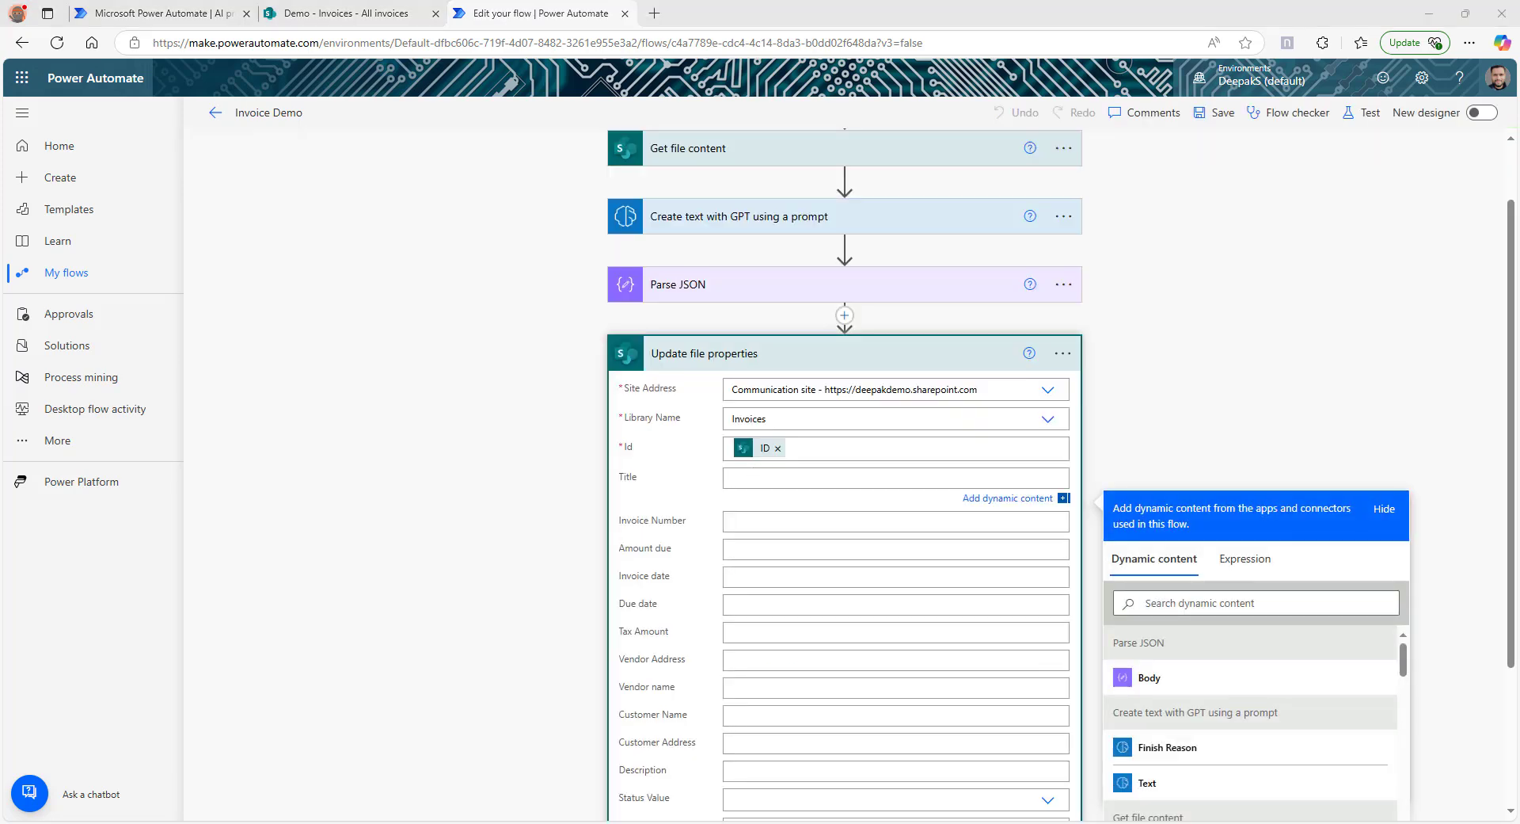
- Set Title in Update file properties to the expression body('Parse_JSON')?['extracted_data']?['Invoice Number']?['value']
click(1245, 559)
key(ctrl+v)
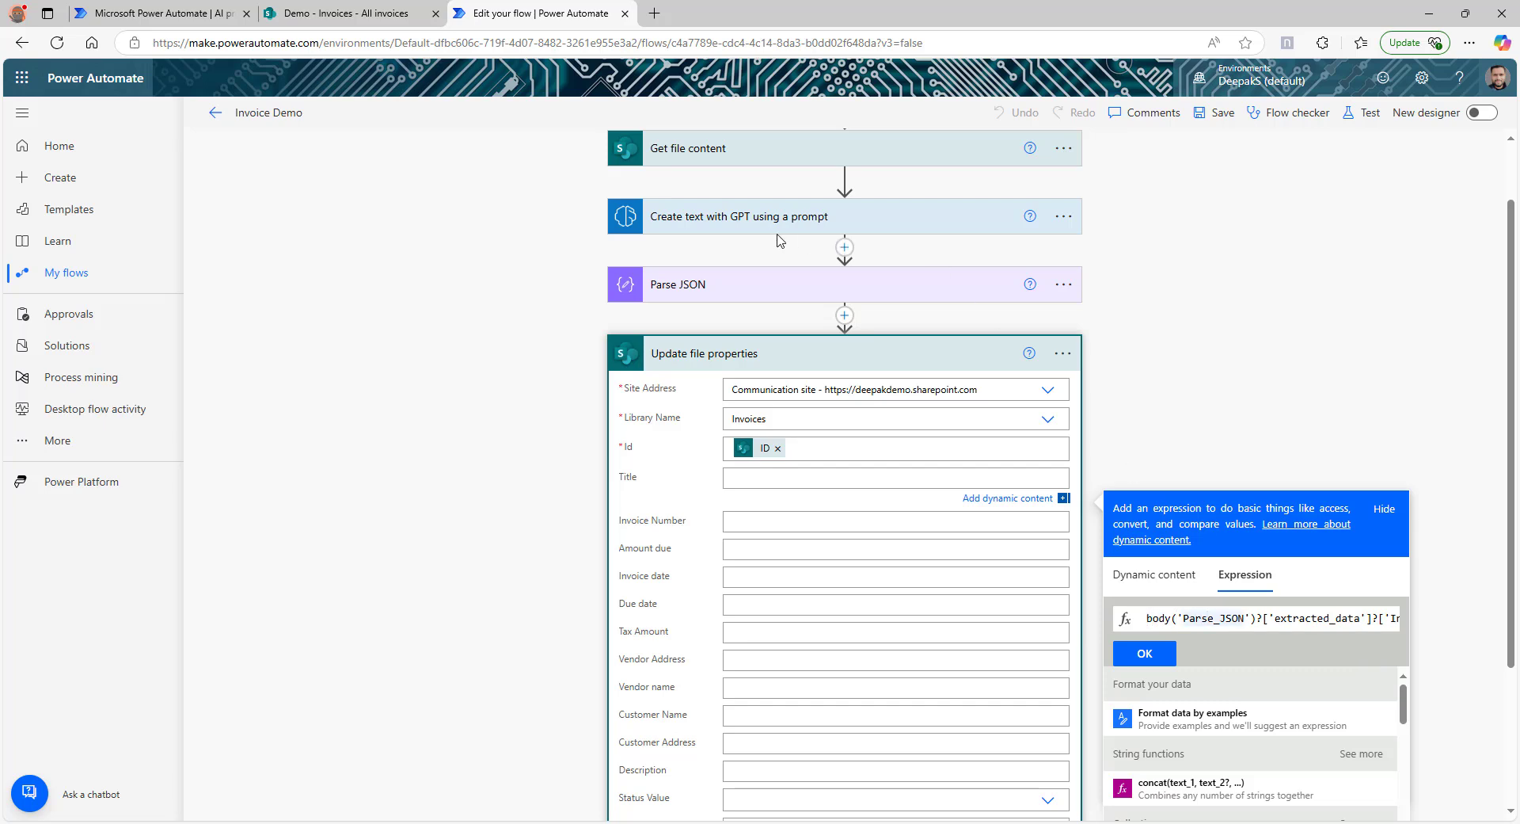
click(1267, 619)
click(1288, 619)
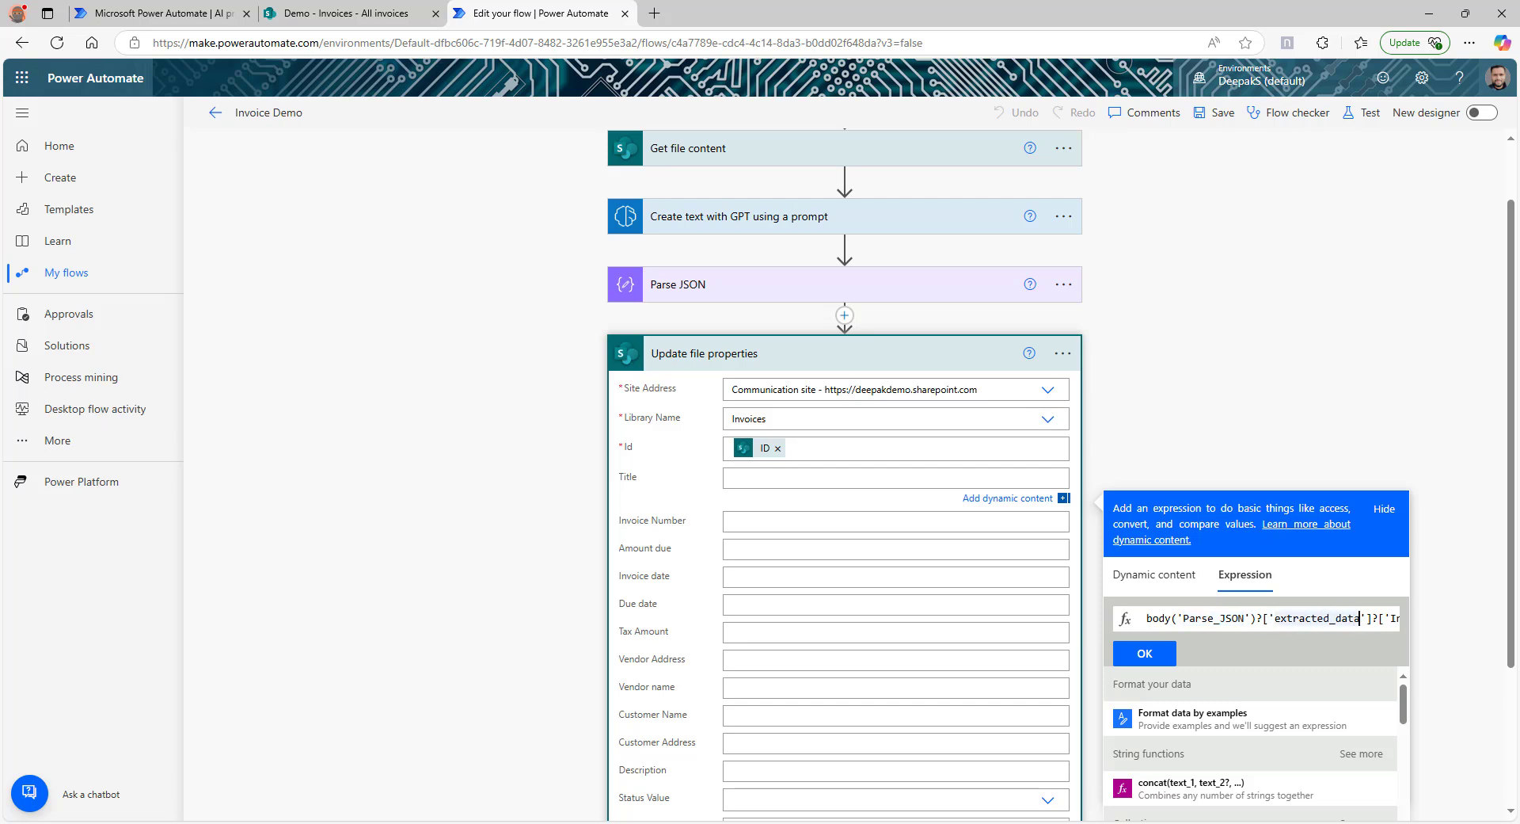
key(Right)
key(Right)
key(Right)
key(Right)
key(Right)
key(Right)
key(Right)
key(Right)
key(Right)
key(Right)
key(Right)
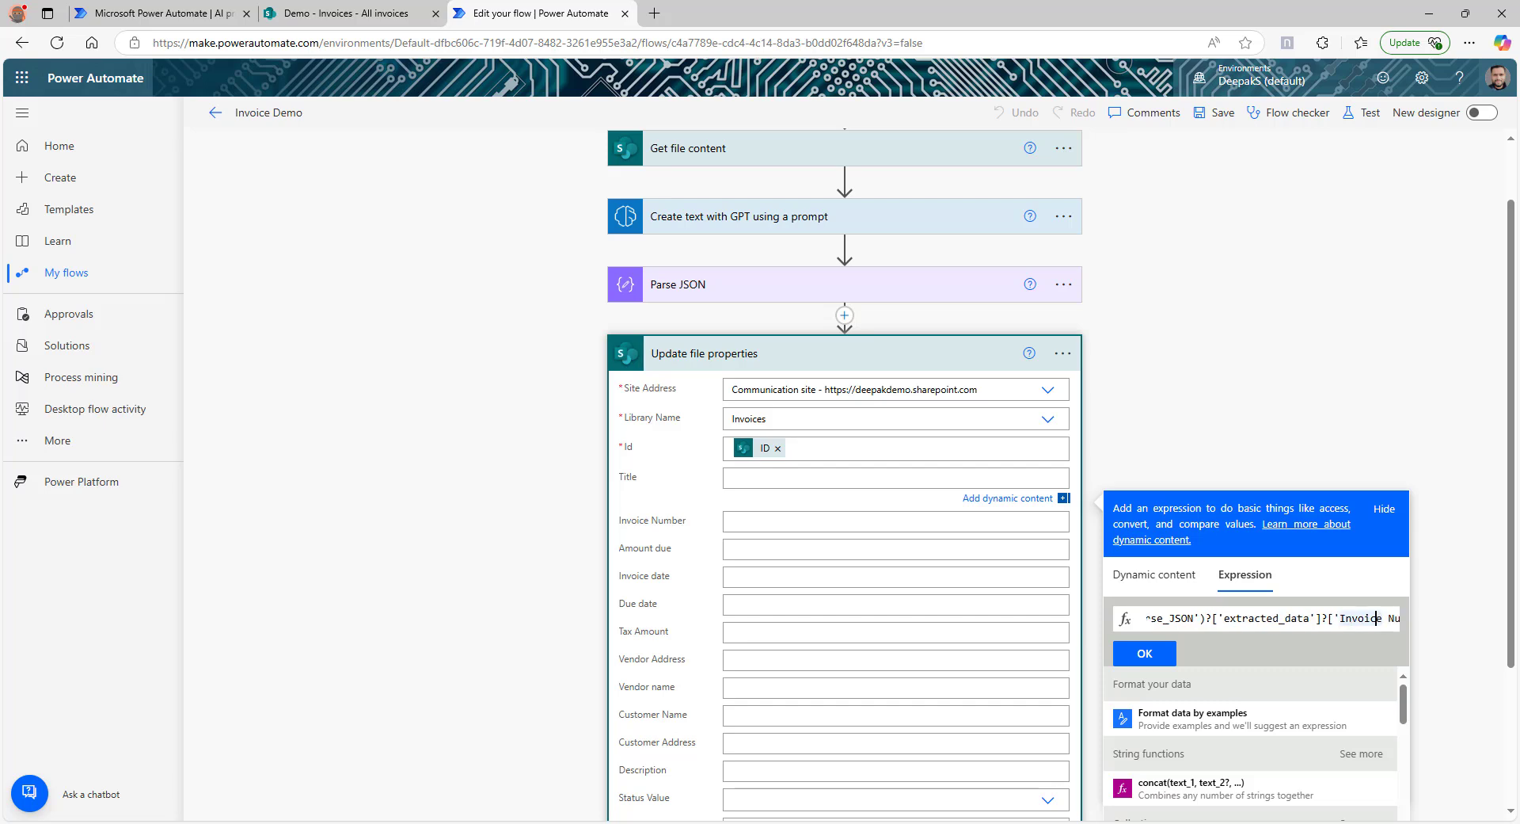
key(Right)
key(Right)
key(Right)
key(Right)
key(Right)
key(Right)
key(Right)
key(Right)
key(Right)
key(Right)
key(Right)
key(Right)
key(Right)
key(Right)
key(Right)
key(Right)
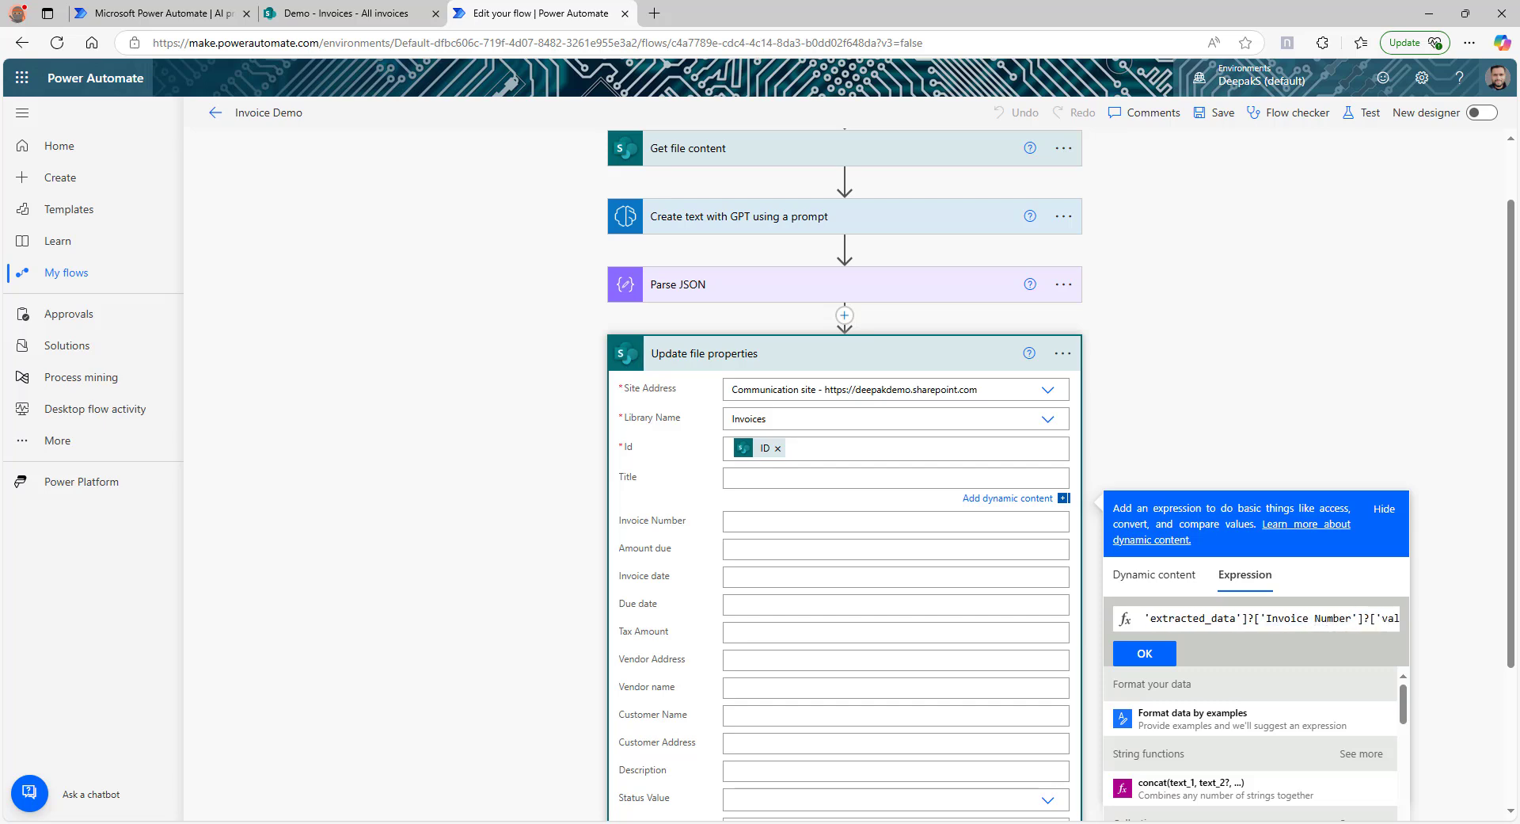
key(Right)
key(Right)
key(Right)
key(Right)
key(Right)
key(Right)
key(Right)
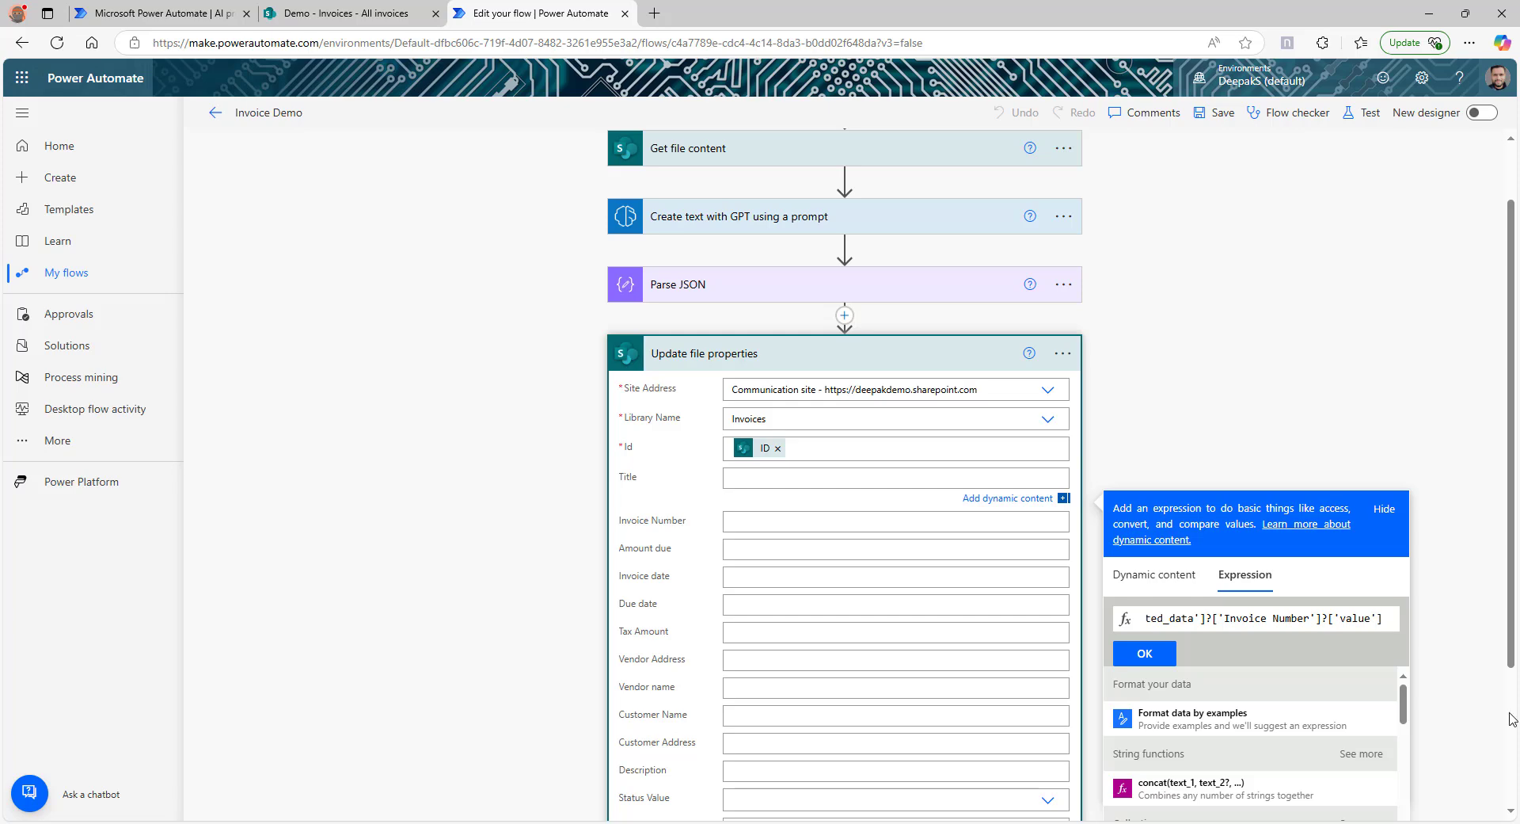
click(1145, 653)
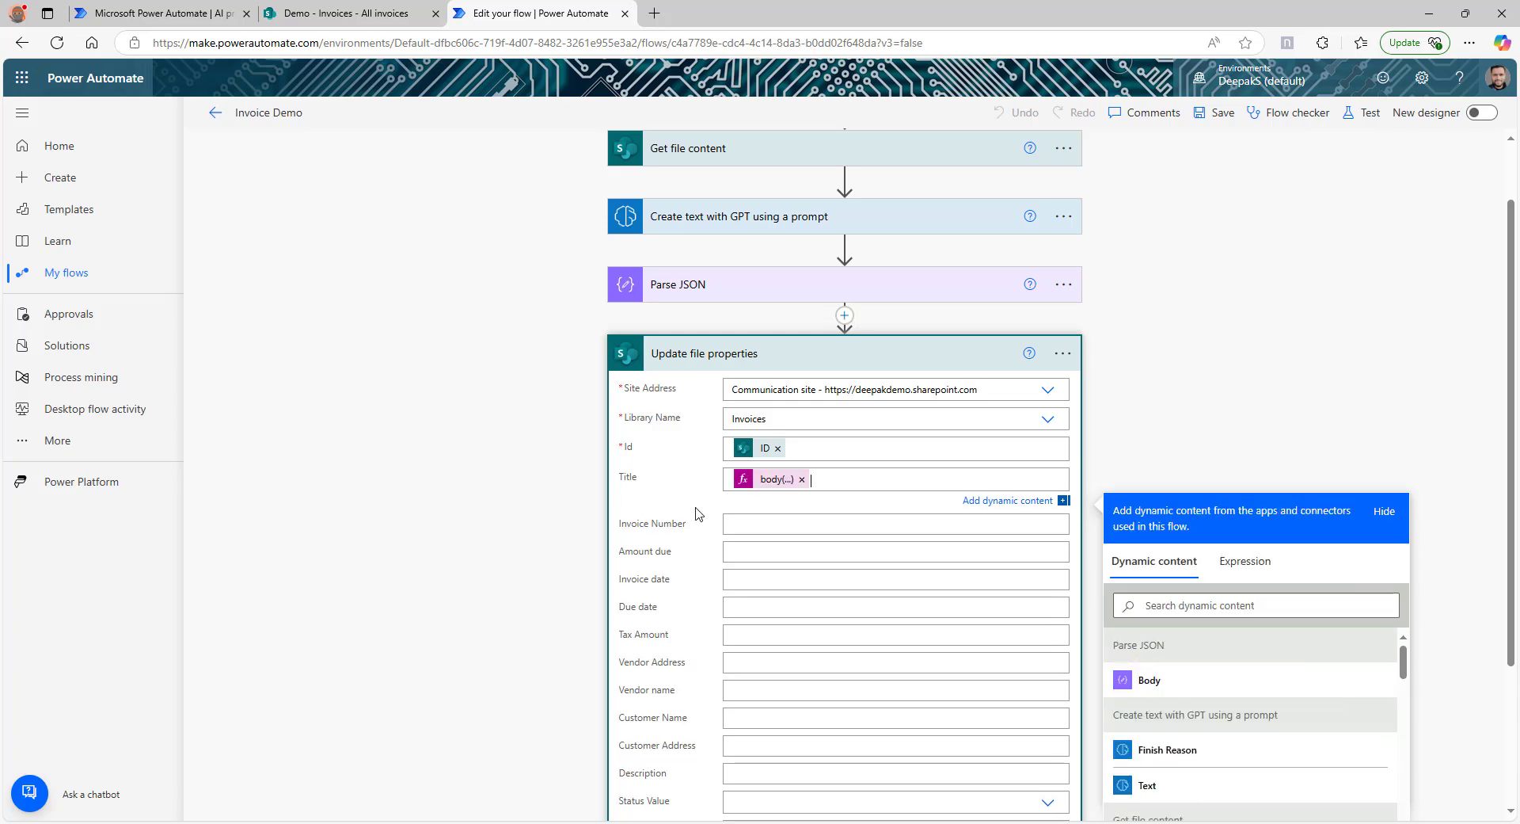
- Copy the Title expression and use it unchanged as the Invoice Number value in Update file properties
click(778, 481)
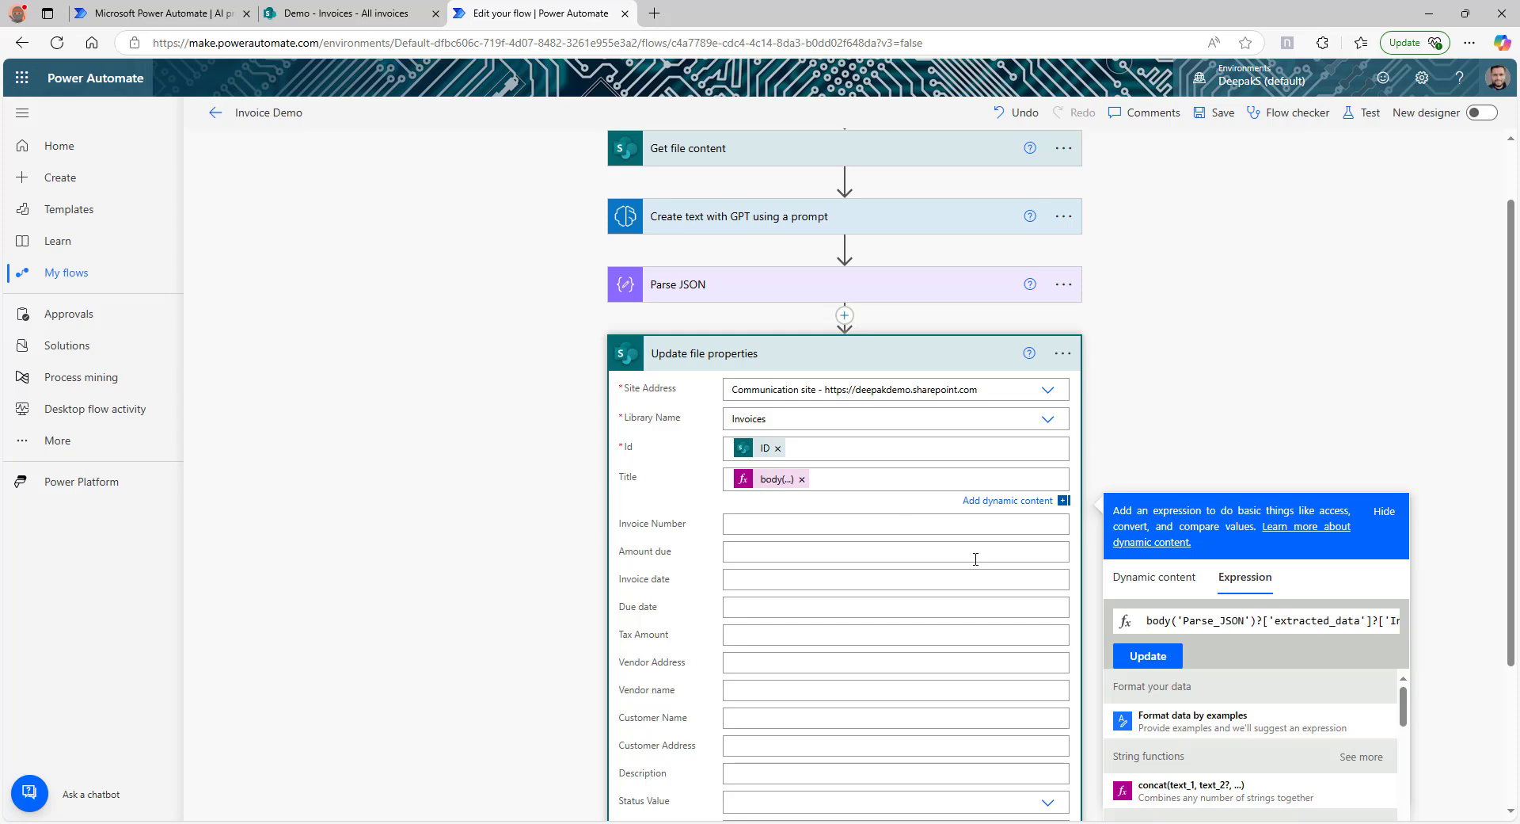
triple_click(1290, 622)
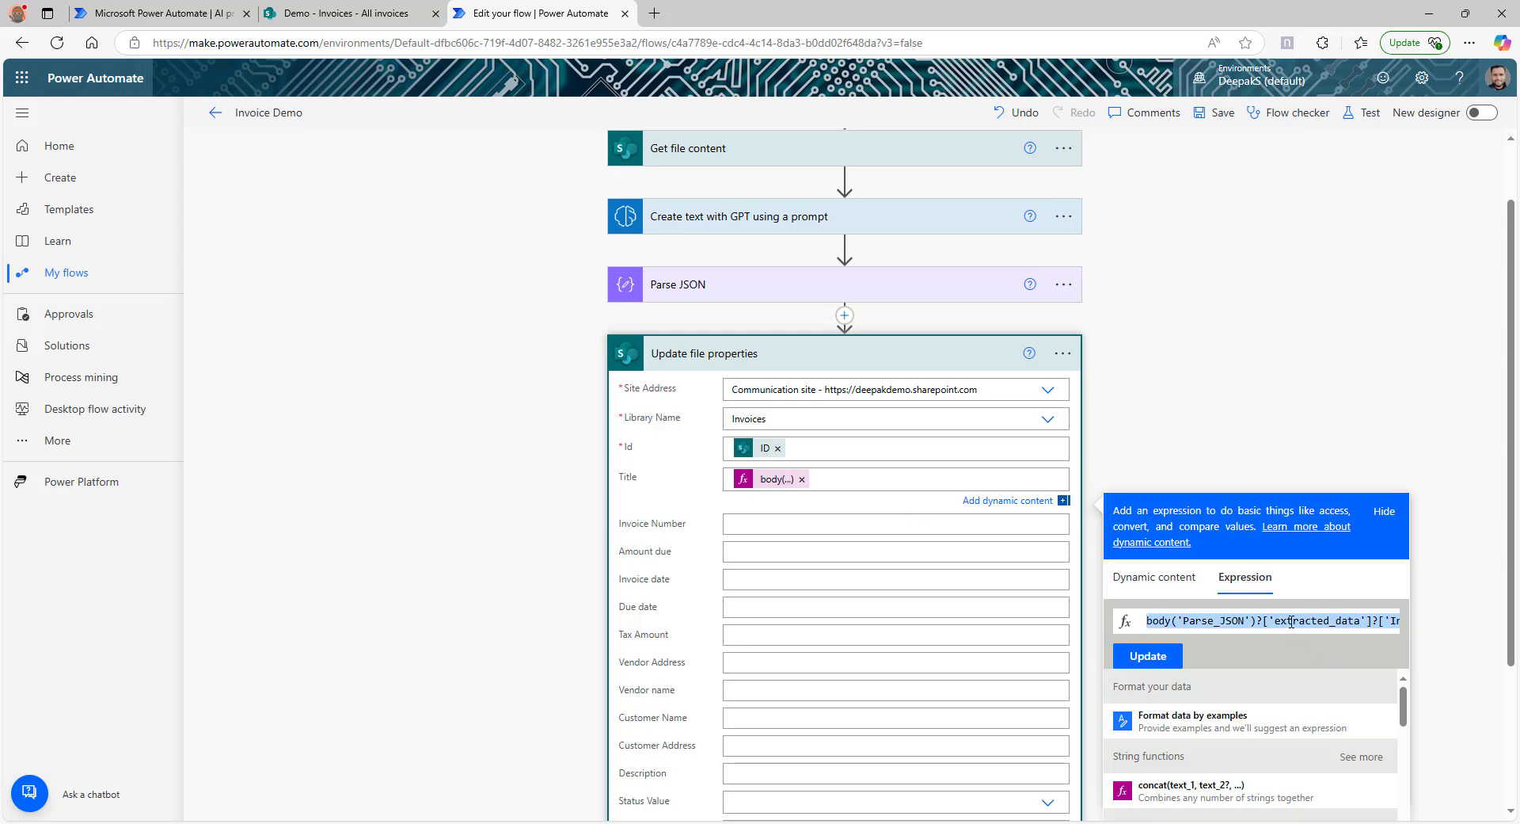
click(911, 524)
click(1231, 601)
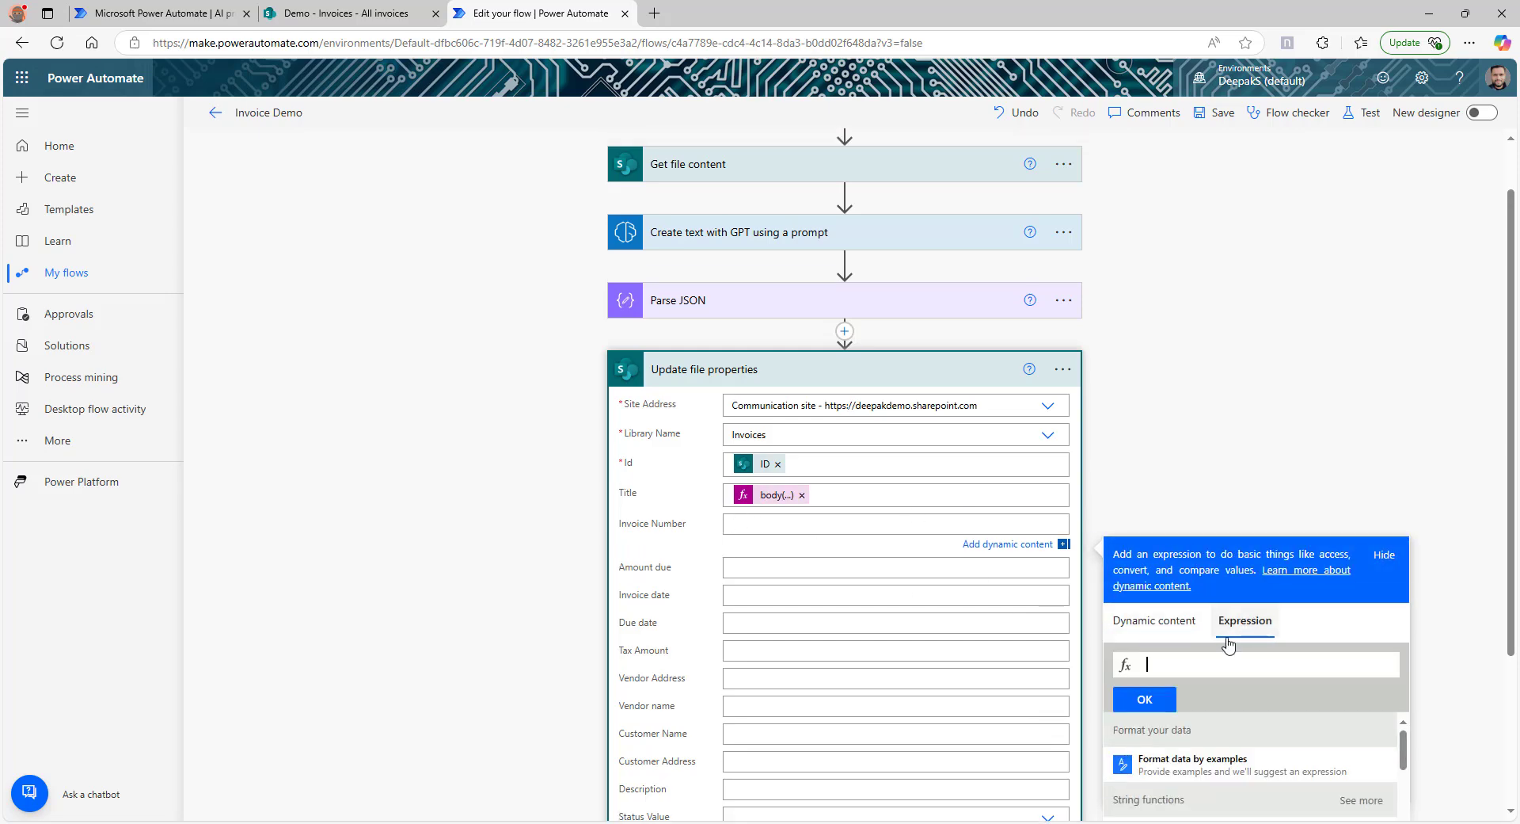
key(ctrl+v)
click(1161, 703)
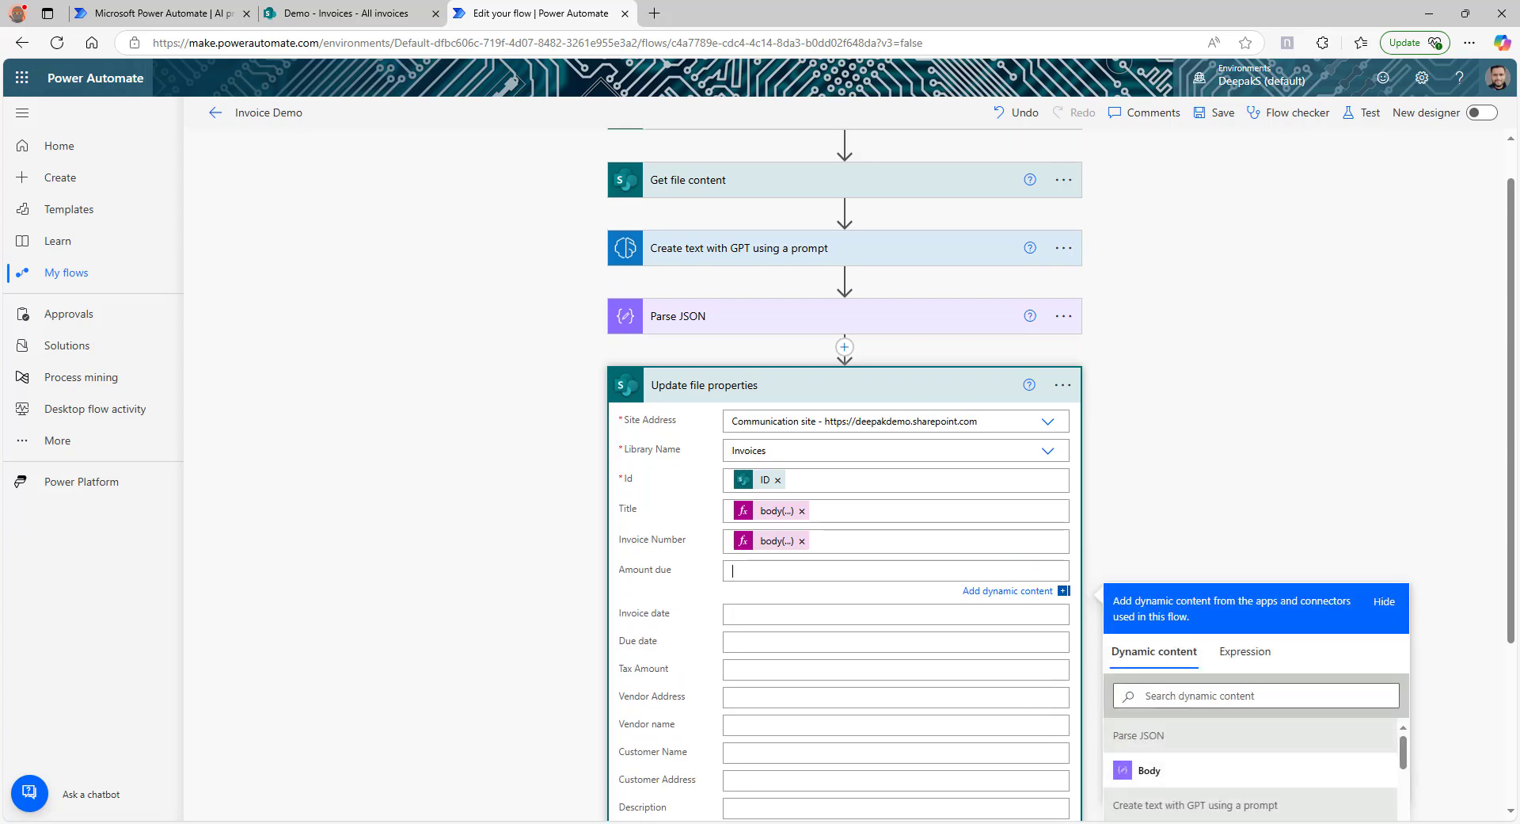
- Set Amount due in Update file properties to the Invoice Number expression with its field name replaced by 'Total Invoice Amount' from the prompt entities
click(1243, 651)
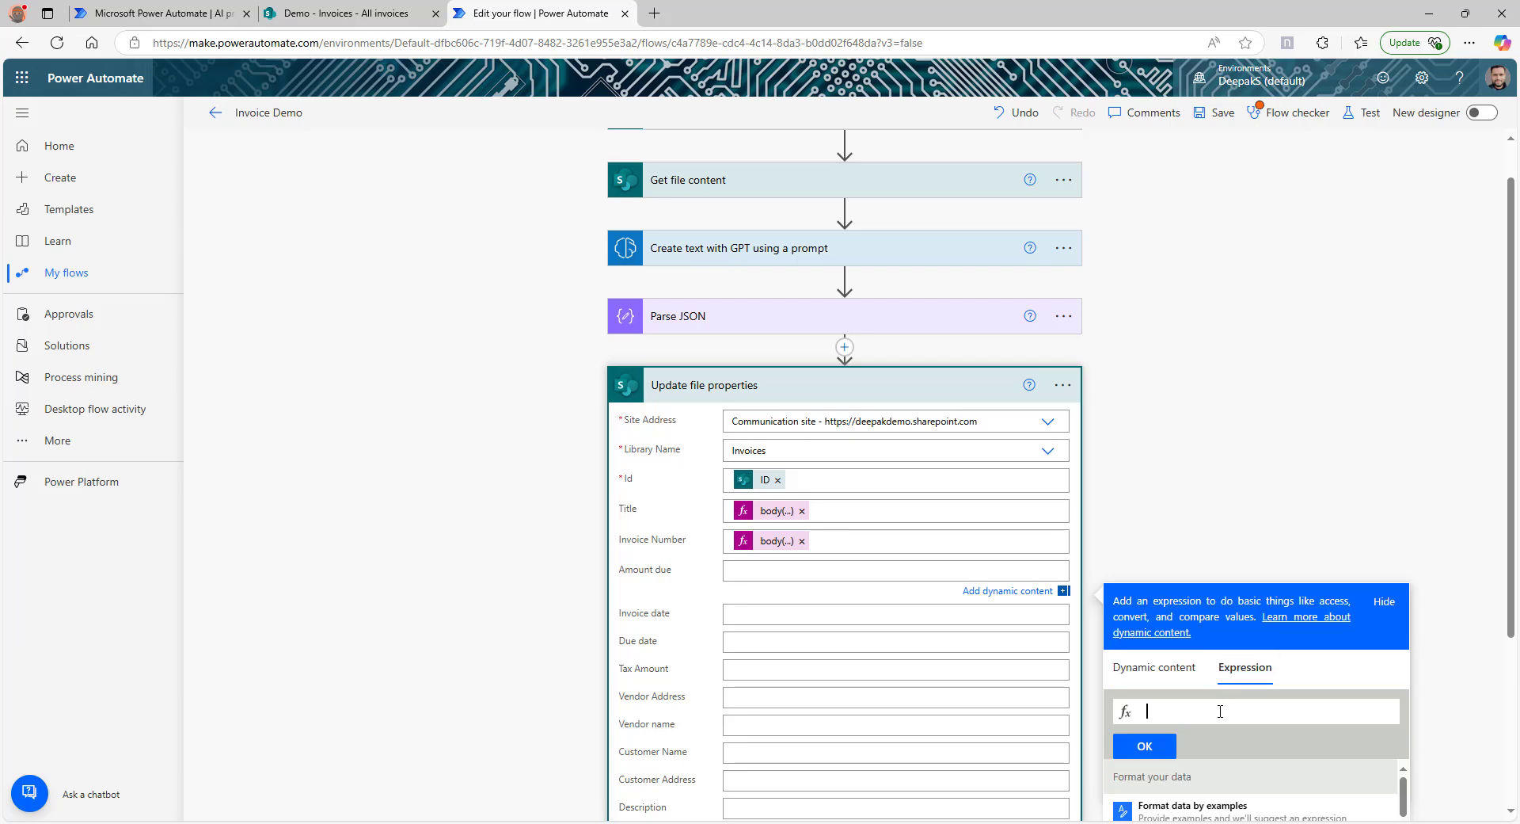
key(ctrl+v)
drag(1218, 712, 1268, 712)
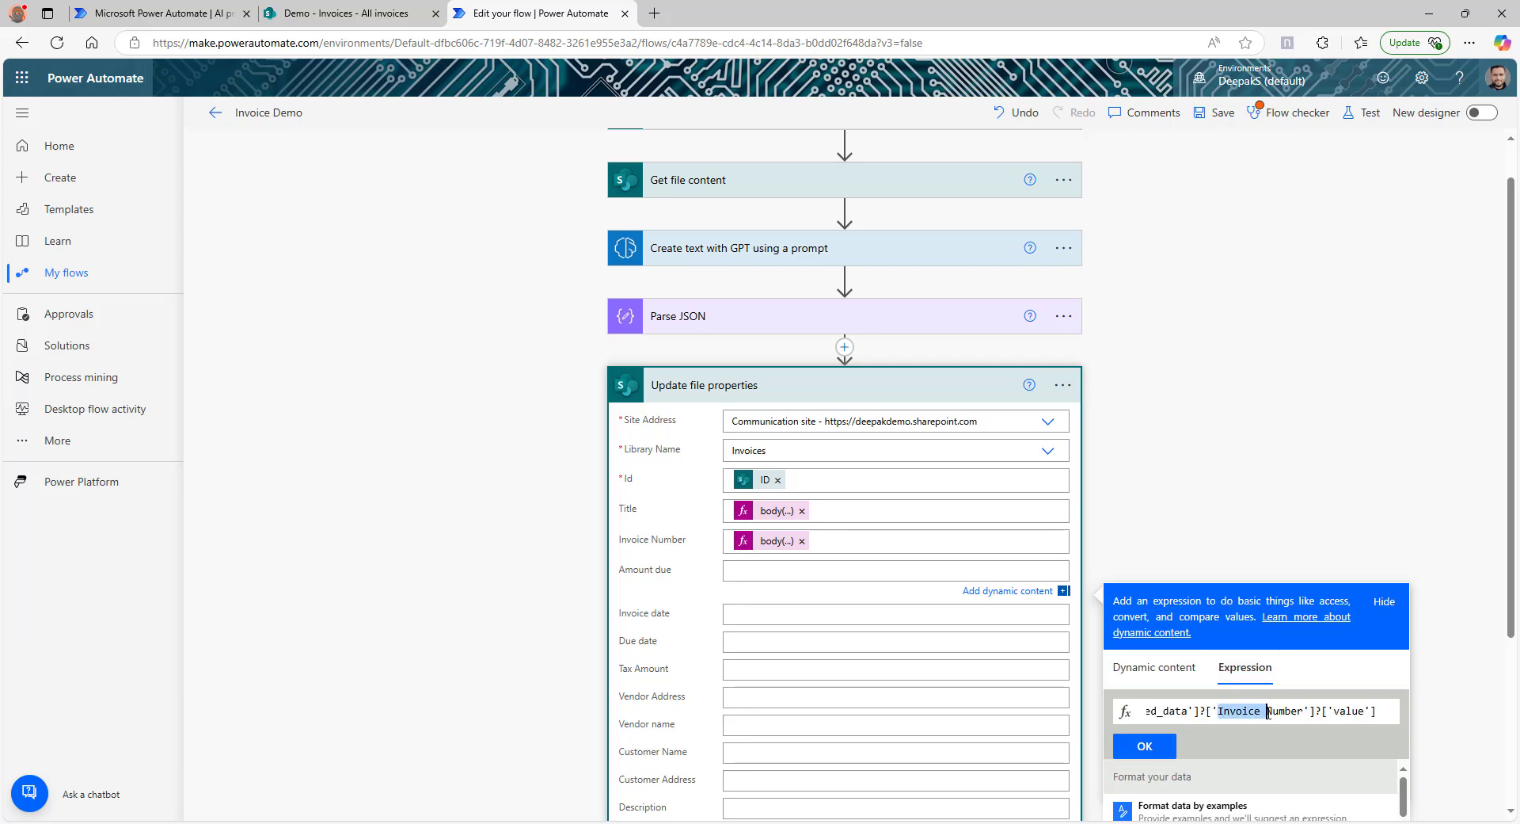
click(739, 248)
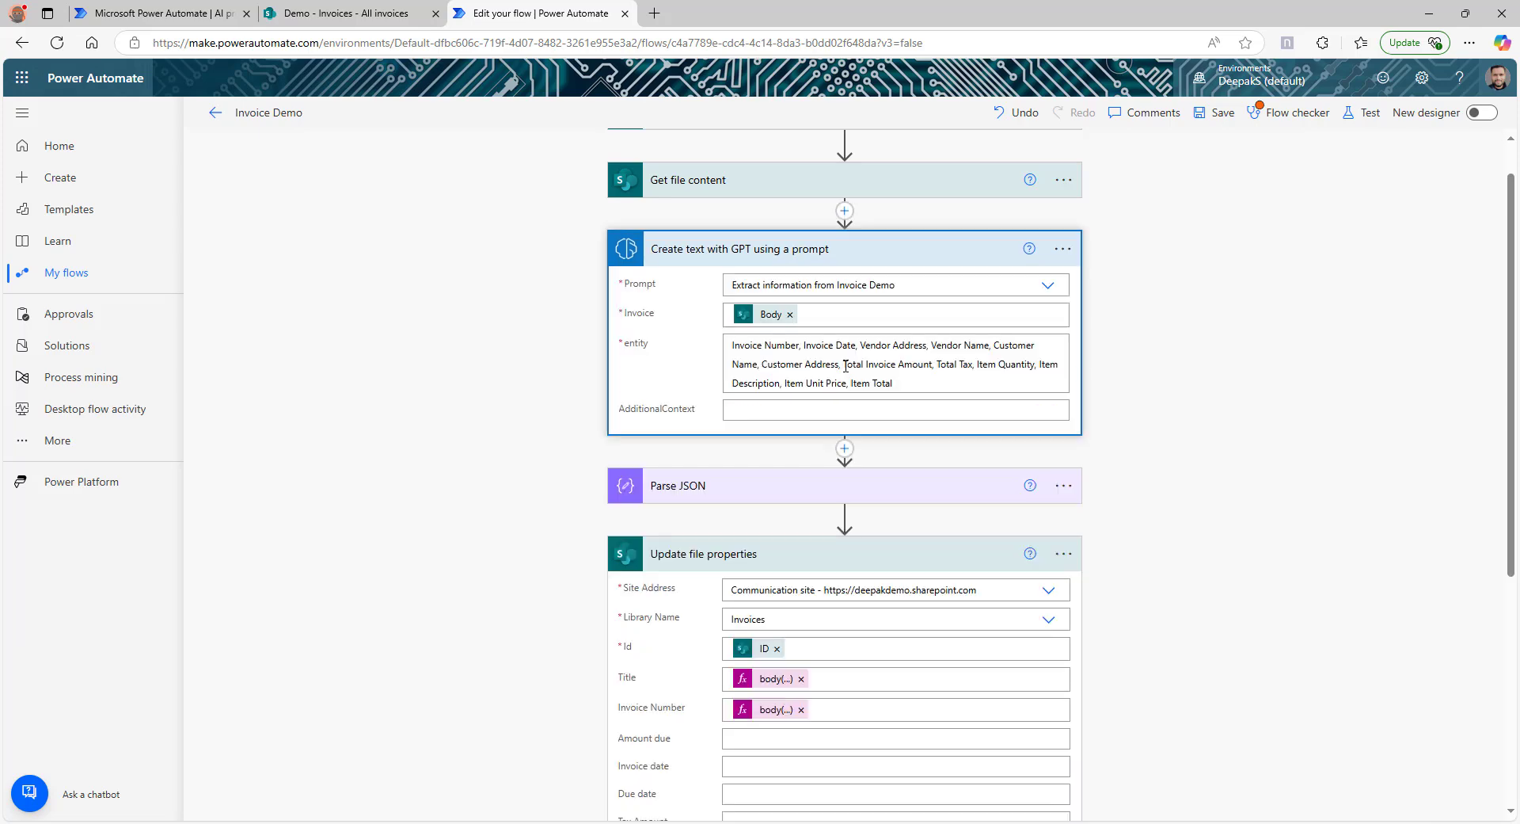
drag(844, 364, 932, 364)
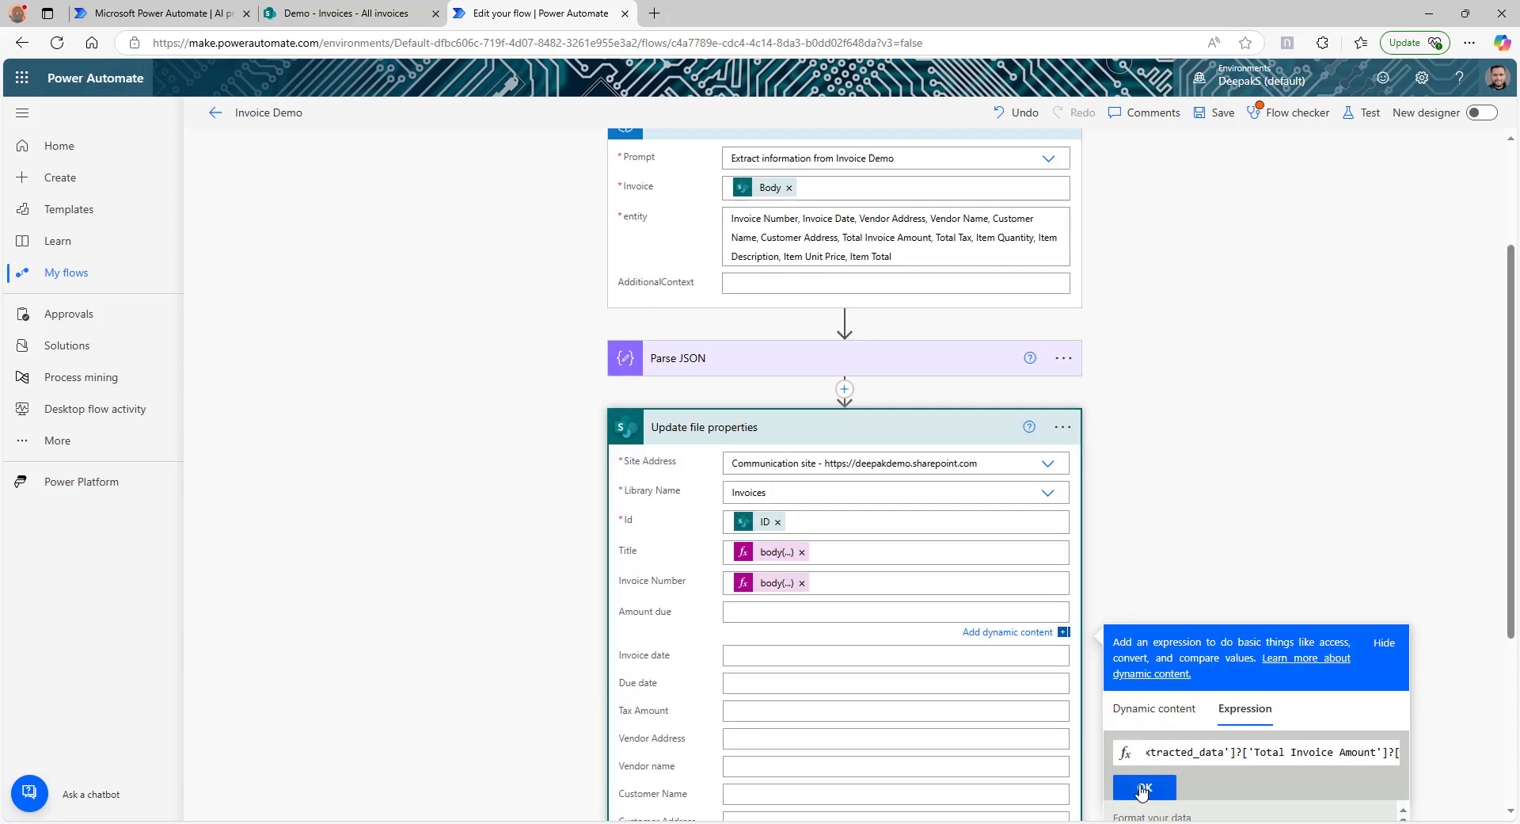
click(1140, 801)
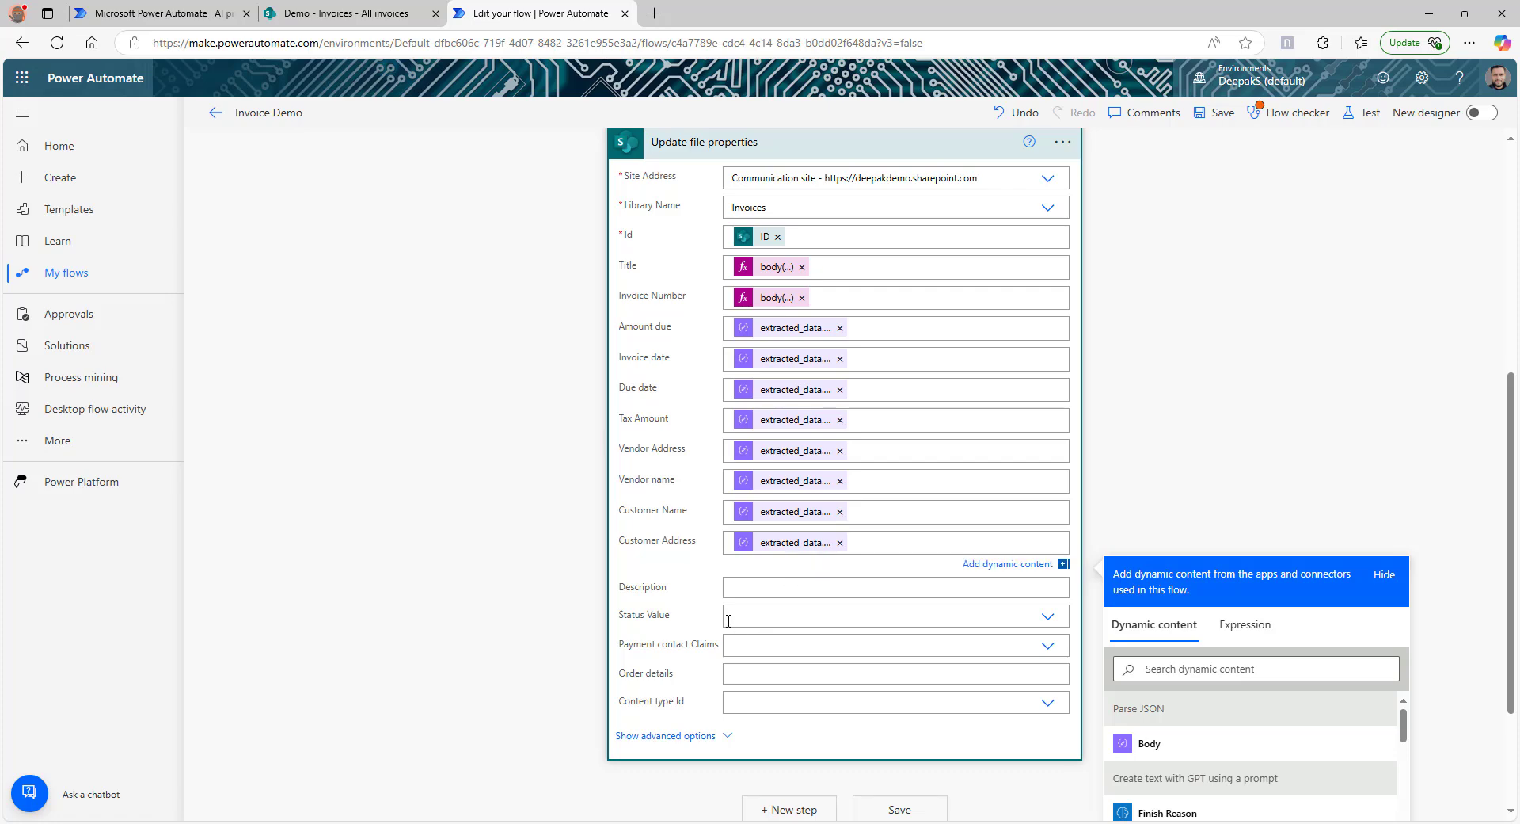
- Begin a new action after Update file properties and review the Invoice Details list and Invoices library in SharePoint
scroll(760, 699, down, 2)
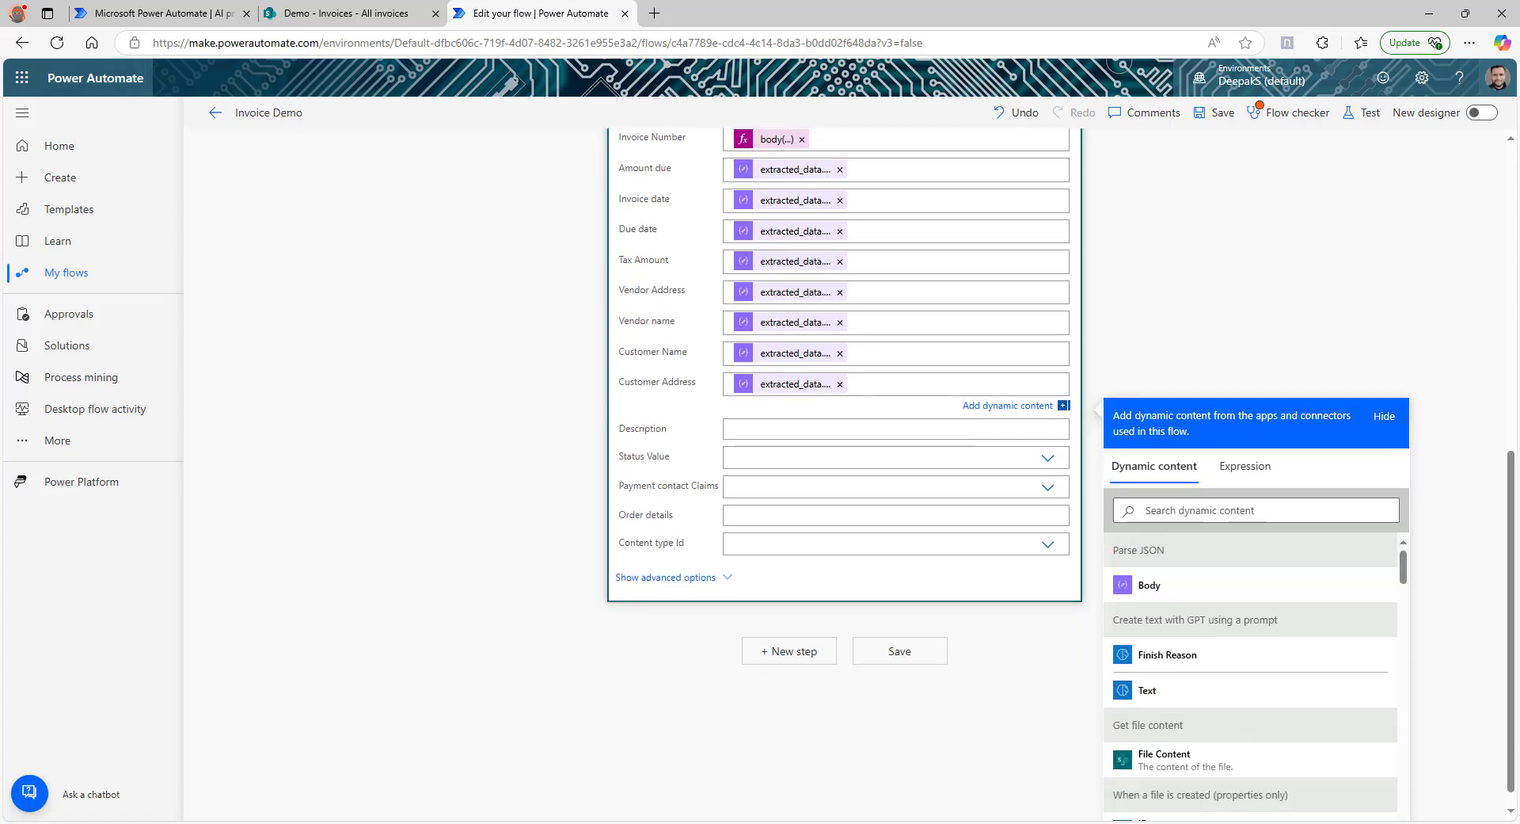
click(784, 652)
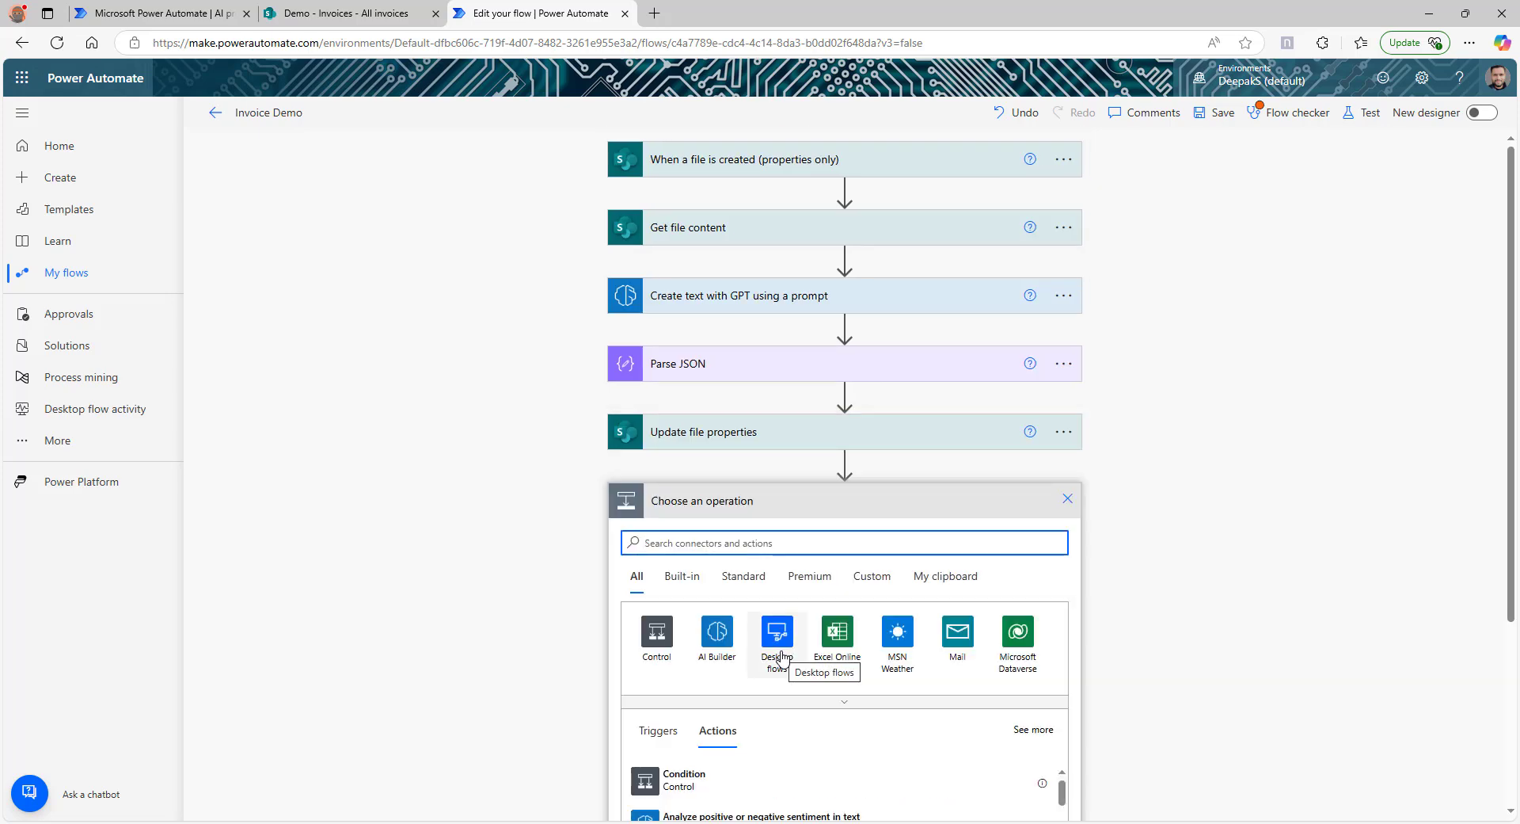
click(361, 16)
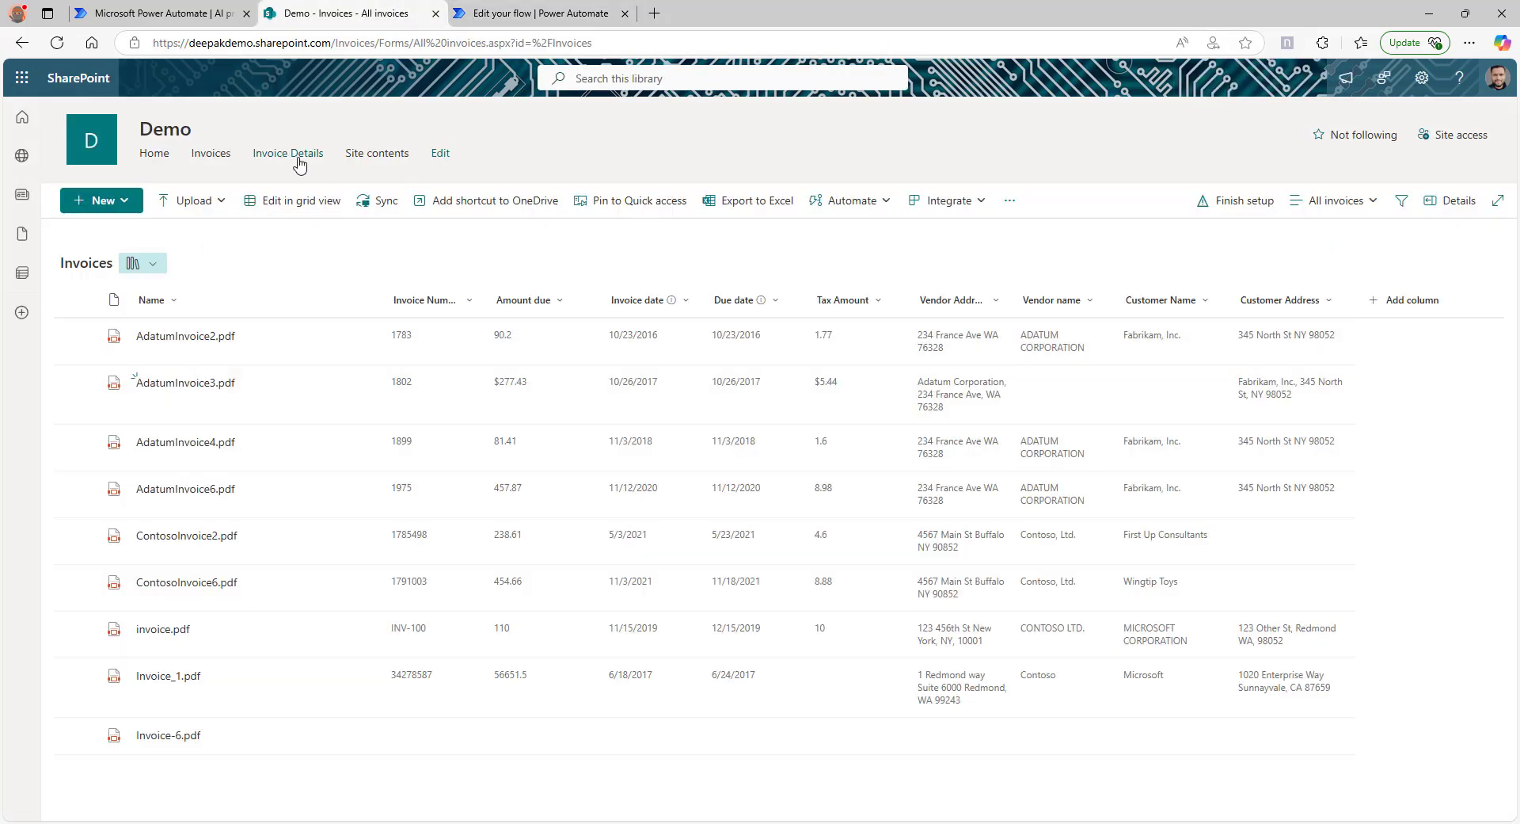
click(298, 162)
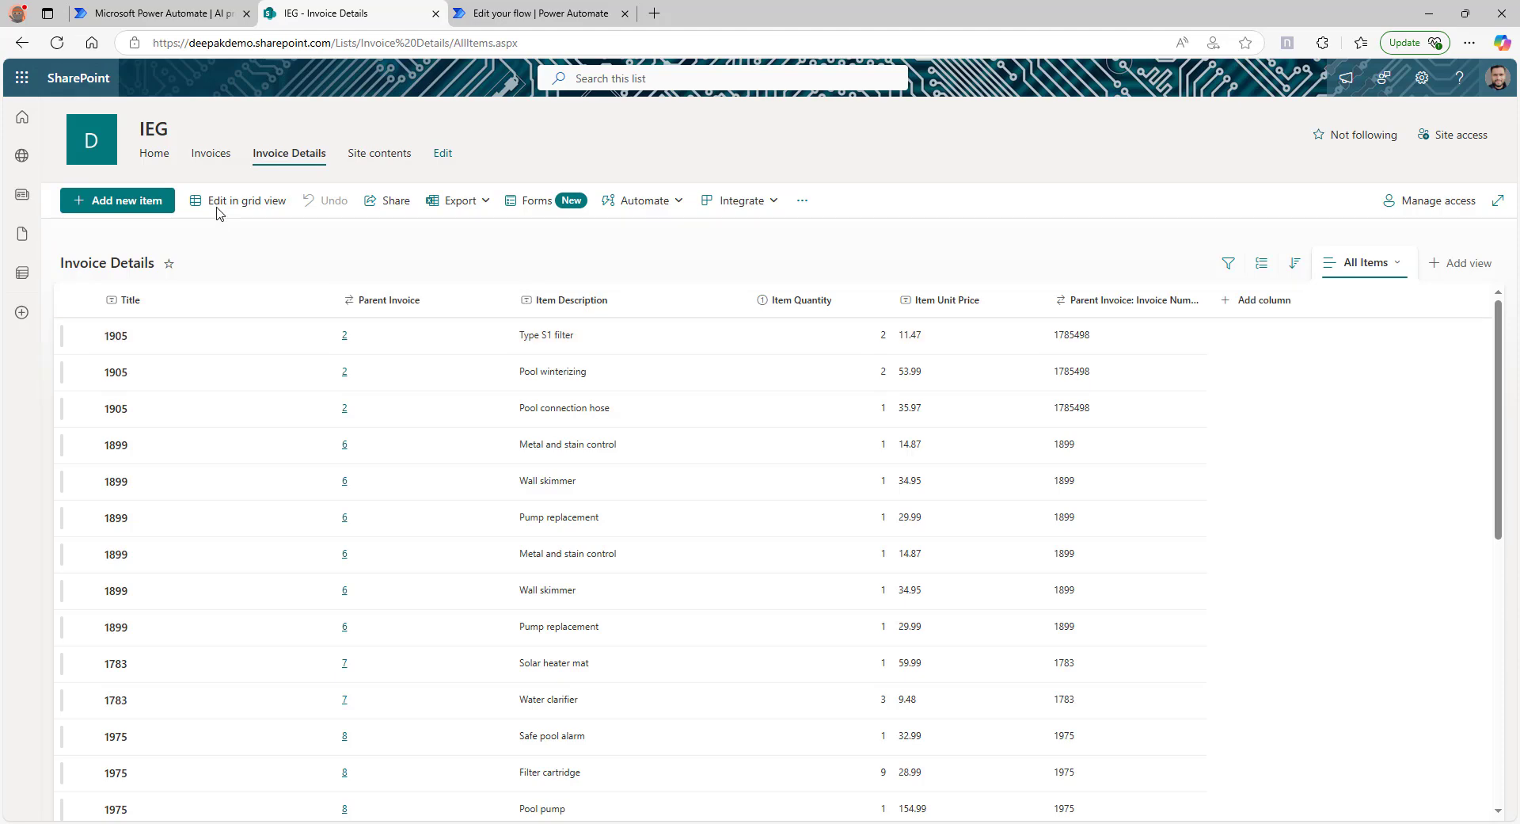
click(205, 157)
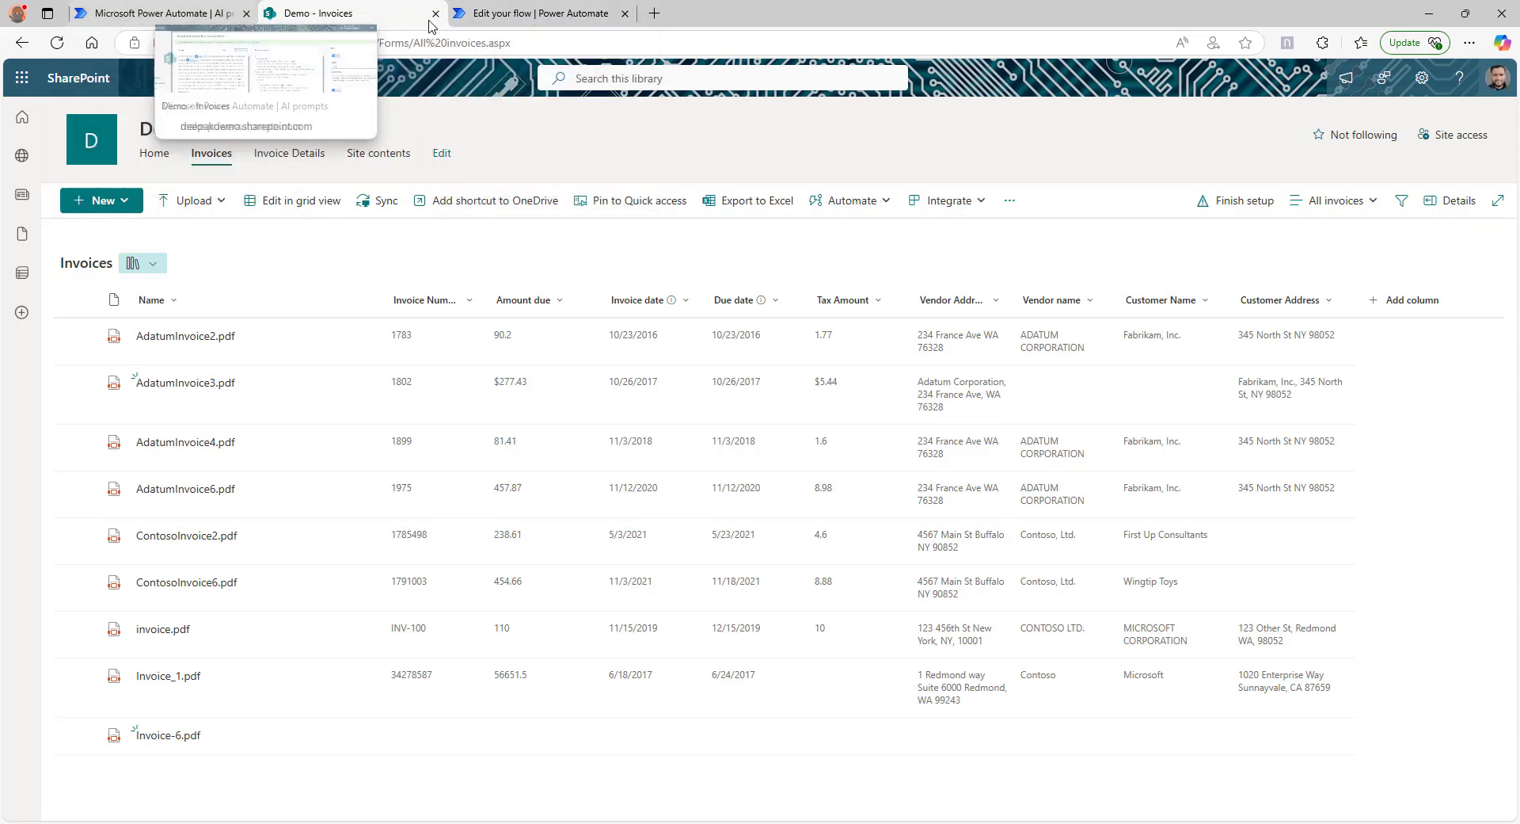
- Return to the Invoice Demo flow, search the operations for "create" and add the SharePoint Create item action
click(541, 13)
click(754, 543)
text(ure)
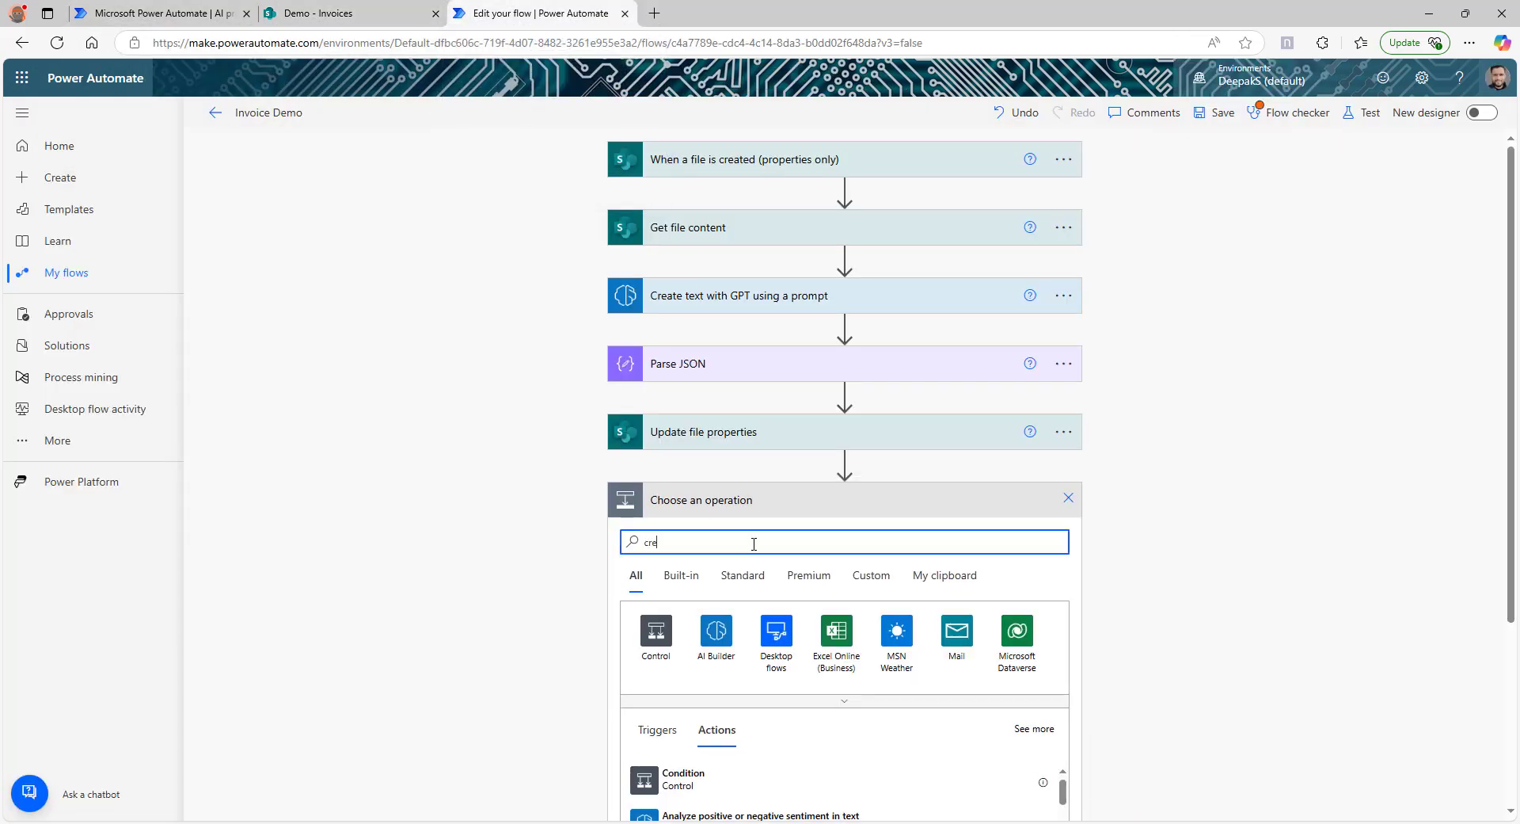
text(ate)
click(666, 583)
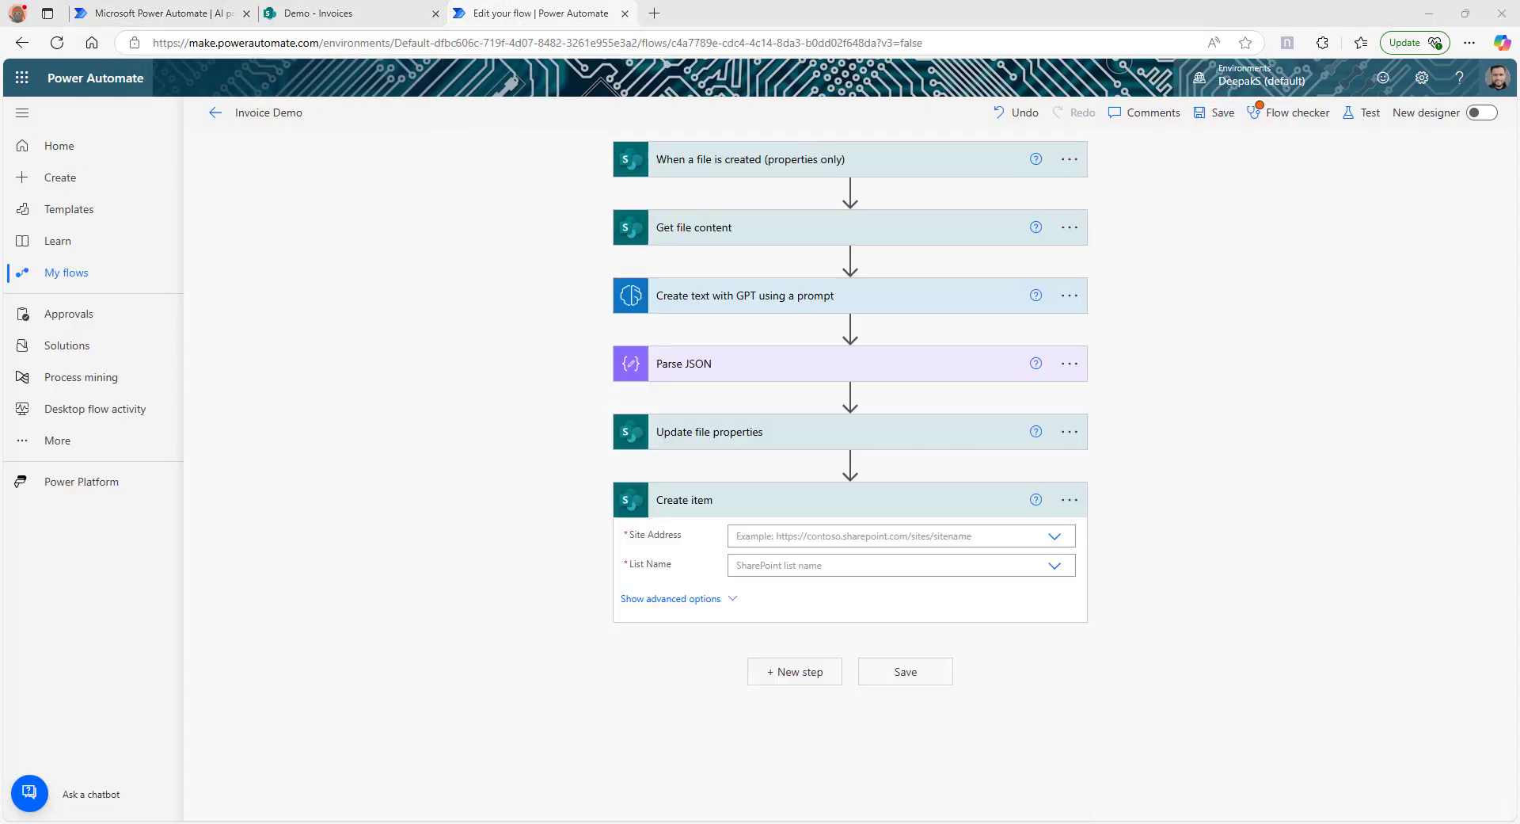
- Set Create item's Site Address to the Communication site and its List Name to Invoice Details
click(1054, 537)
click(1045, 558)
click(1049, 565)
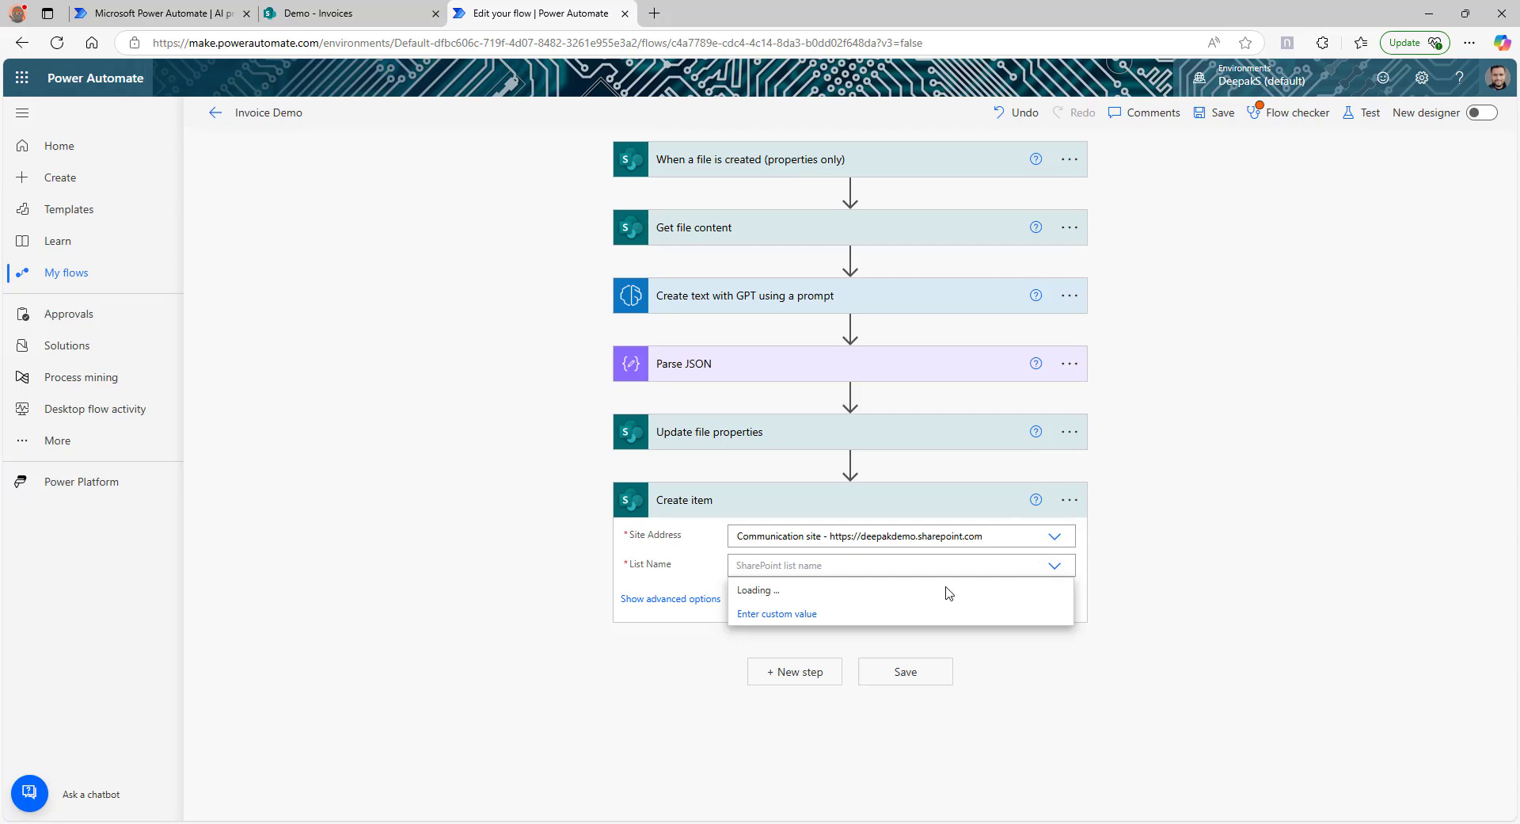
click(811, 621)
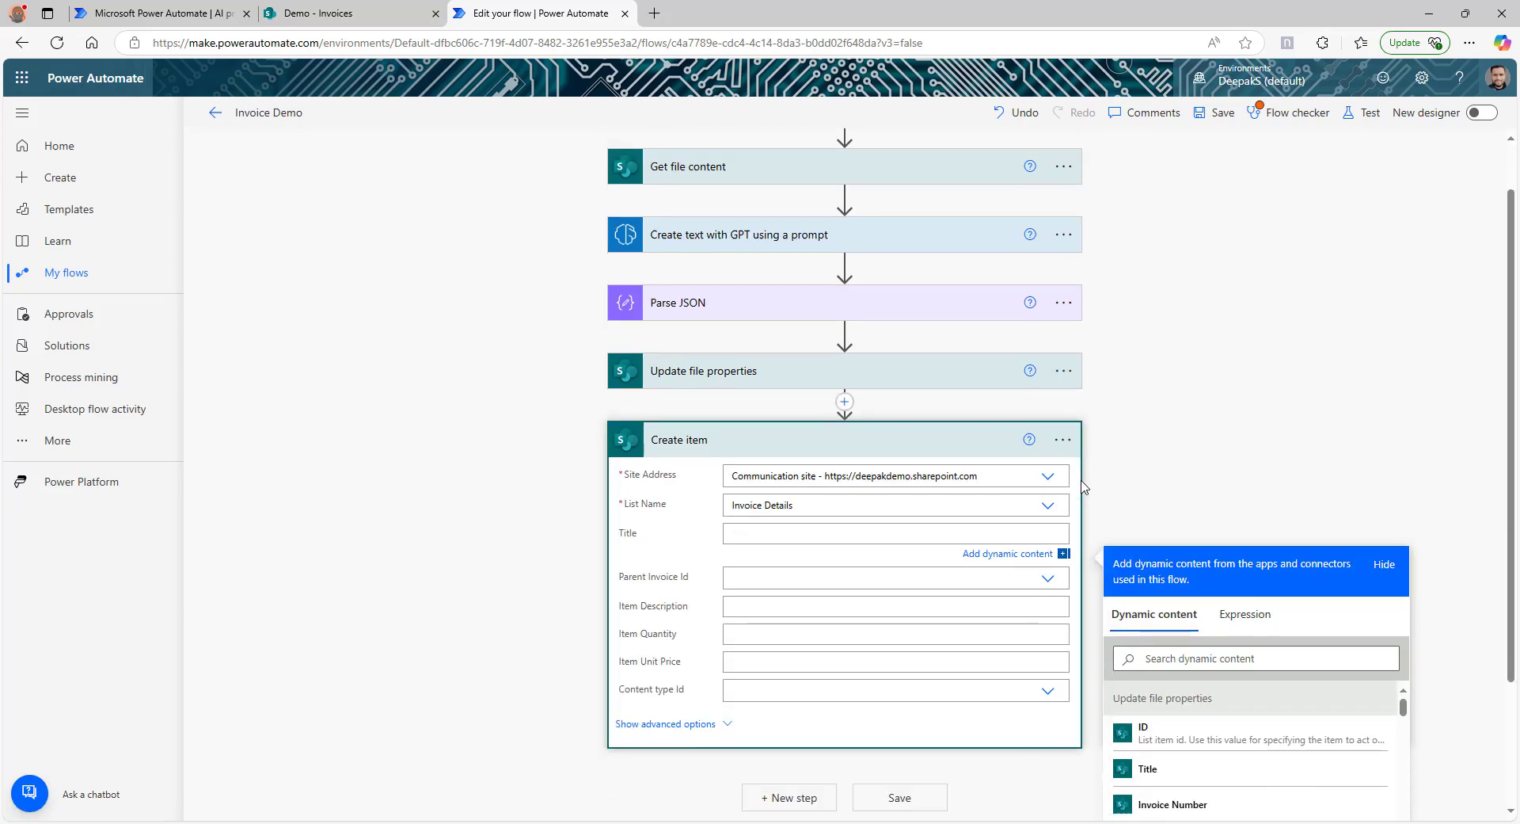
- Reuse the Update file properties Title expression body('Parse_JSON')?['extracted_data']?['Invoice Number']?['value'] as an expression for Title in Create item
click(715, 354)
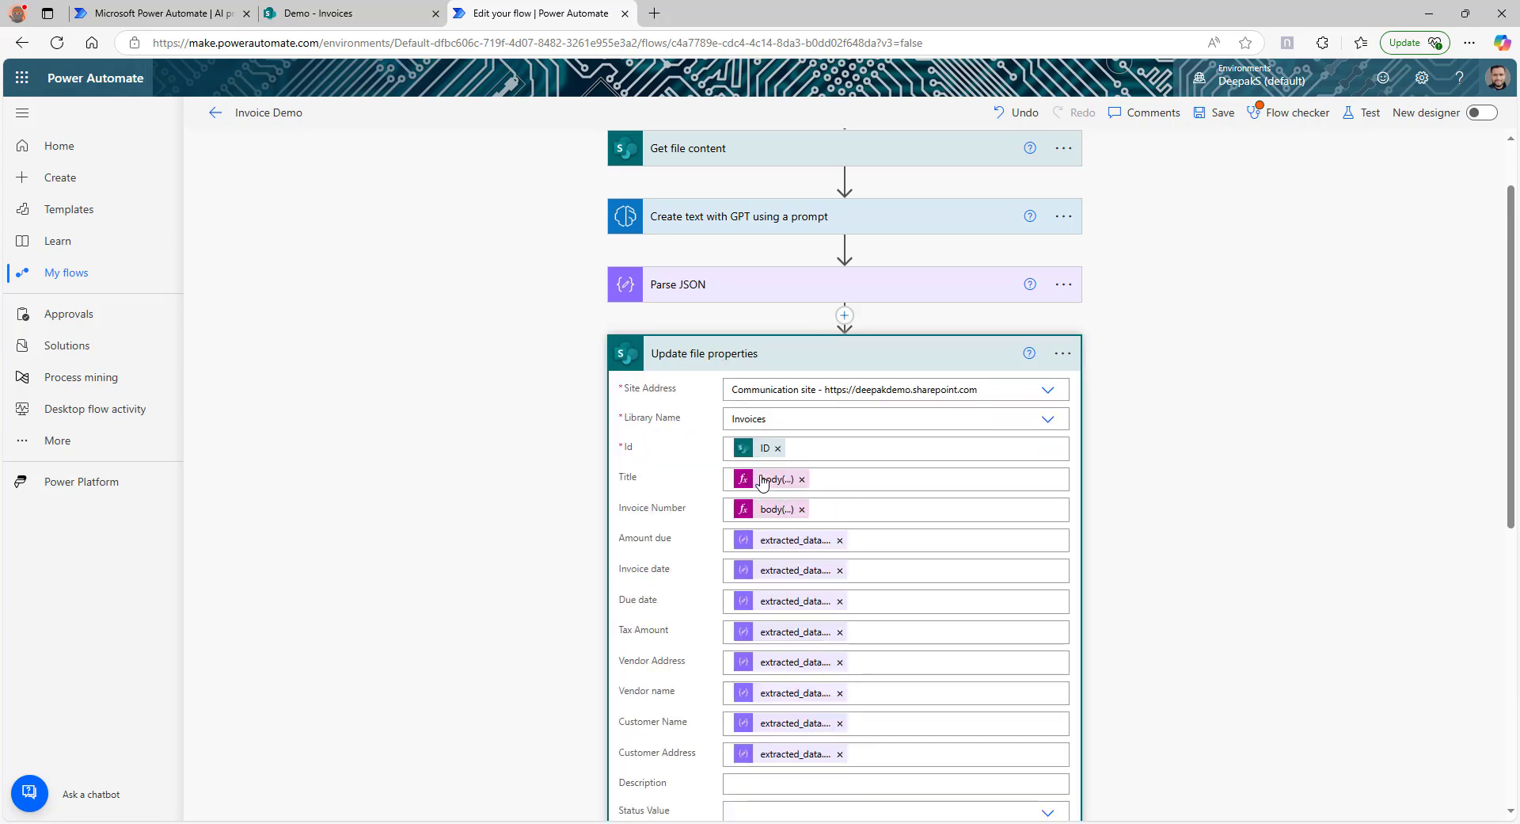
click(763, 481)
scroll(883, 508, down, 5)
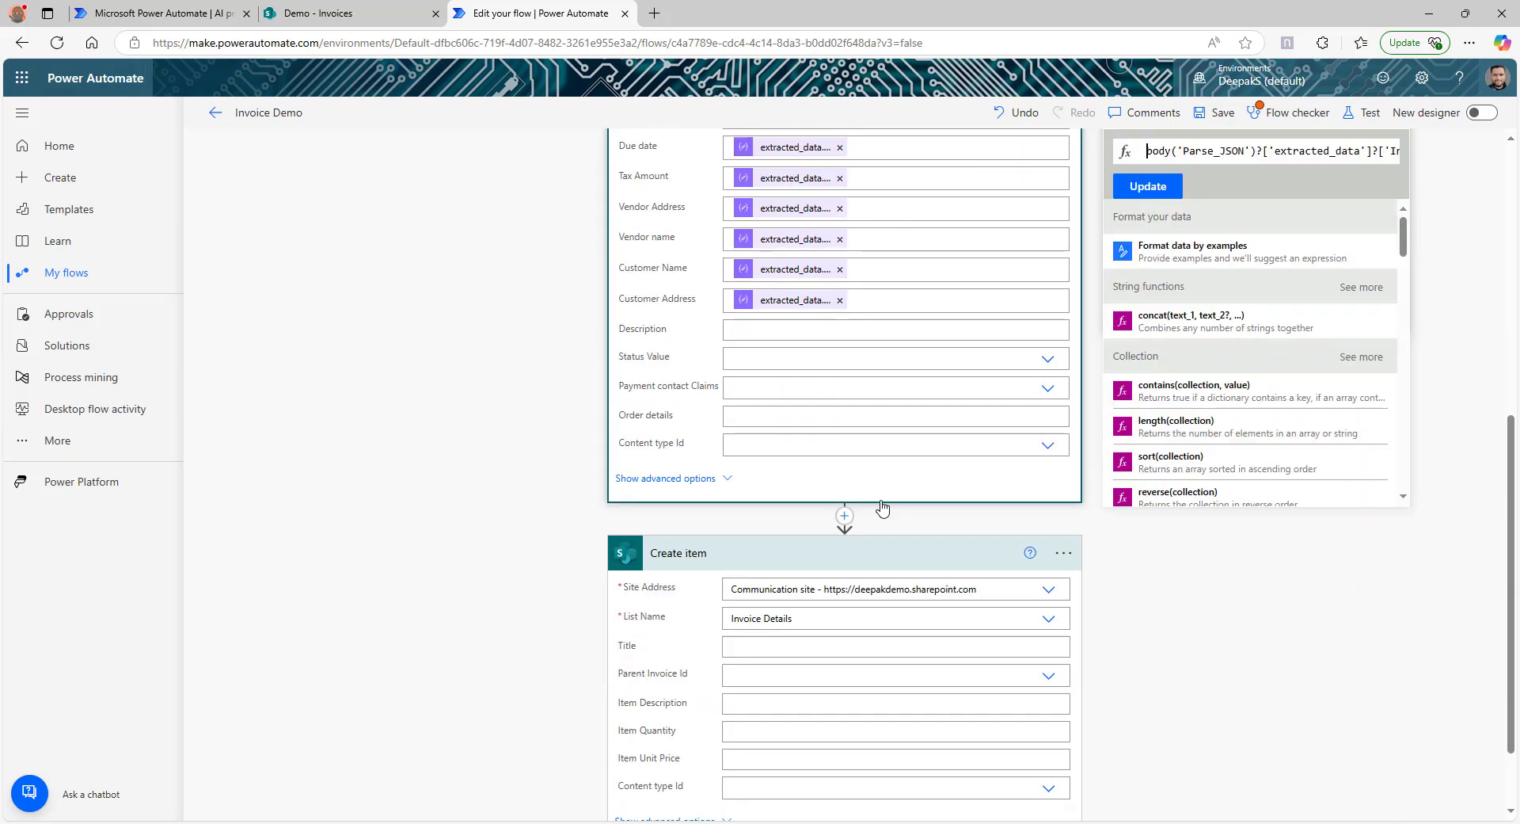
click(789, 547)
text(body('Parse_JSON')?['extracted_data']?['Invoice Number']?['value'])
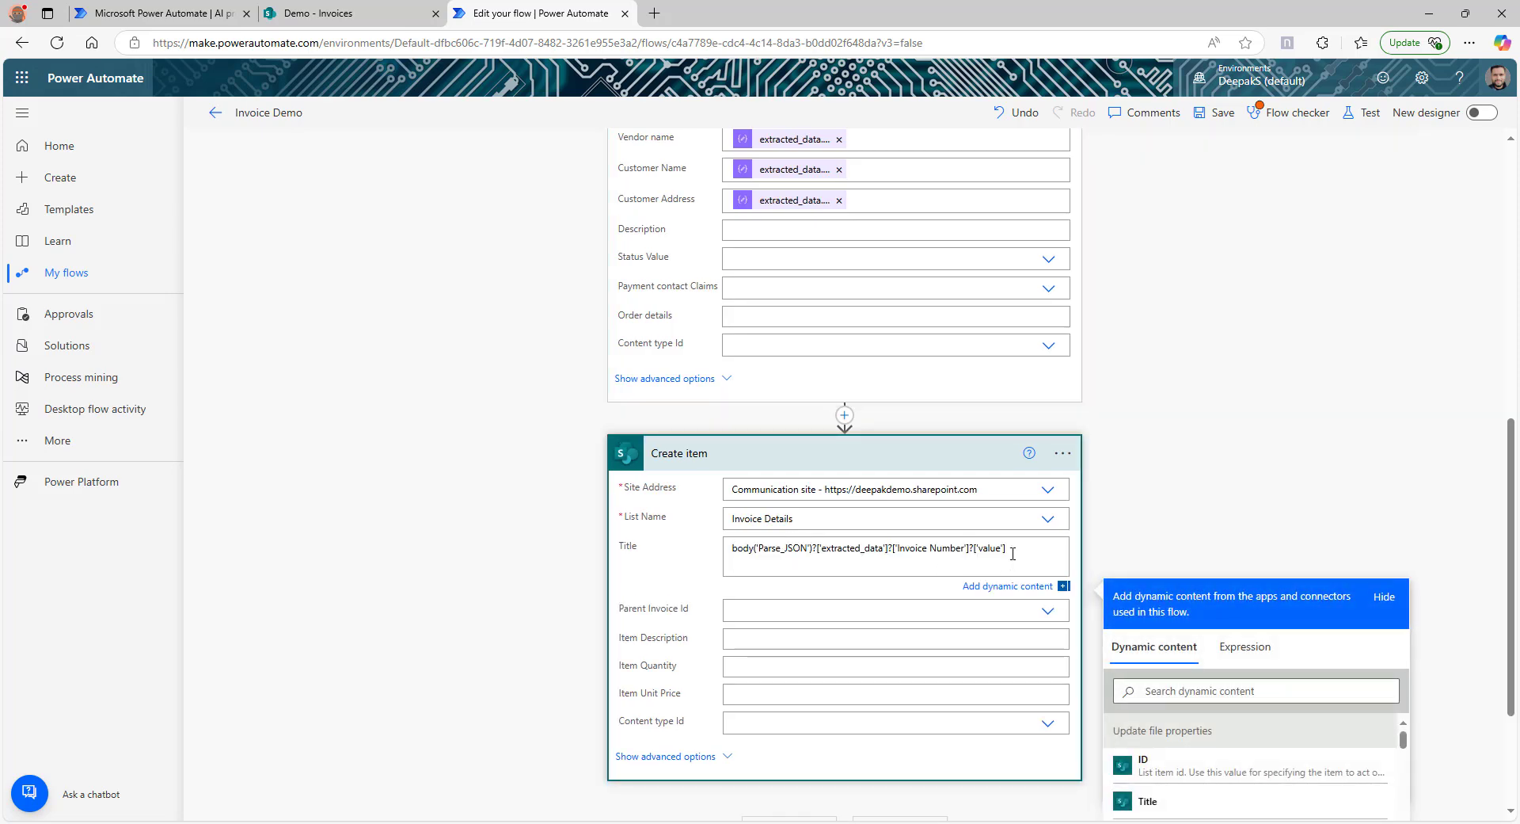
drag(1013, 554, 730, 552)
key(ctrl+x)
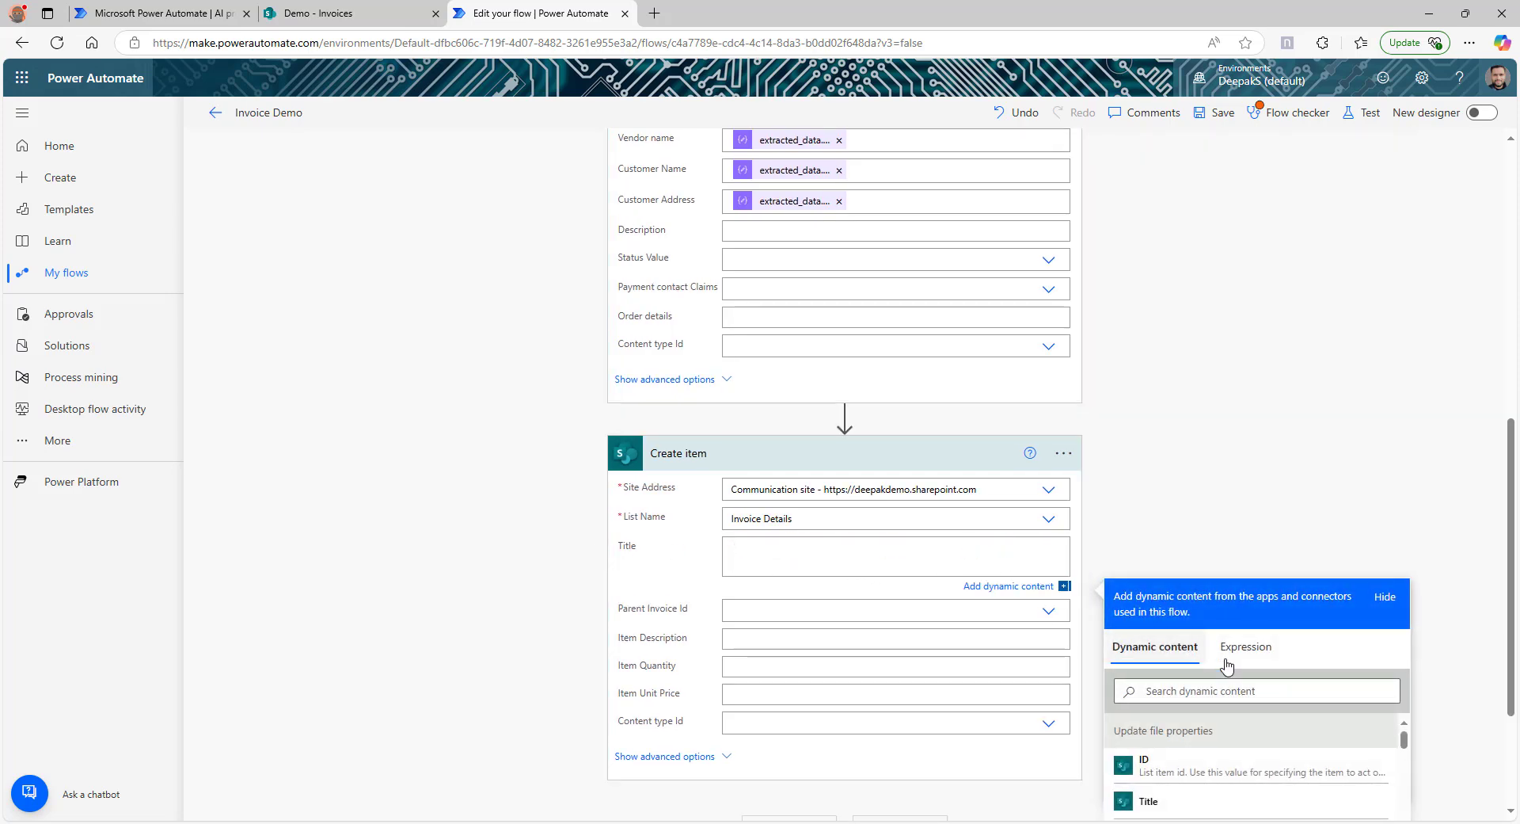
click(1246, 647)
key(ctrl+v)
click(1143, 743)
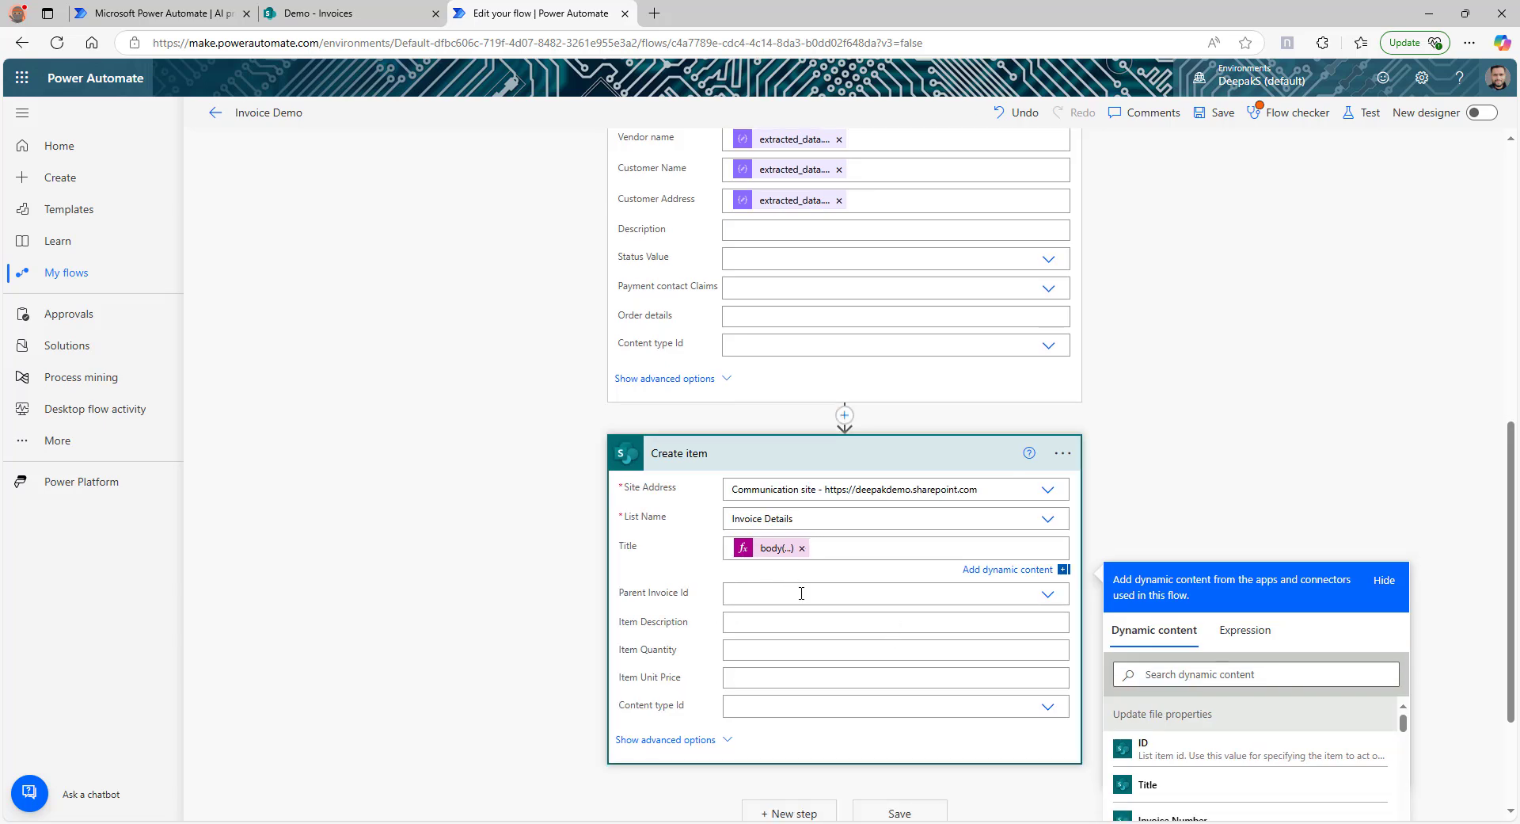
- Set Parent Invoice Id in Create item to a custom value using the ID from When a file is created (properties only)
click(802, 592)
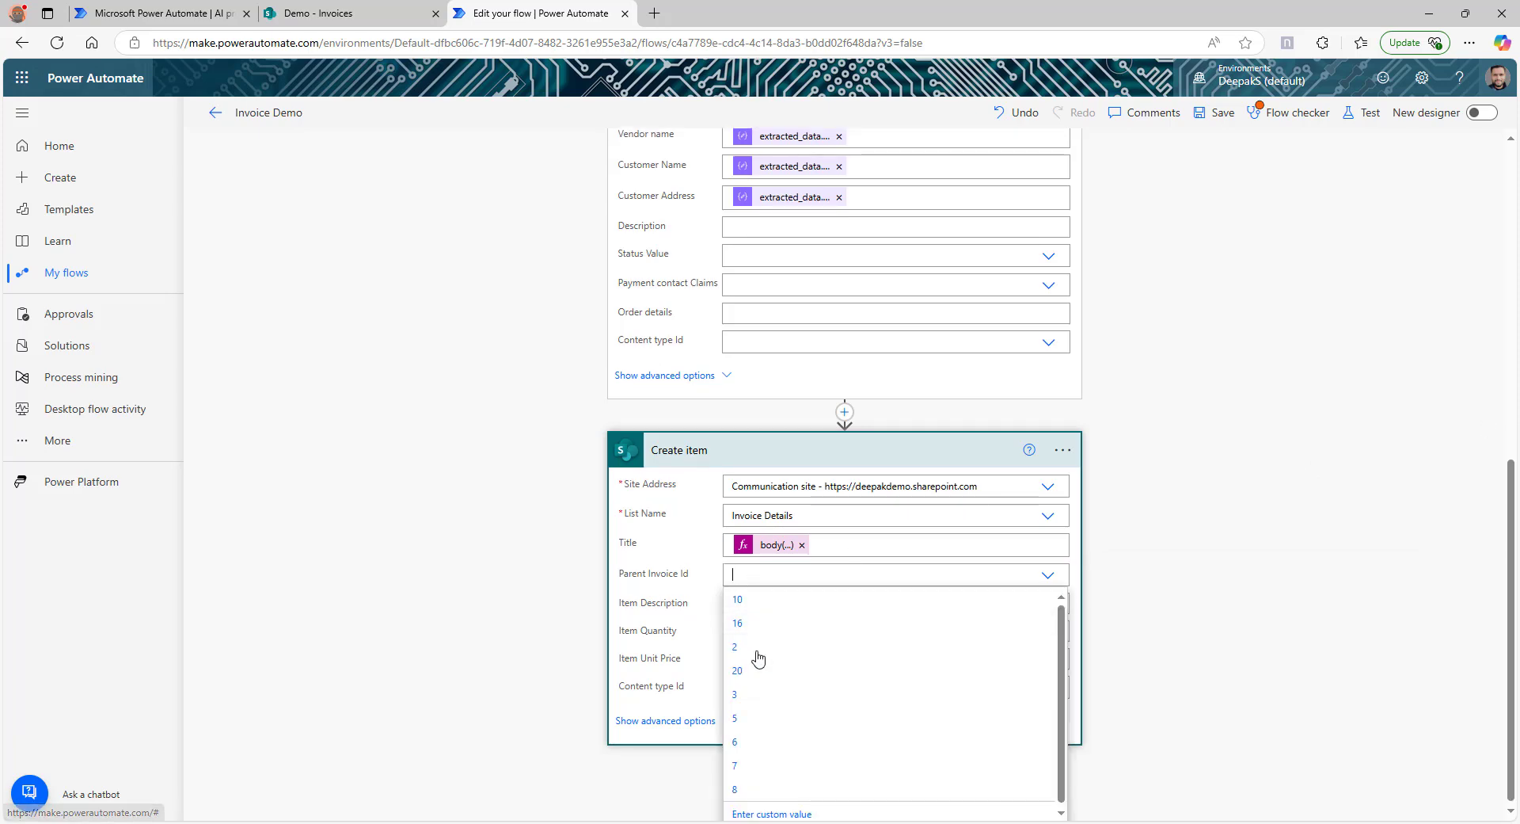
click(782, 814)
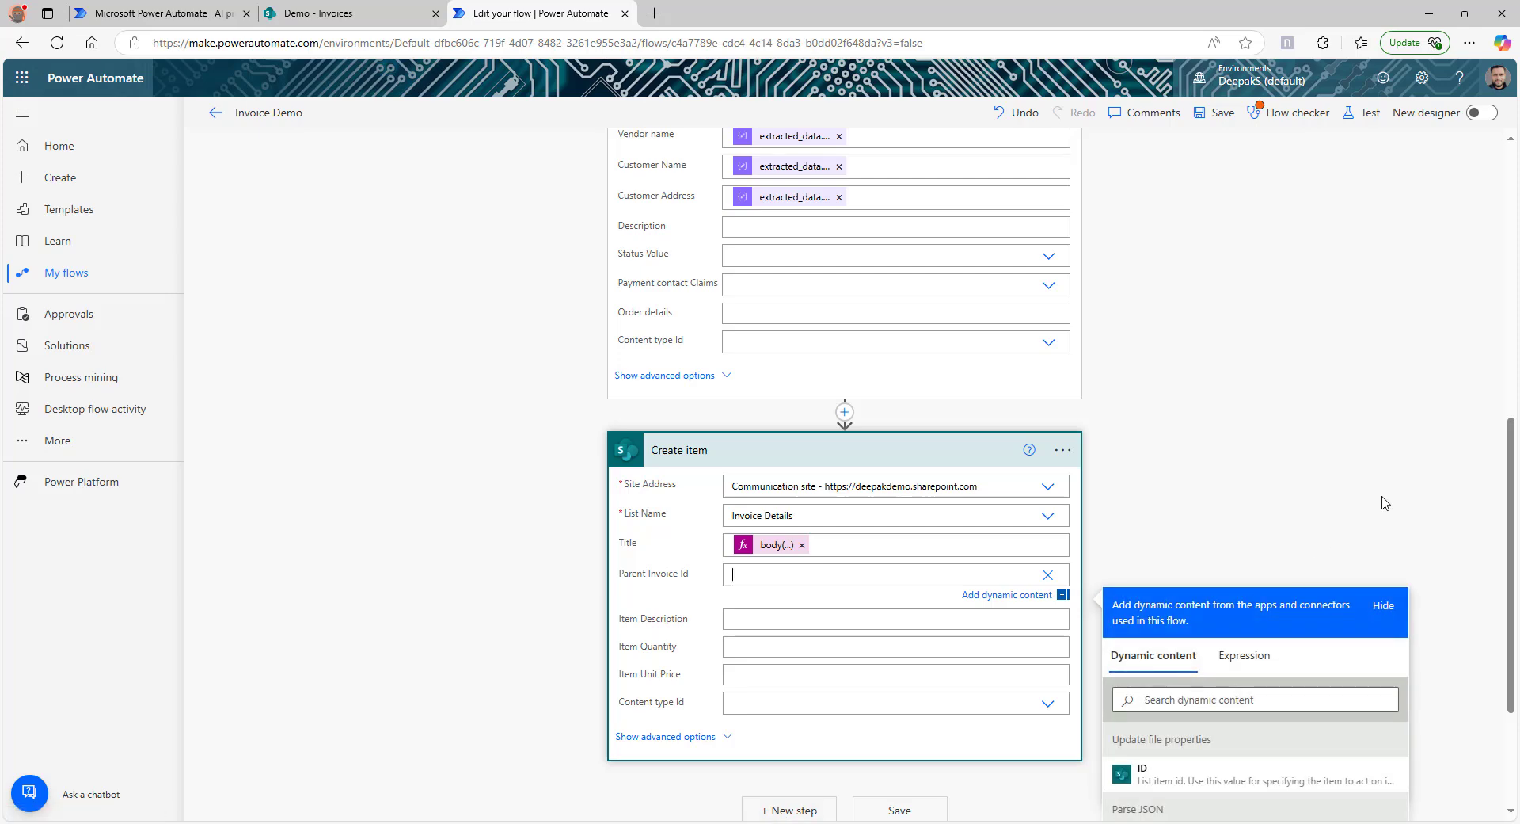
scroll(1193, 719, down, 3)
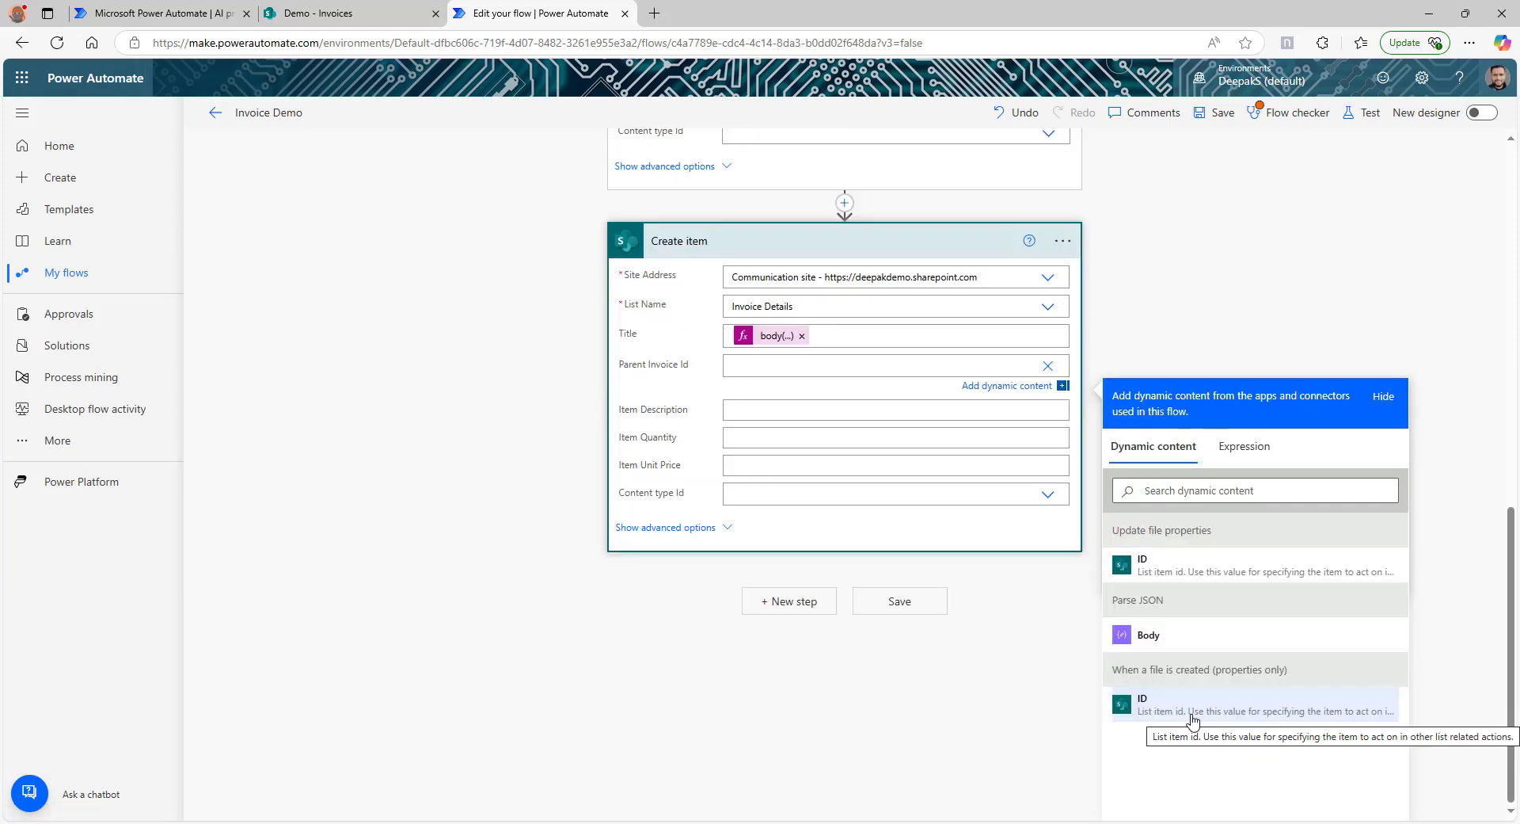
click(1194, 708)
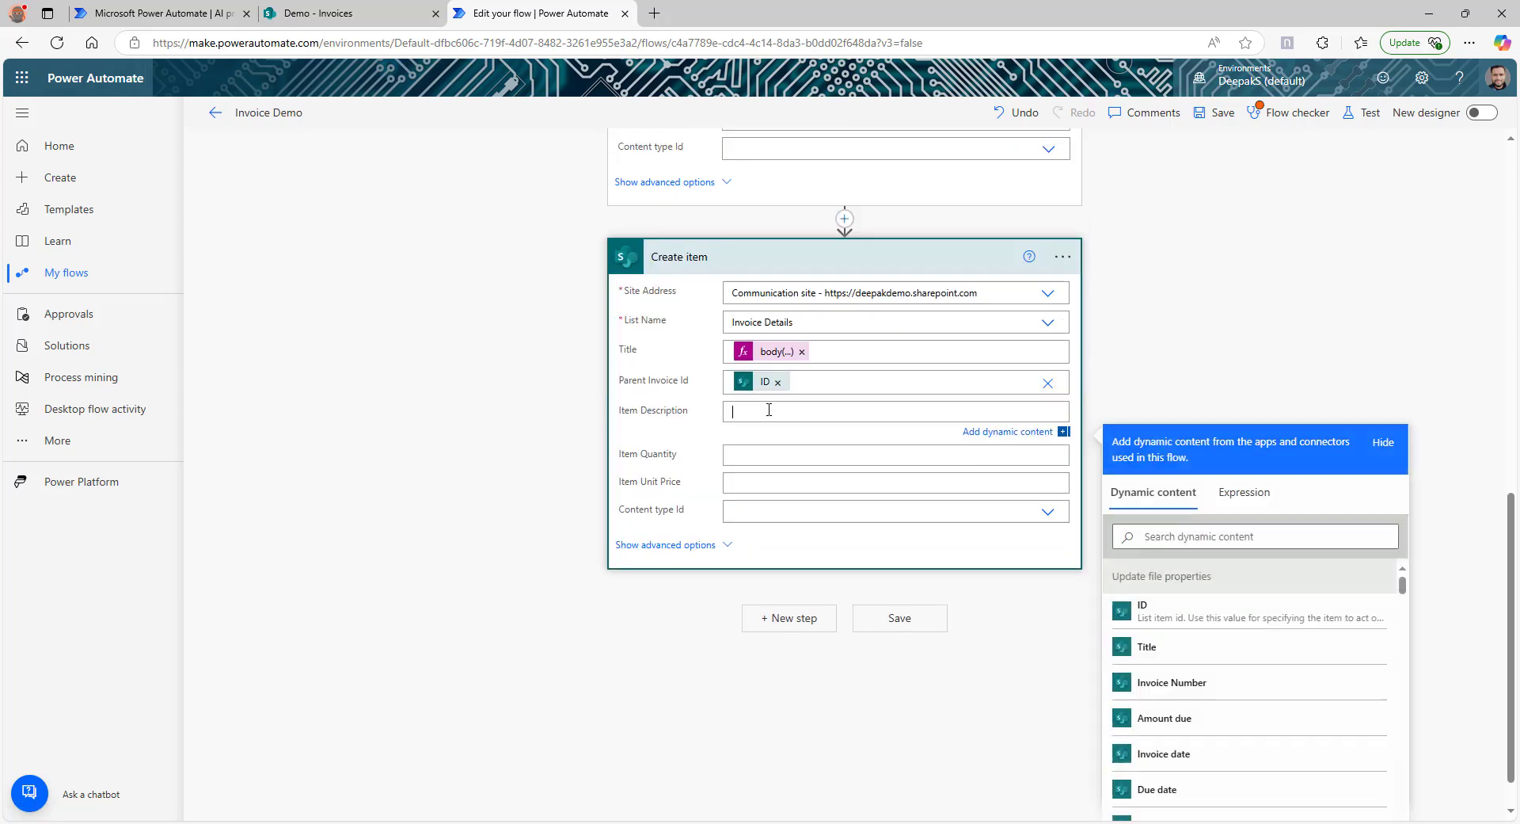
click(715, 488)
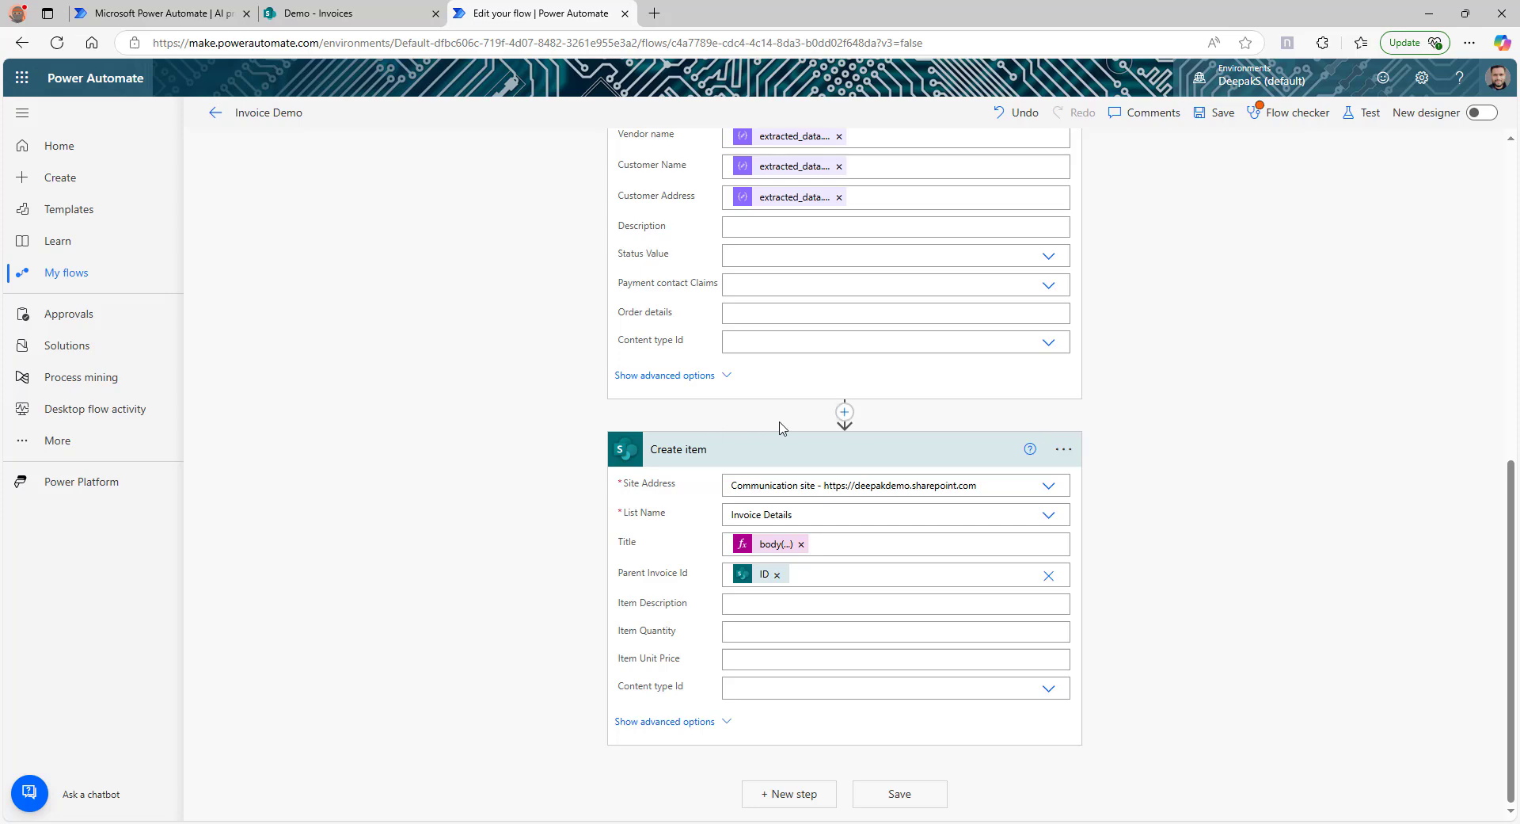
- Insert an Apply to each control between Update file properties and Create item
click(845, 412)
click(830, 437)
click(656, 302)
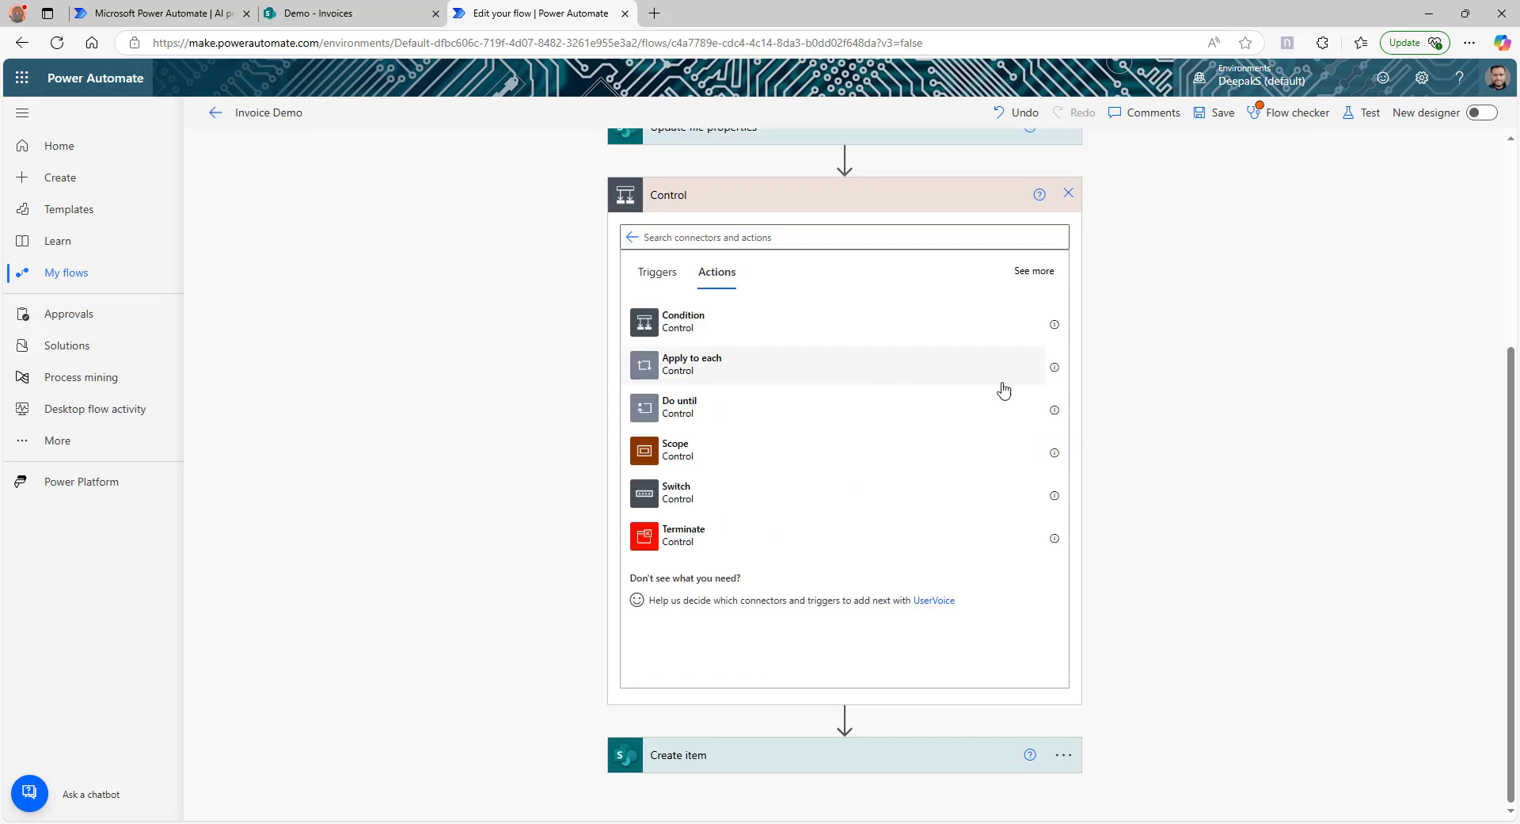
click(1013, 371)
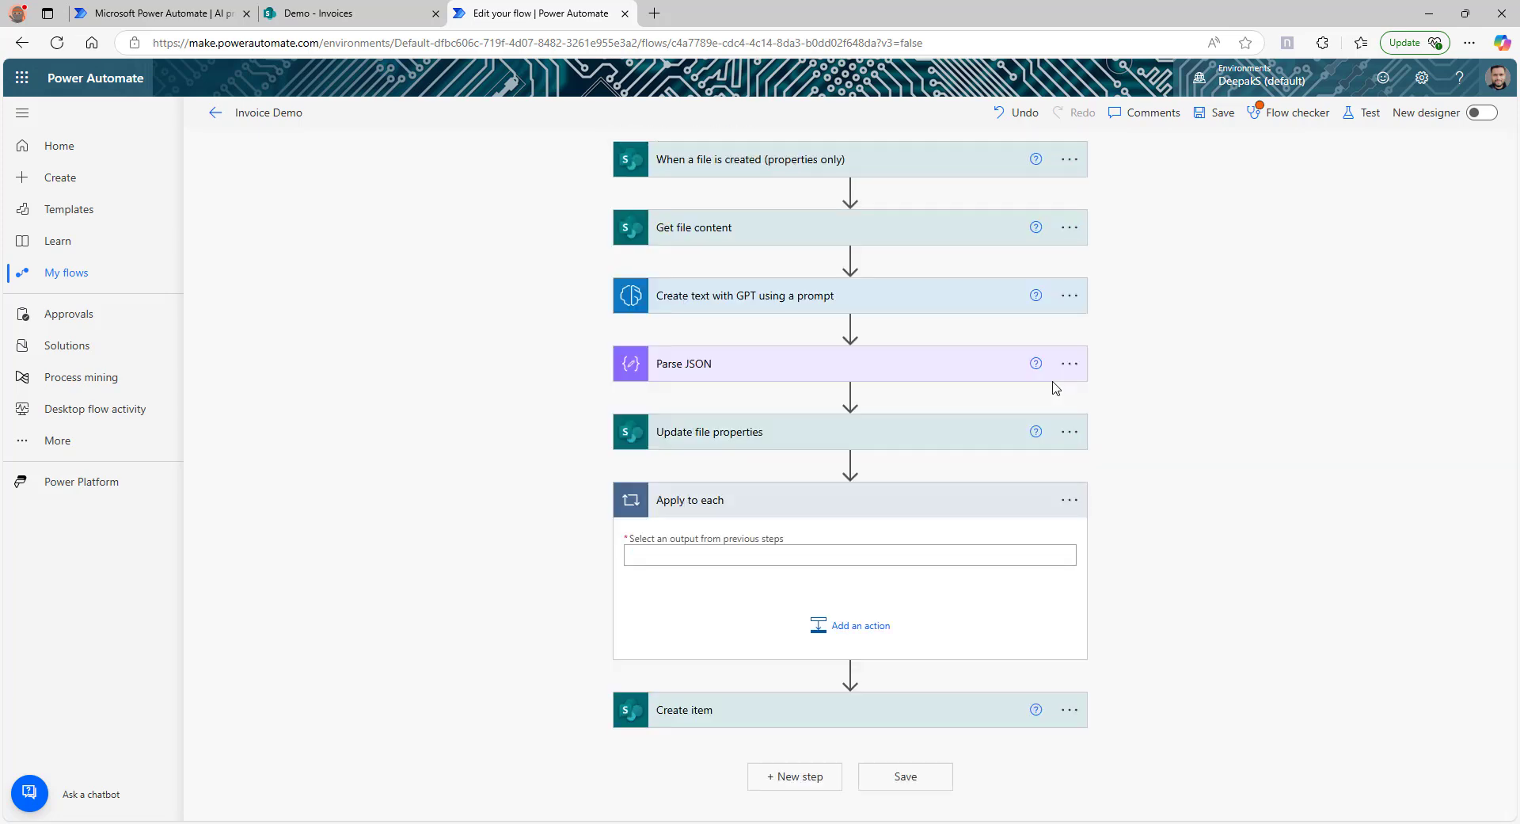
- Enter the expression body('Parse_JSON')?['extracted_data']?['Items'] for the Apply to each input and check each part of its path
click(707, 555)
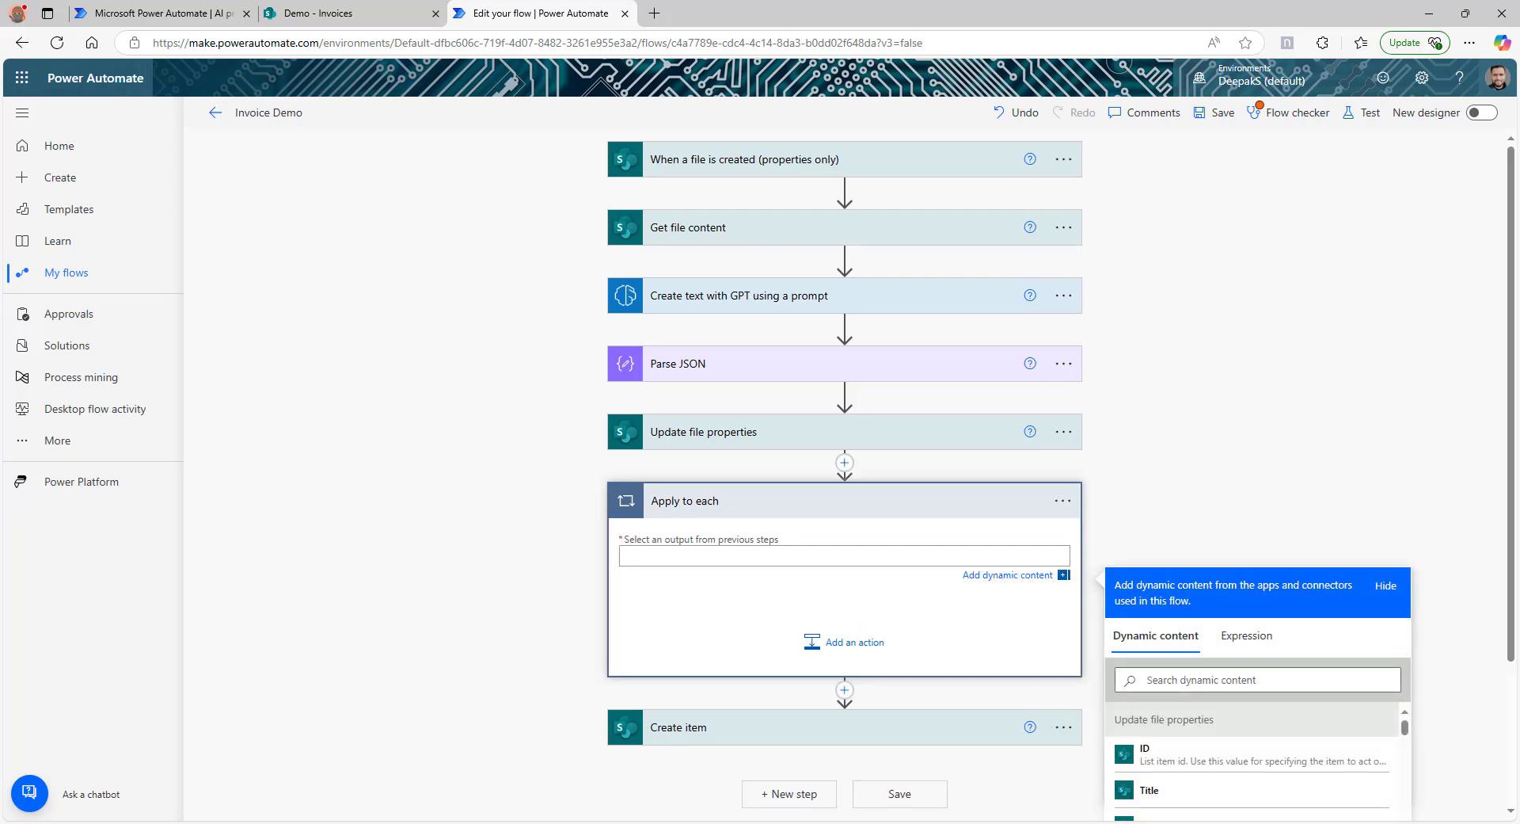
click(1246, 635)
key(ctrl+v)
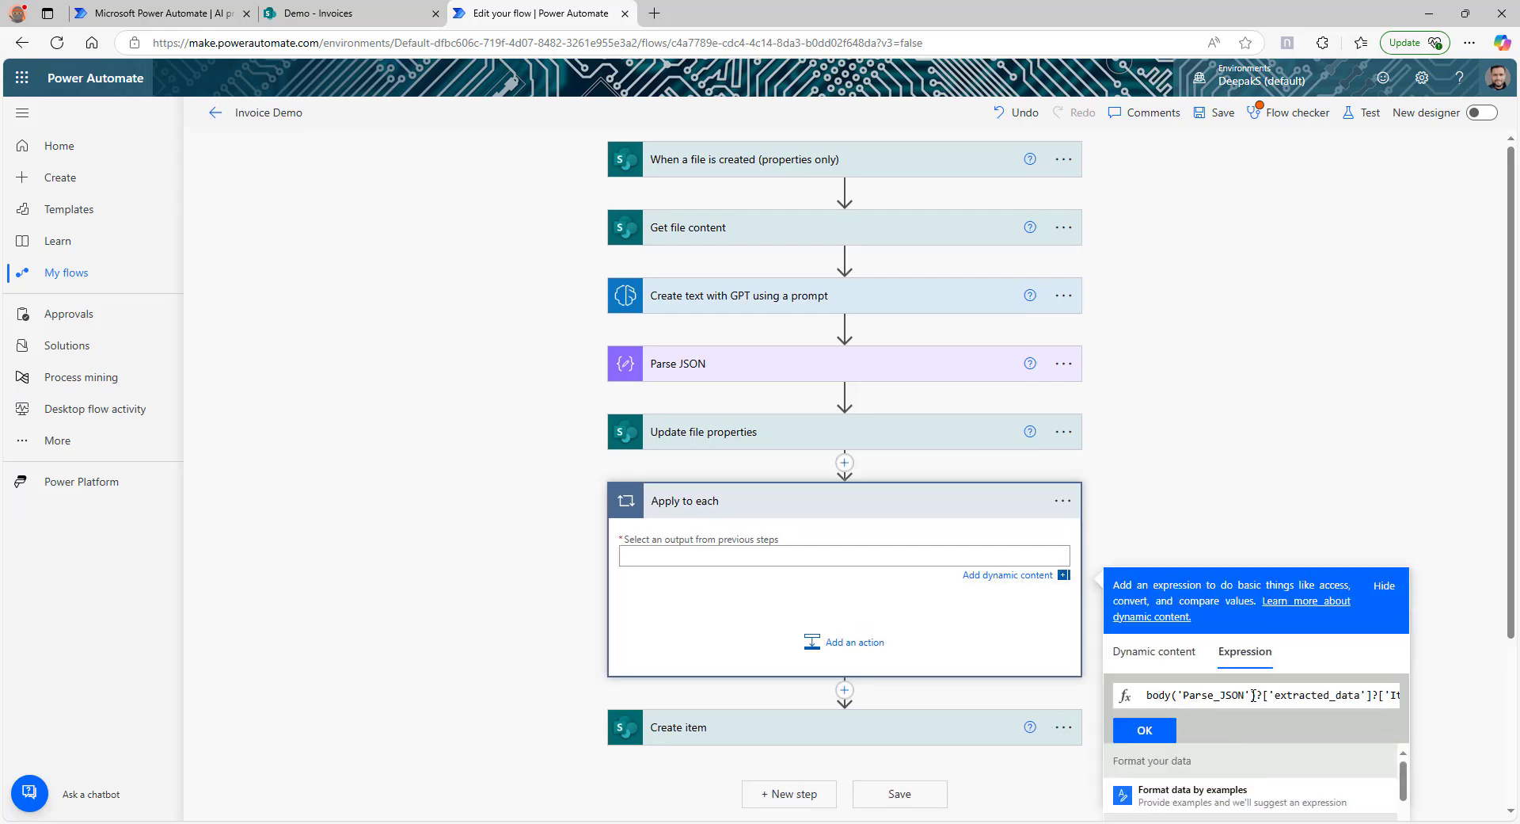
drag(1253, 694, 1146, 695)
double_click(1293, 695)
double_click(1362, 696)
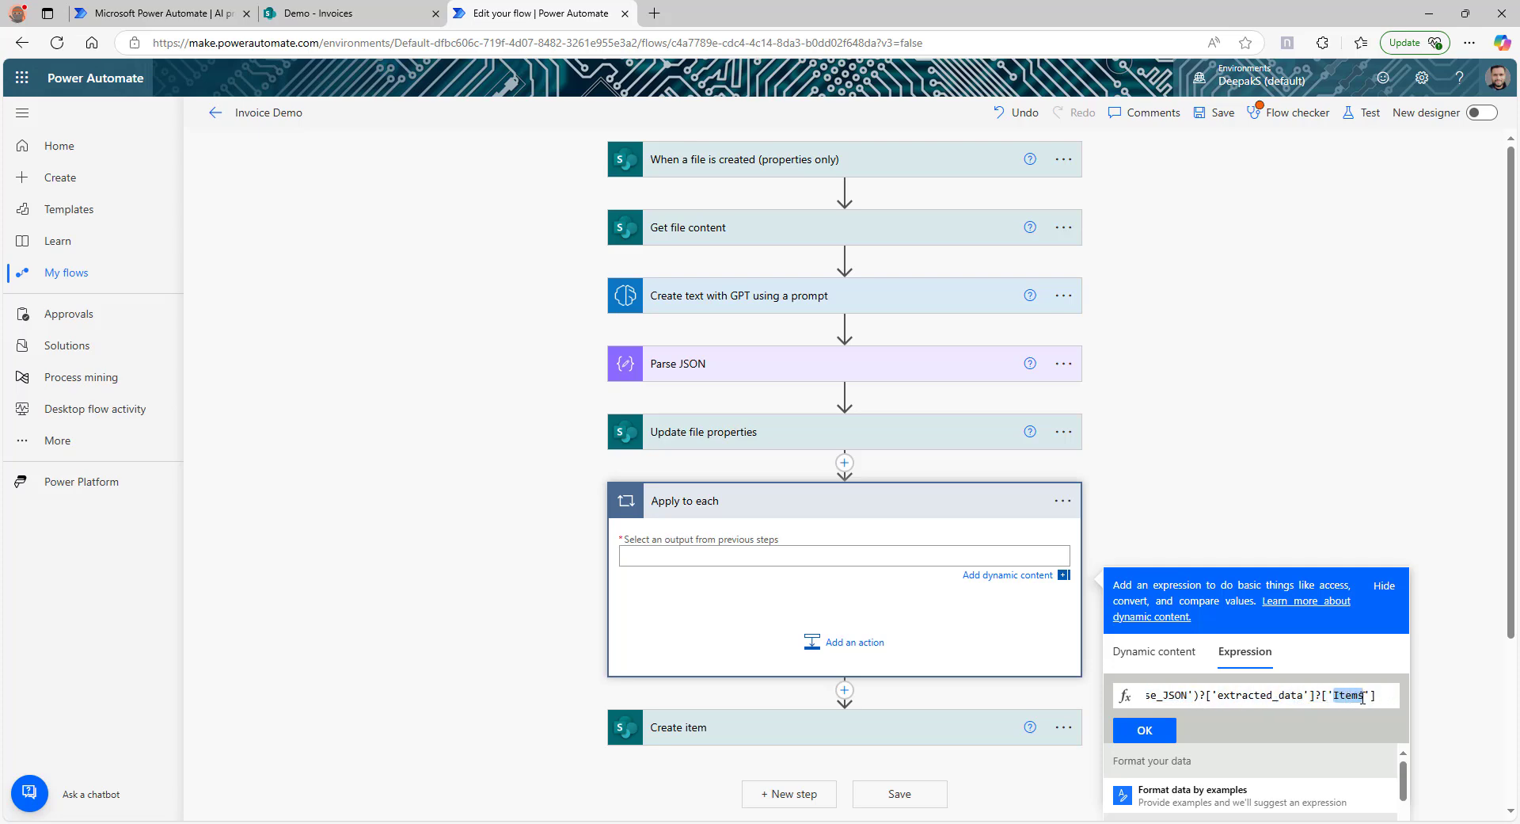
- Switch to the AI prompt and examine how the Items array in the prompt response groups each item's quantity, description, unit price and total
click(163, 13)
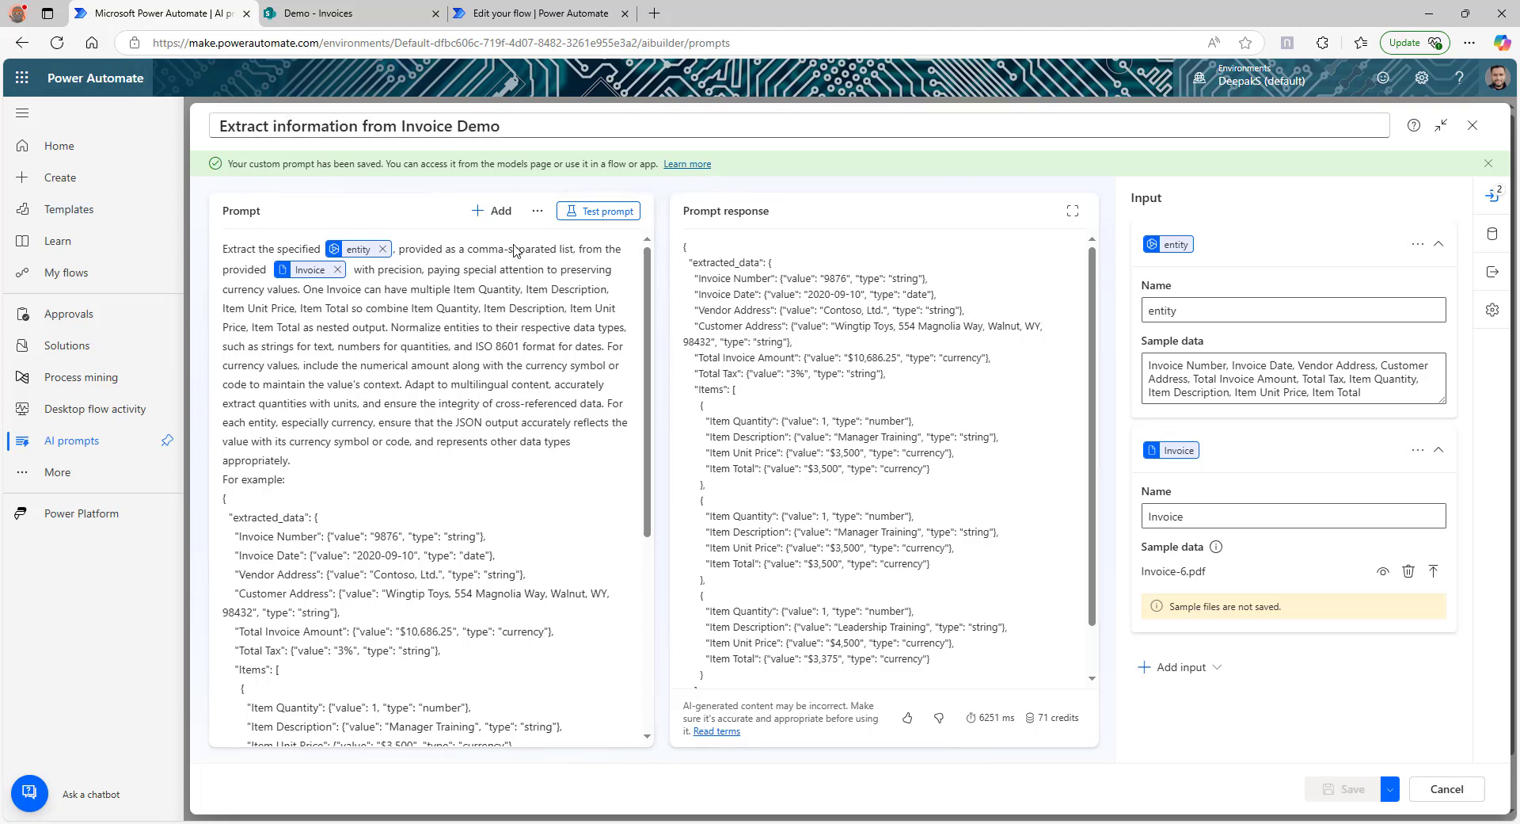
double_click(712, 388)
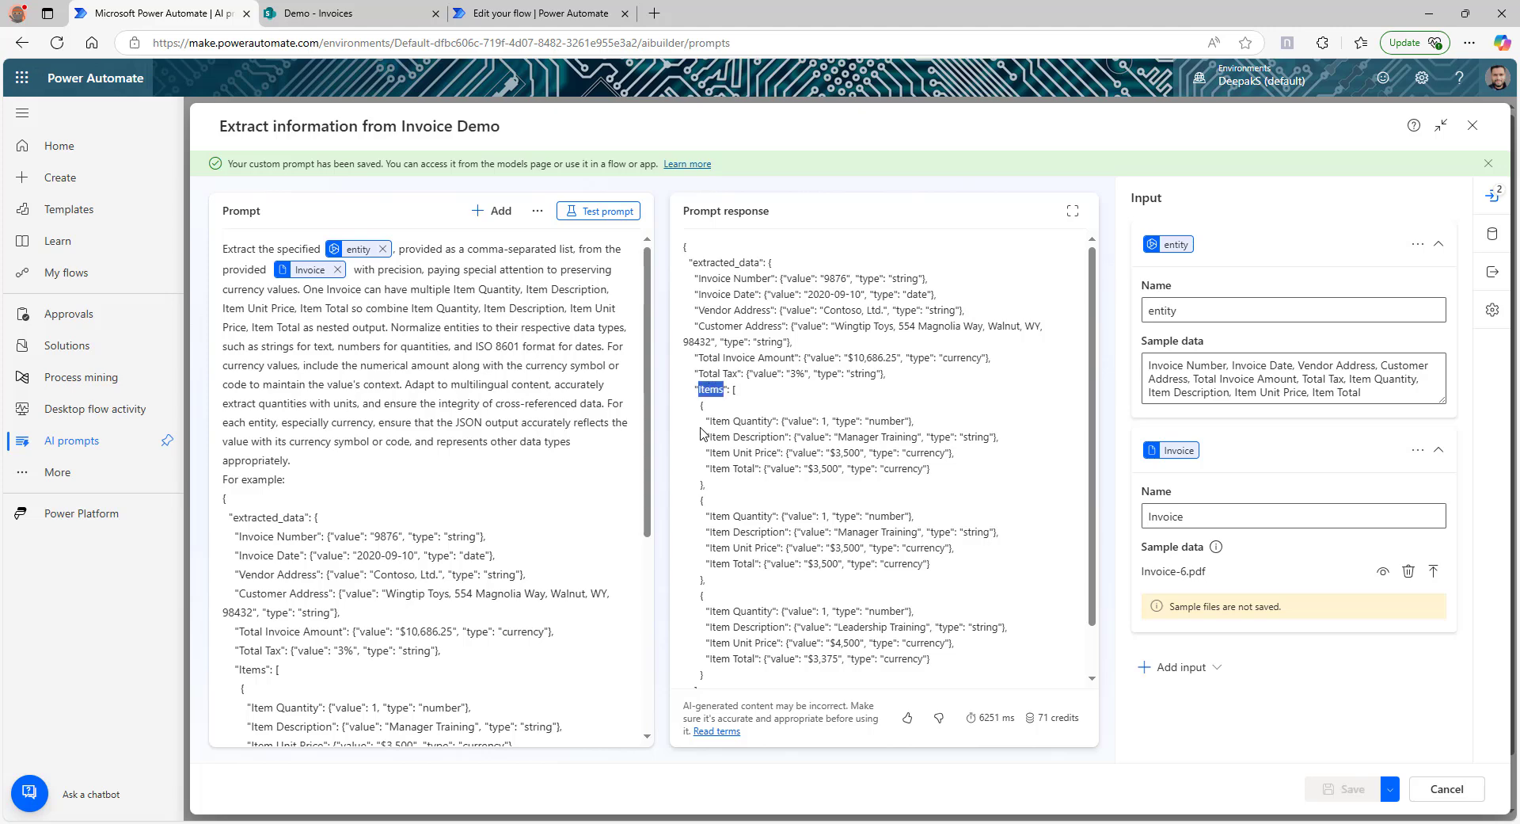
drag(700, 406, 729, 686)
scroll(729, 685, down, 1)
scroll(715, 406, up, 1)
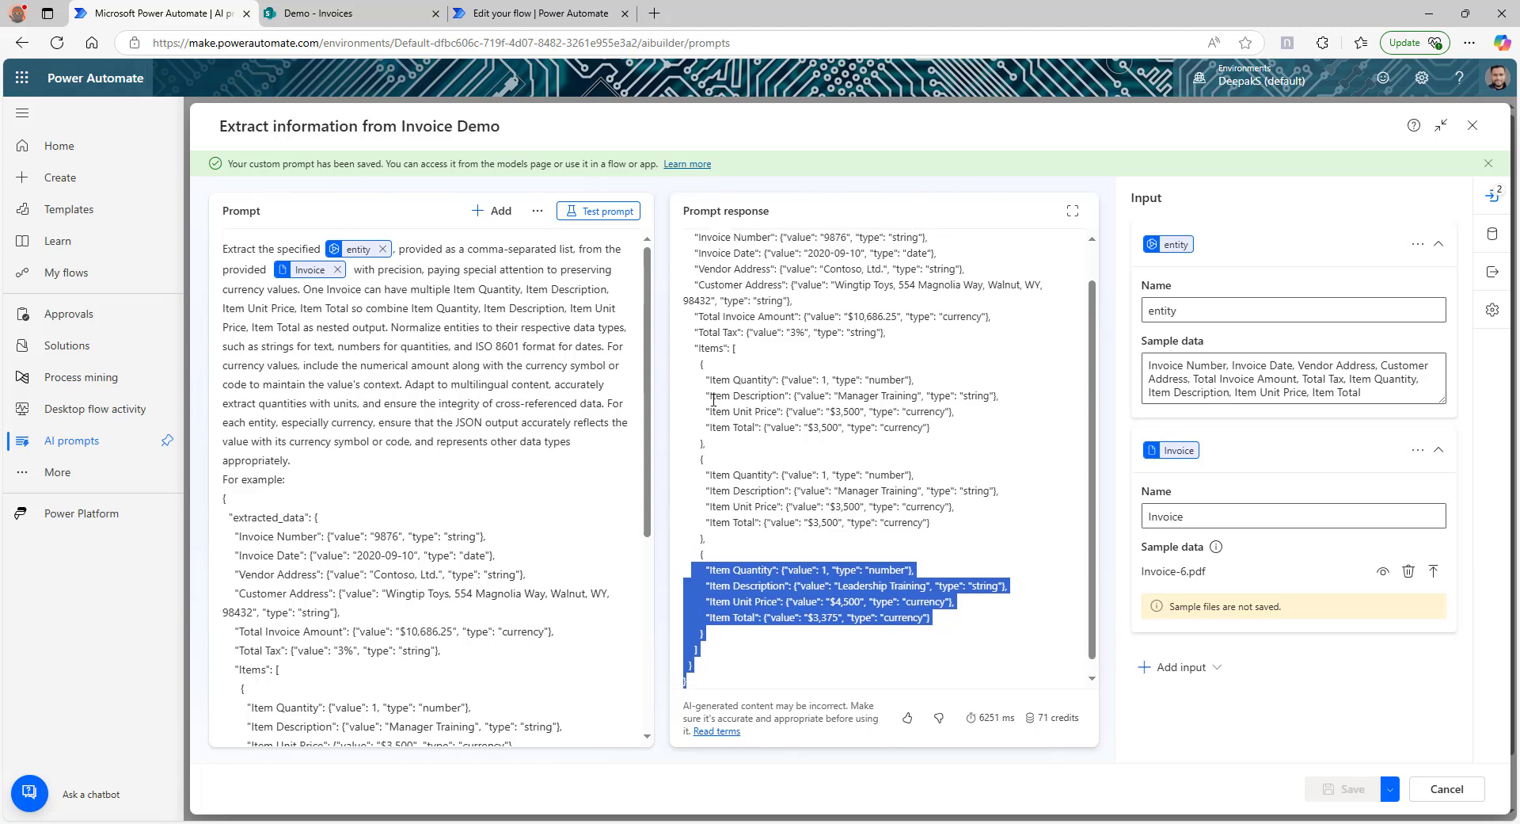
click(716, 394)
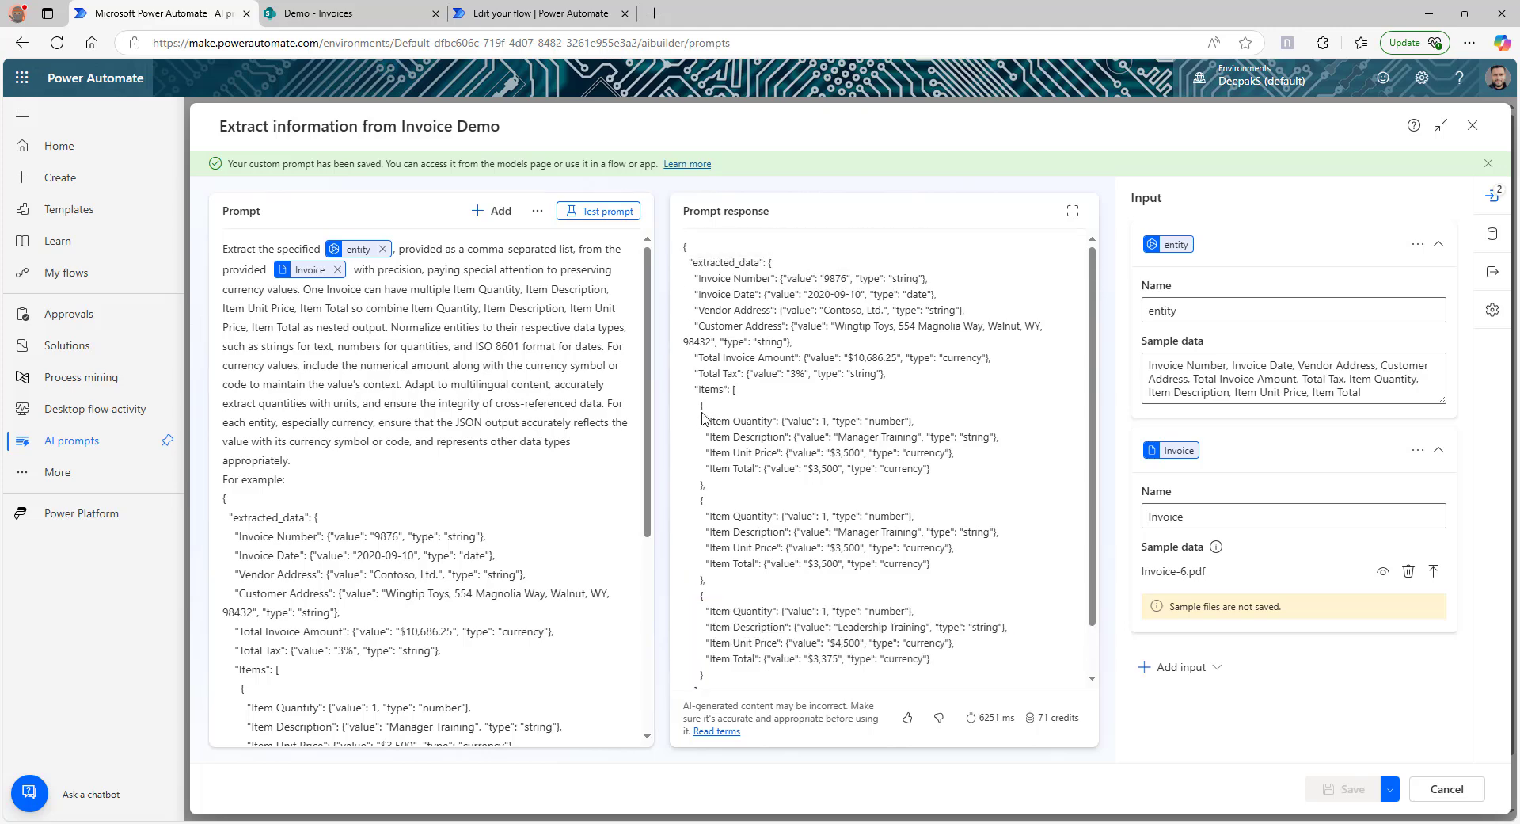
drag(702, 405, 764, 580)
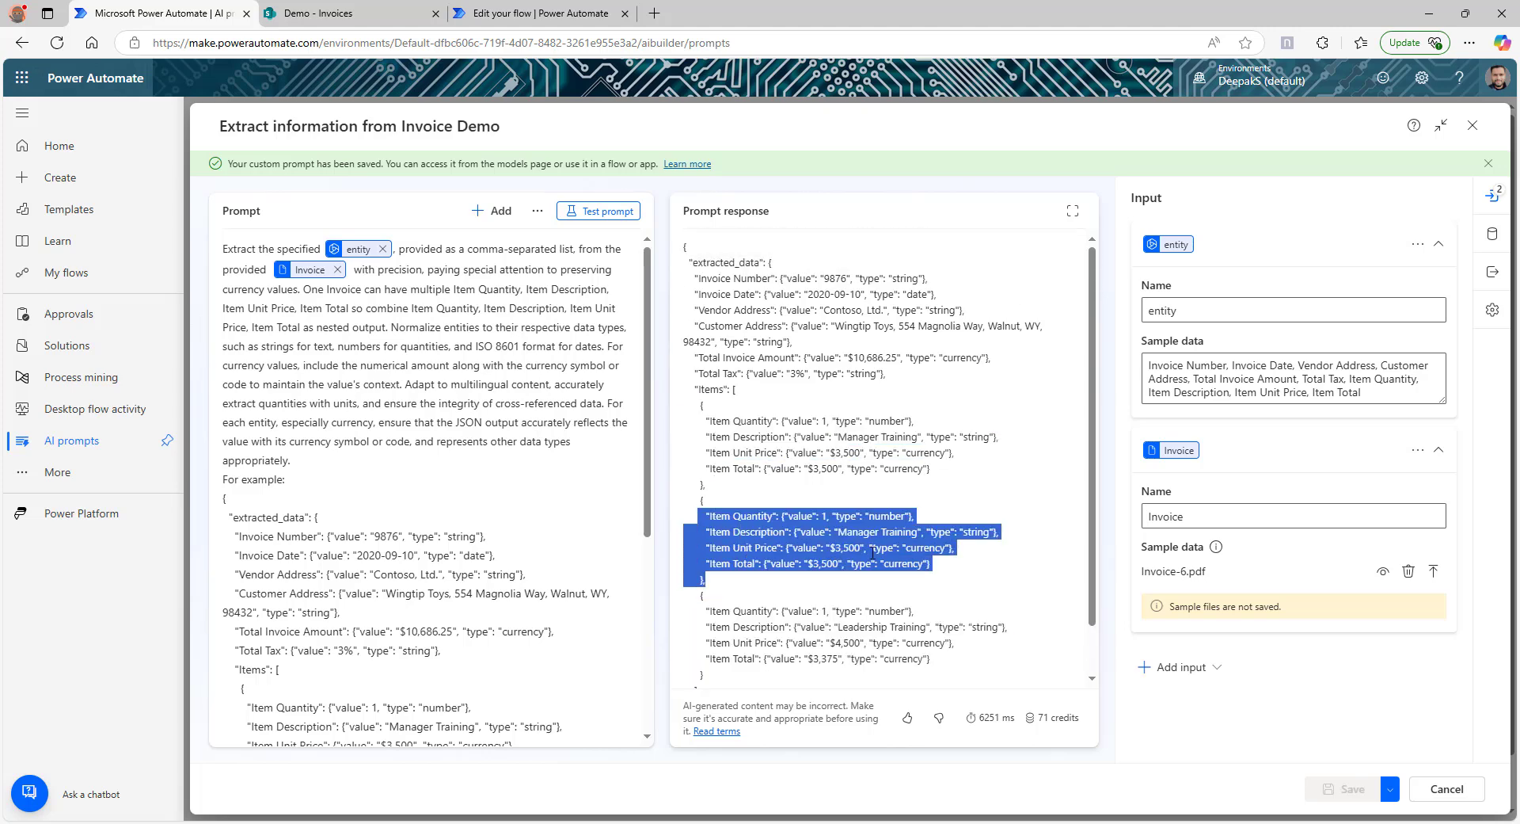
double_click(701, 387)
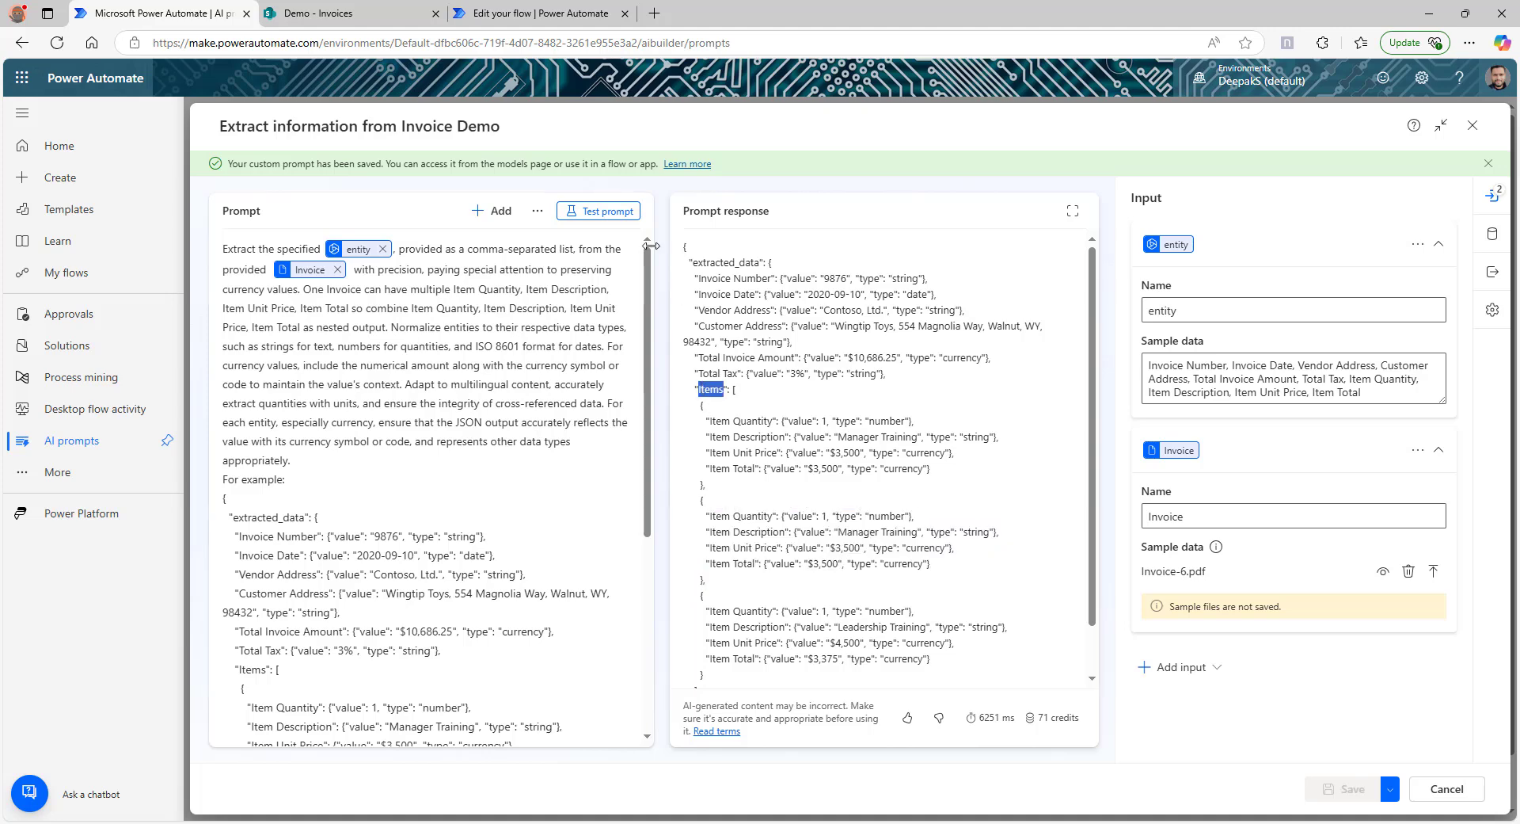
- Return to the flow, confirm the Items expression as the Apply to each input, and move Create item inside that loop
click(538, 13)
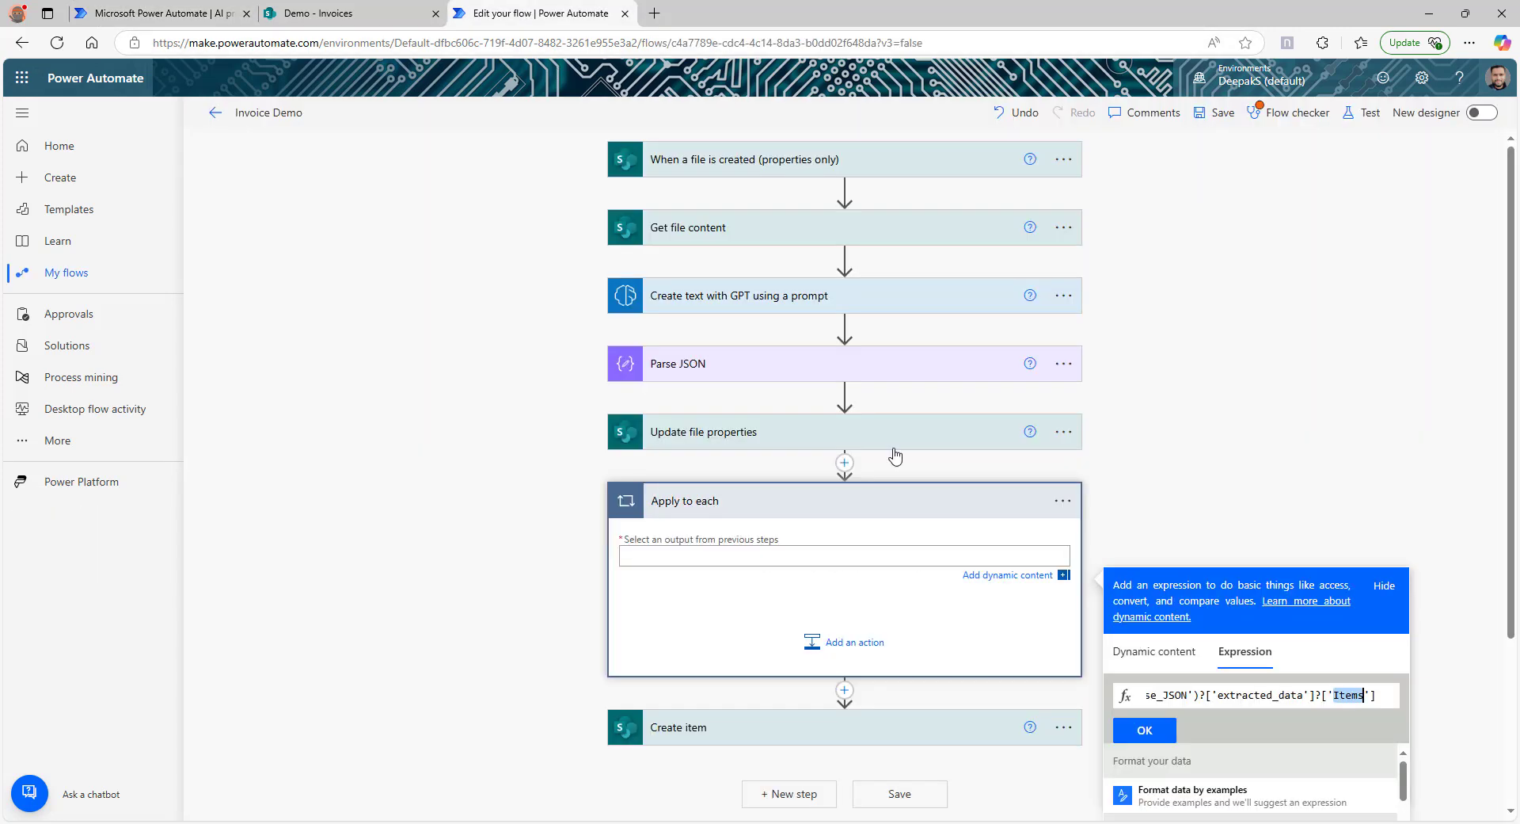
click(1161, 741)
drag(849, 743, 715, 608)
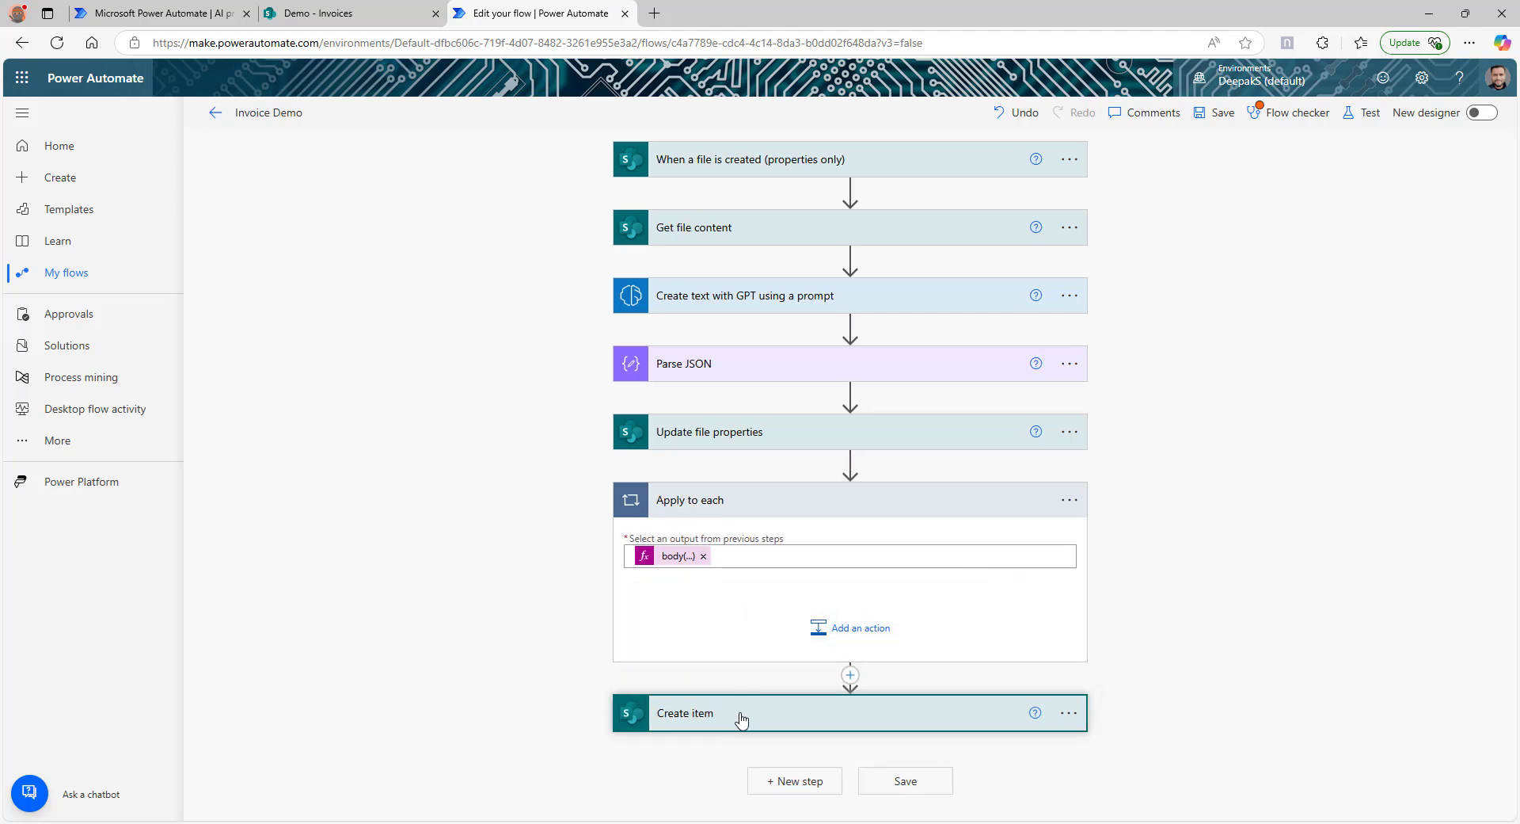
drag(743, 714, 831, 606)
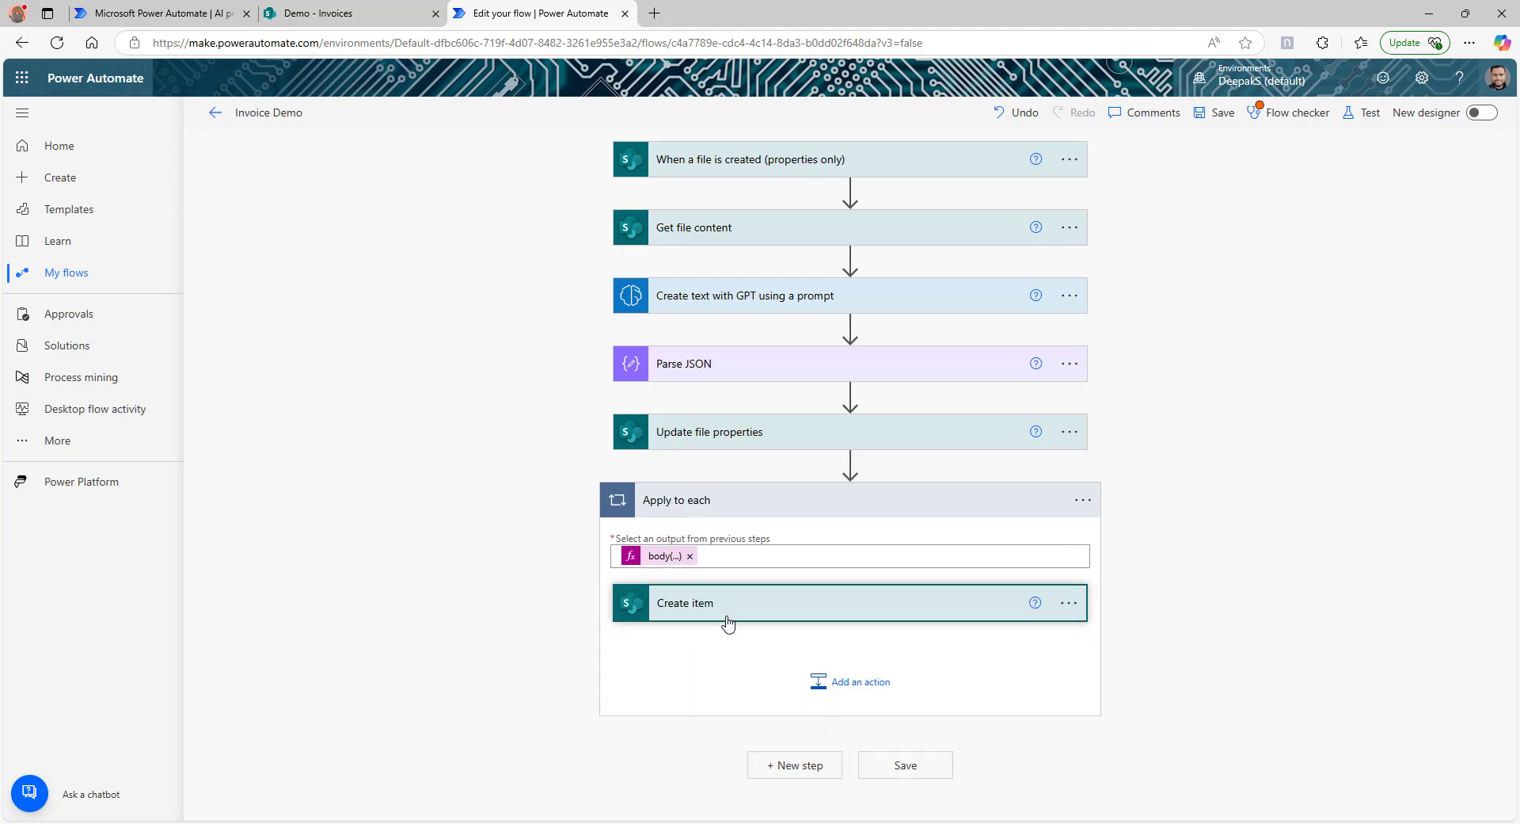
- Start an expression for Item Description in Create item with items('Apply_to_each')
click(954, 604)
scroll(730, 540, down, 3)
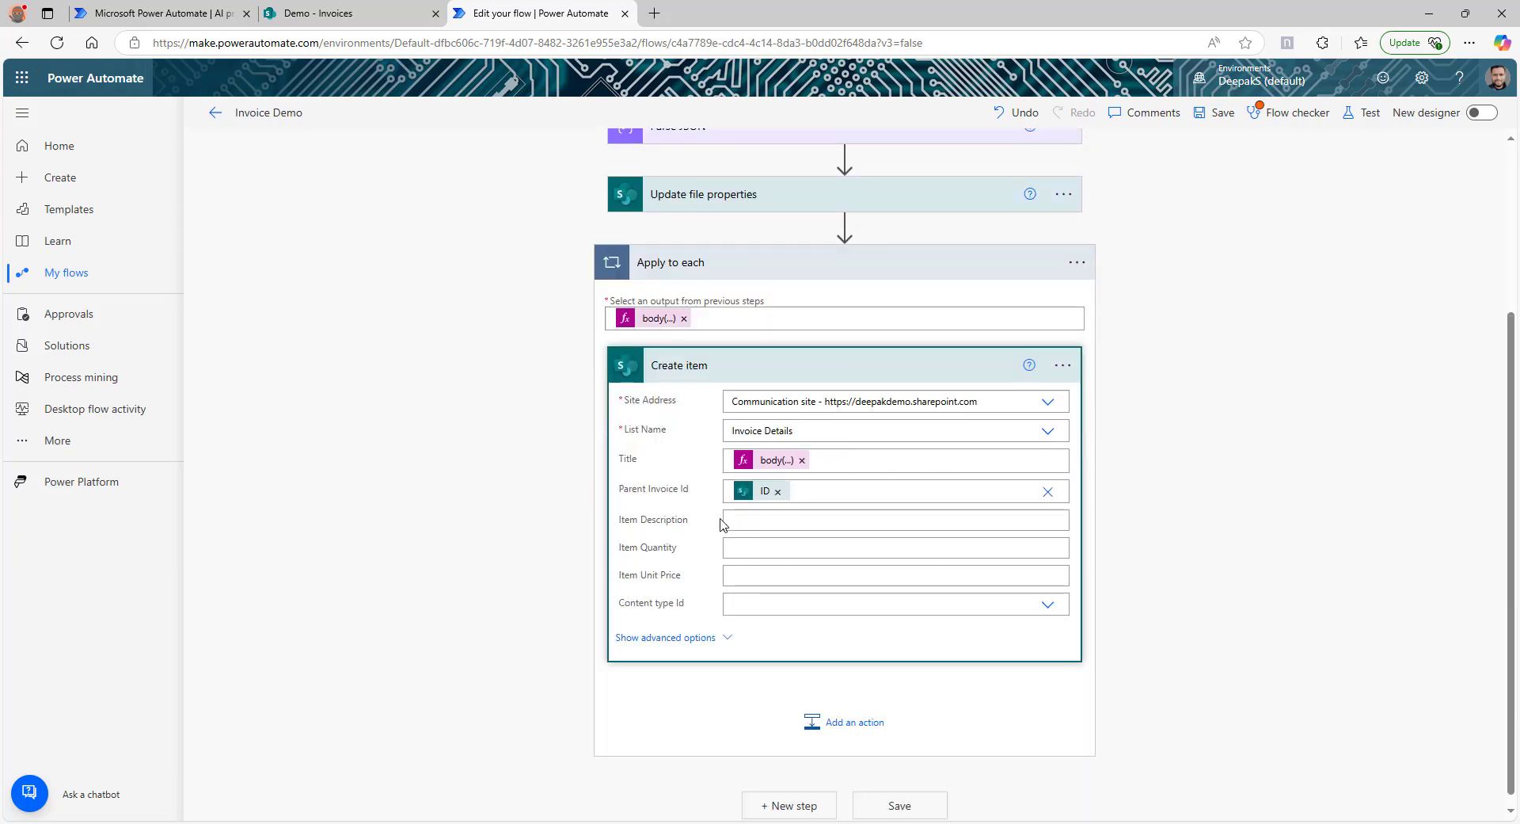
click(750, 519)
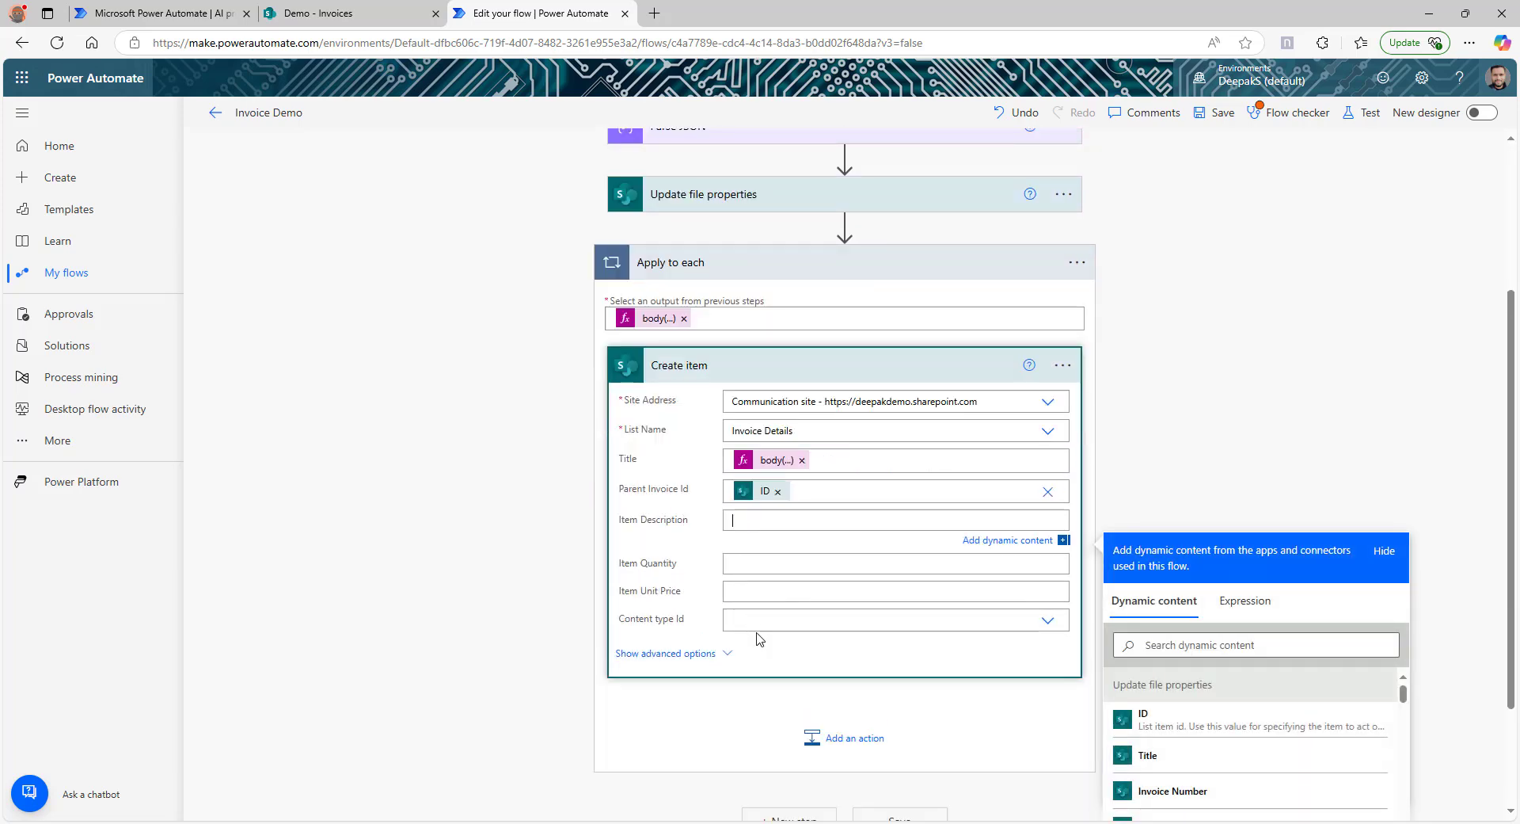
click(1245, 601)
key(ctrl+v)
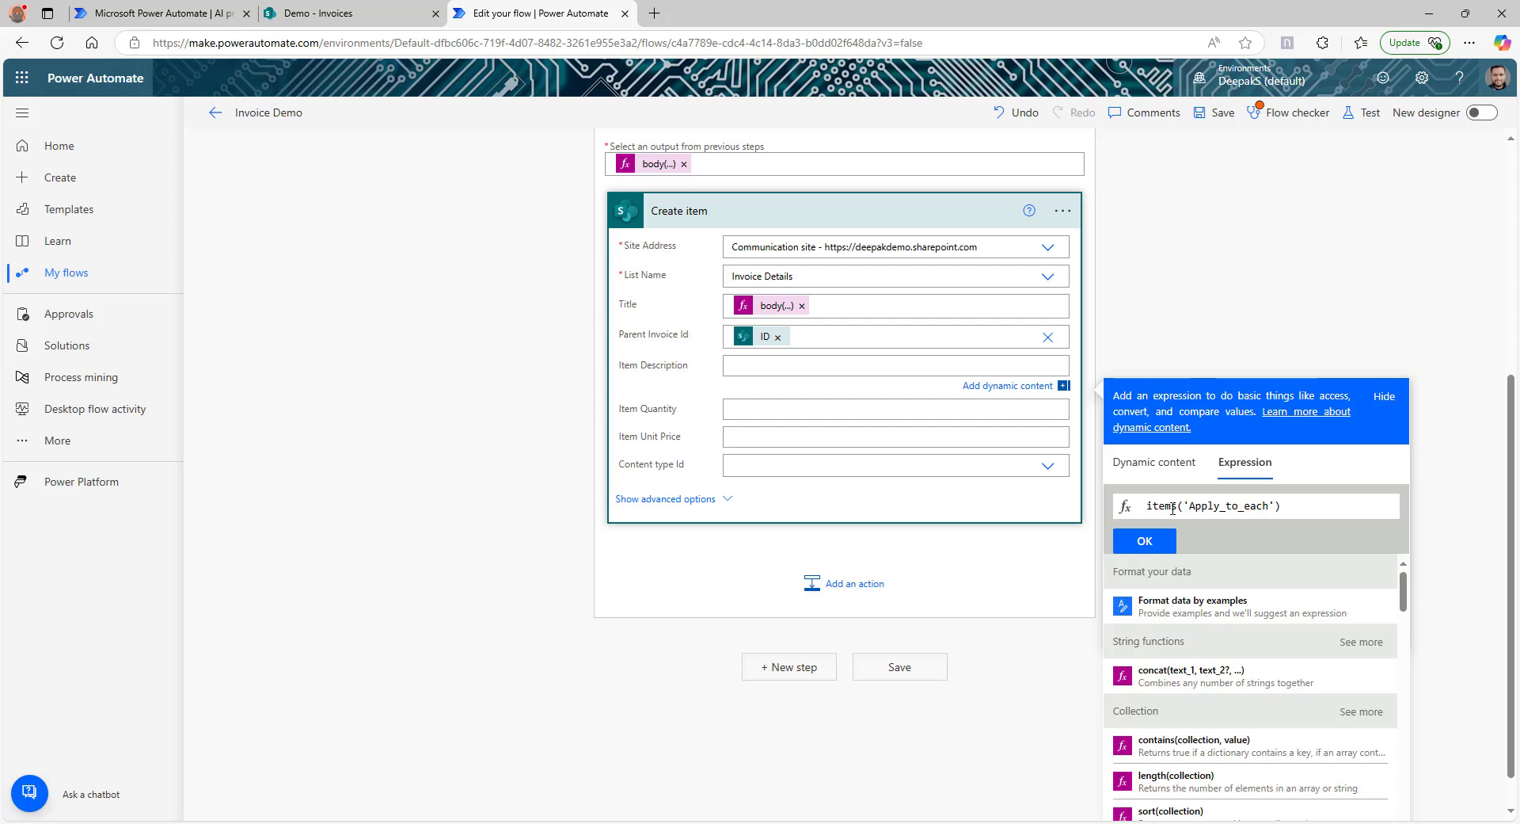
drag(1280, 507, 1144, 511)
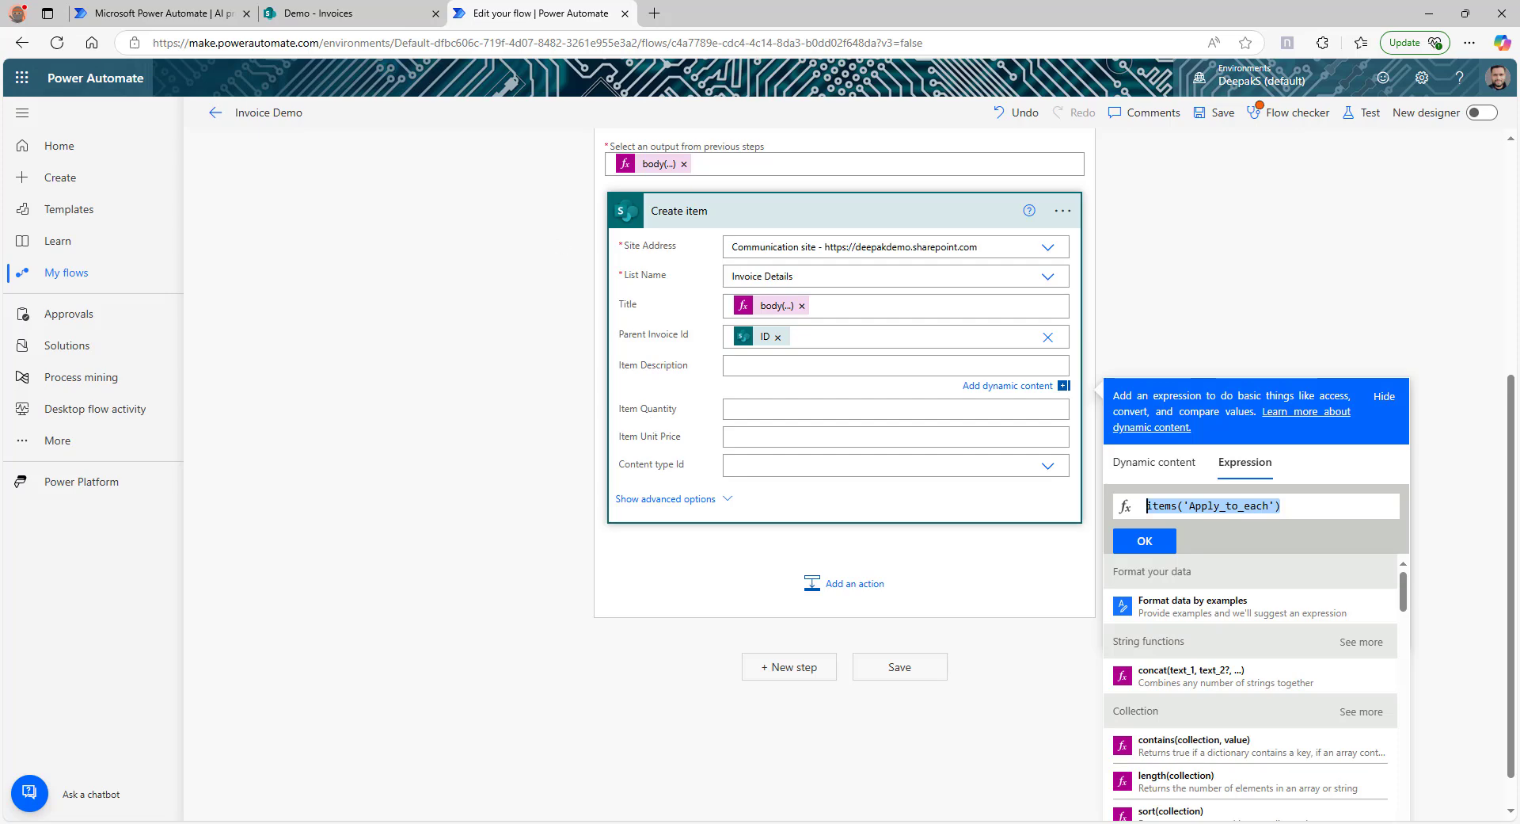
- Switch to the AI prompt and examine the individual objects in the Items array that the loop goes through
click(187, 8)
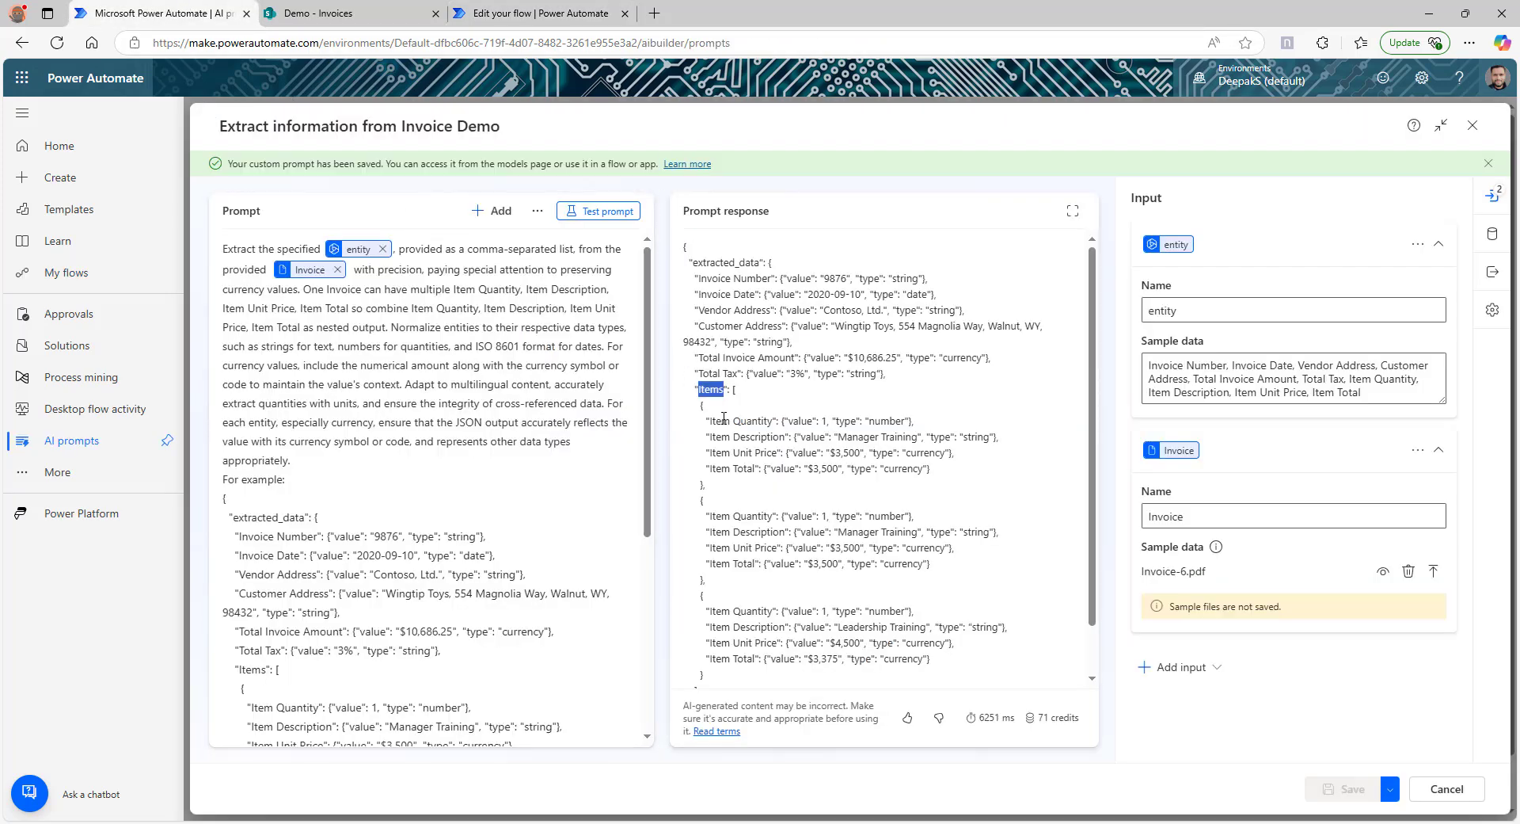
drag(702, 415, 953, 485)
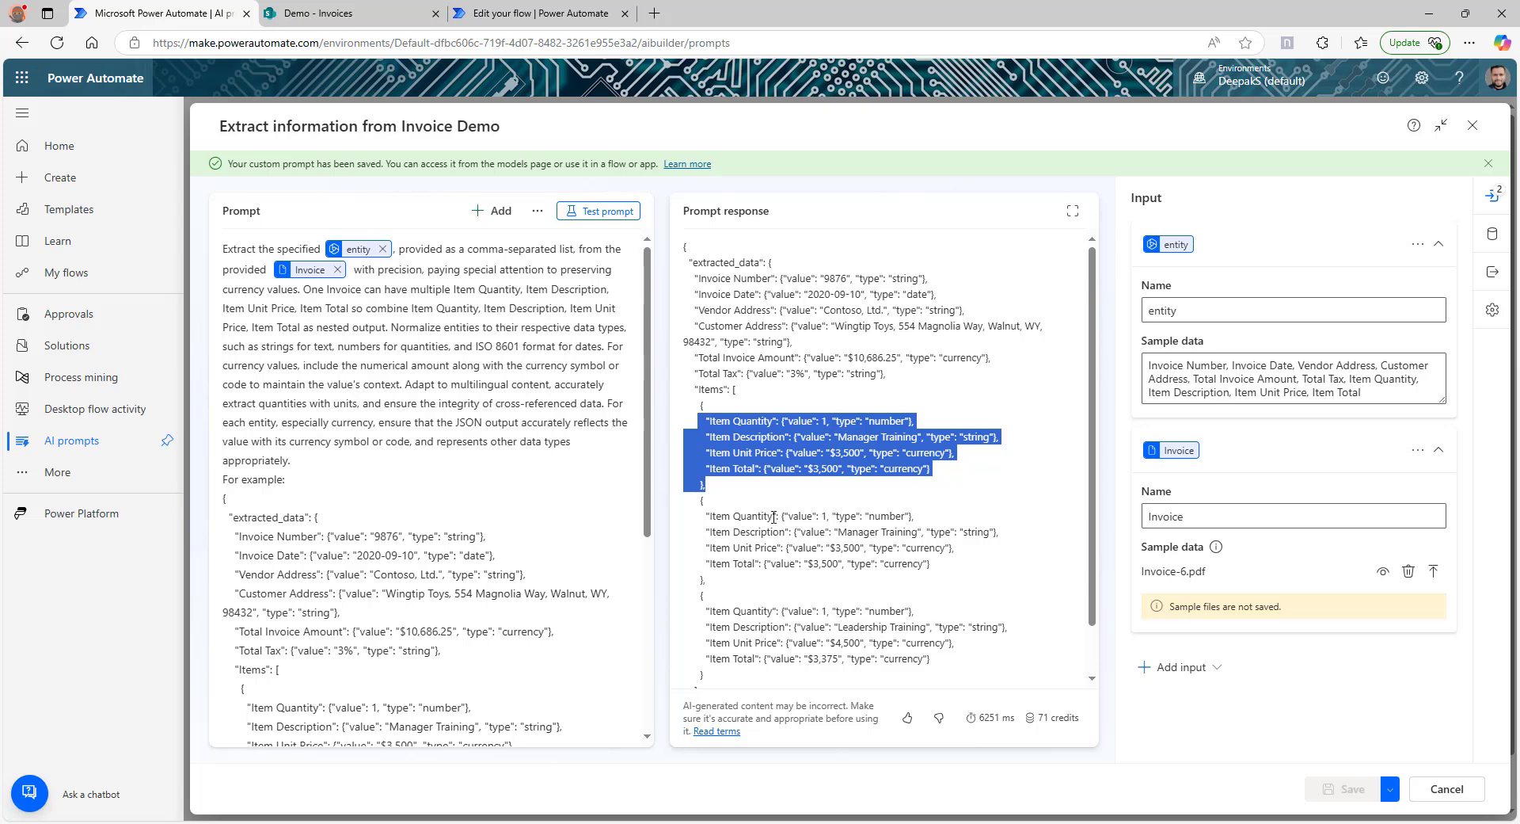
drag(695, 514, 926, 608)
- Back in the flow, set Item Description to the expression items('Apply_to_each')?['Item Description']?['value'] and copy that expression for reuse
key(ctrl+shift+Tab)
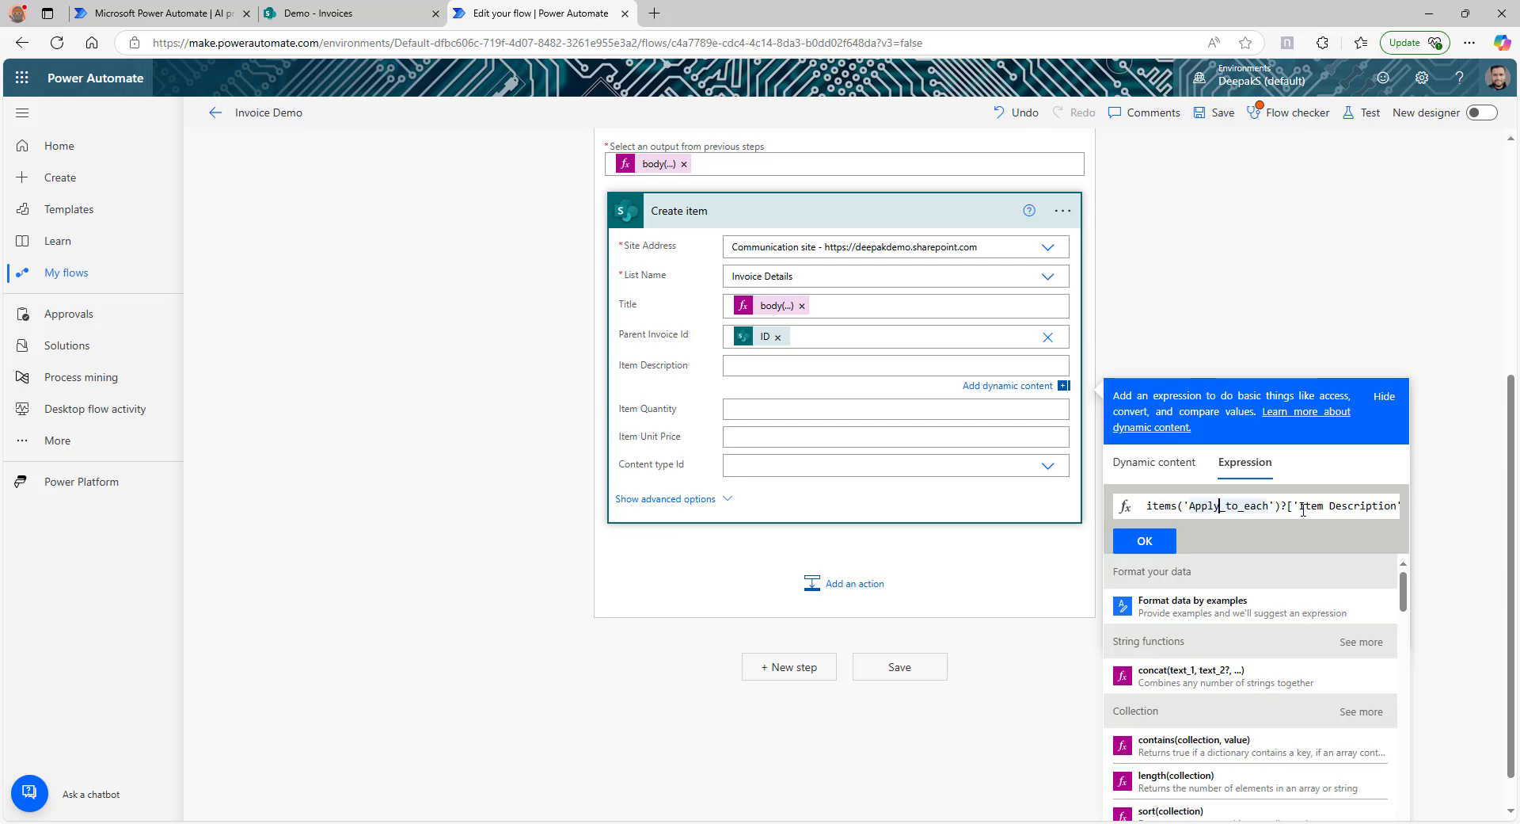
drag(1287, 507, 1395, 507)
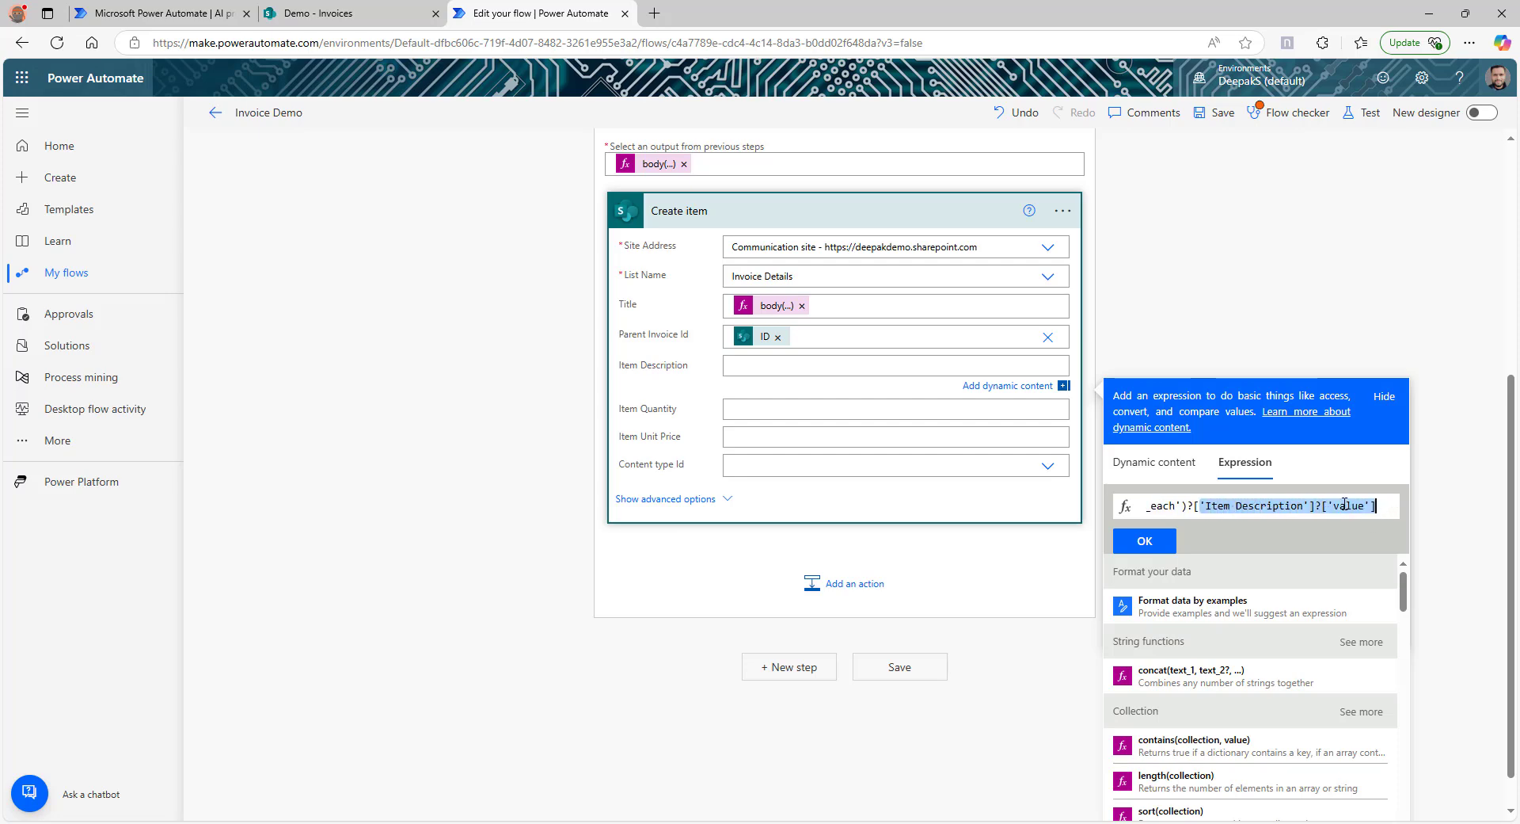
double_click(1348, 505)
key(ctrl+a)
key(ctrl+c)
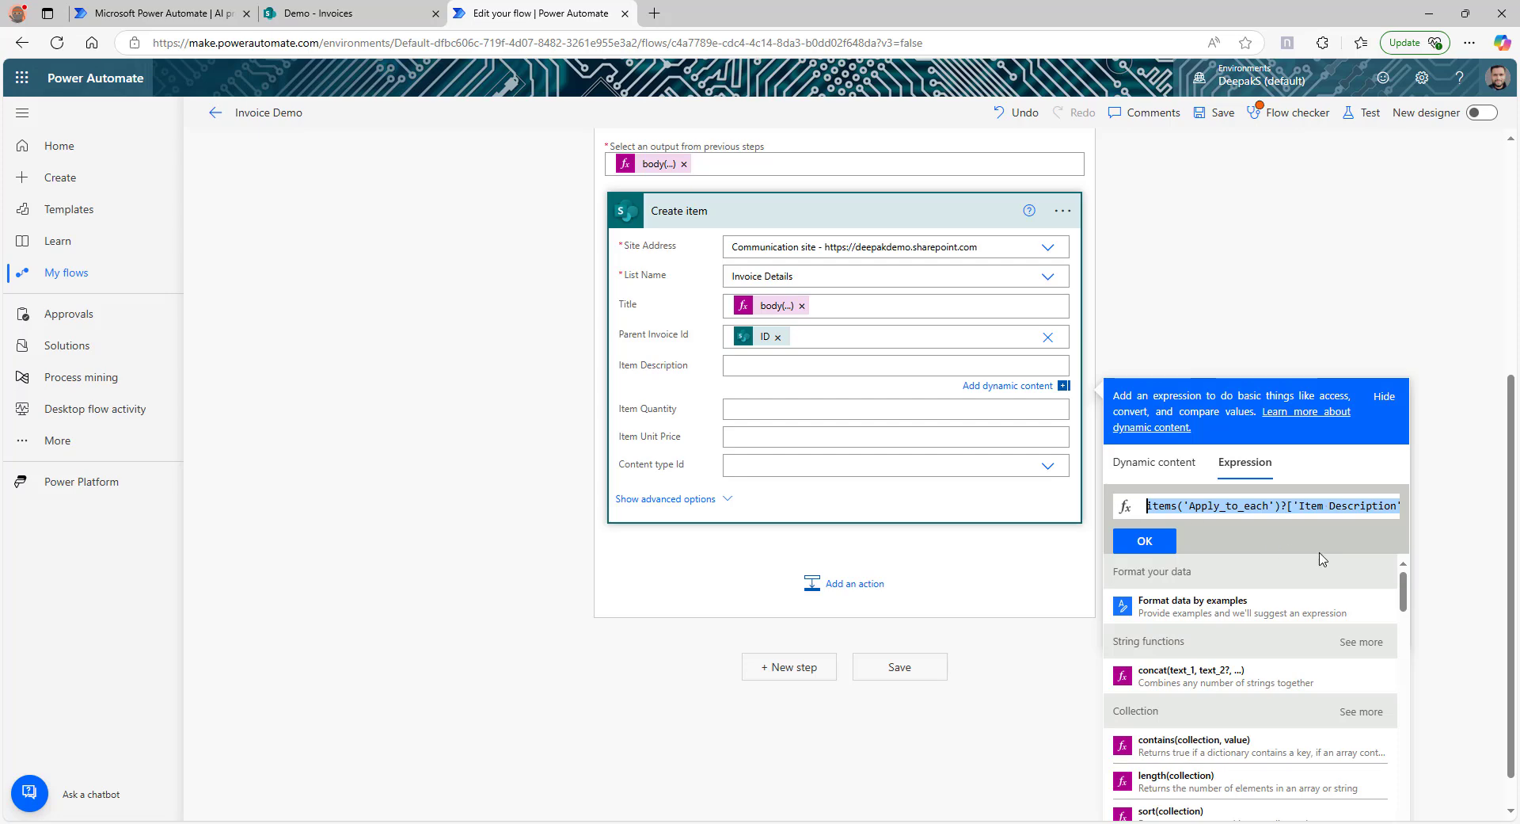
click(1141, 545)
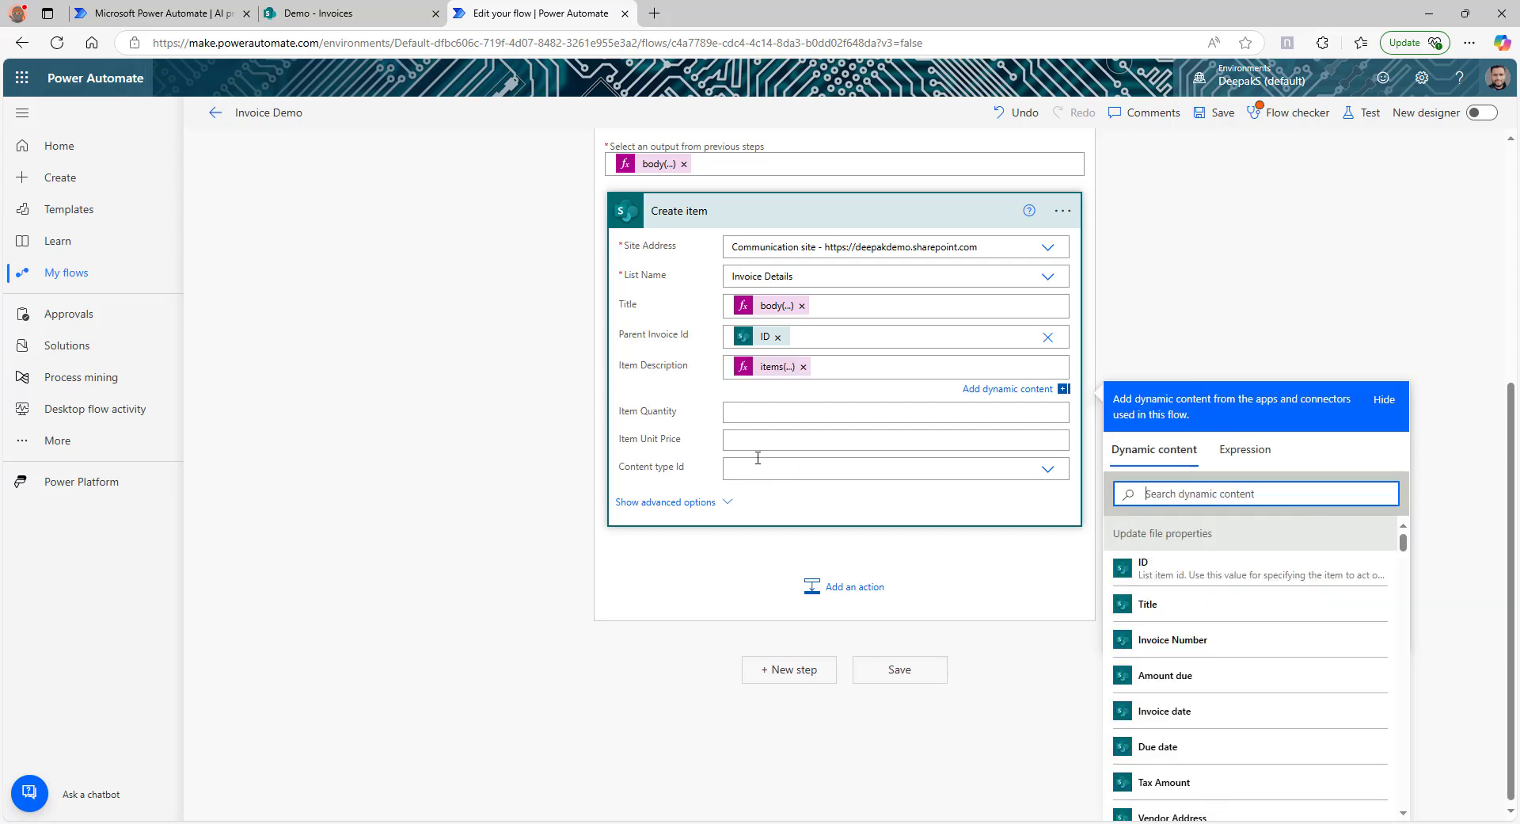
- Set Item Quantity in Create item to the copied Apply to each expression, changed to read the Item Quantity value
click(757, 418)
scroll(1209, 559, up, 2)
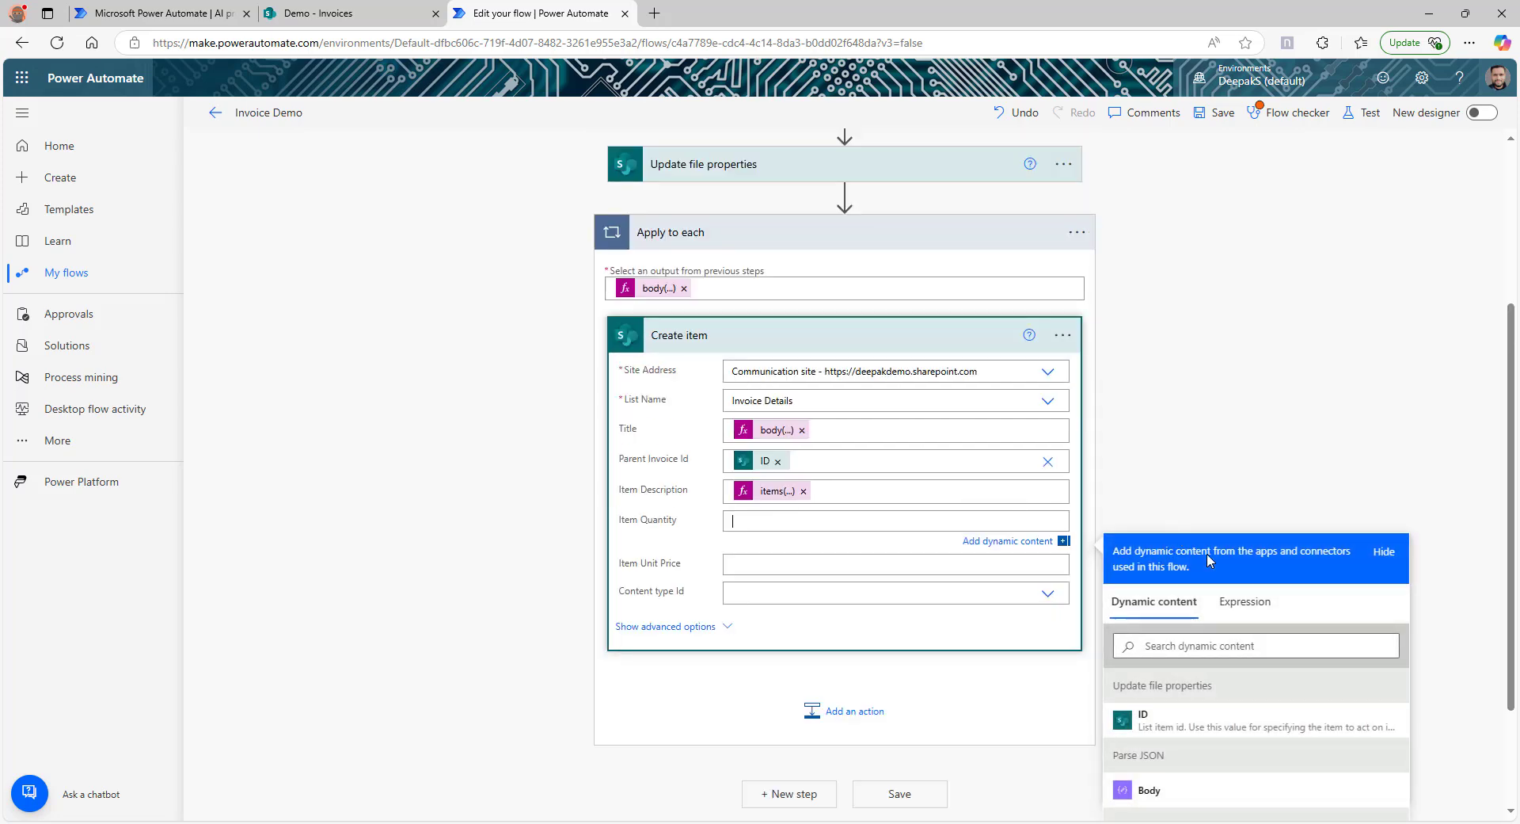
click(1188, 647)
click(1244, 604)
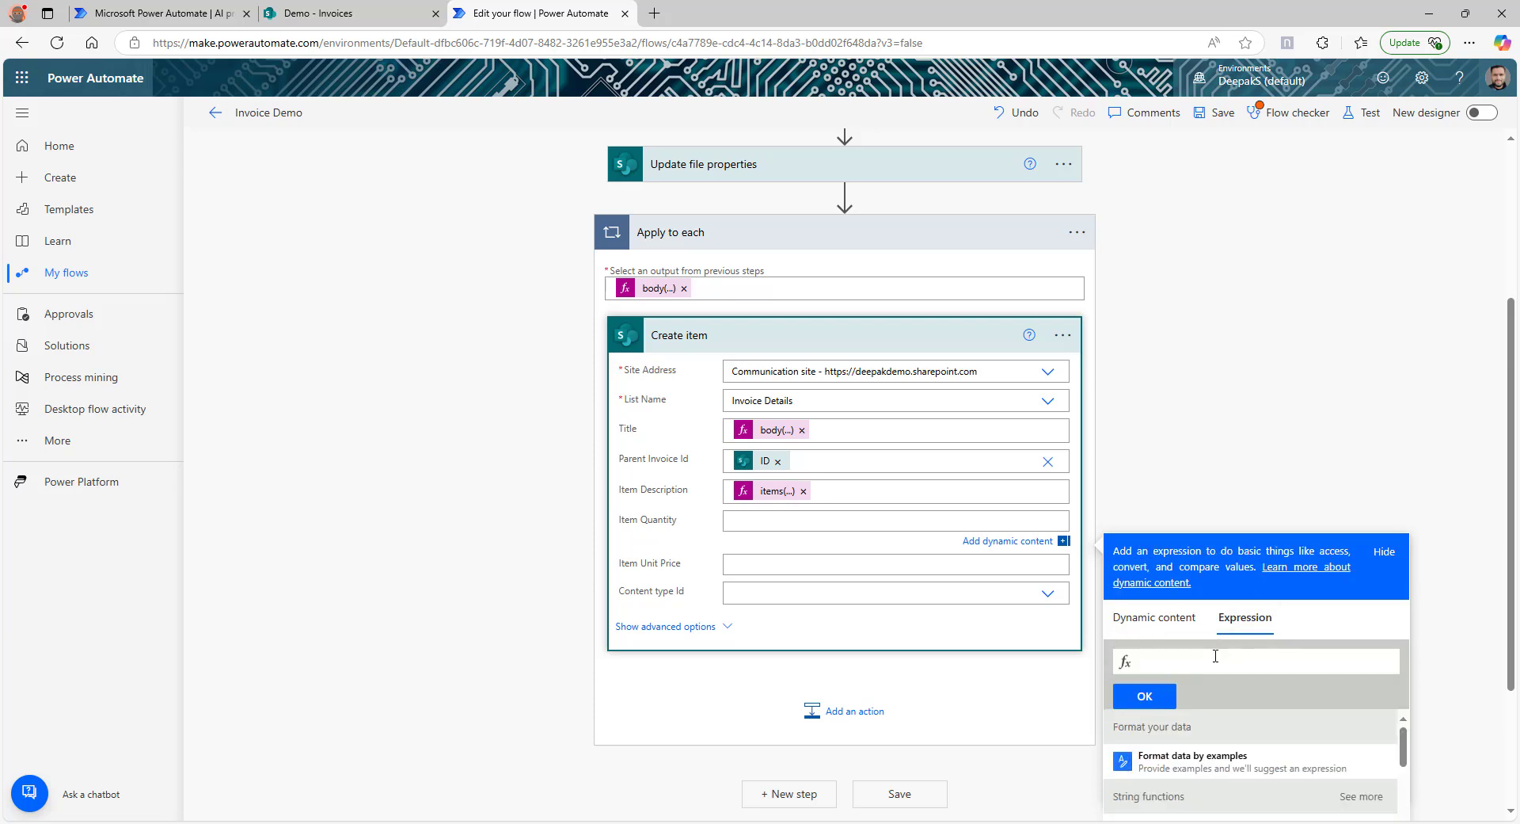
key(ctrl+v)
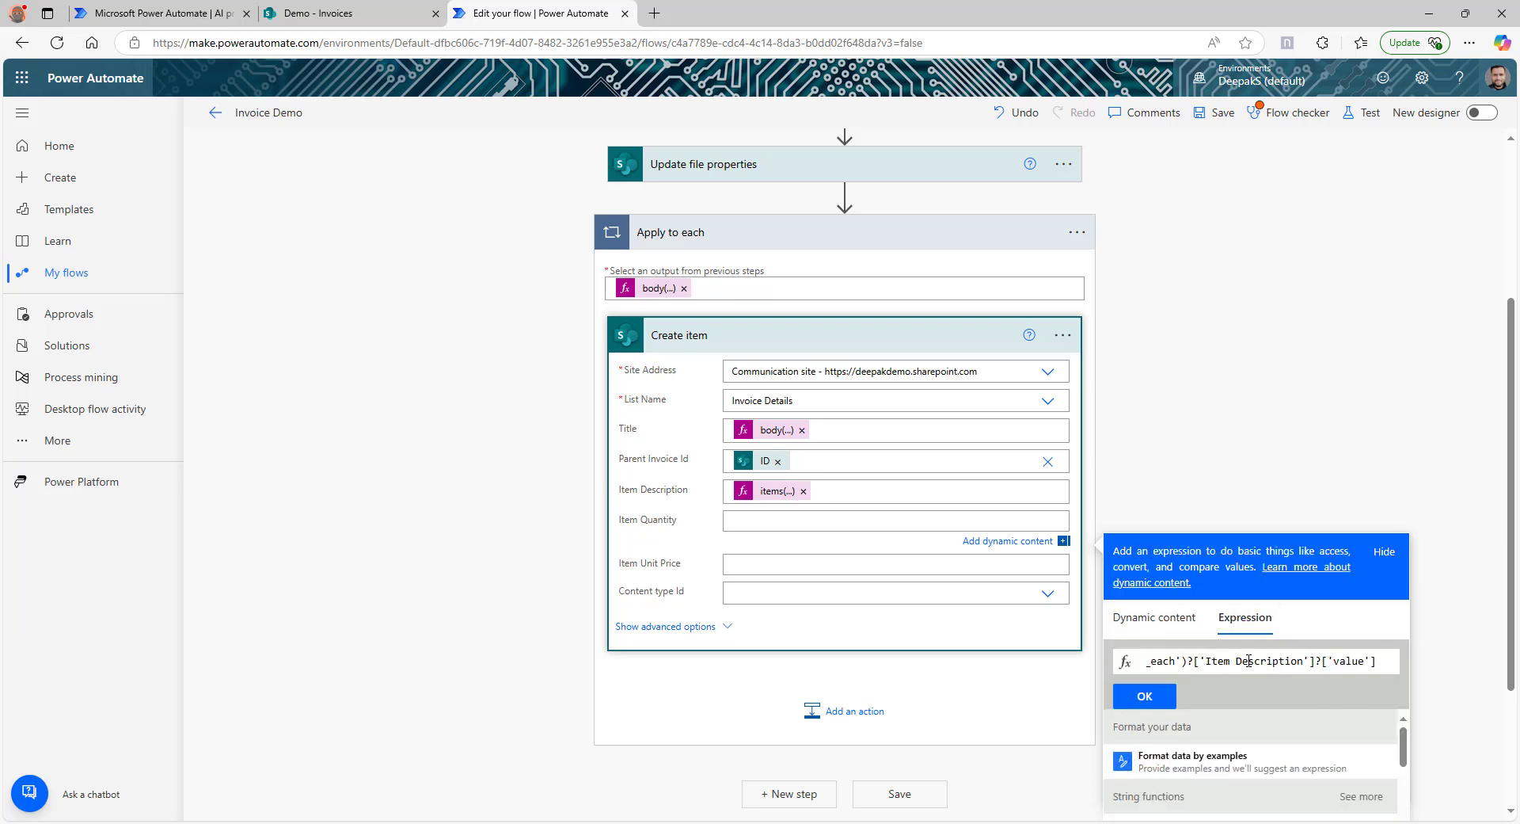
double_click(1249, 659)
click(1145, 695)
- Set Item Unit Price in Create item to the same Apply to each expression, adapted to read the Item Unit Price value
click(895, 567)
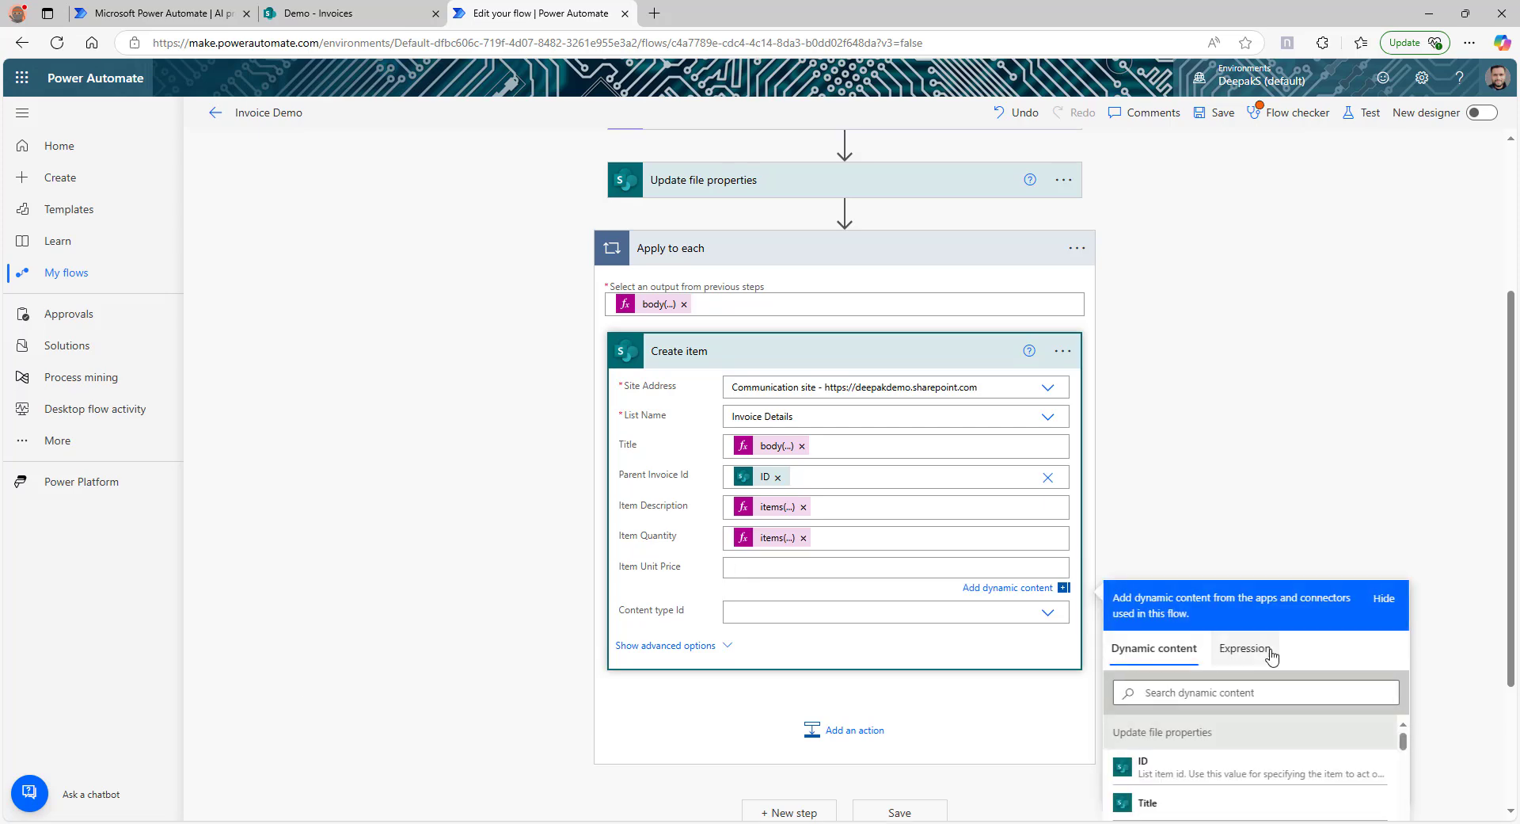
click(1245, 663)
key(ctrl+v)
click(1145, 742)
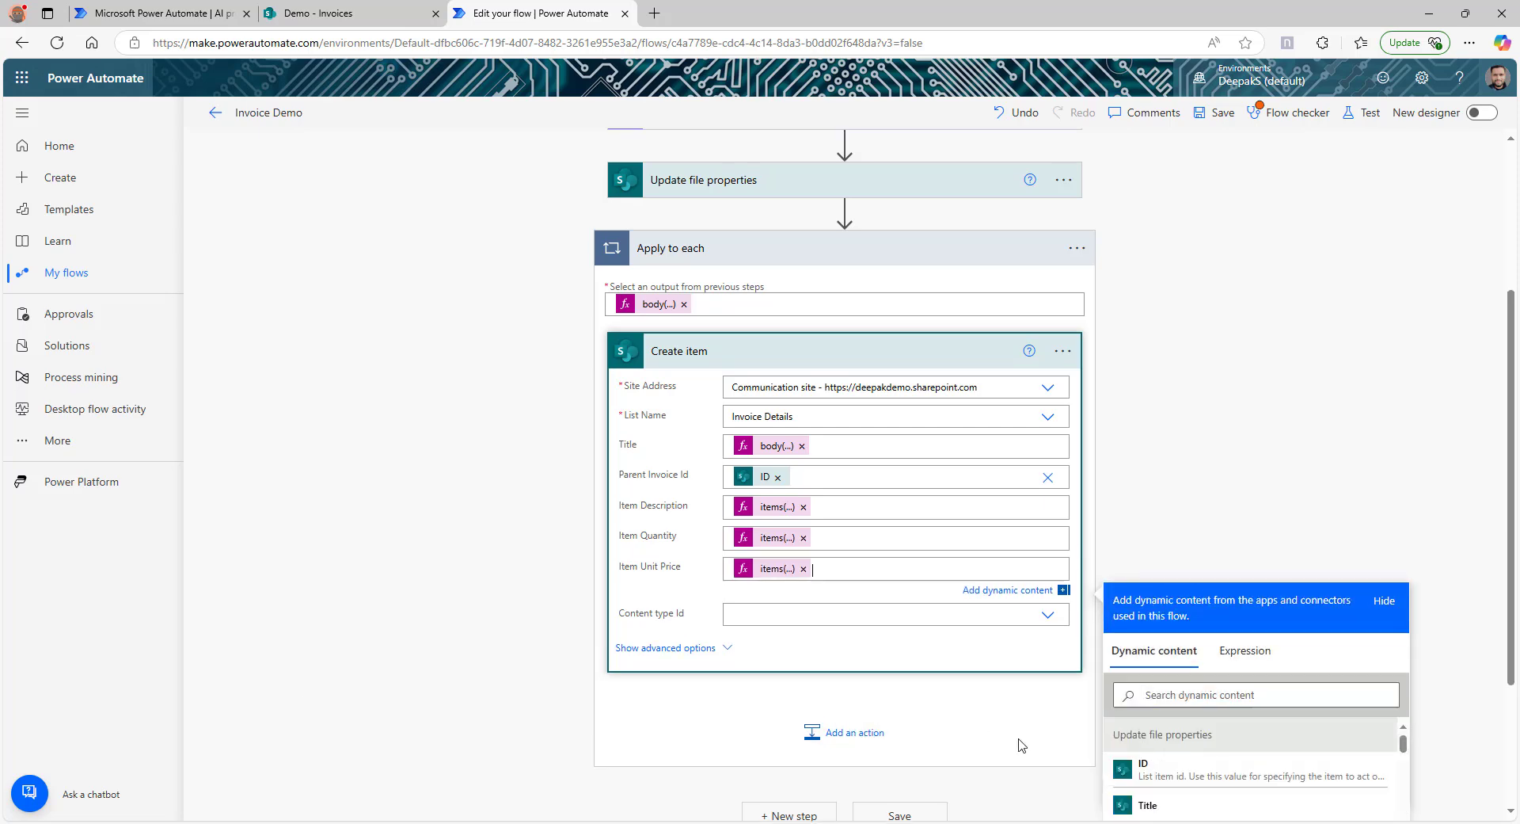
- Save the flow and test it automatically with the recently used trigger from the failed test run
click(1215, 112)
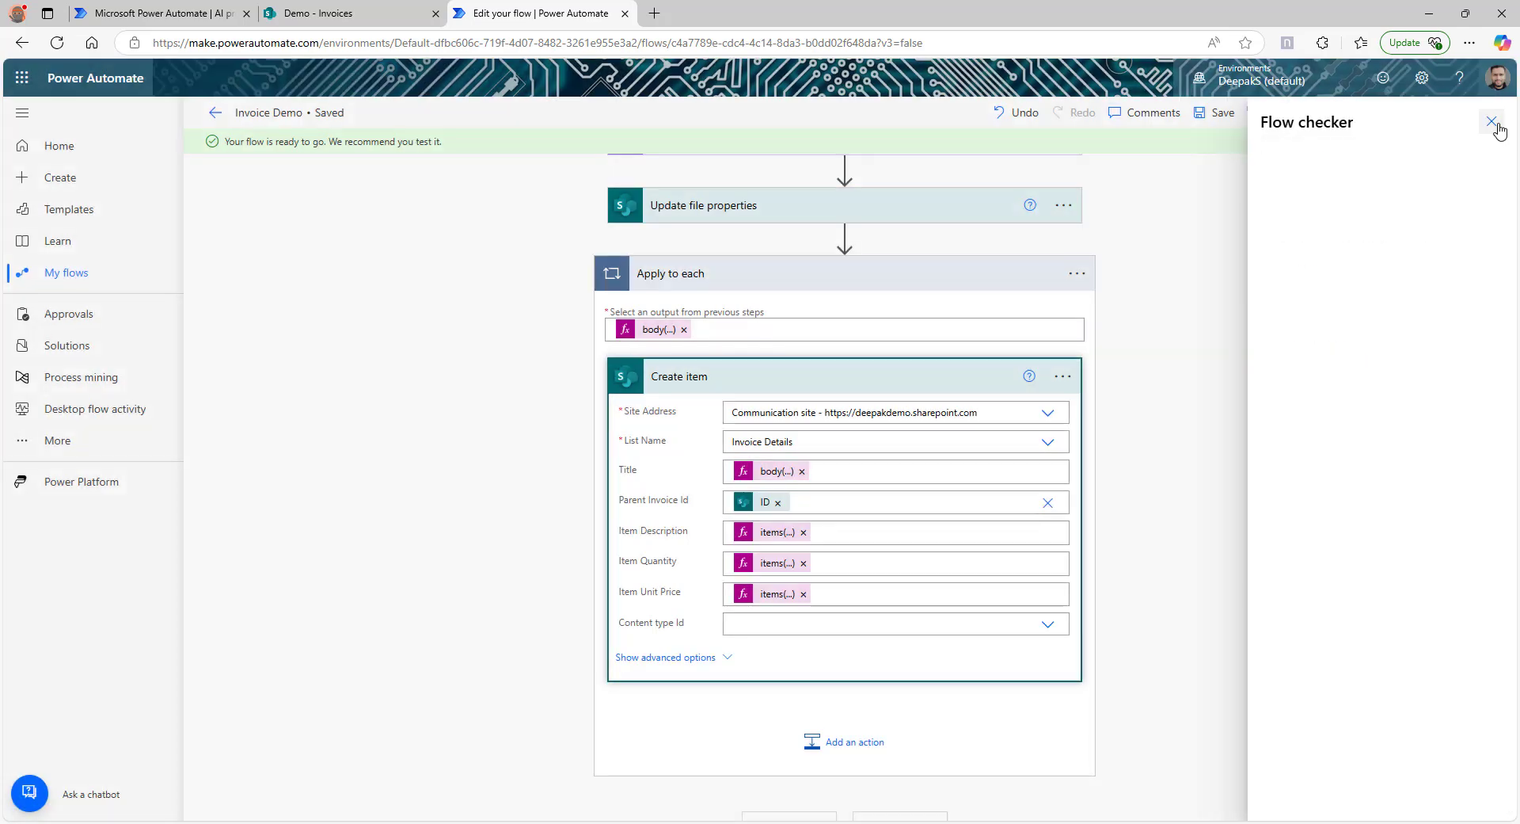
click(1492, 120)
click(1370, 114)
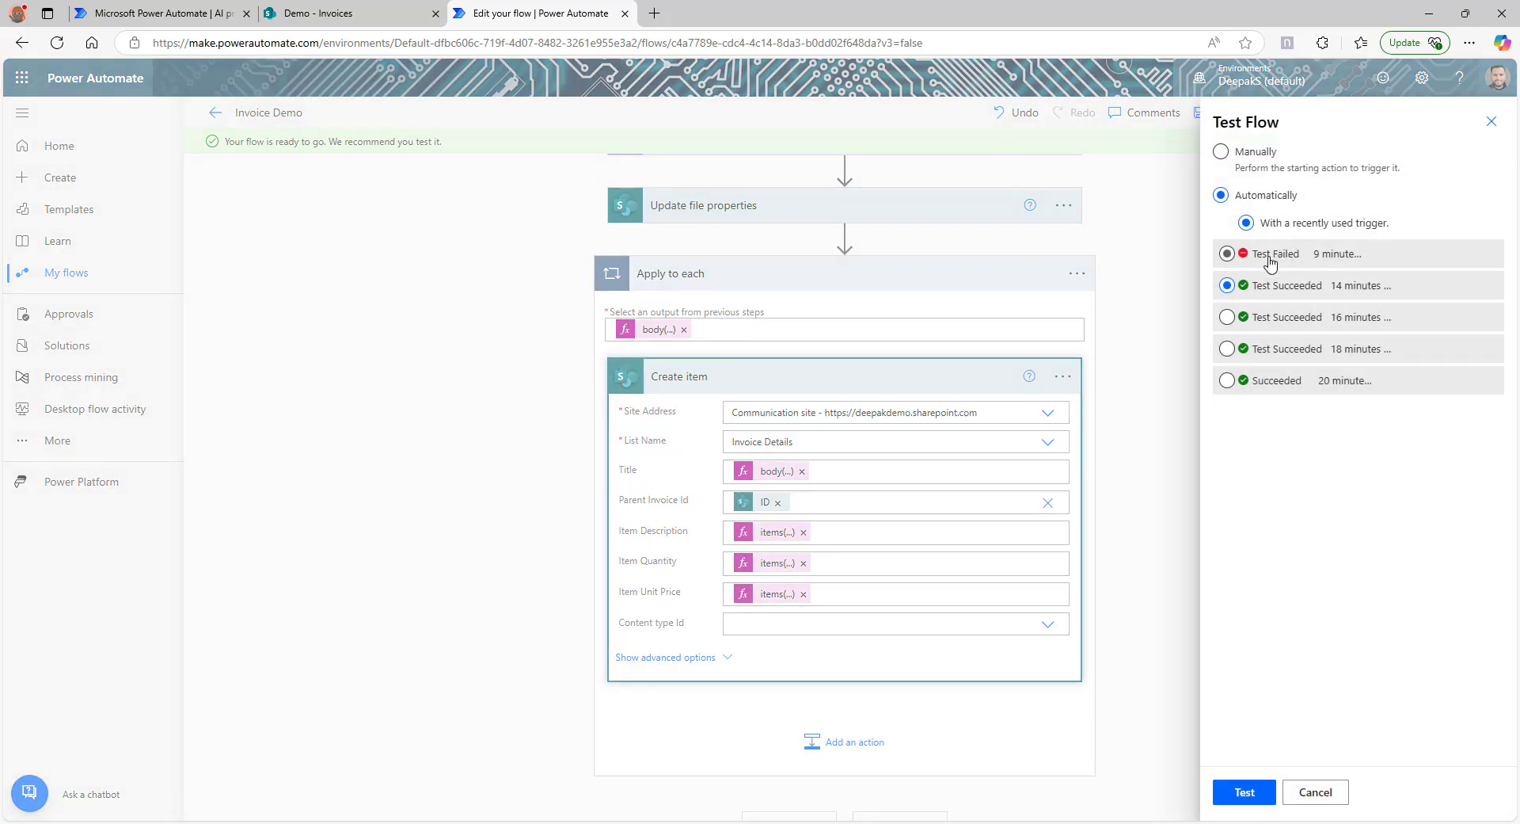
click(1268, 255)
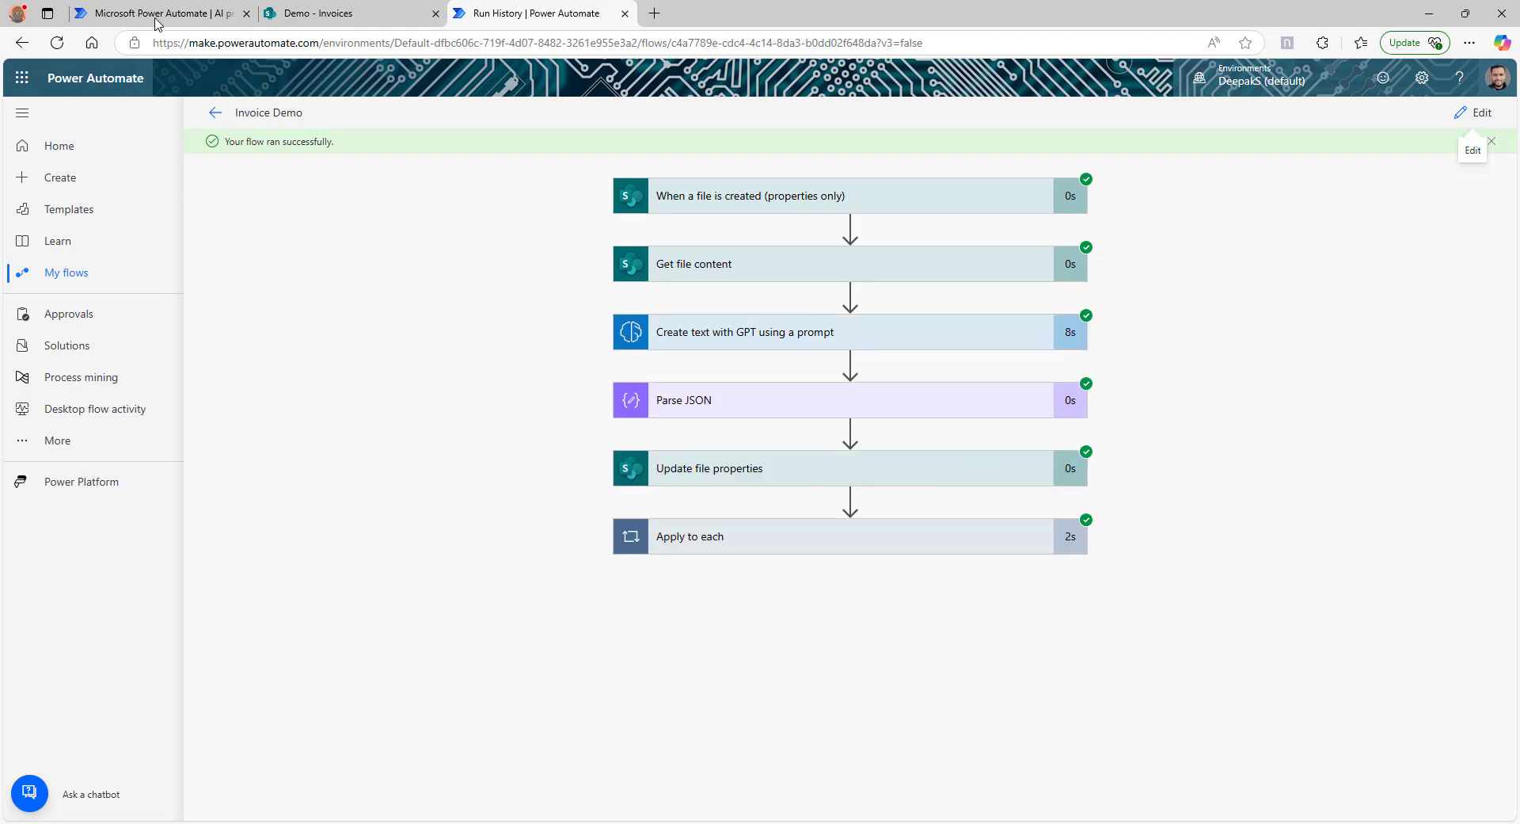
- Reload the Invoices library in SharePoint and check the updated properties of Invoice-6.pdf
click(325, 14)
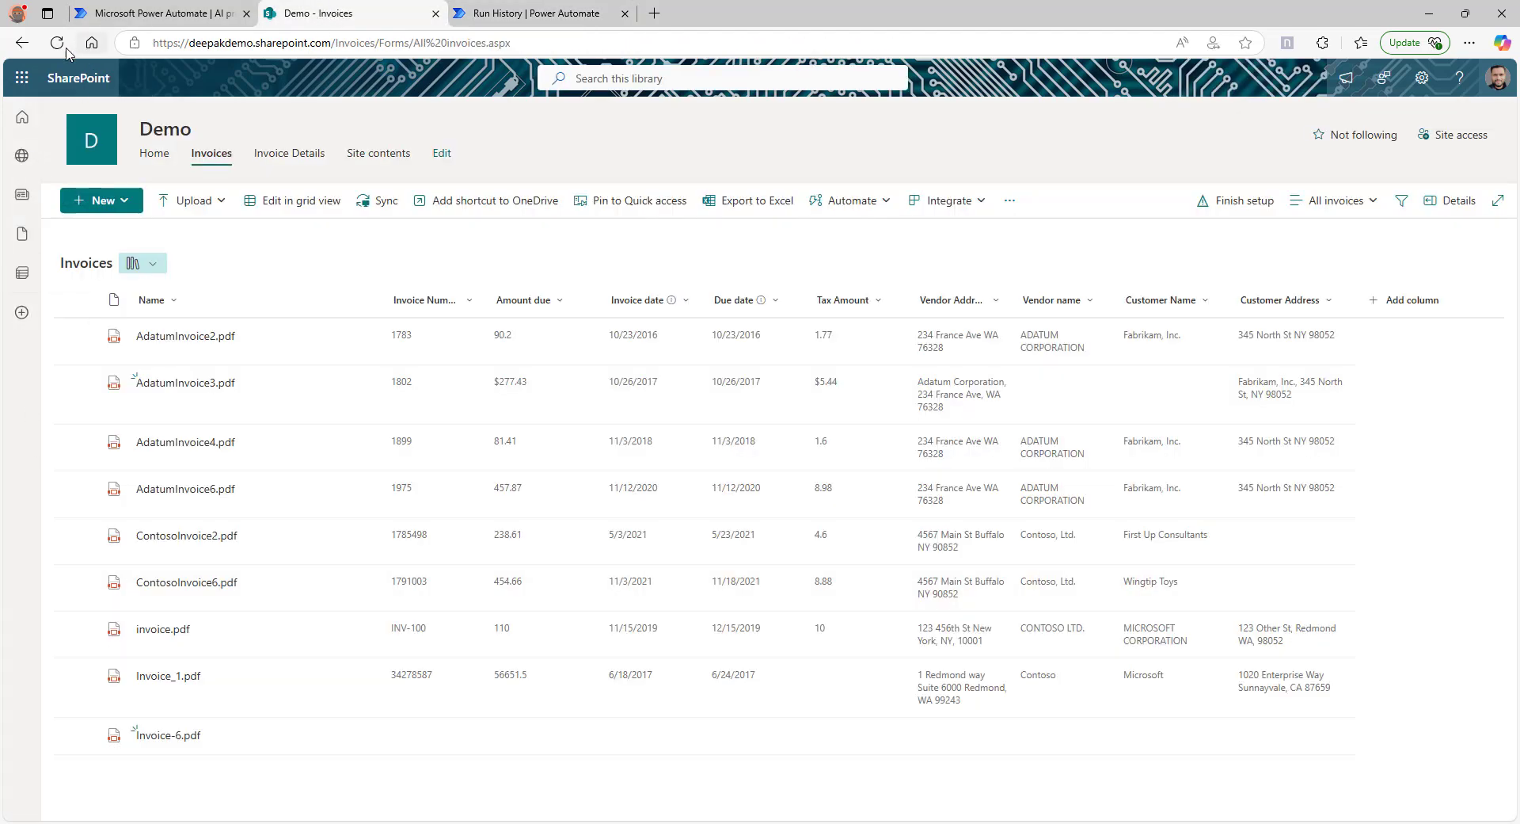
key(F5)
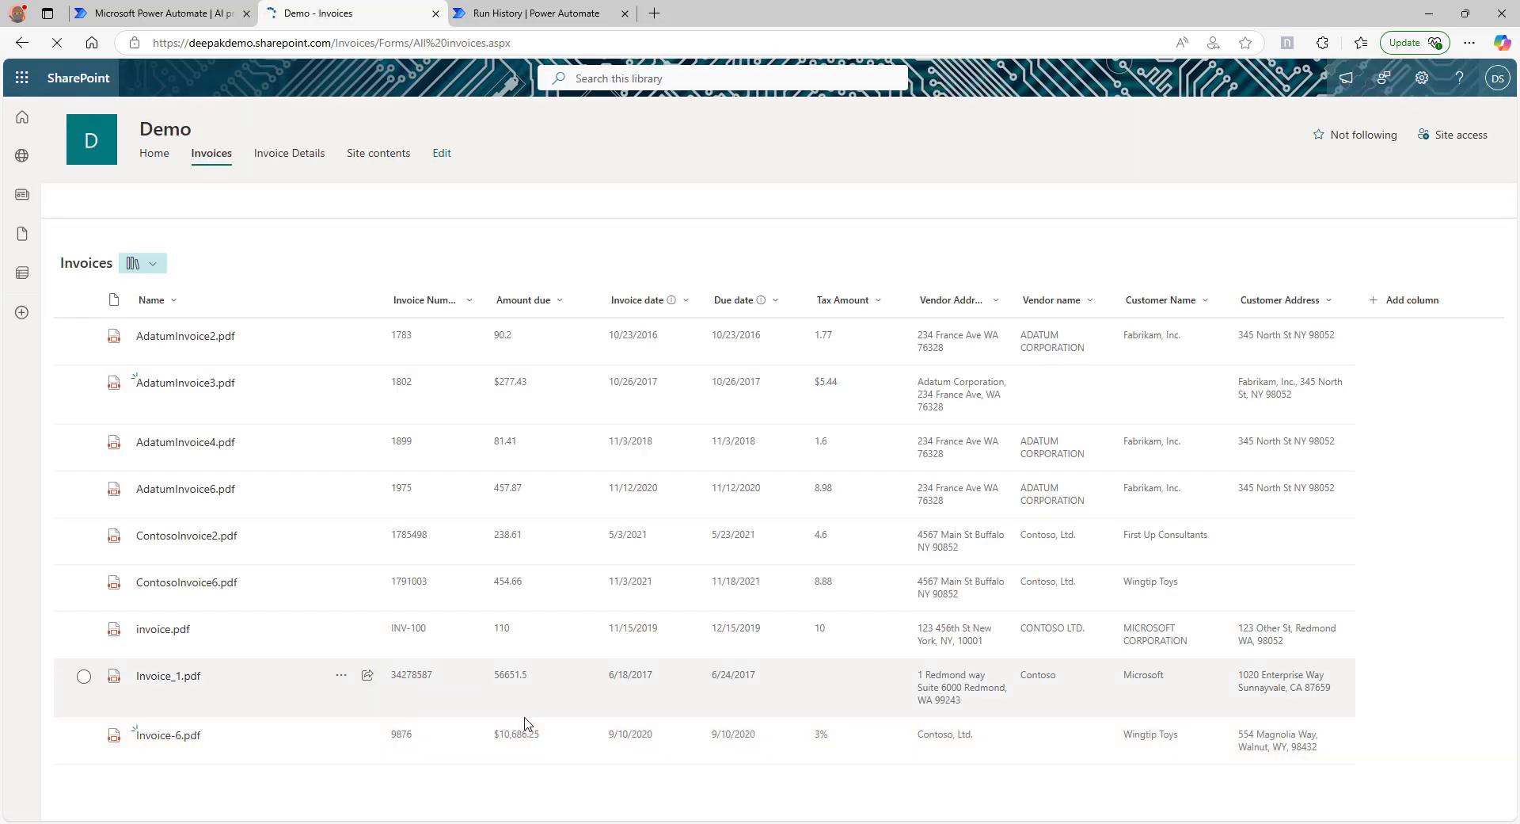
click(81, 737)
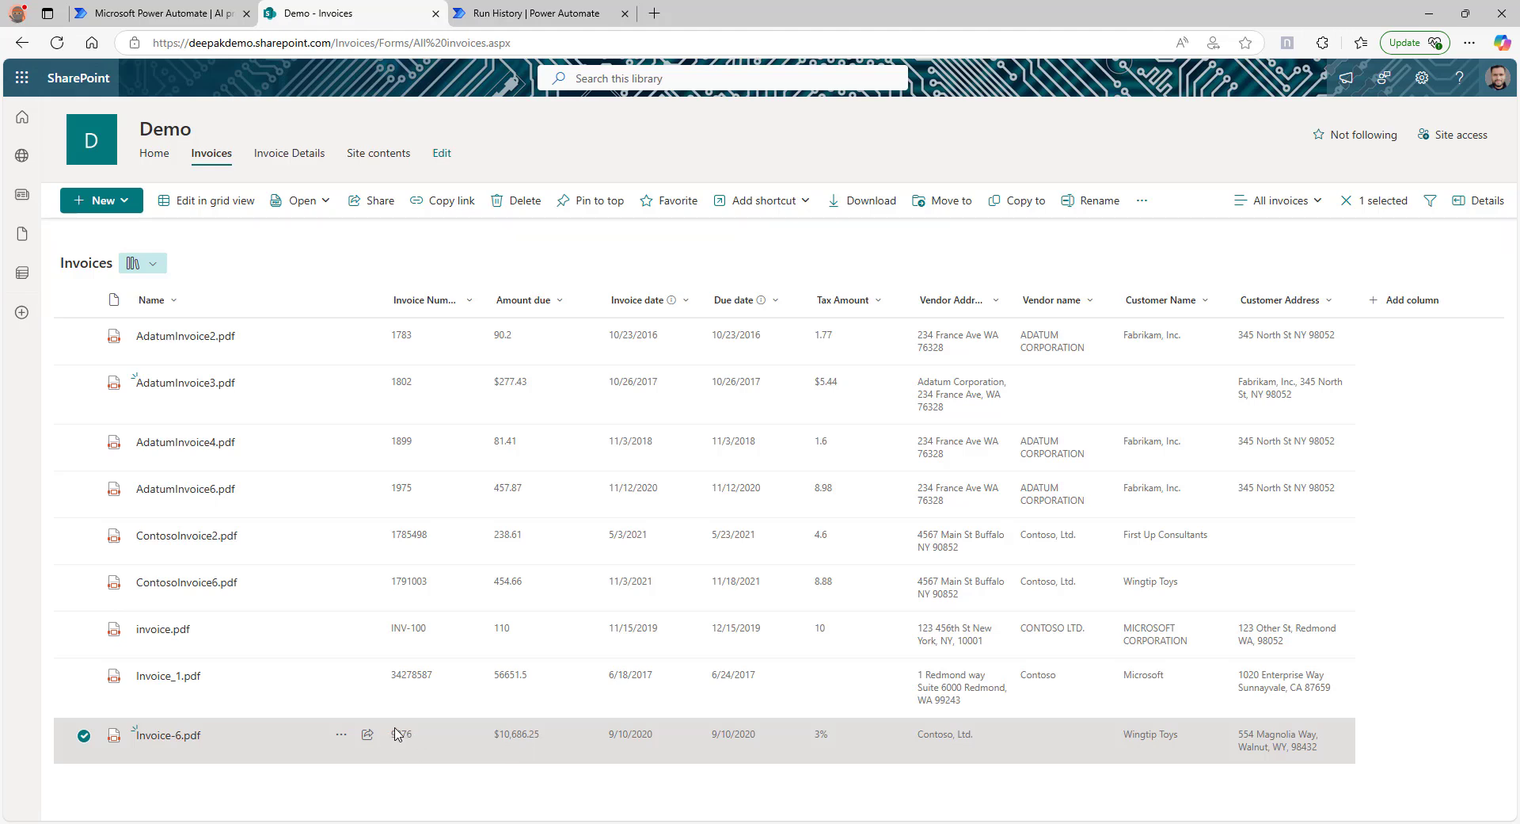
- Open the Invoice Details list and filter it by Title 9876 to check the line items created for that invoice
click(278, 153)
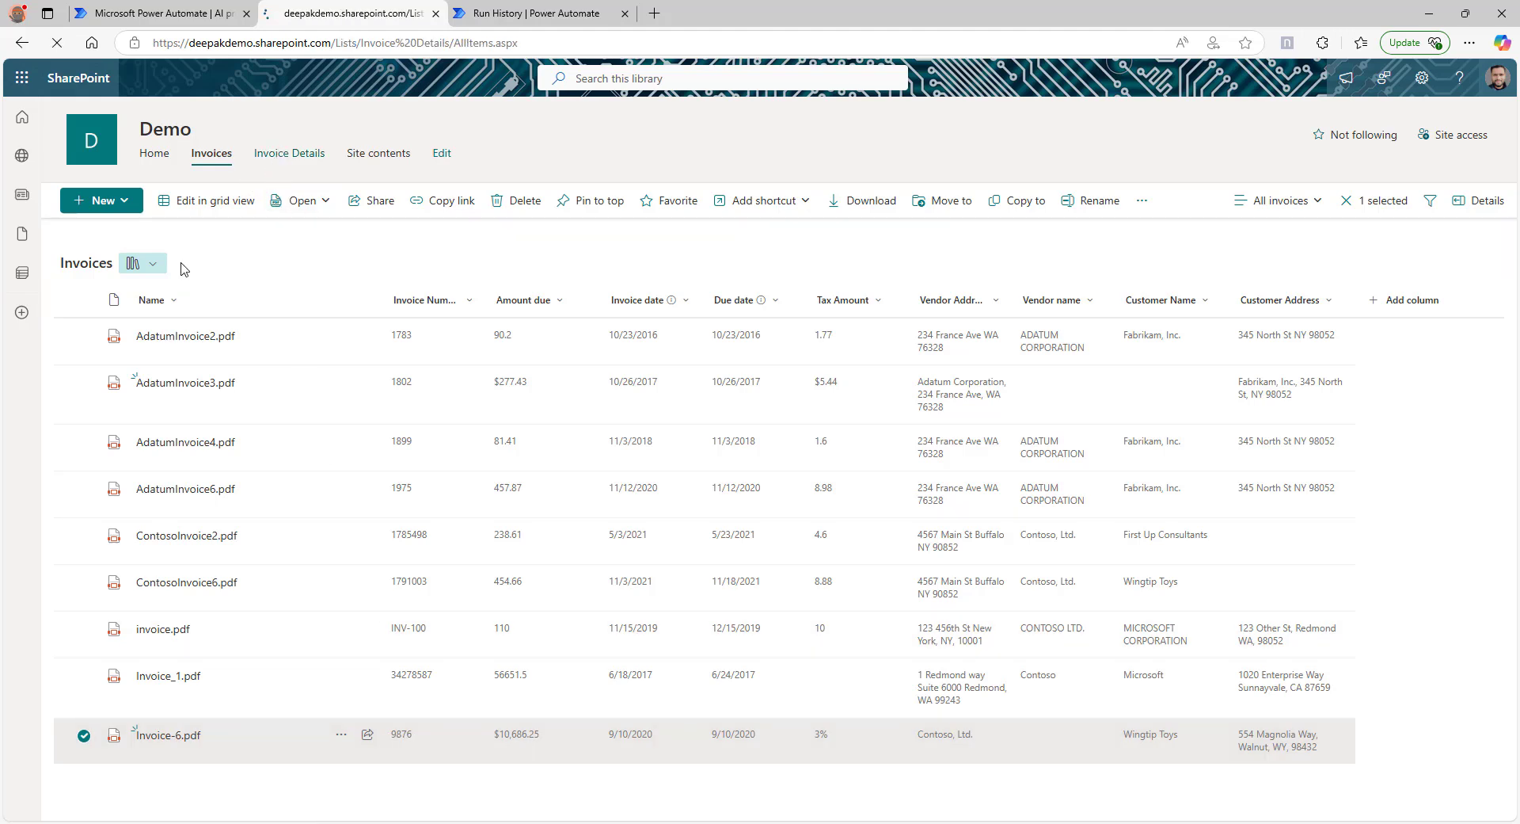
click(149, 304)
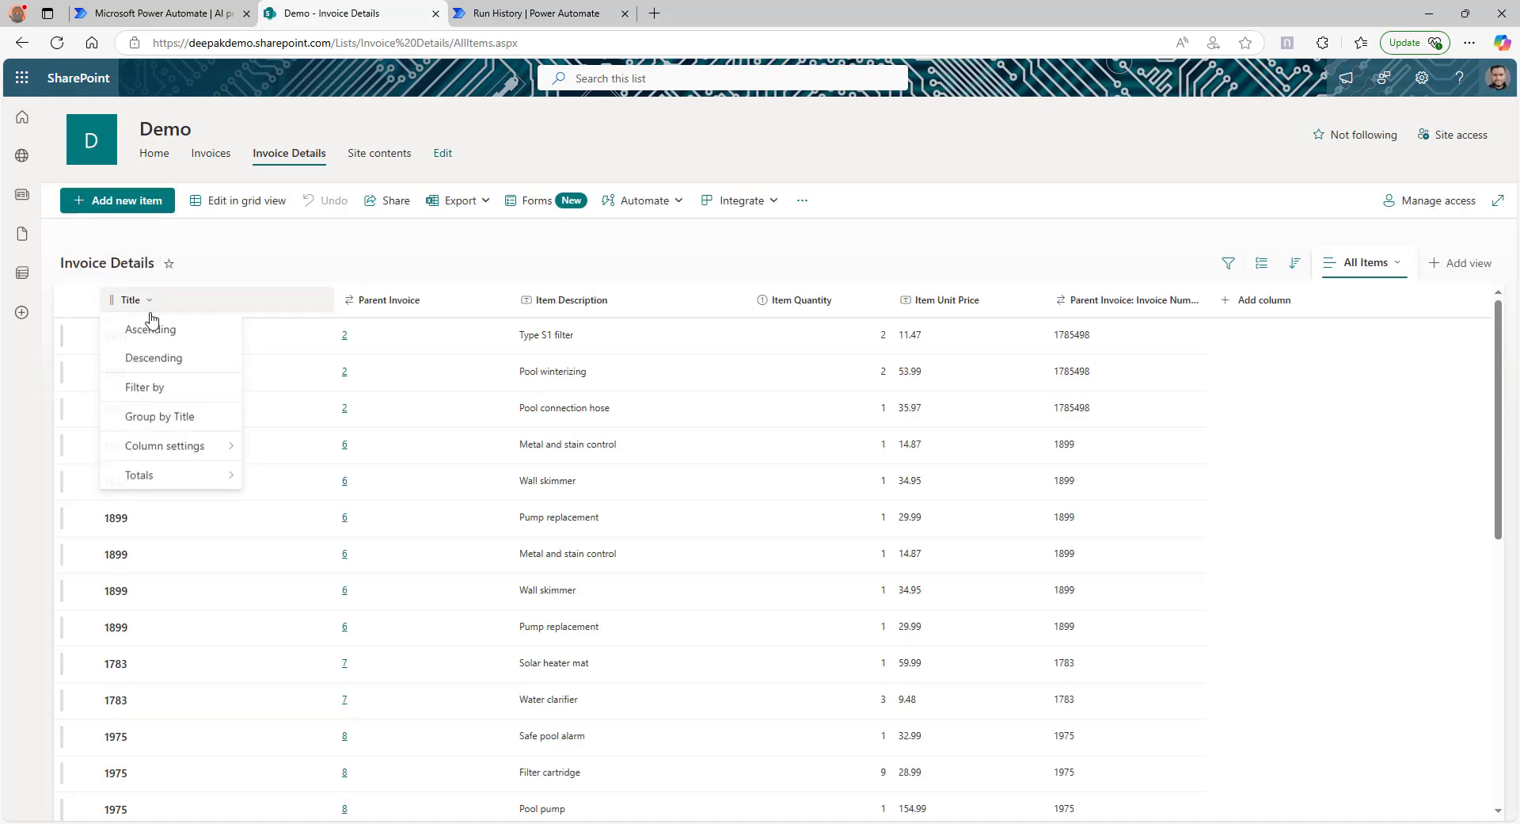
click(150, 388)
click(1281, 300)
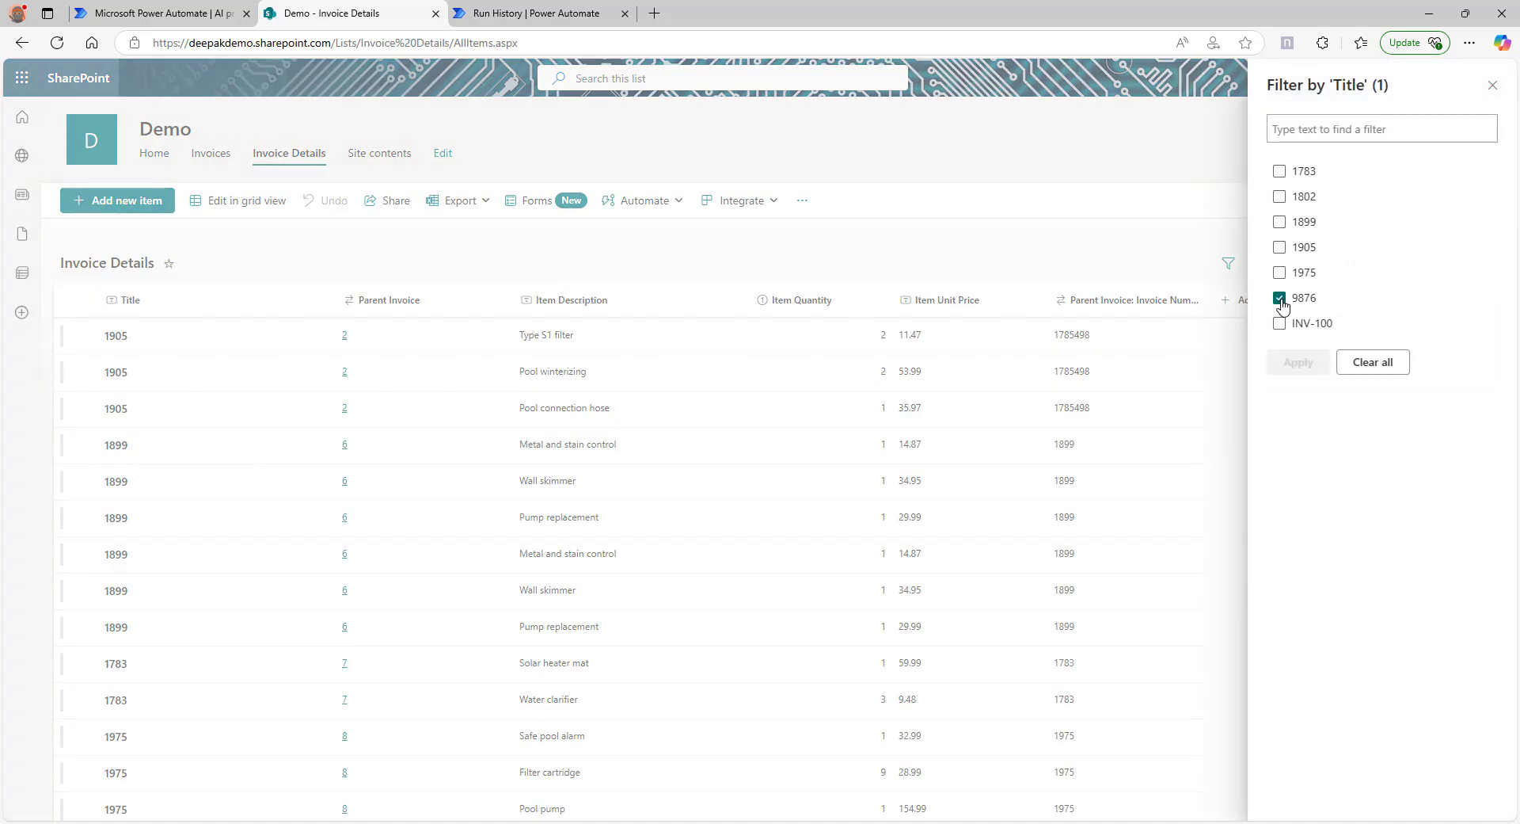
click(1298, 362)
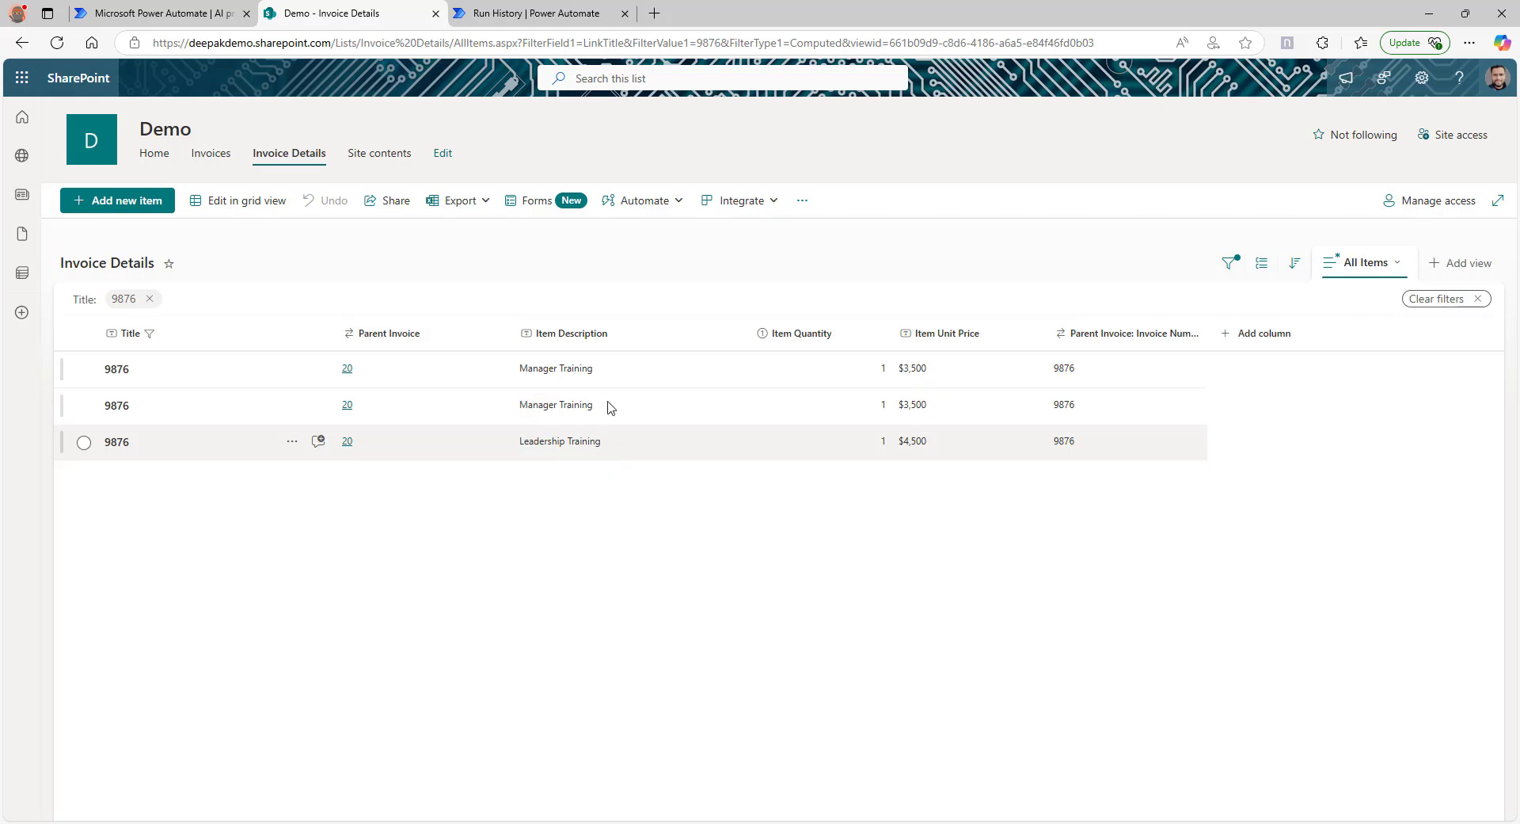
- Return to the flow's run history and examine the inputs and outputs of Create text with GPT using a prompt
key(ctrl+Tab)
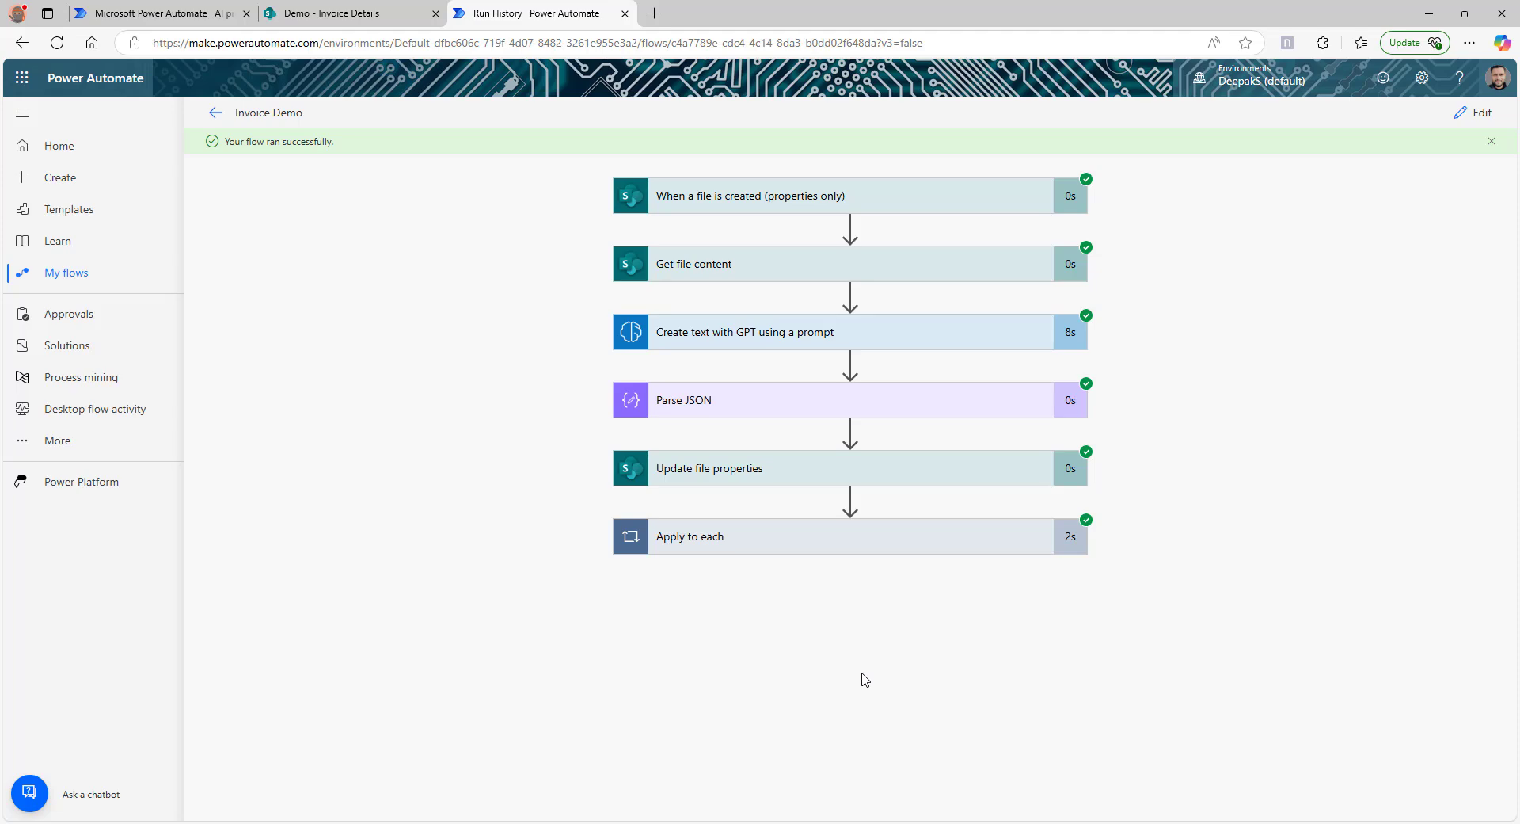
click(746, 341)
scroll(792, 546, down, 1)
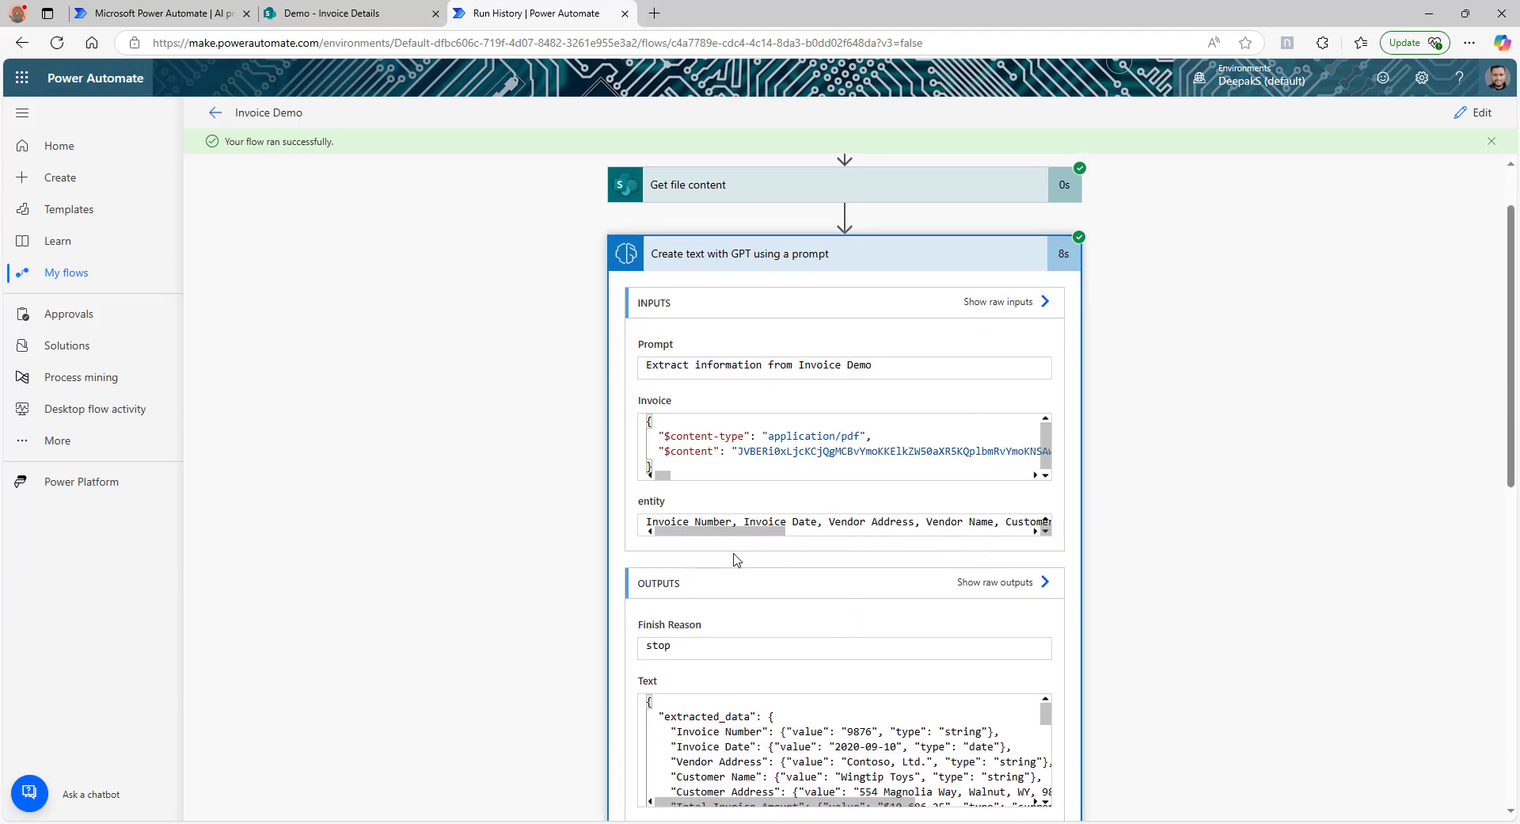
drag(765, 536, 680, 548)
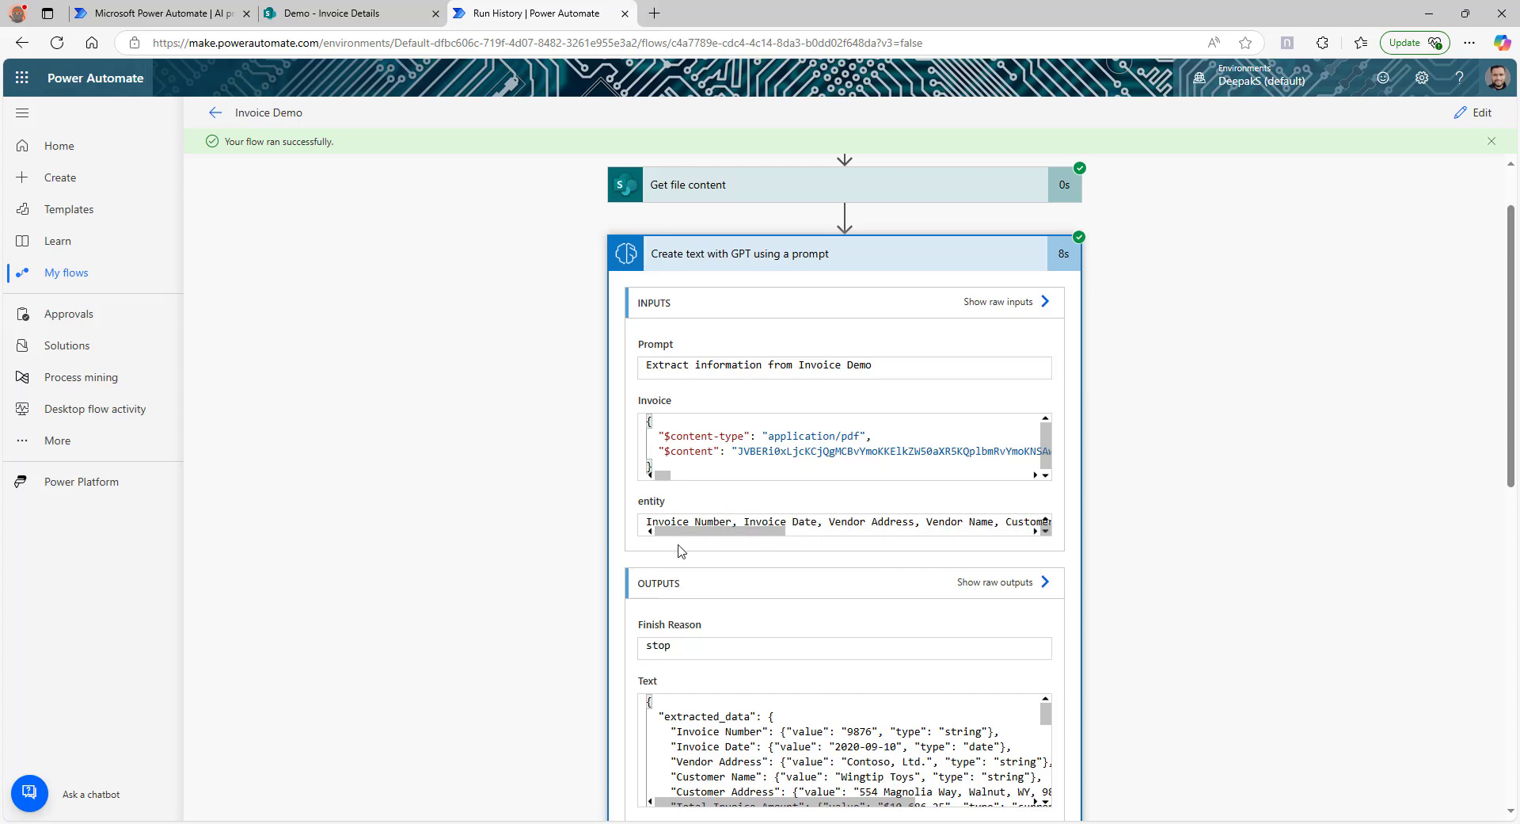